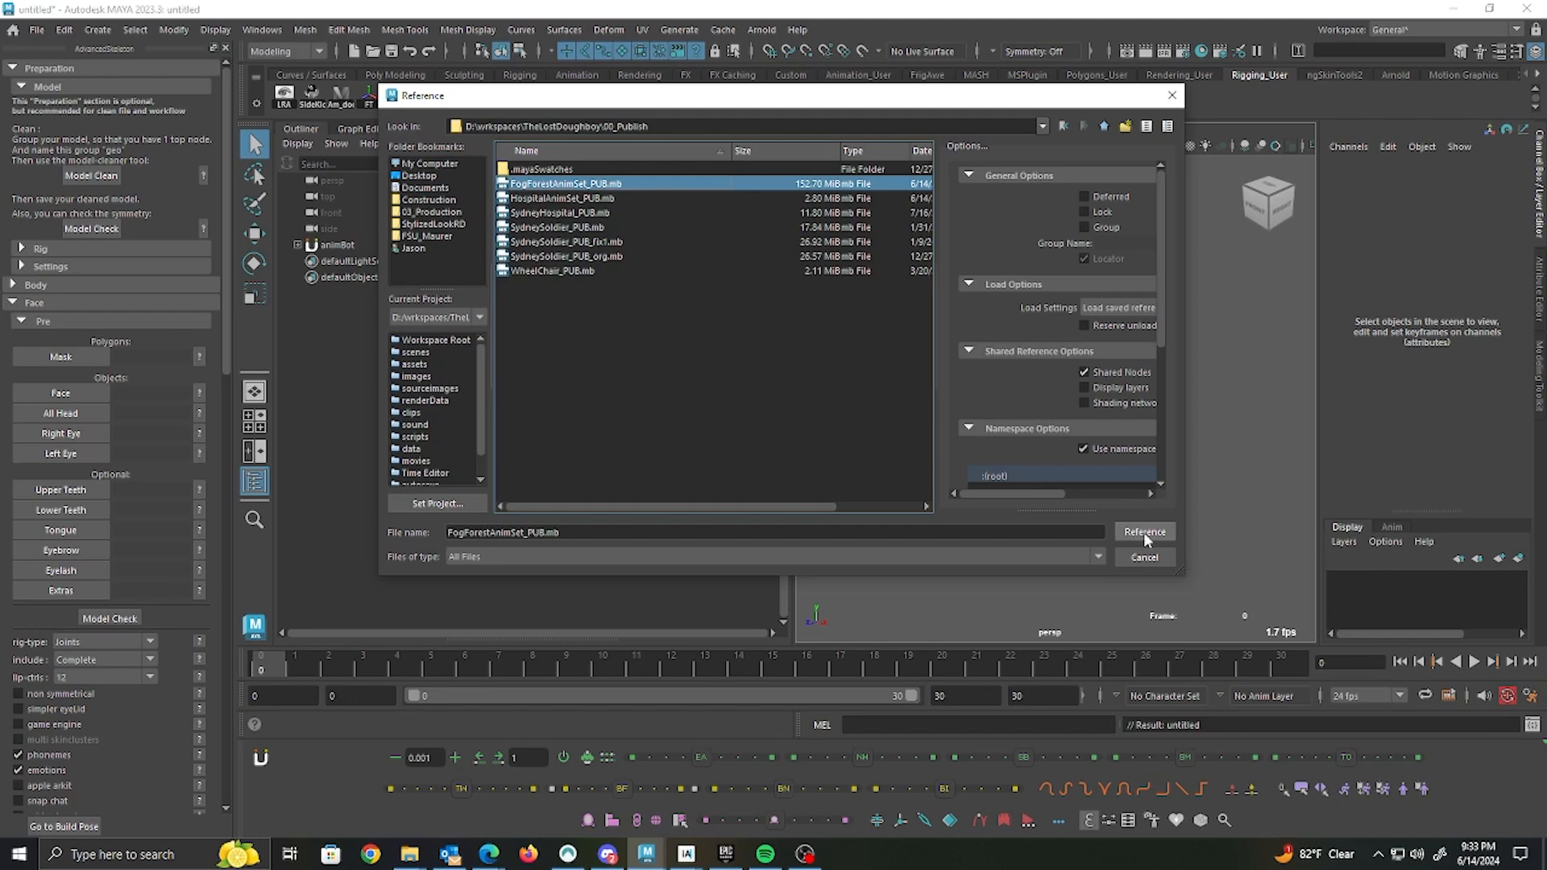
# Step: Reference the FogForestAnimSet_PUB.mb set into the empty scene
pyautogui.click(1144, 532)
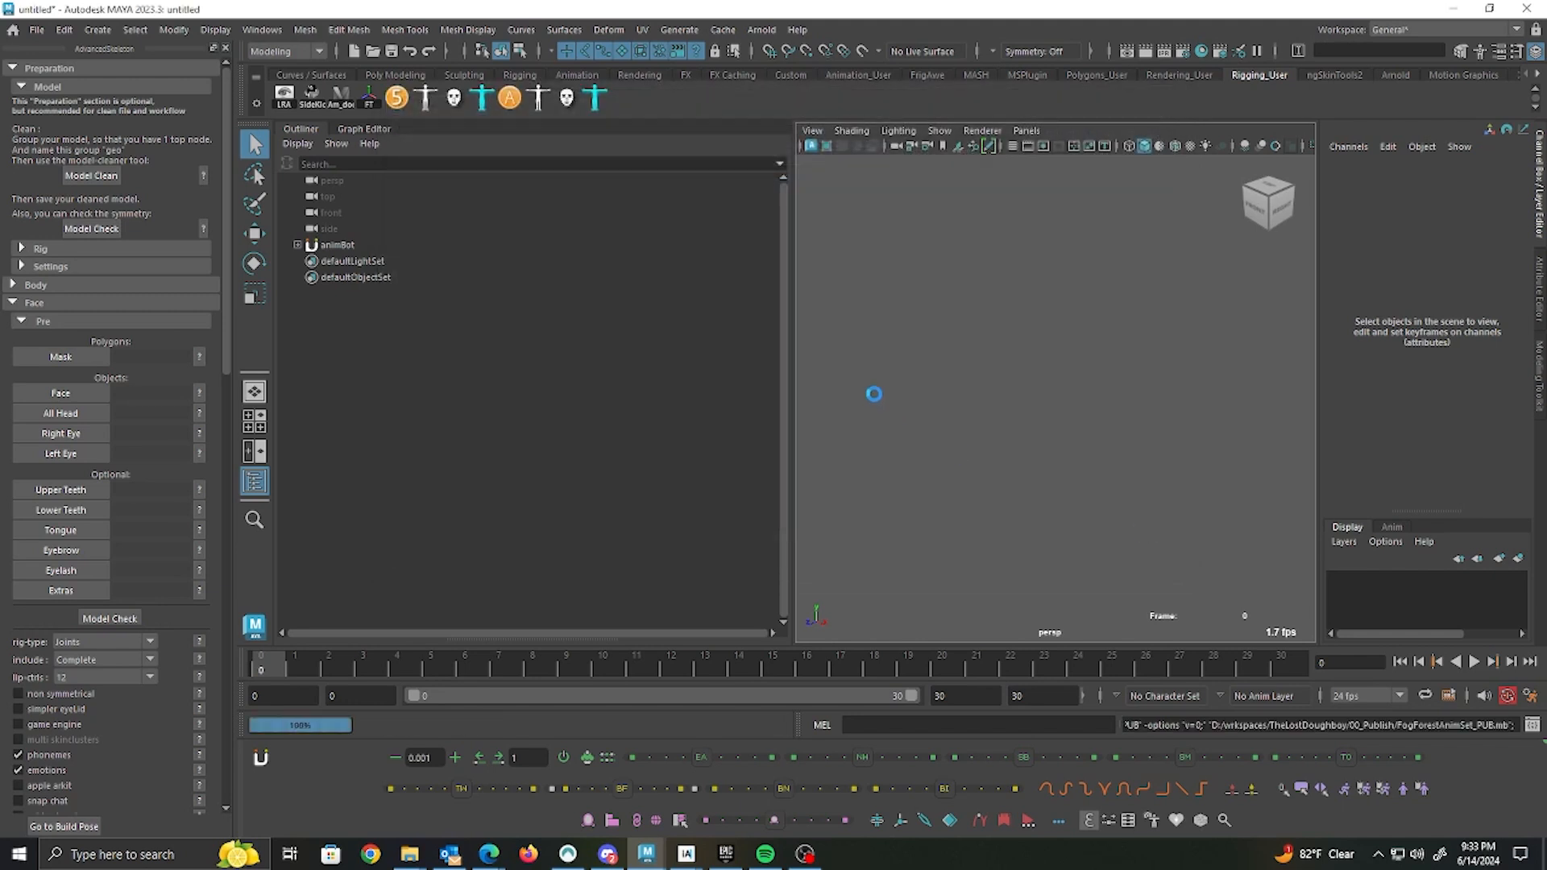
pyautogui.keyDown('alt'); pyautogui.moveTo(1053, 449); pyautogui.dragTo(1005, 365); pyautogui.keyUp('alt')
pyautogui.keyDown('alt'); pyautogui.moveTo(1005, 366); pyautogui.dragTo(1056, 395, button='middle'); pyautogui.keyUp('alt')
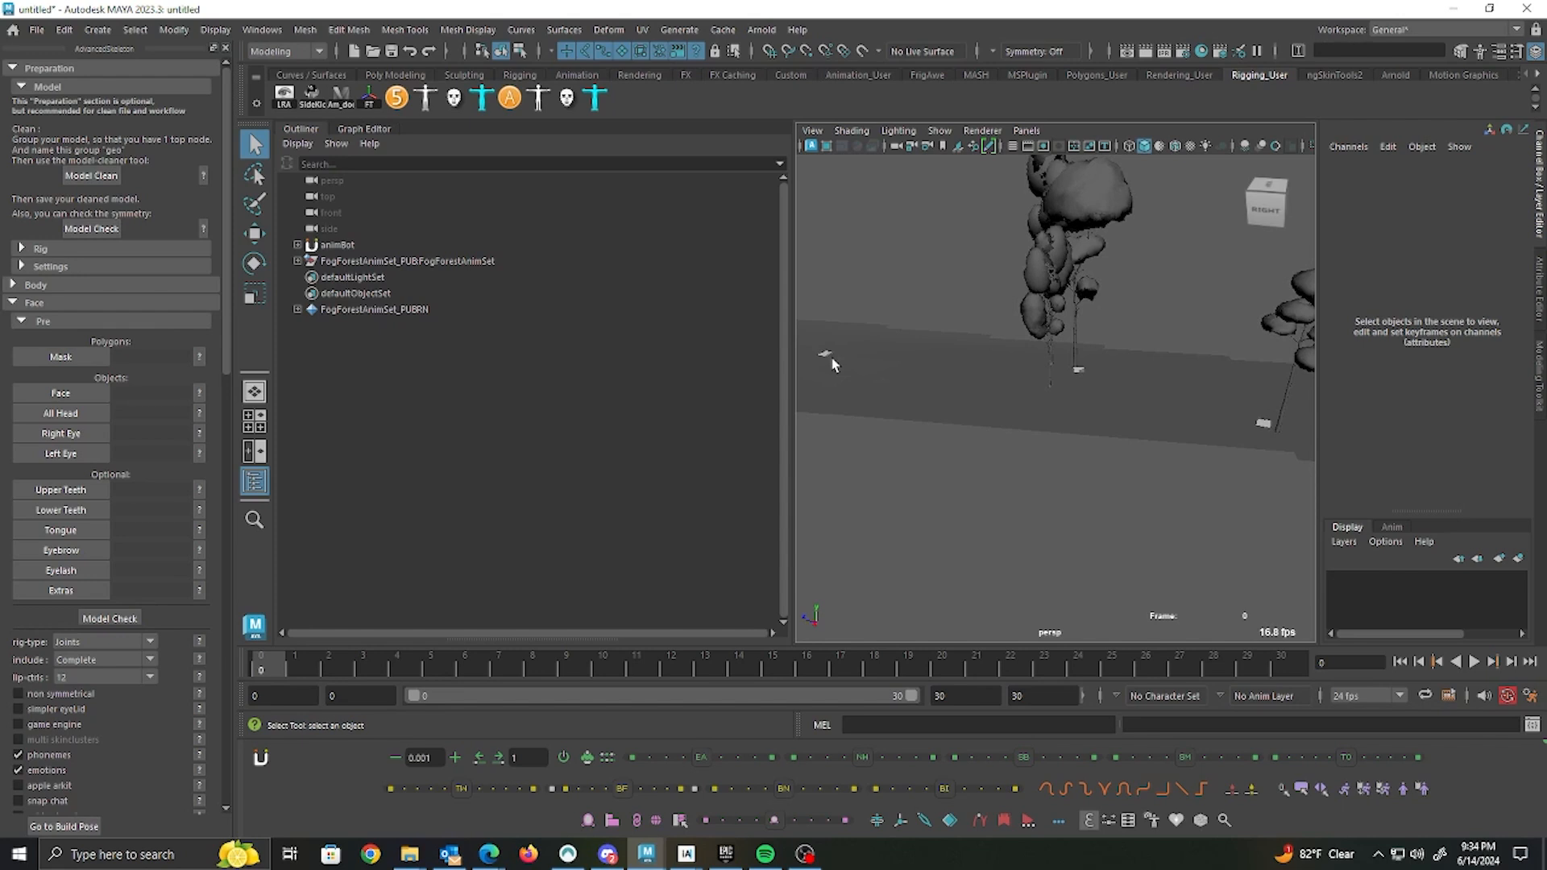
pyautogui.keyDown('alt'); pyautogui.moveTo(832, 364); pyautogui.dragTo(1071, 397); pyautogui.keyUp('alt')
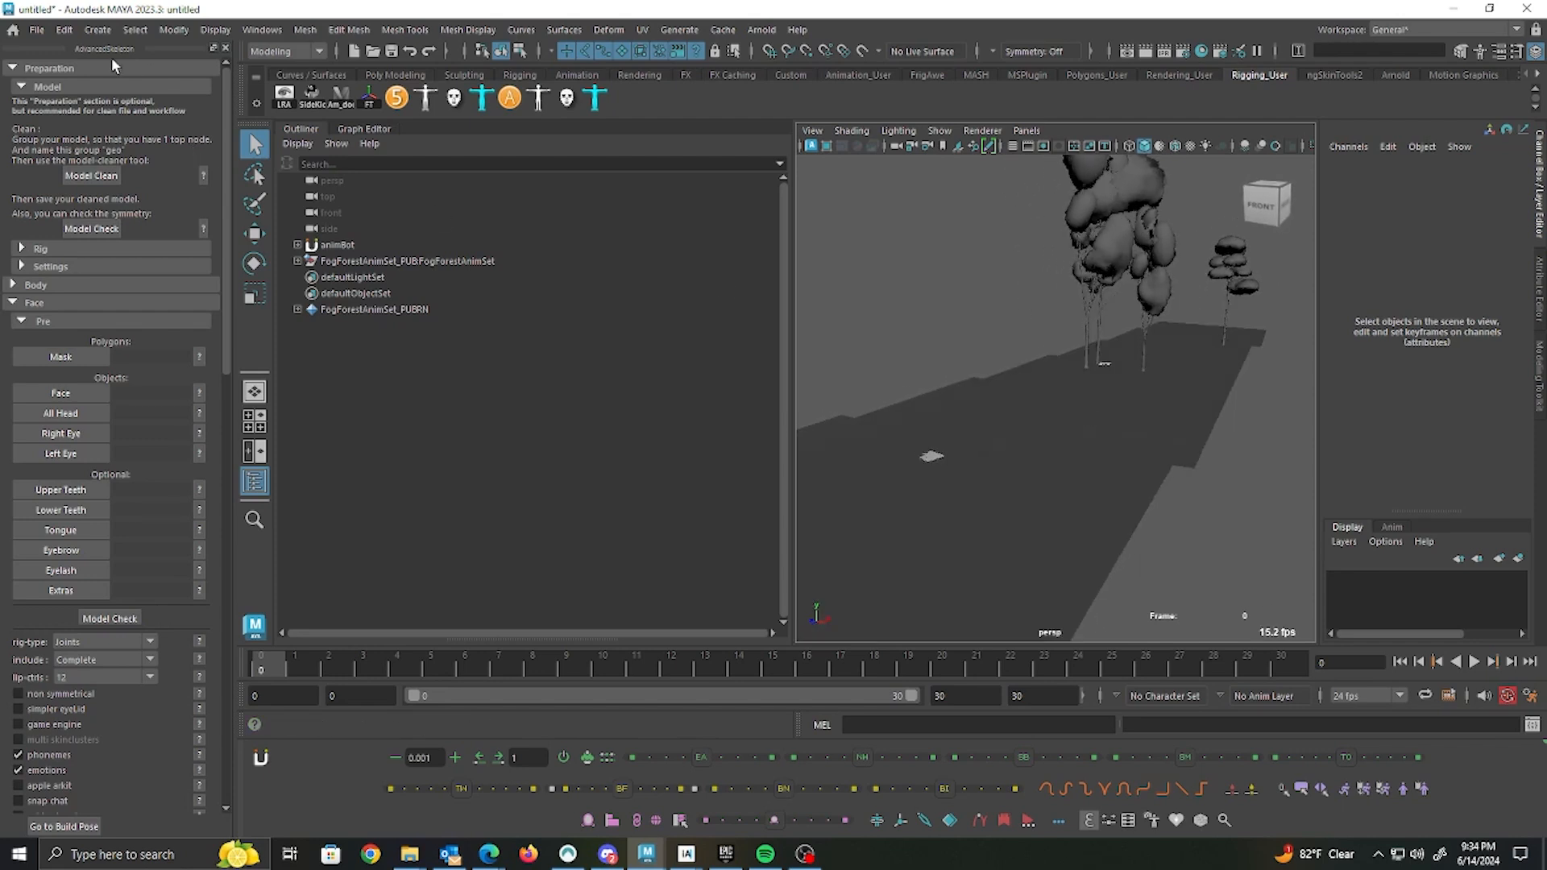
# Step: Reference the SydneySoldier_PUB.mb character rig from the 00_Publish folder into the scene
pyautogui.click(40, 33)
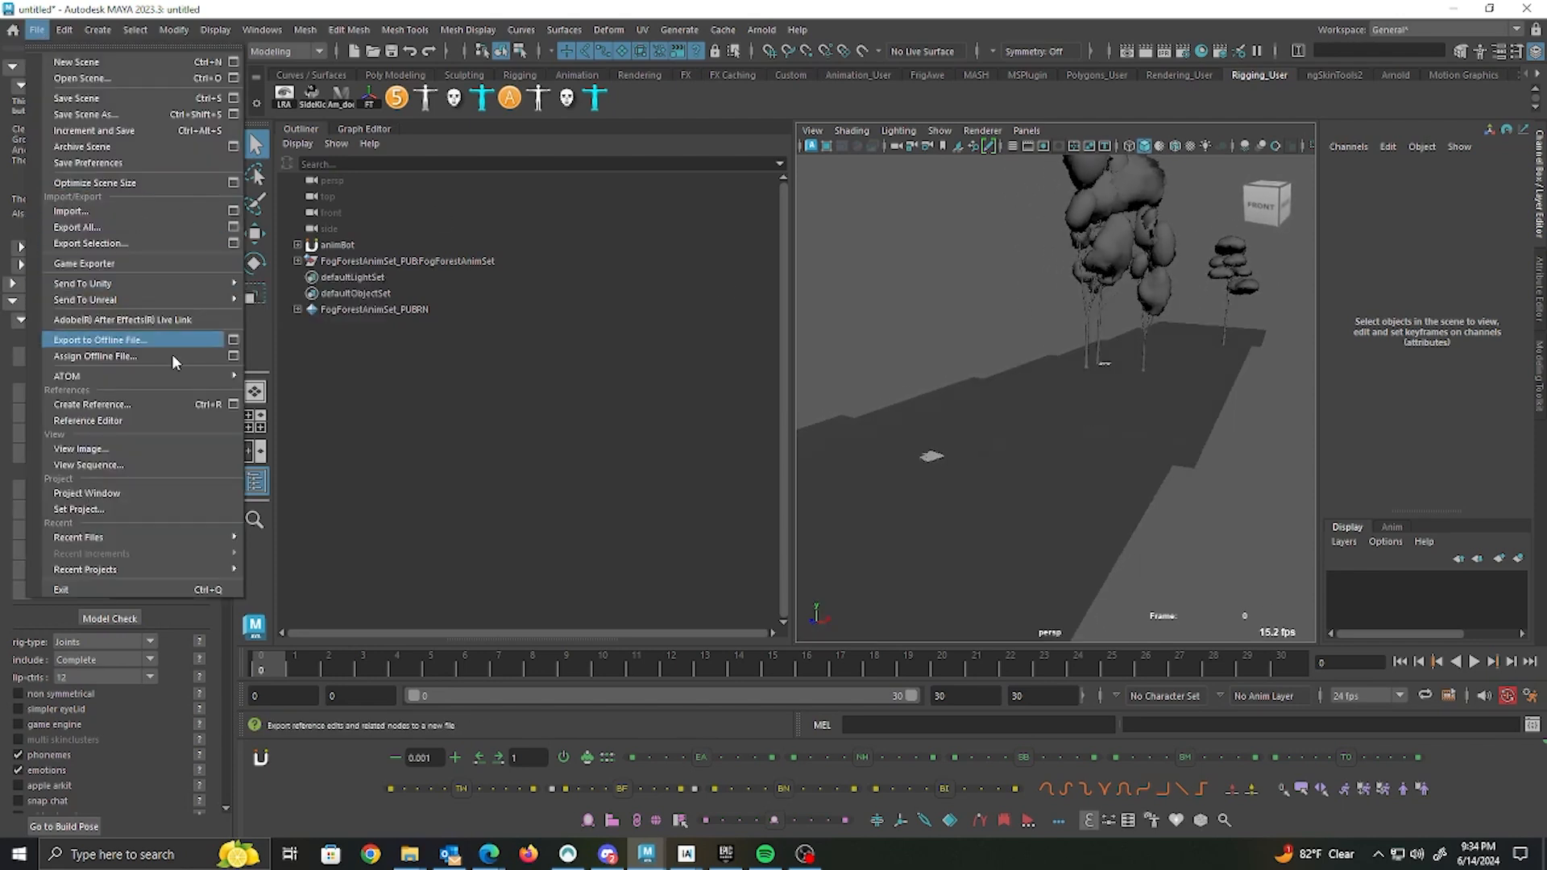
pyautogui.click(153, 404)
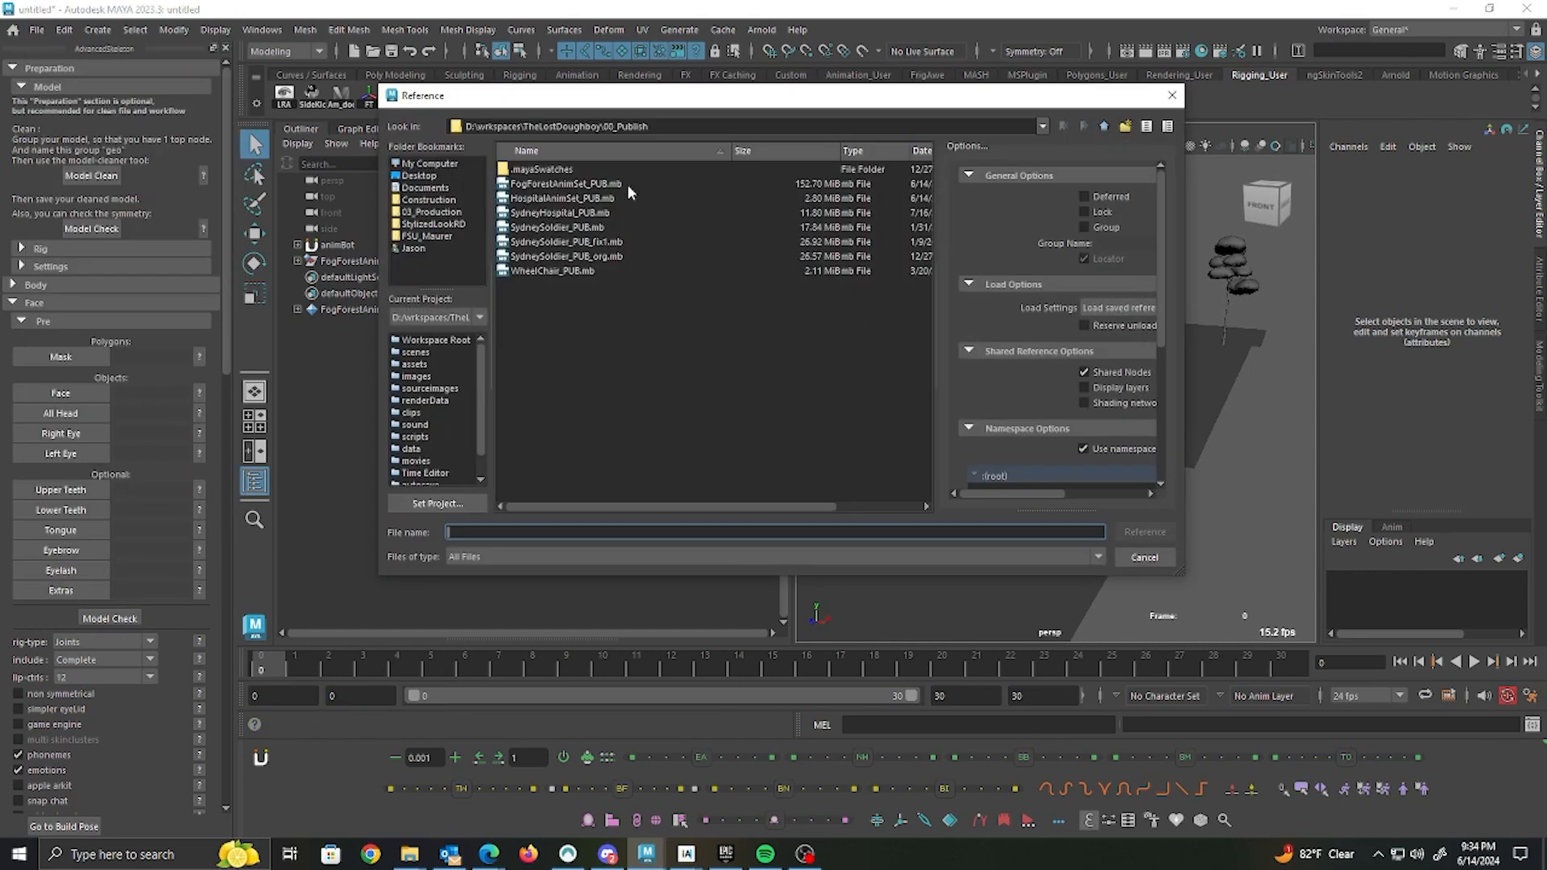
pyautogui.click(592, 230)
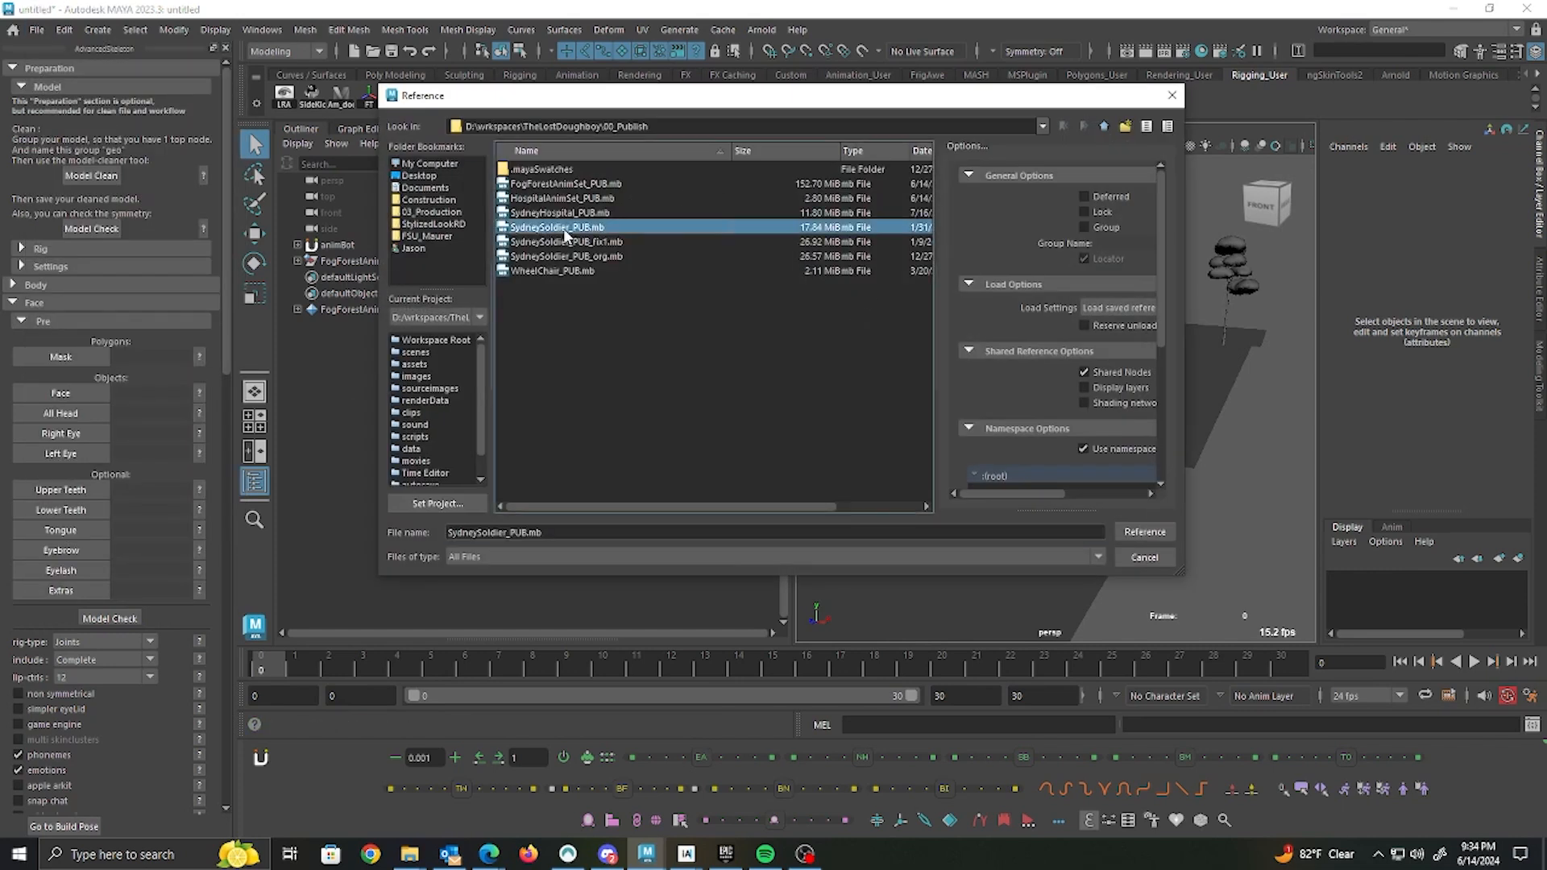
pyautogui.click(1147, 533)
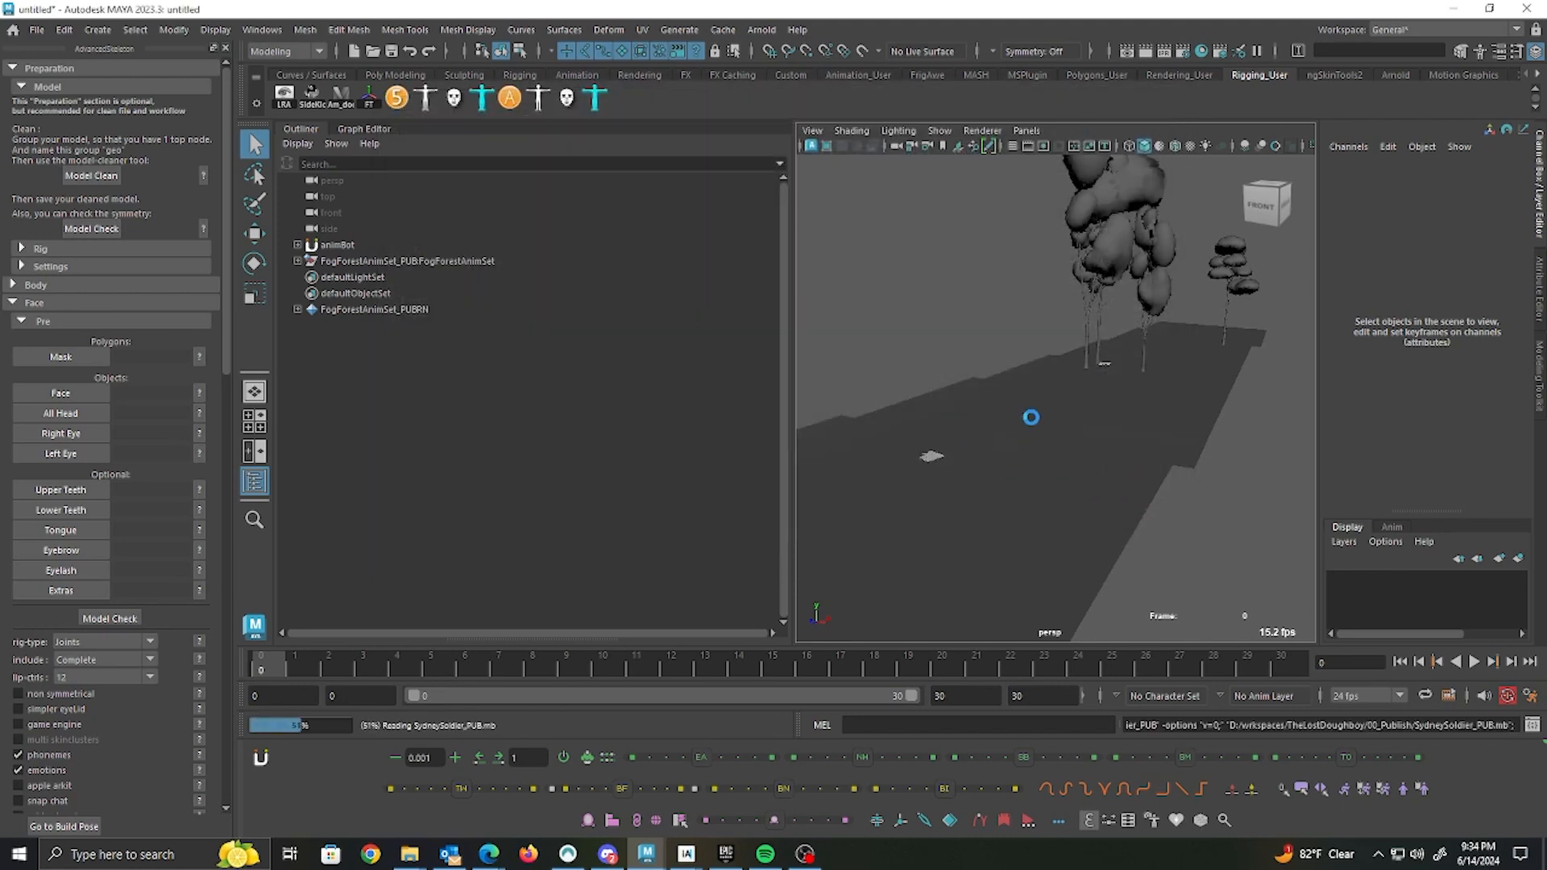
# Step: Reference the motion-capture file SidFogForestBlock_Cleaned.mb from 03_Production/FogForestScene/MoCapCleanUp
pyautogui.click(40, 31)
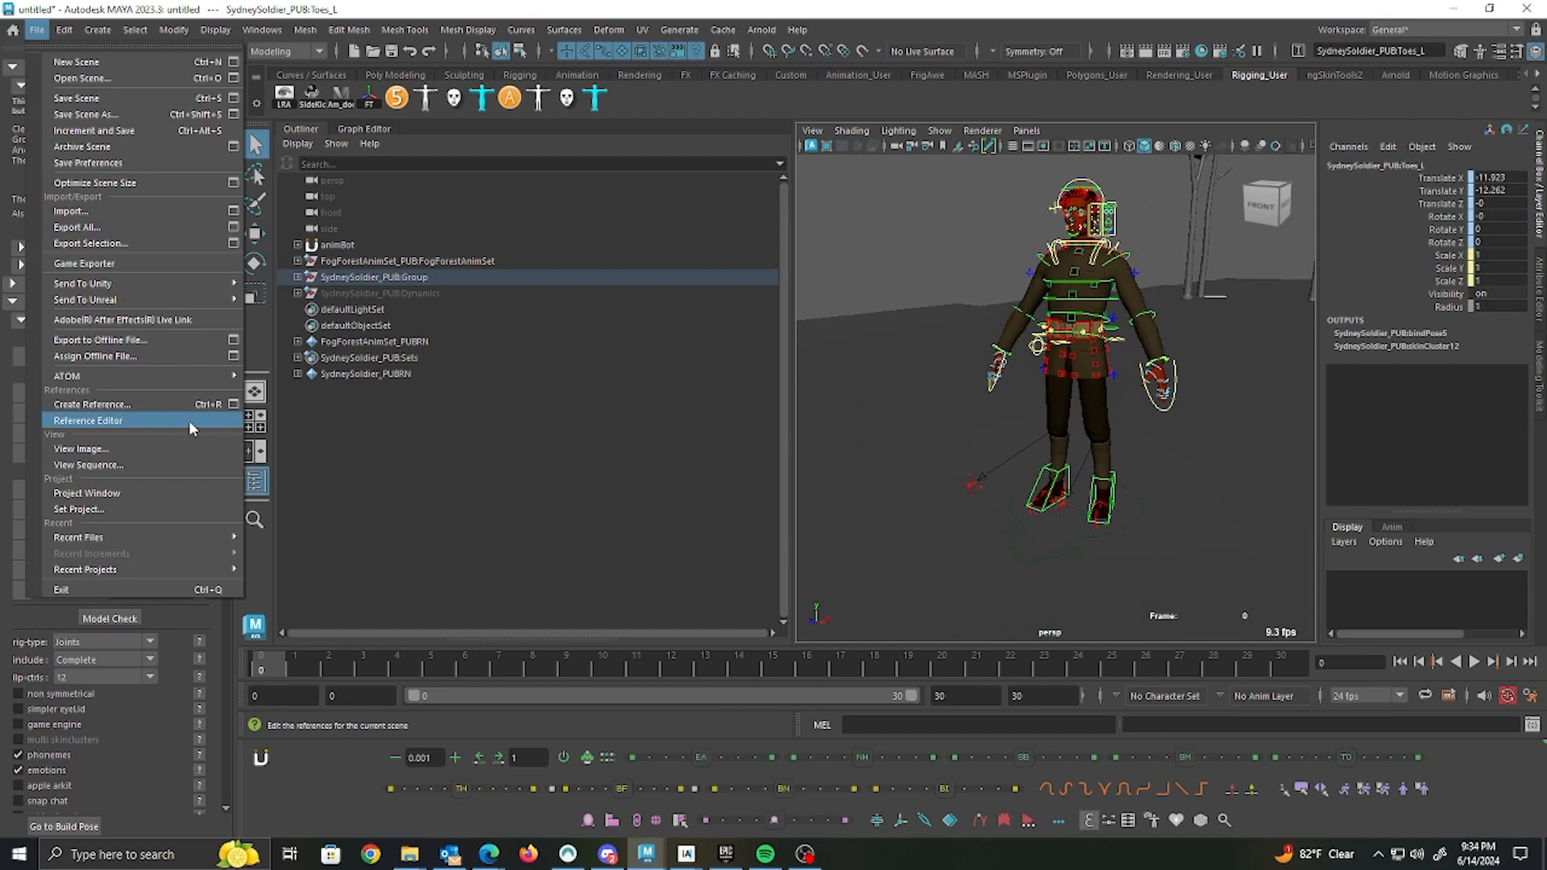
pyautogui.click(174, 406)
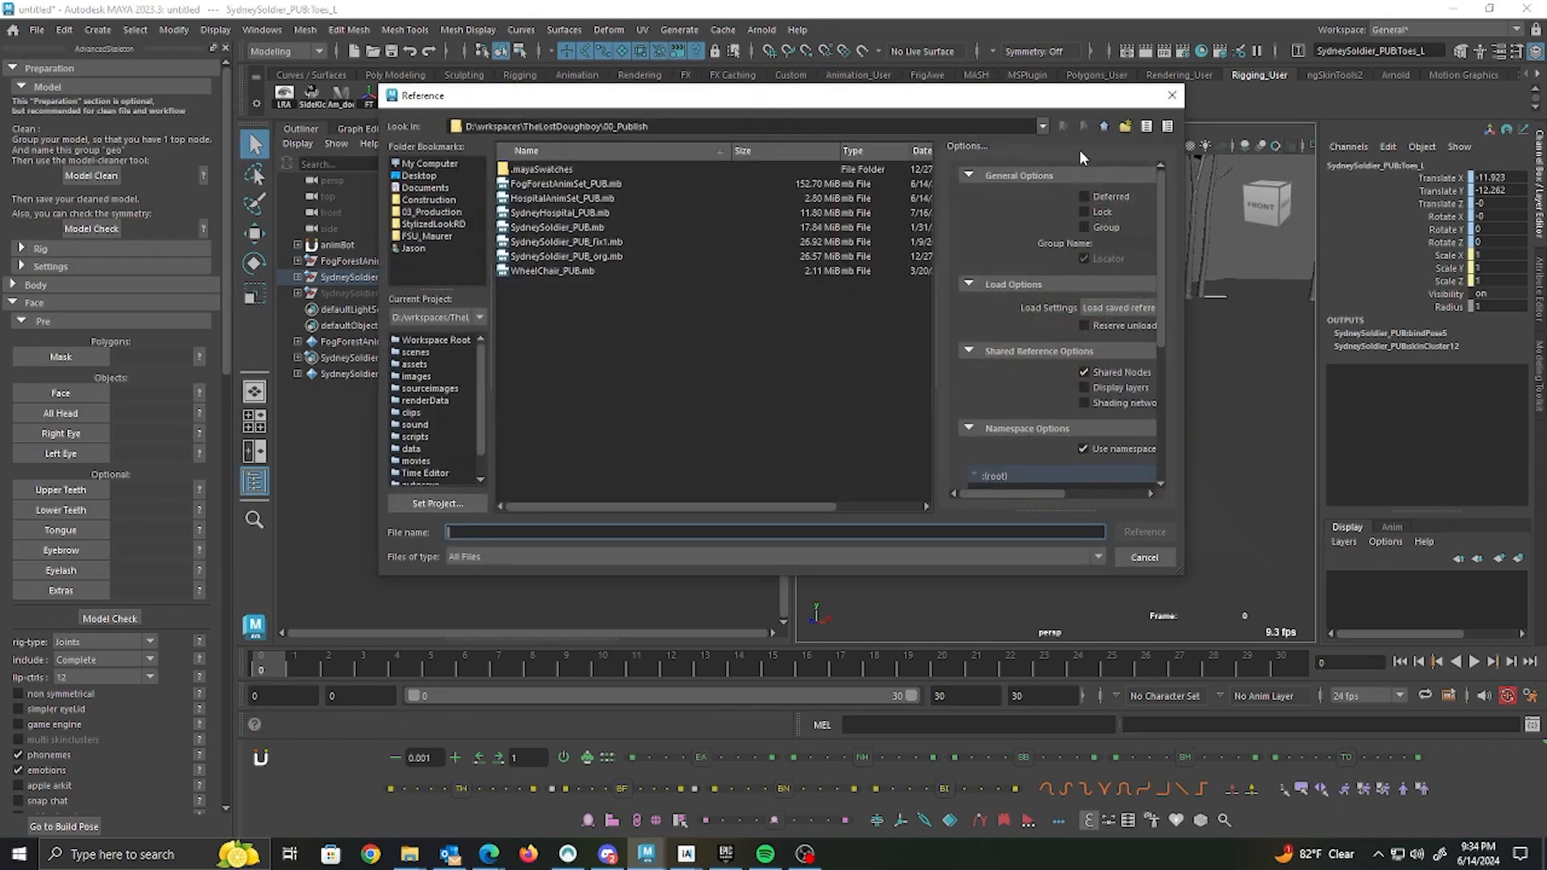
pyautogui.click(1104, 125)
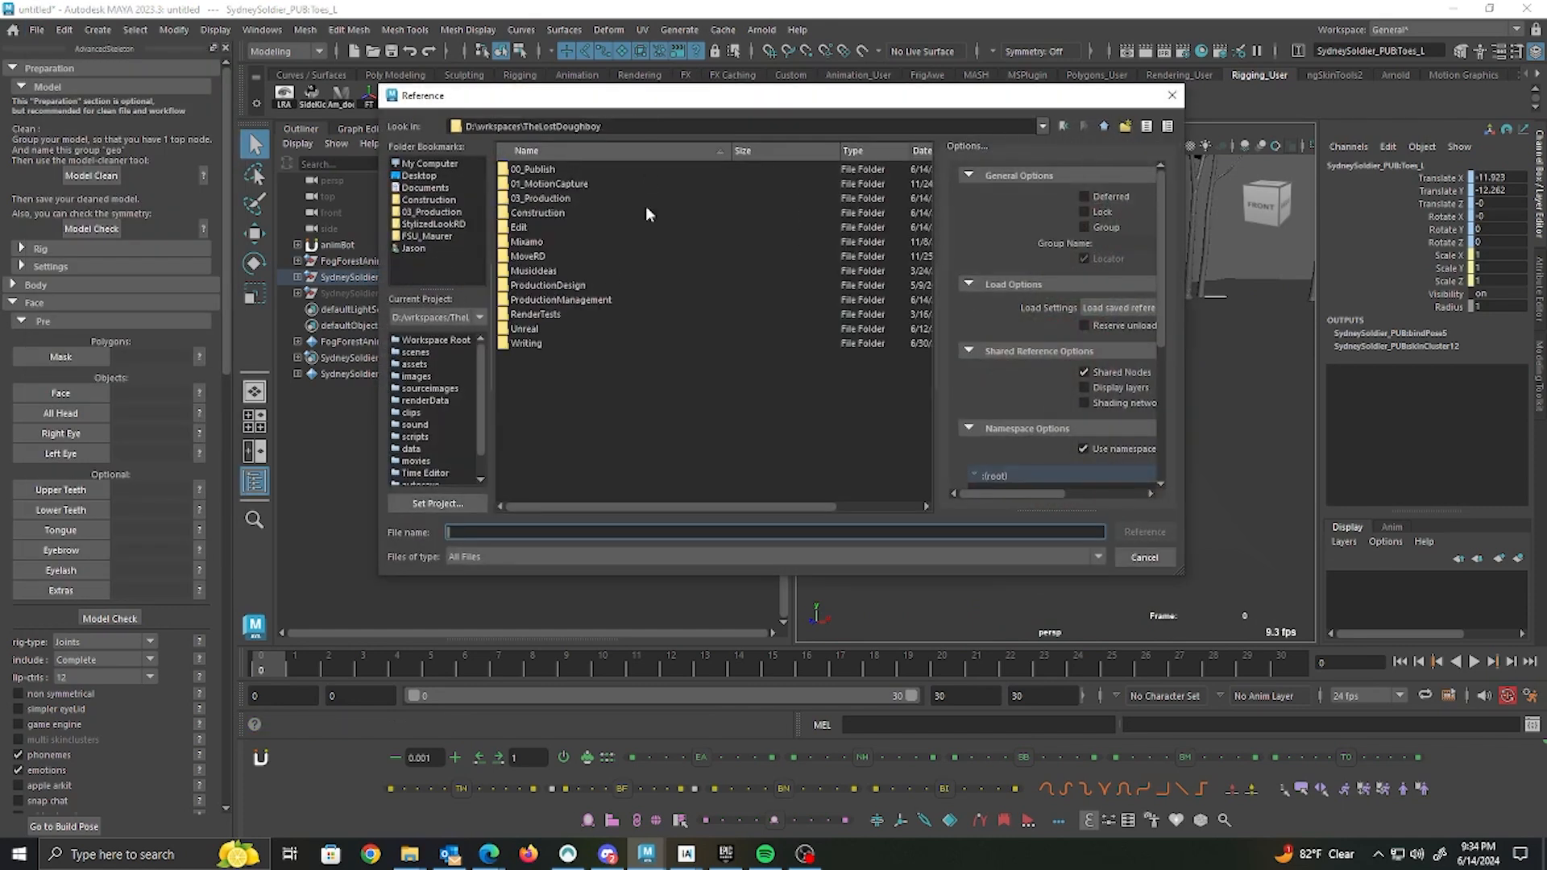
pyautogui.doubleClick(557, 199)
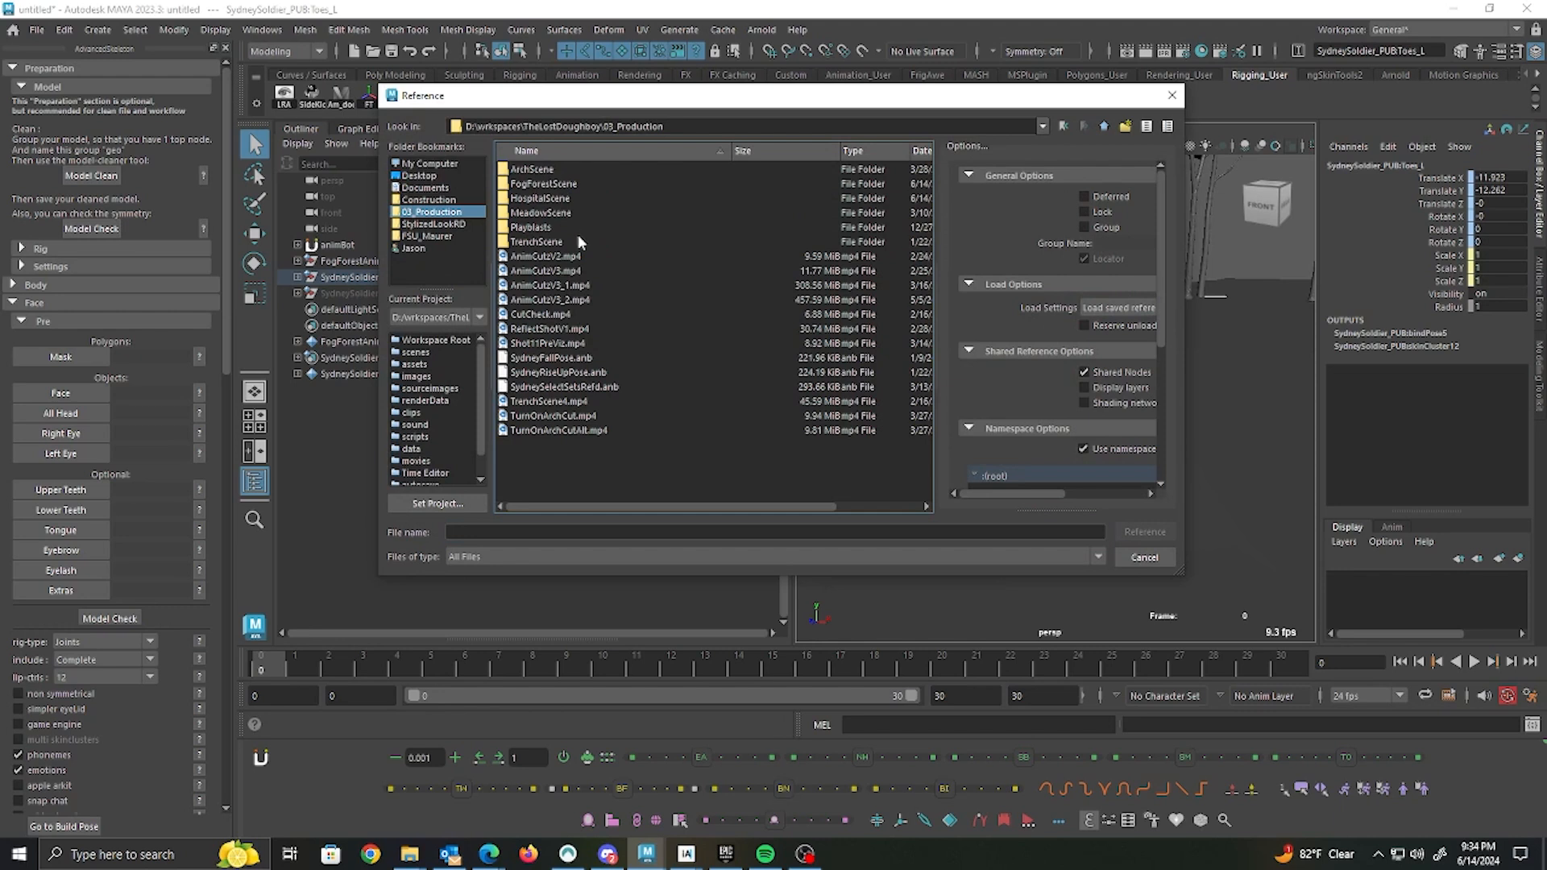
pyautogui.doubleClick(558, 182)
pyautogui.doubleClick(544, 268)
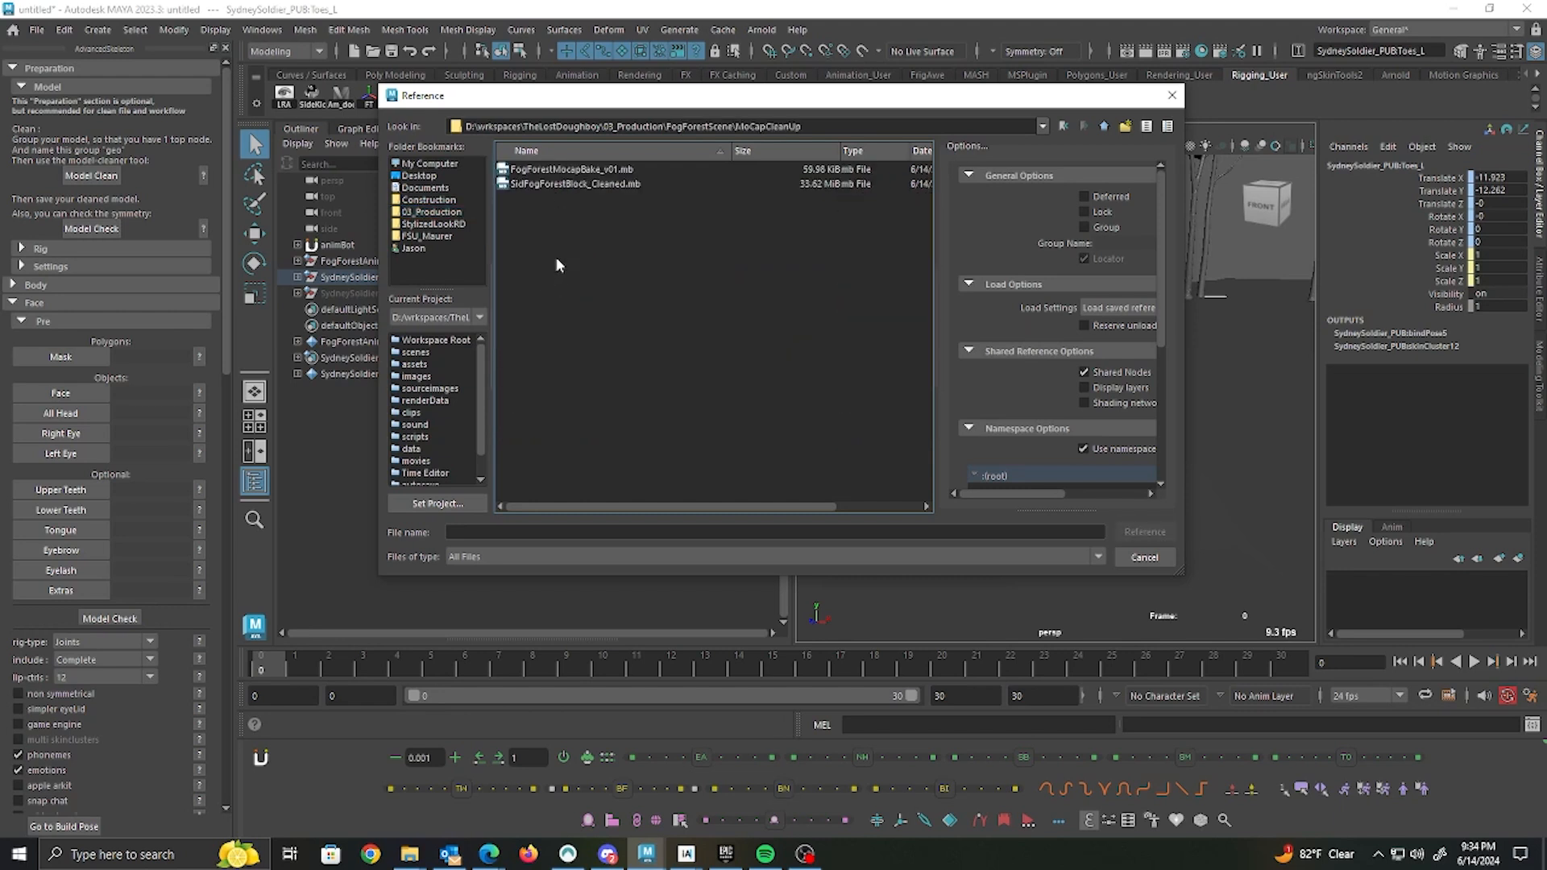
pyautogui.click(572, 183)
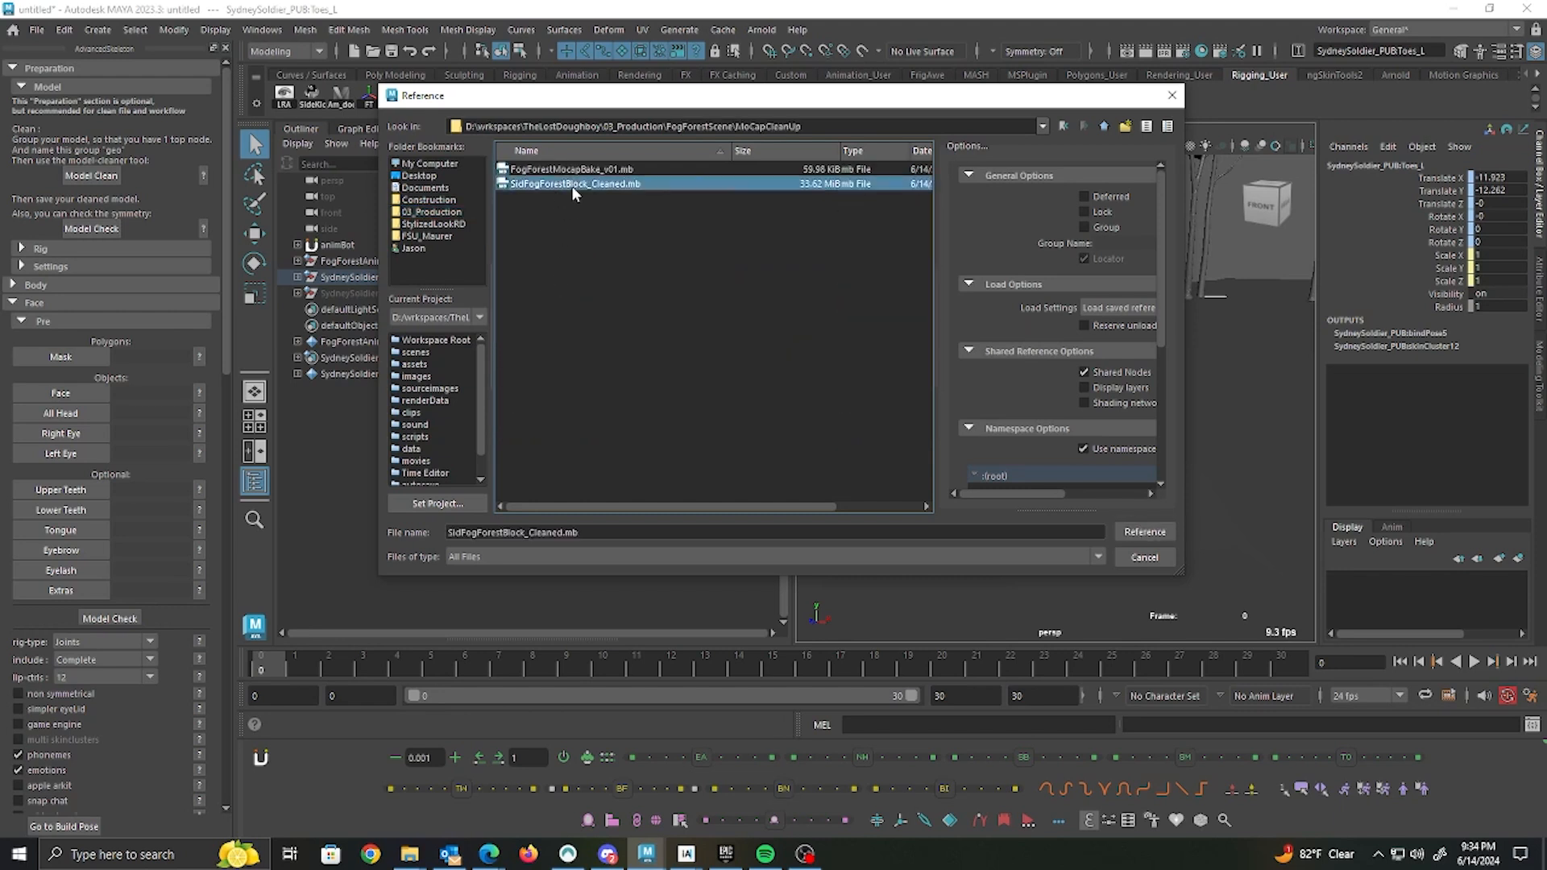
pyautogui.click(1146, 532)
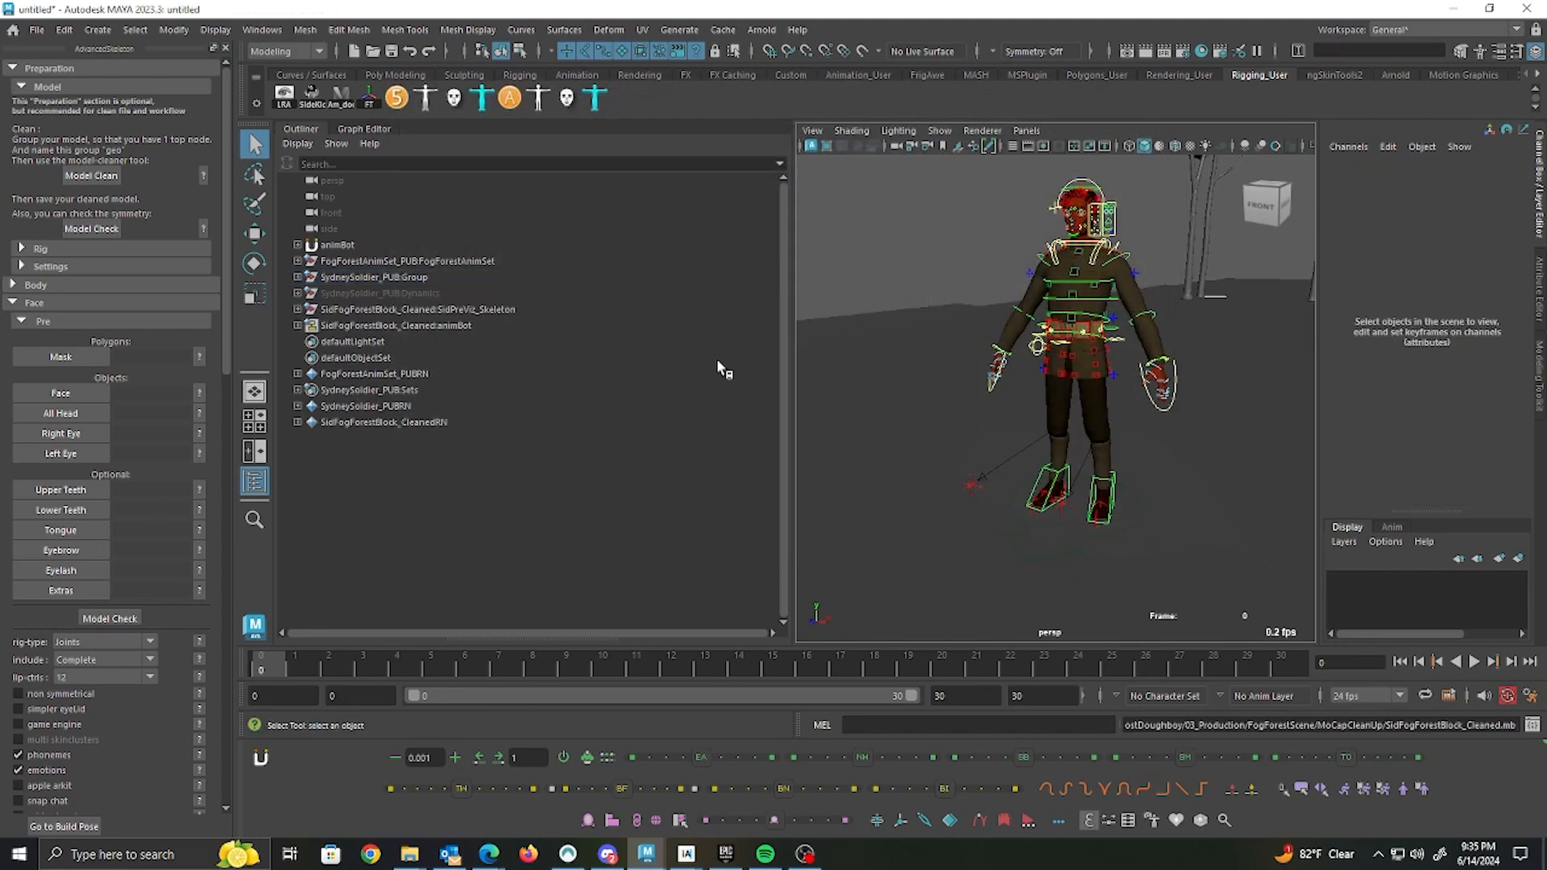
# Step: Select the referenced SidPreViz_Skeleton group and frame the mocap character in the viewport
pyautogui.click(479, 310)
pyautogui.press('f')
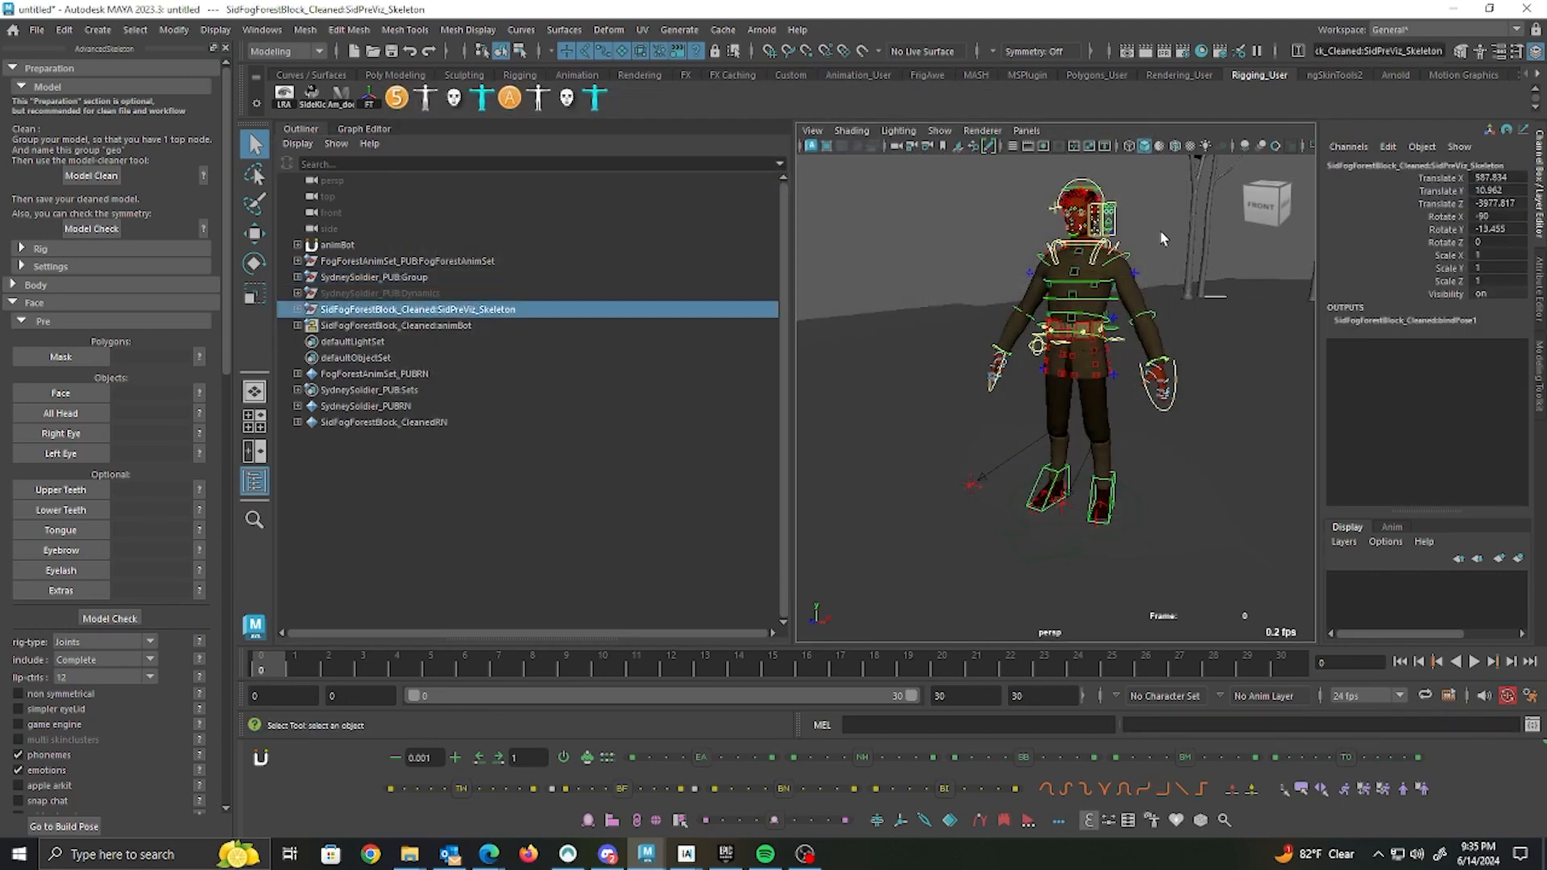
pyautogui.keyDown('alt'); pyautogui.moveTo(946, 423); pyautogui.dragTo(988, 405); pyautogui.keyUp('alt')
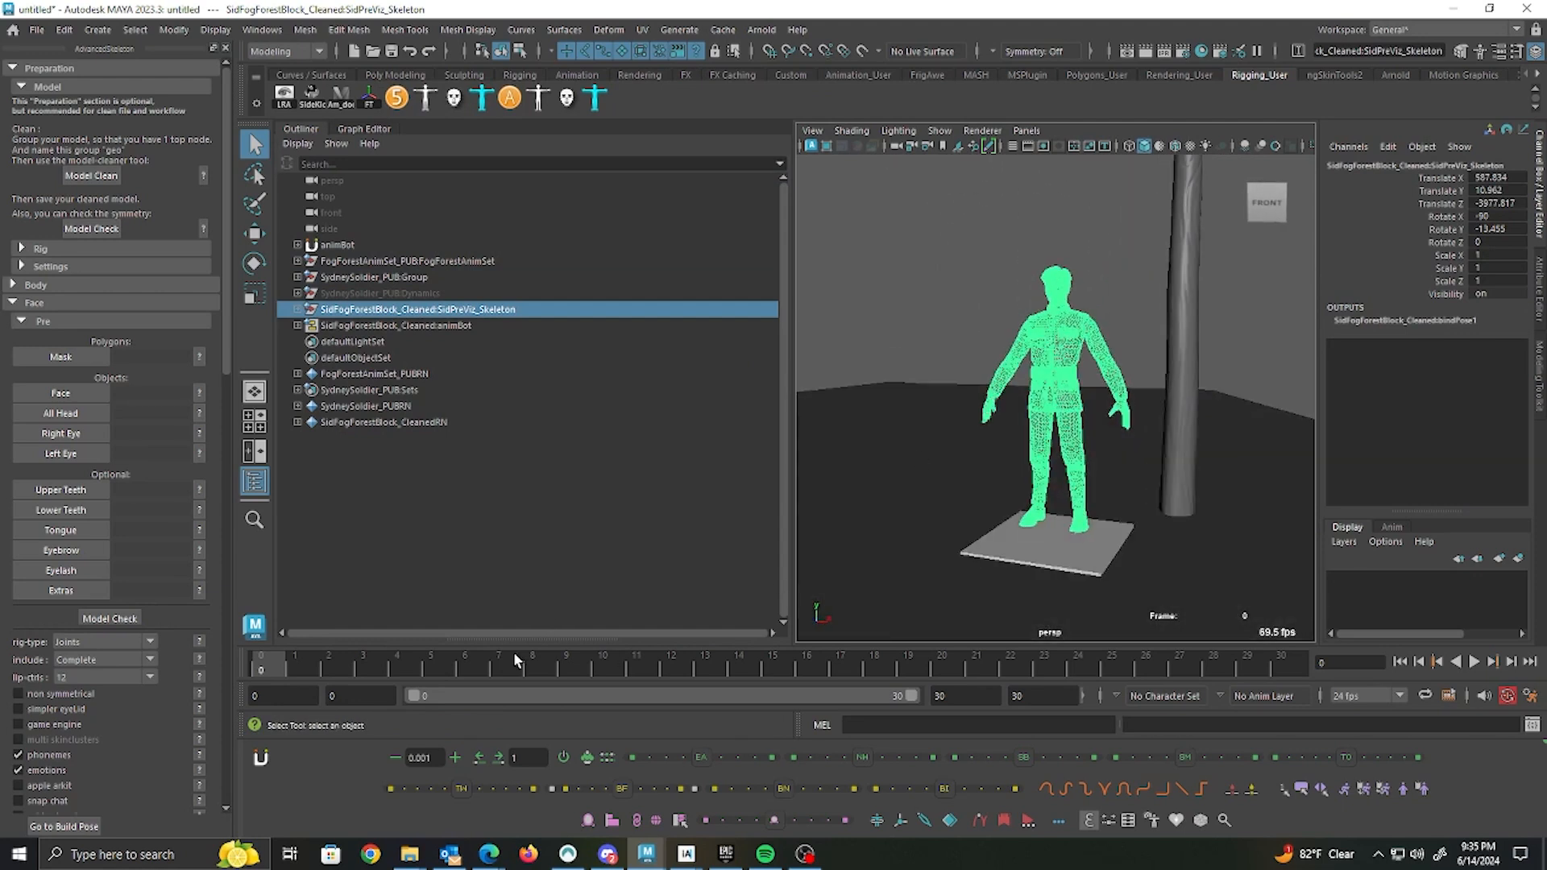
# Step: Set the end of the playback range to frame 1800 and scrub the timeline to frame 344
pyautogui.click(971, 696)
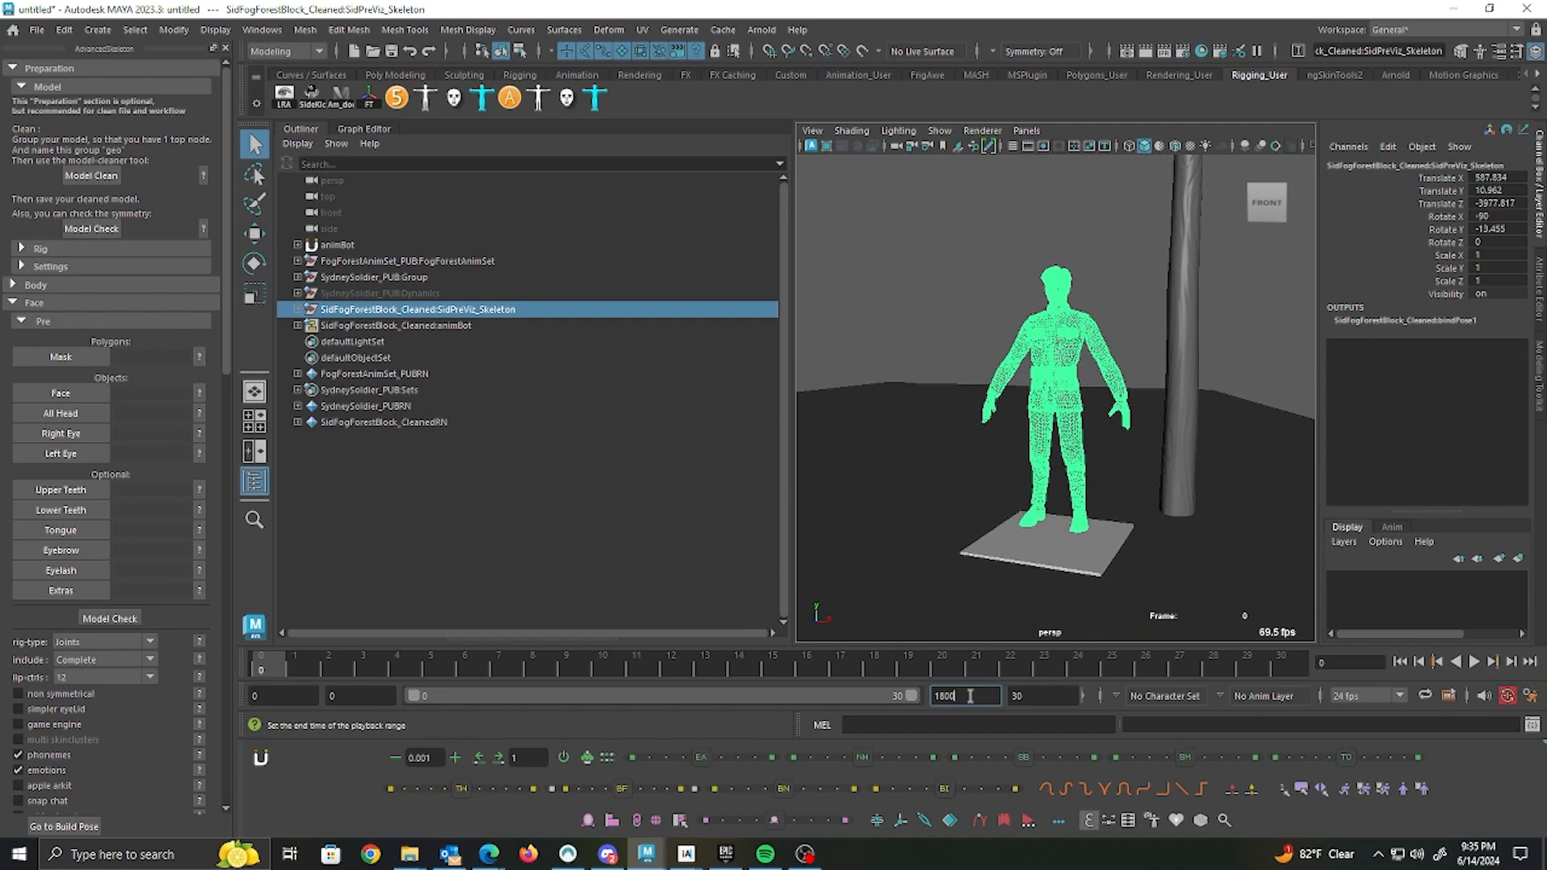
pyautogui.write('1800')
pyautogui.press('Return')
pyautogui.moveTo(971, 665); pyautogui.dragTo(448, 700)
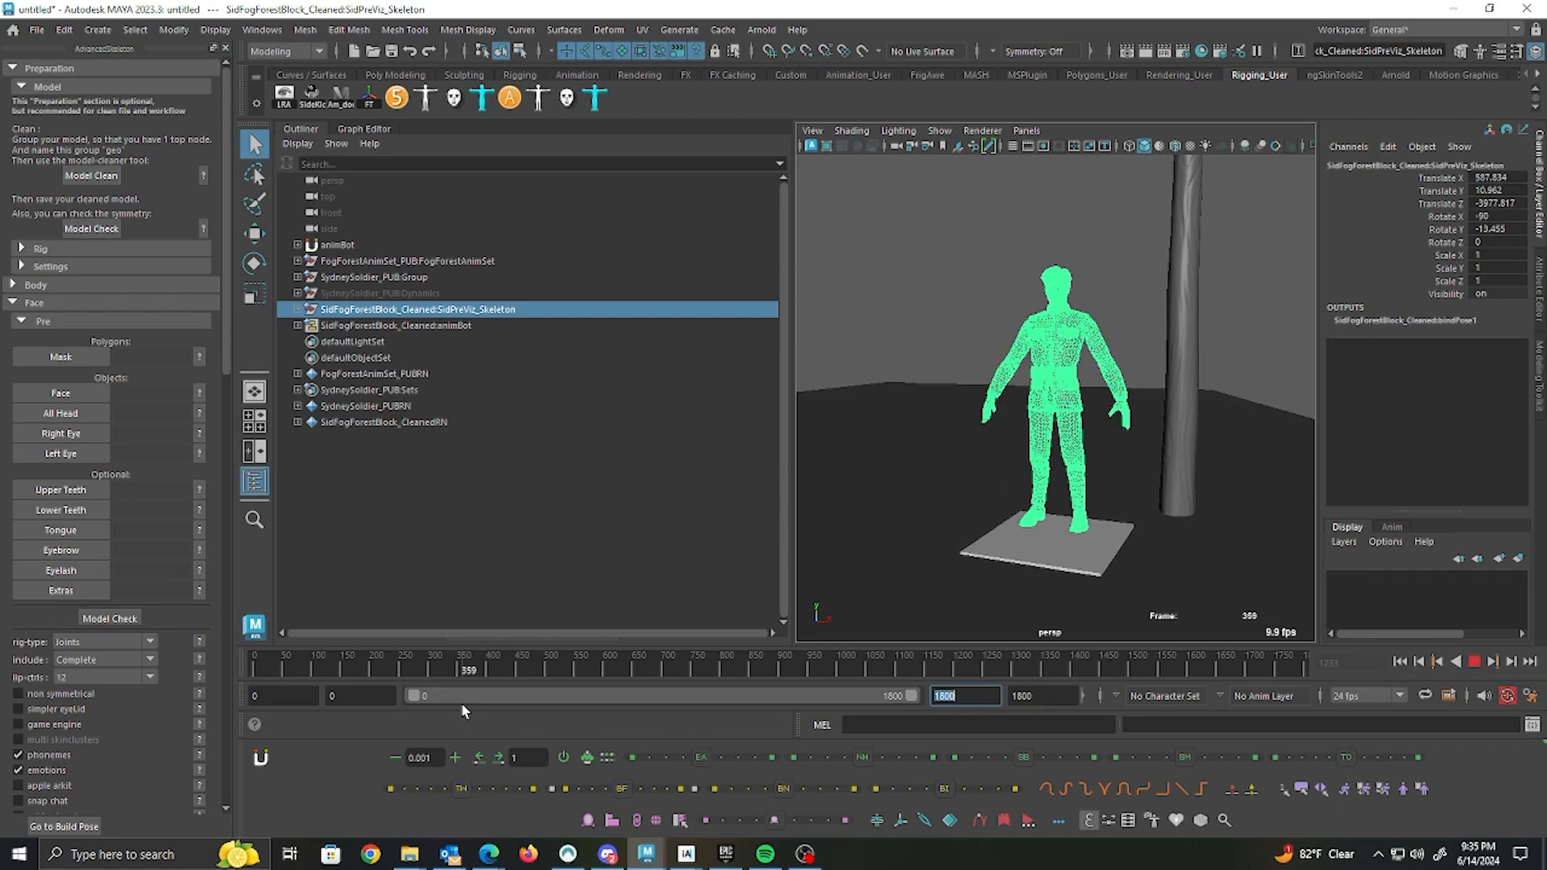
pyautogui.click(460, 666)
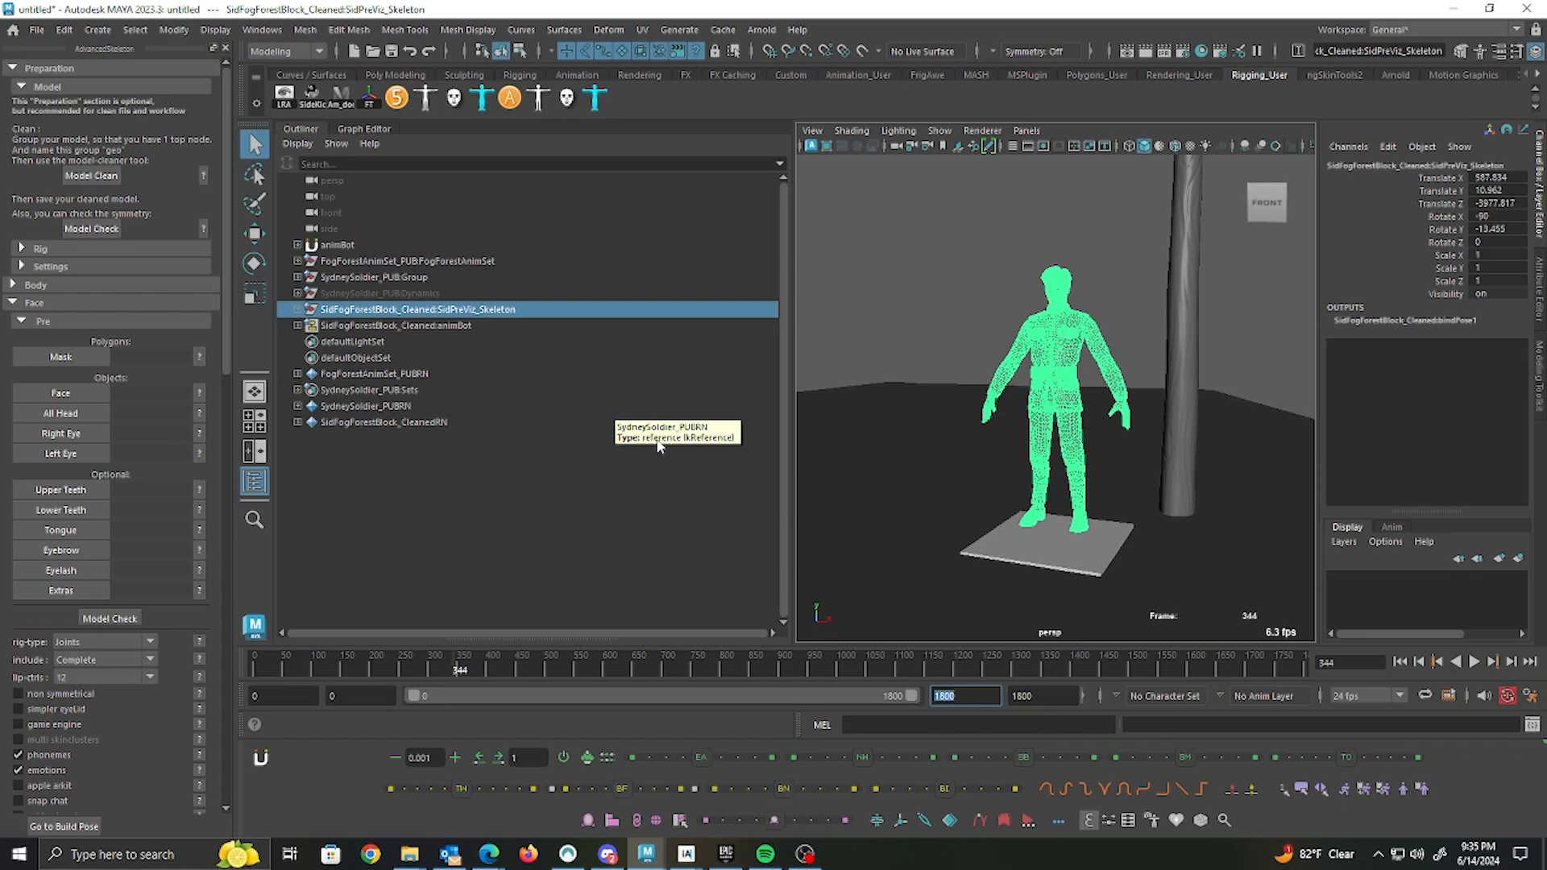
# Step: Move the SydneySoldier rig's Main control towards the mocap character, to about X 140.7 and Z -2715.2
pyautogui.click(416, 276)
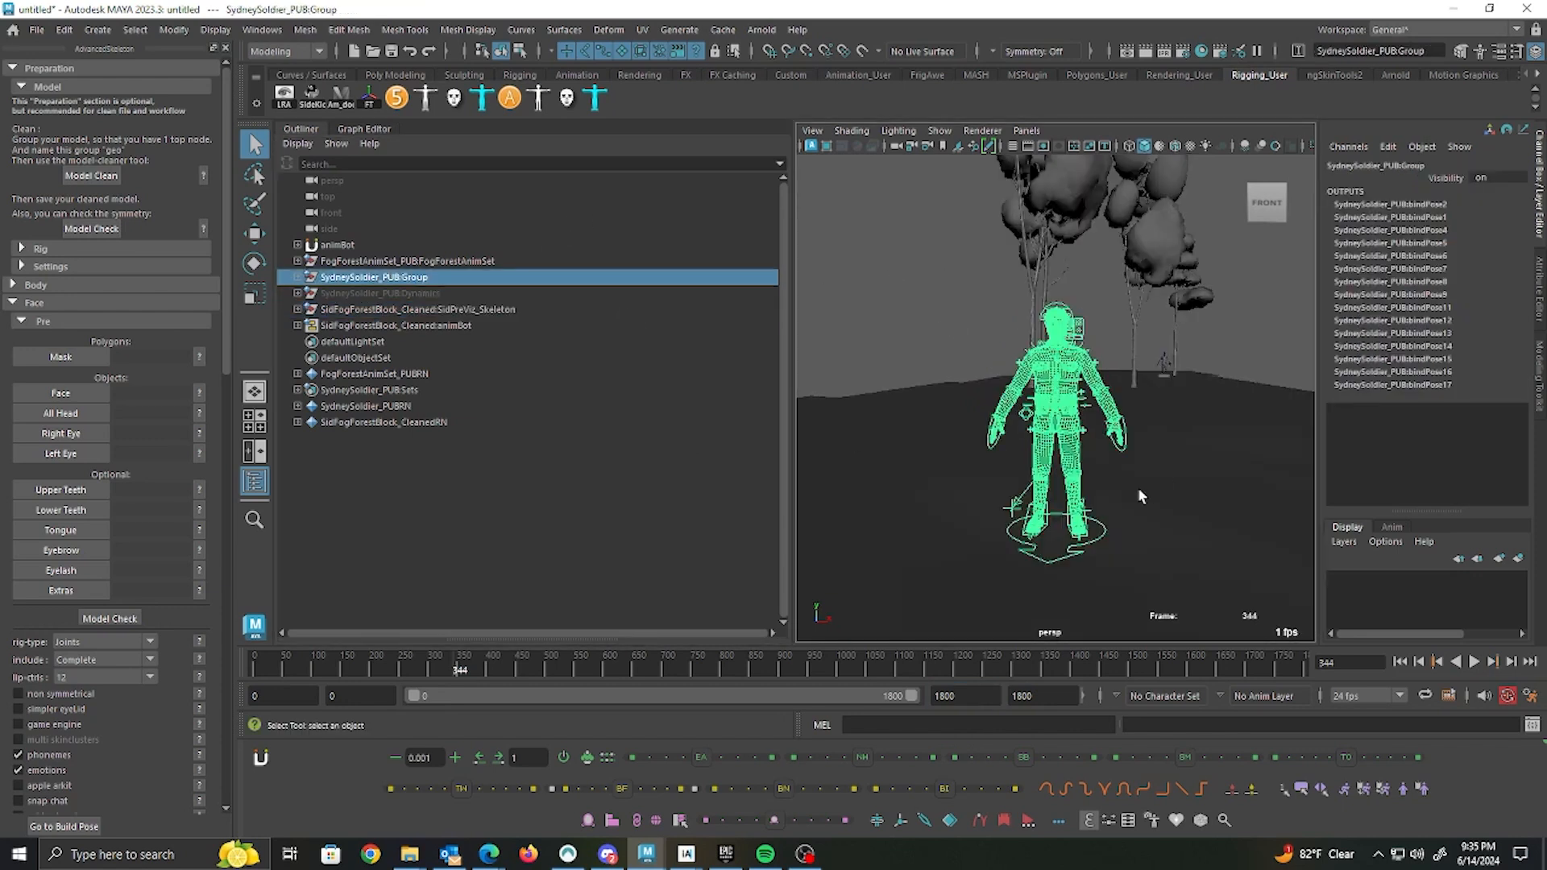
pyautogui.click(1096, 545)
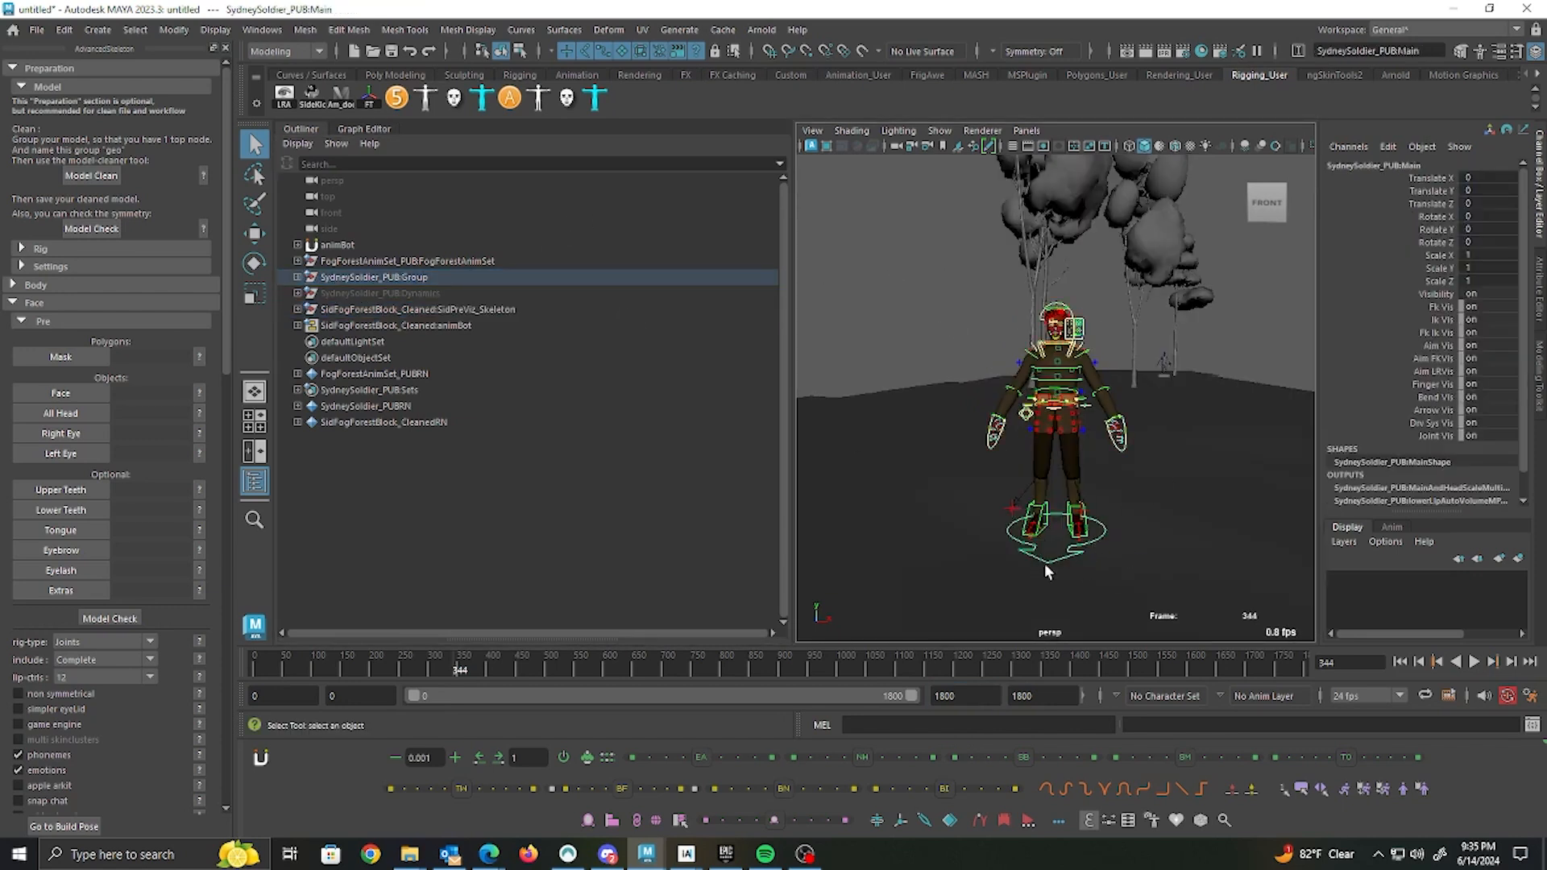
pyautogui.press('w')
pyautogui.keyDown('alt'); pyautogui.moveTo(1202, 511); pyautogui.dragTo(1122, 497); pyautogui.keyUp('alt')
pyautogui.keyDown('alt'); pyautogui.moveTo(1123, 499); pyautogui.dragTo(1091, 504, button='right'); pyautogui.keyUp('alt')
pyautogui.keyDown('alt'); pyautogui.moveTo(1145, 476); pyautogui.dragTo(892, 441, button='middle'); pyautogui.keyUp('alt')
pyautogui.moveTo(828, 491); pyautogui.dragTo(1247, 395)
pyautogui.press('f')
pyautogui.keyDown('alt'); pyautogui.moveTo(1052, 429); pyautogui.dragTo(1121, 455); pyautogui.keyUp('alt')
pyautogui.moveTo(1074, 373); pyautogui.dragTo(1257, 359)
pyautogui.keyDown('alt'); pyautogui.moveTo(1256, 359); pyautogui.dragTo(1150, 392, button='right'); pyautogui.keyUp('alt')
pyautogui.keyDown('alt'); pyautogui.moveTo(1267, 390); pyautogui.dragTo(912, 500, button='middle'); pyautogui.keyUp('alt')
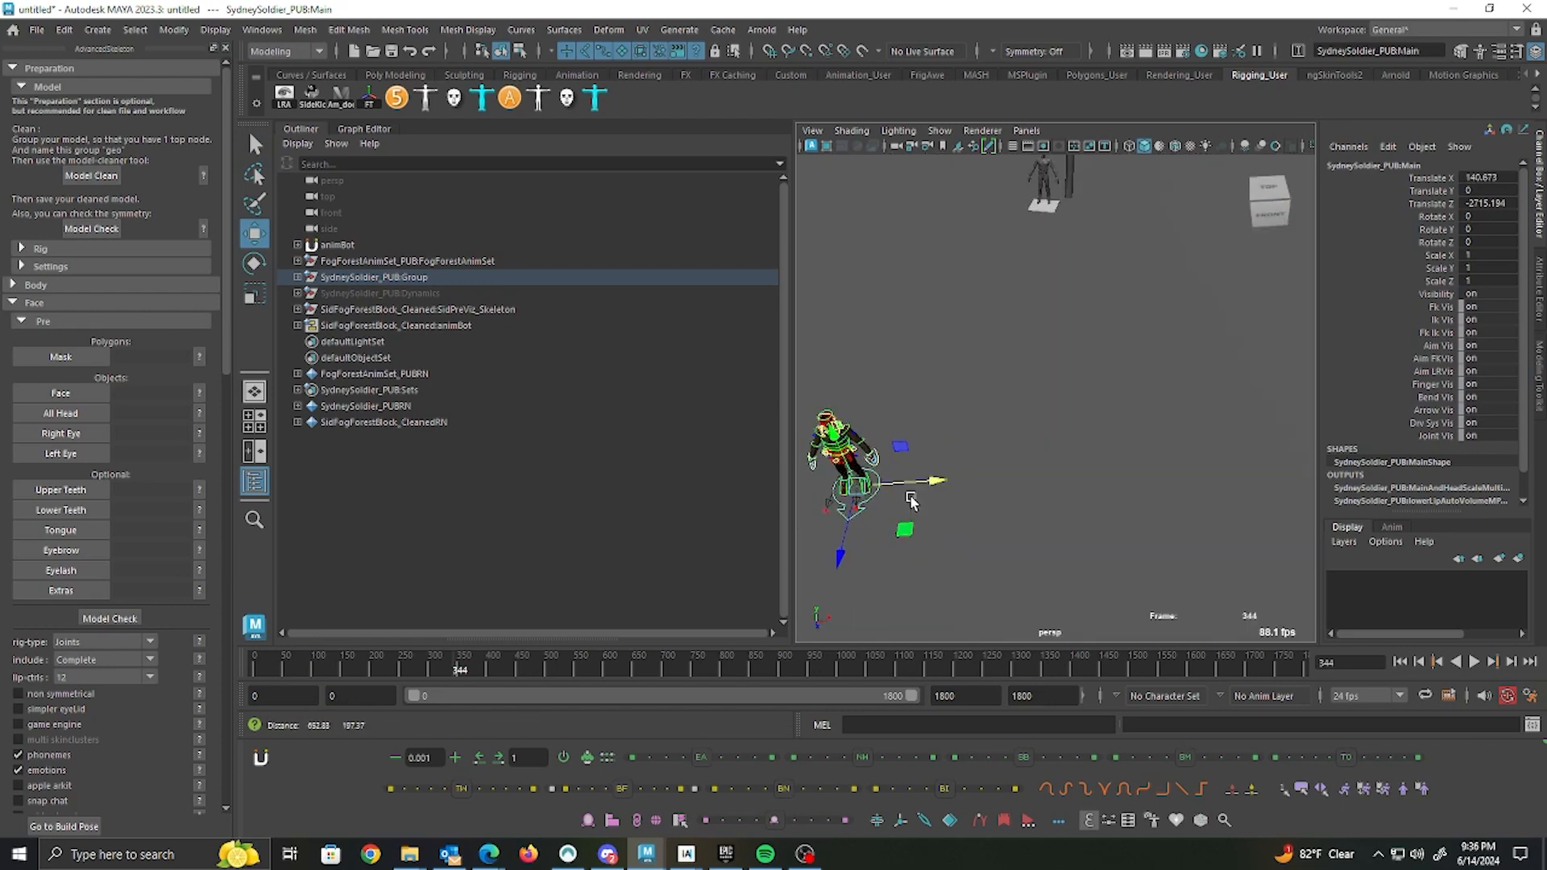
# Step: Place the soldier's Main control over the mocap character at about X 587.6, Y 11.5, Z -3977.5, rotated about -12.5 in Y
pyautogui.moveTo(911, 523); pyautogui.dragTo(1097, 244)
pyautogui.press('f')
pyautogui.keyDown('alt'); pyautogui.moveTo(1125, 355); pyautogui.dragTo(978, 305); pyautogui.keyUp('alt')
pyautogui.moveTo(1115, 316); pyautogui.dragTo(1116, 267)
pyautogui.keyDown('alt'); pyautogui.moveTo(979, 310); pyautogui.dragTo(1097, 434); pyautogui.keyUp('alt')
pyautogui.press('e')
pyautogui.keyDown('alt'); pyautogui.moveTo(1017, 470); pyautogui.dragTo(1325, 384); pyautogui.keyUp('alt')
pyautogui.press('w')
pyautogui.moveTo(1014, 346); pyautogui.dragTo(1014, 356)
pyautogui.moveTo(1091, 434); pyautogui.dragTo(1095, 436)
pyautogui.scroll(-5, 1159, 375)
pyautogui.keyDown('alt'); pyautogui.moveTo(1159, 375); pyautogui.dragTo(1121, 439); pyautogui.keyUp('alt')
# Step: Fine-tune the soldier's Main control to about X 587.9, Y 10.2, Z -3977.9 with a Y rotation of about -12.9
pyautogui.press('e')
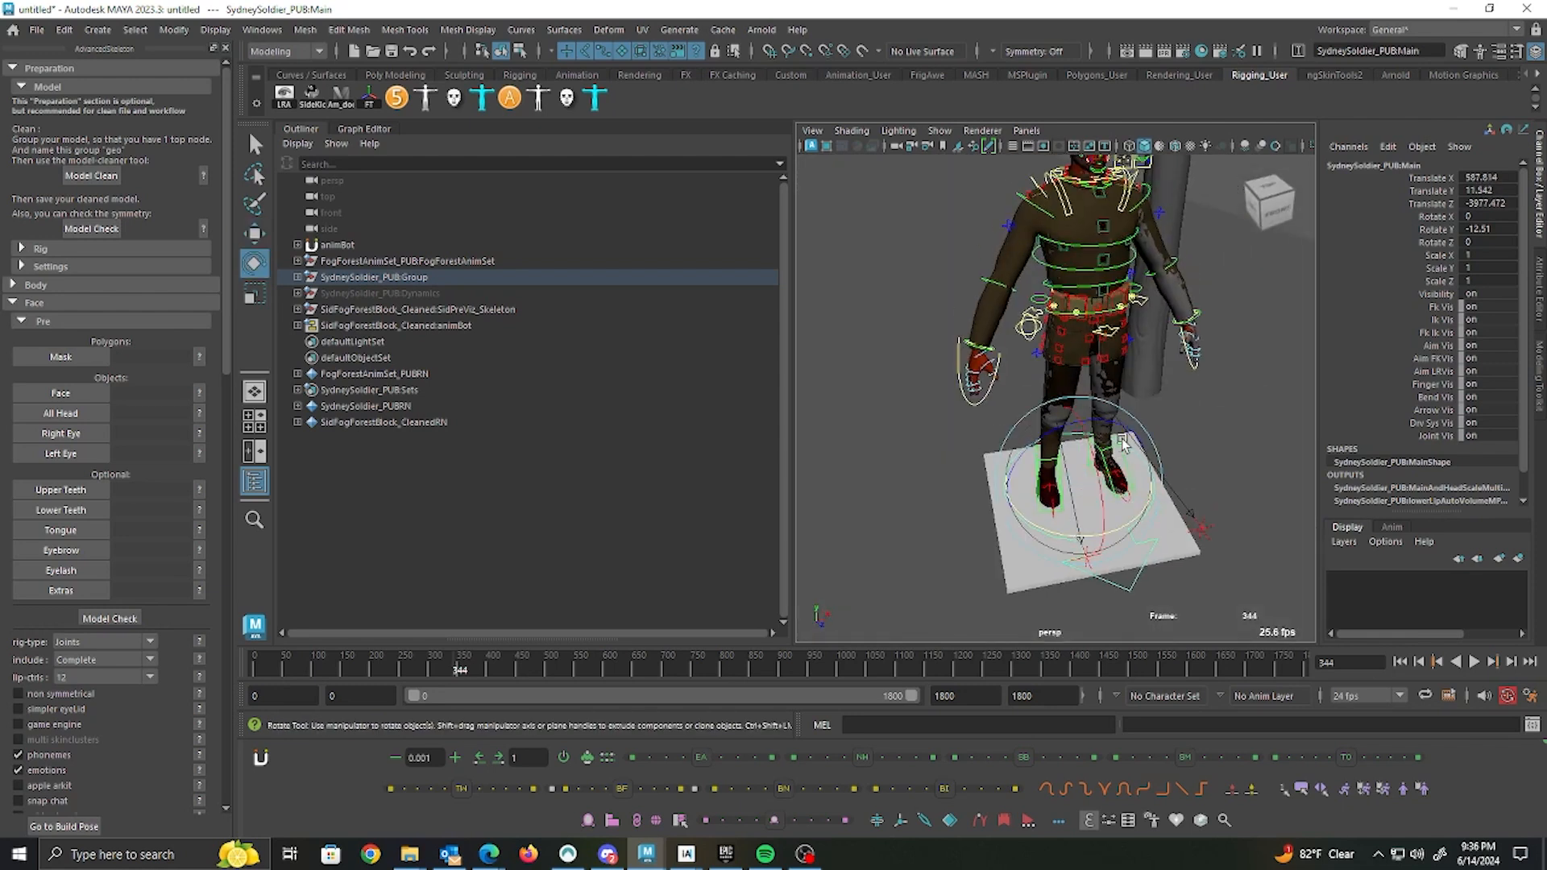
pyautogui.moveTo(1222, 553); pyautogui.dragTo(1210, 547)
pyautogui.press('w')
pyautogui.keyDown('alt'); pyautogui.moveTo(967, 556); pyautogui.dragTo(1194, 494); pyautogui.keyUp('alt')
pyautogui.keyDown('alt'); pyautogui.moveTo(1201, 217); pyautogui.dragTo(1012, 197); pyautogui.keyUp('alt')
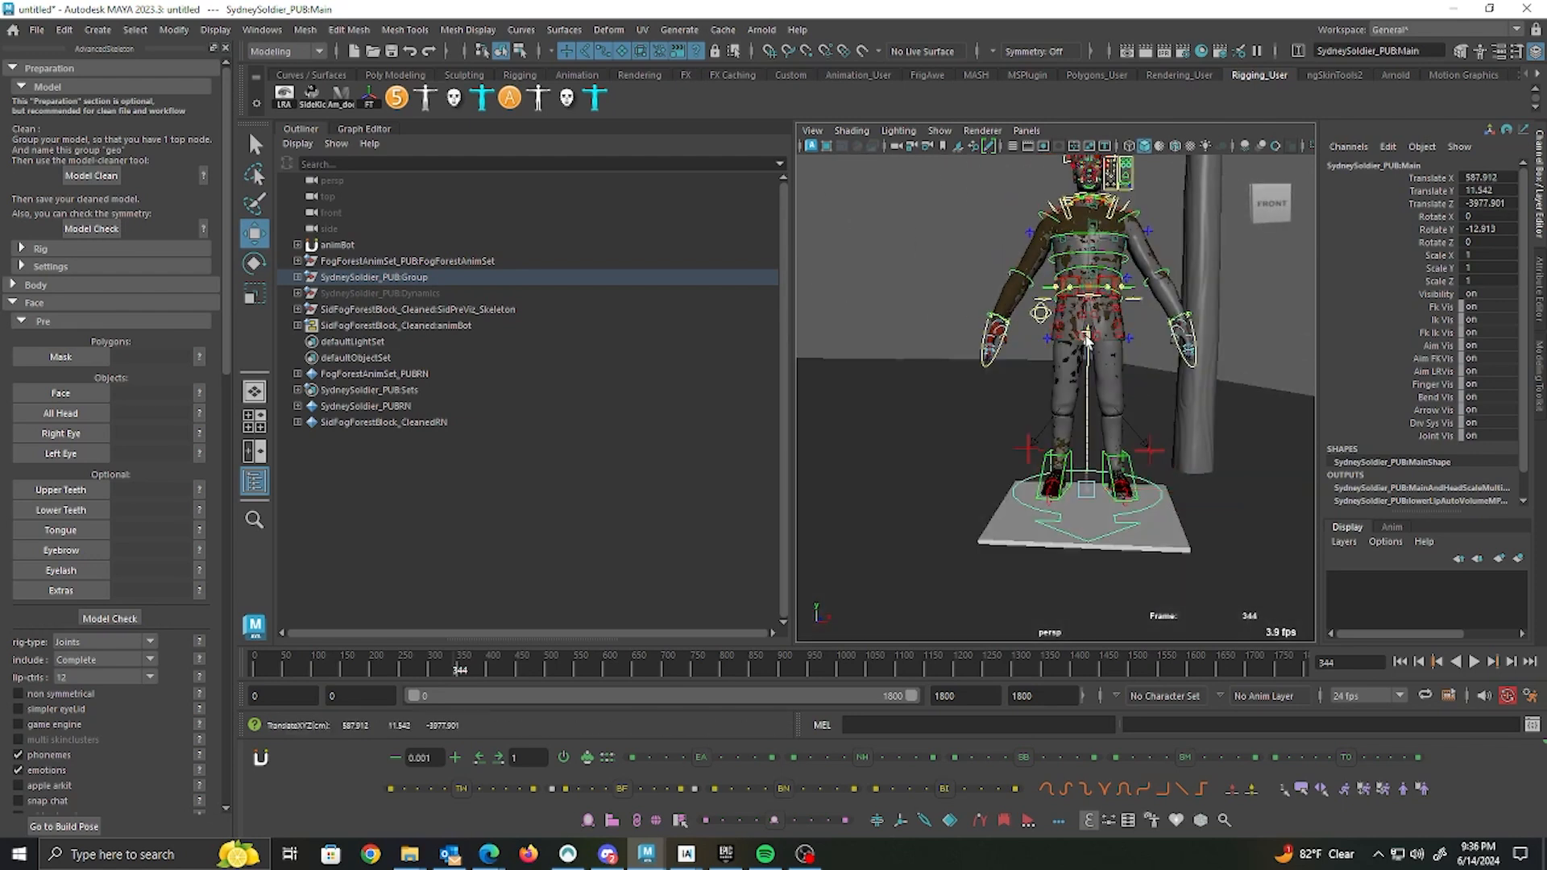
pyautogui.moveTo(1087, 339); pyautogui.dragTo(1043, 220)
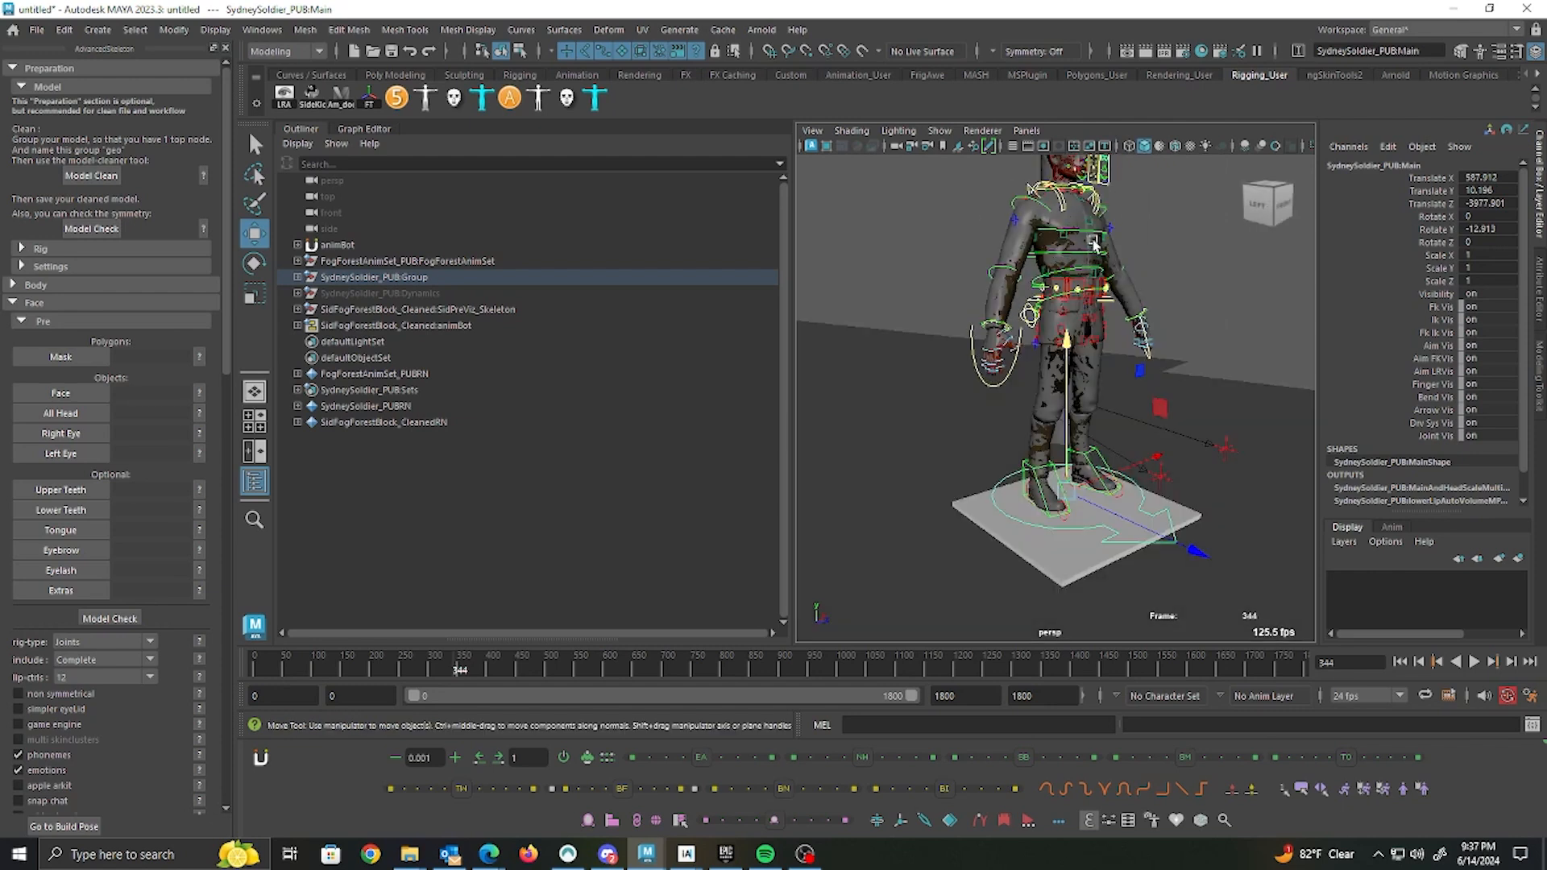
pyautogui.keyDown('alt'); pyautogui.moveTo(1094, 243); pyautogui.dragTo(1019, 452); pyautogui.keyUp('alt')
pyautogui.keyDown('alt'); pyautogui.moveTo(1042, 373); pyautogui.dragTo(1096, 381, button='right'); pyautogui.keyUp('alt')
pyautogui.keyDown('alt'); pyautogui.moveTo(1096, 378); pyautogui.dragTo(1091, 413, button='middle'); pyautogui.keyUp('alt')
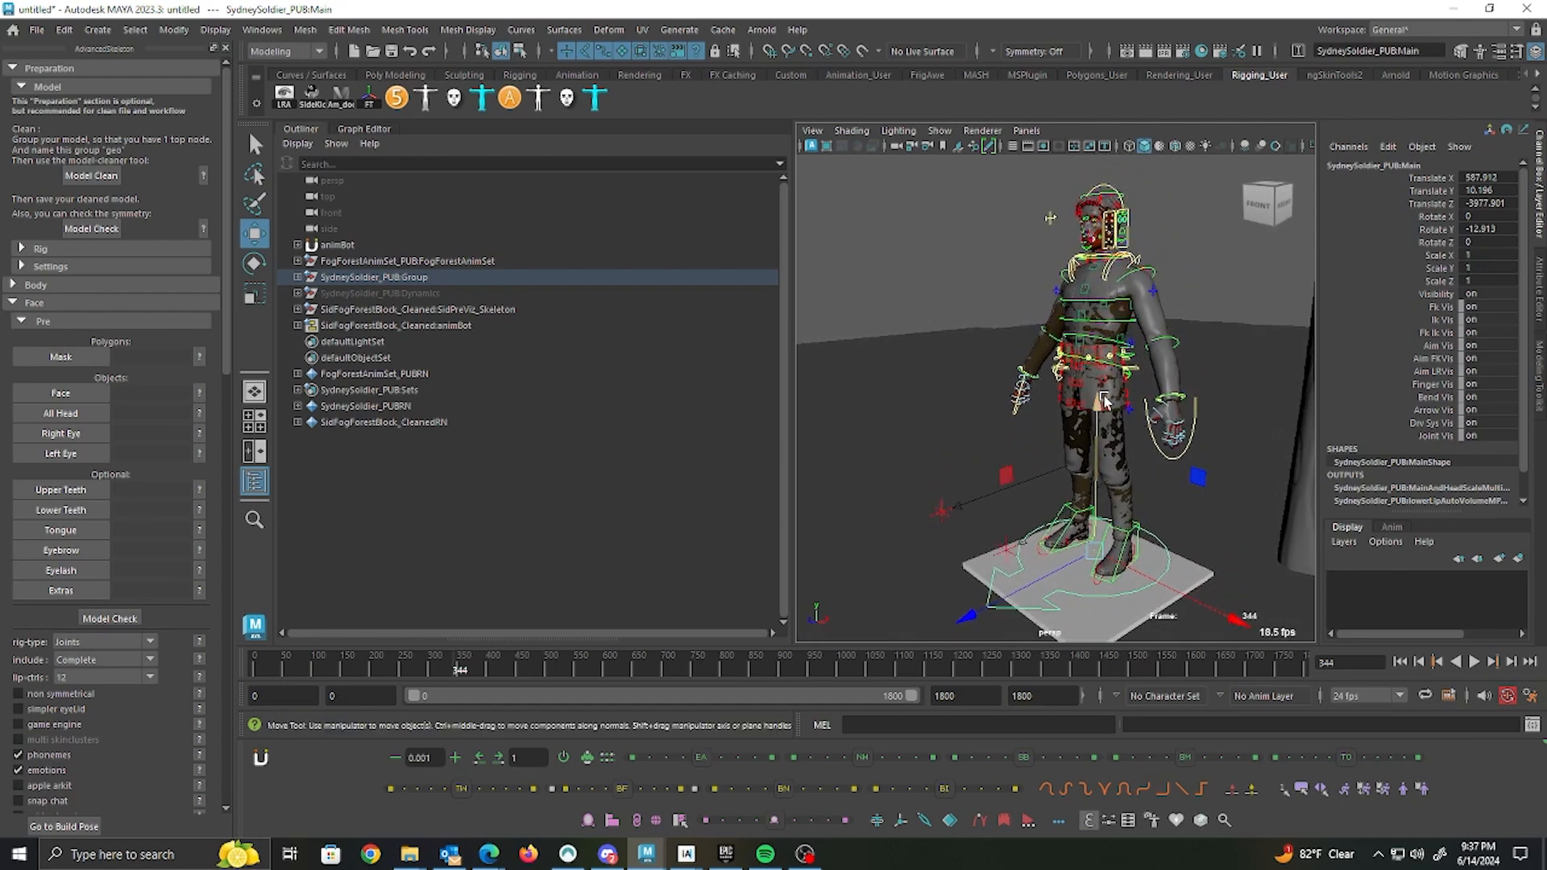
# Step: Open MoCapMatcher from the biped picker for SydneySoldier_PUB and load the Mixamo template
pyautogui.click(539, 105)
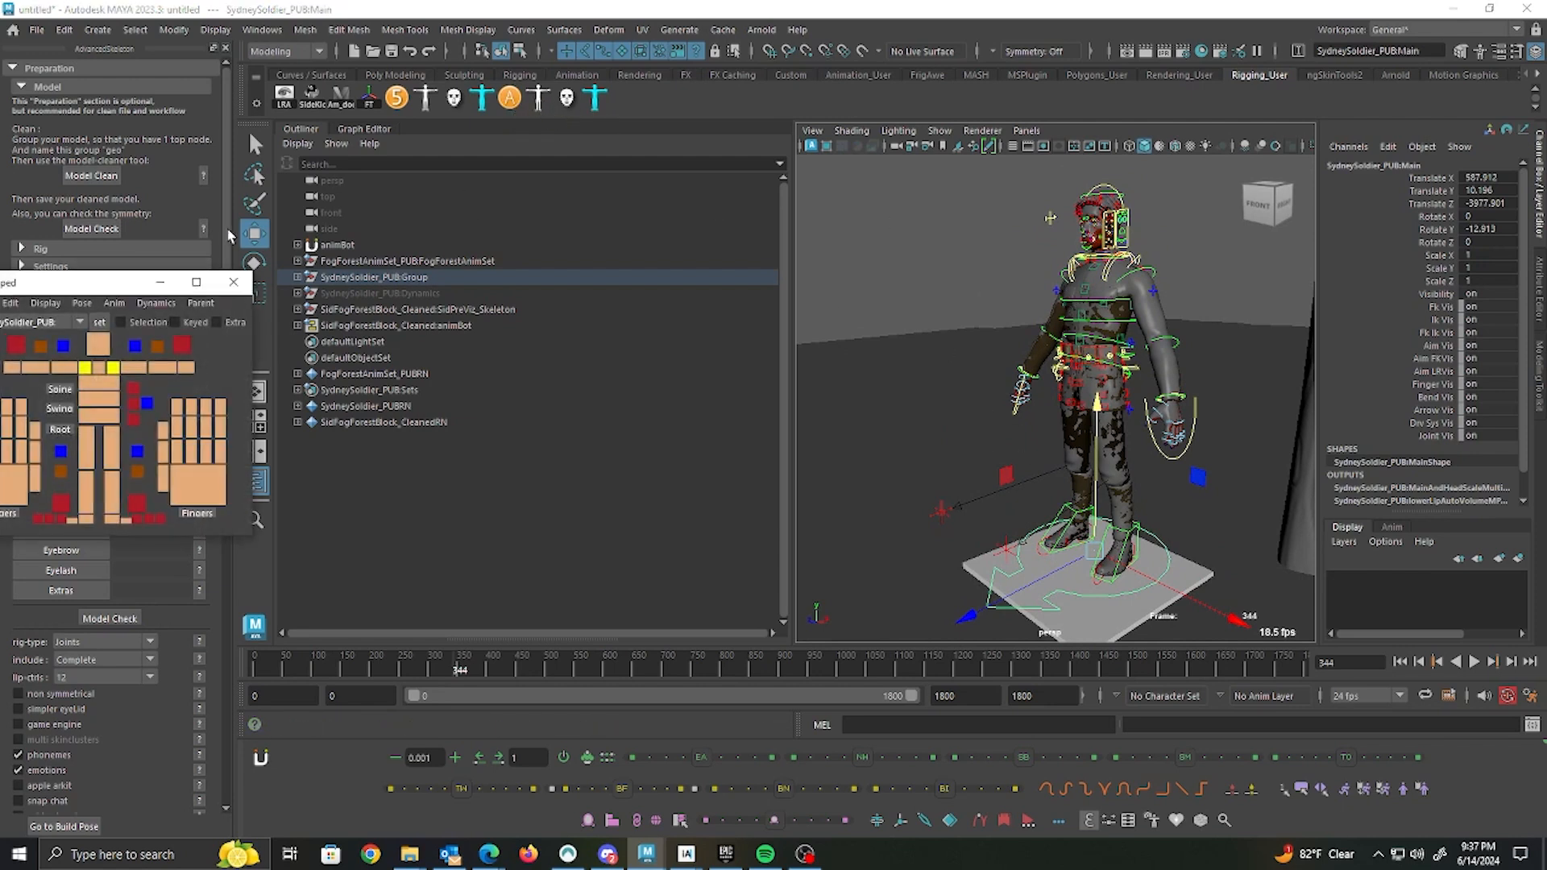
pyautogui.moveTo(105, 288); pyautogui.dragTo(202, 243)
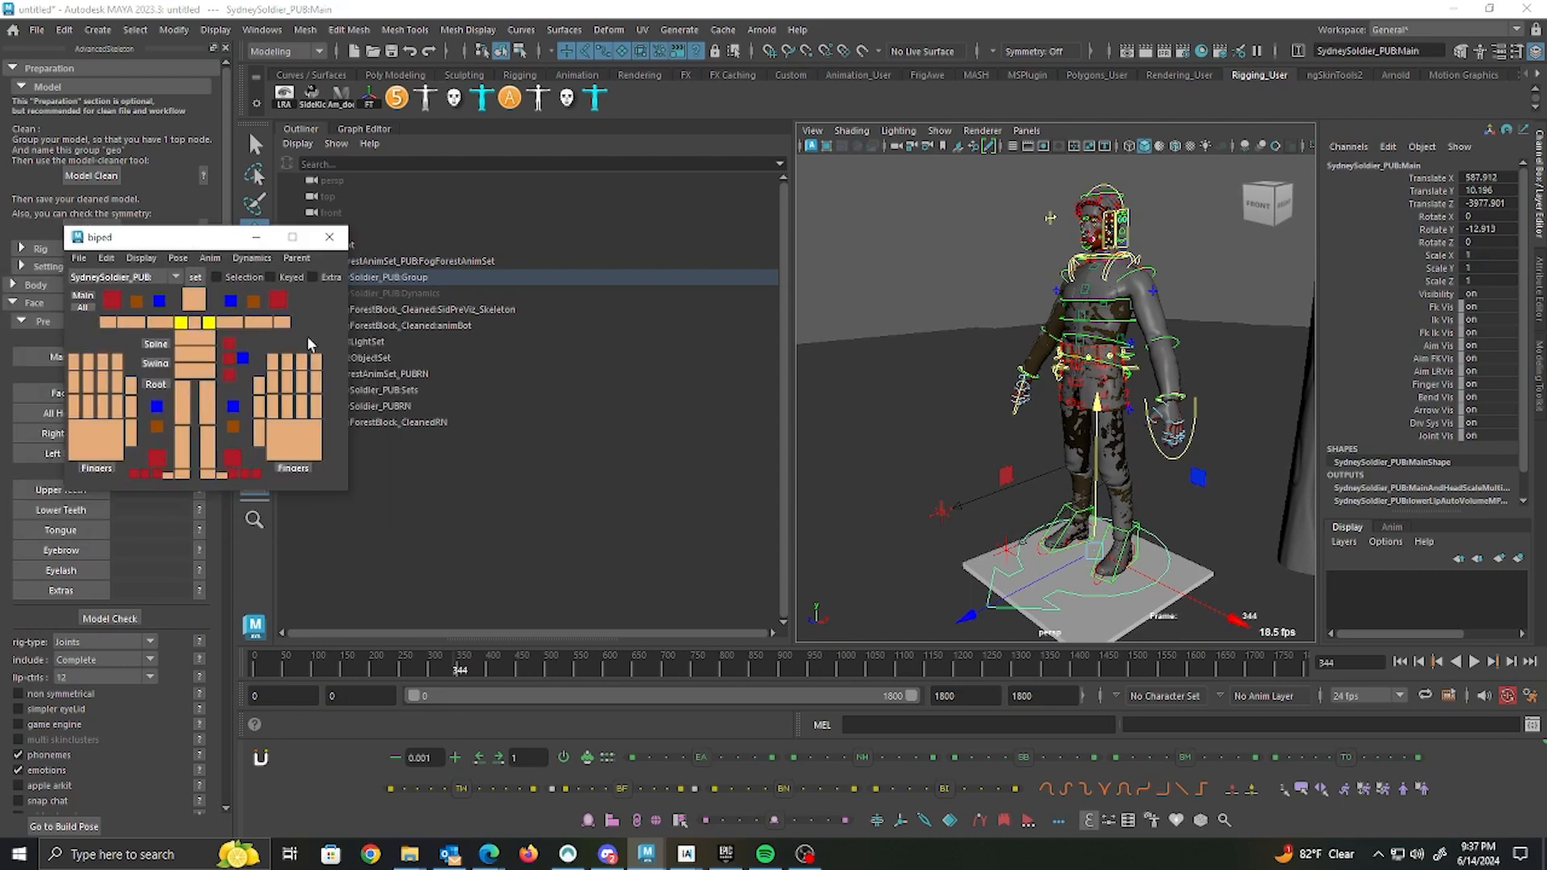
pyautogui.click(210, 258)
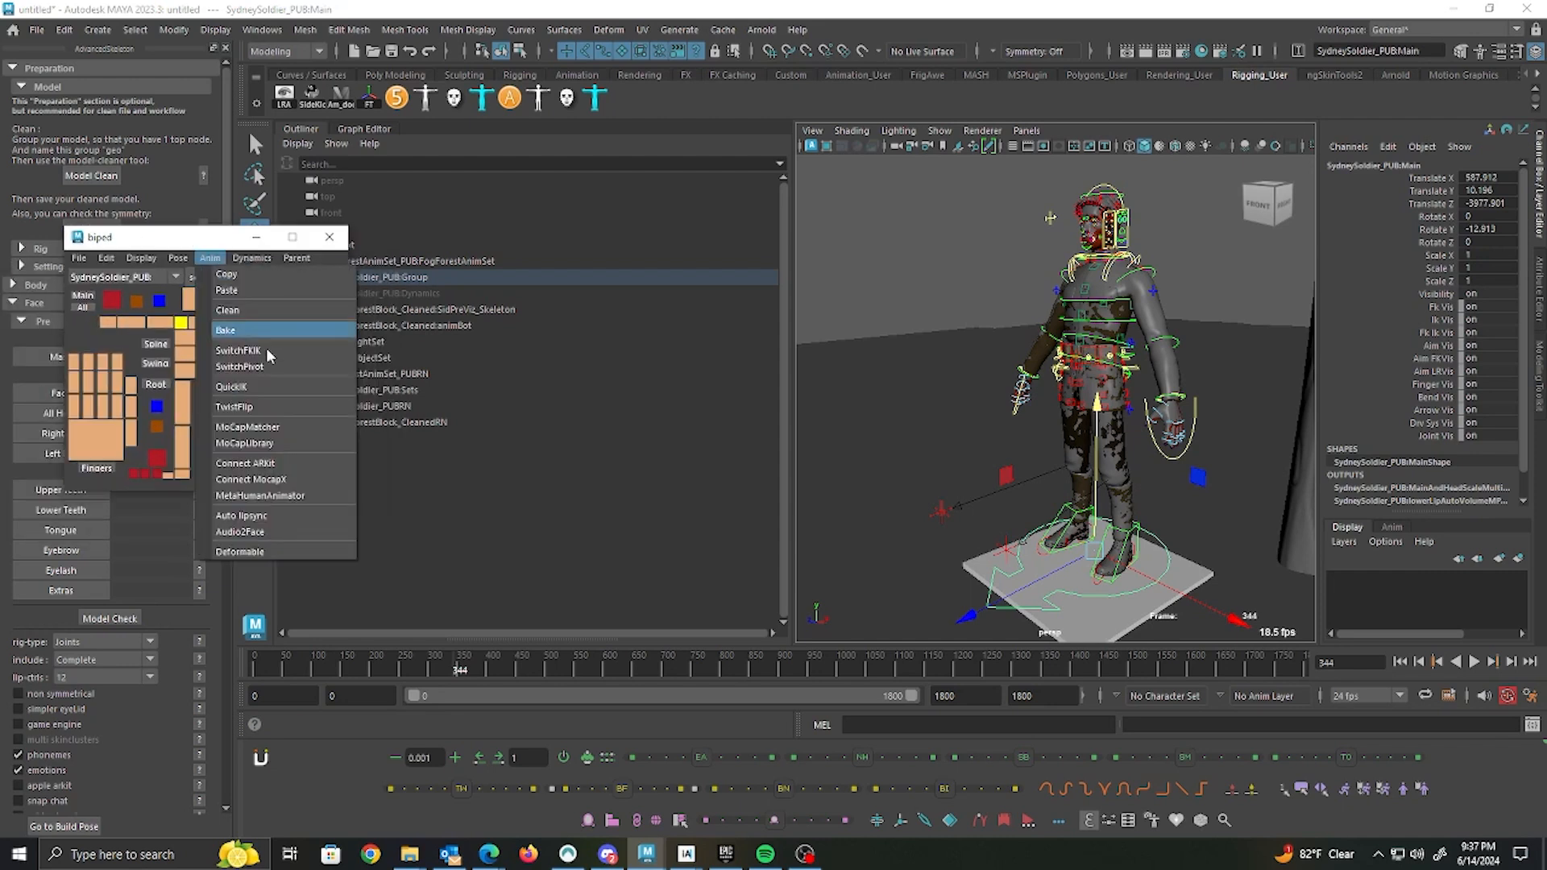
pyautogui.click(299, 427)
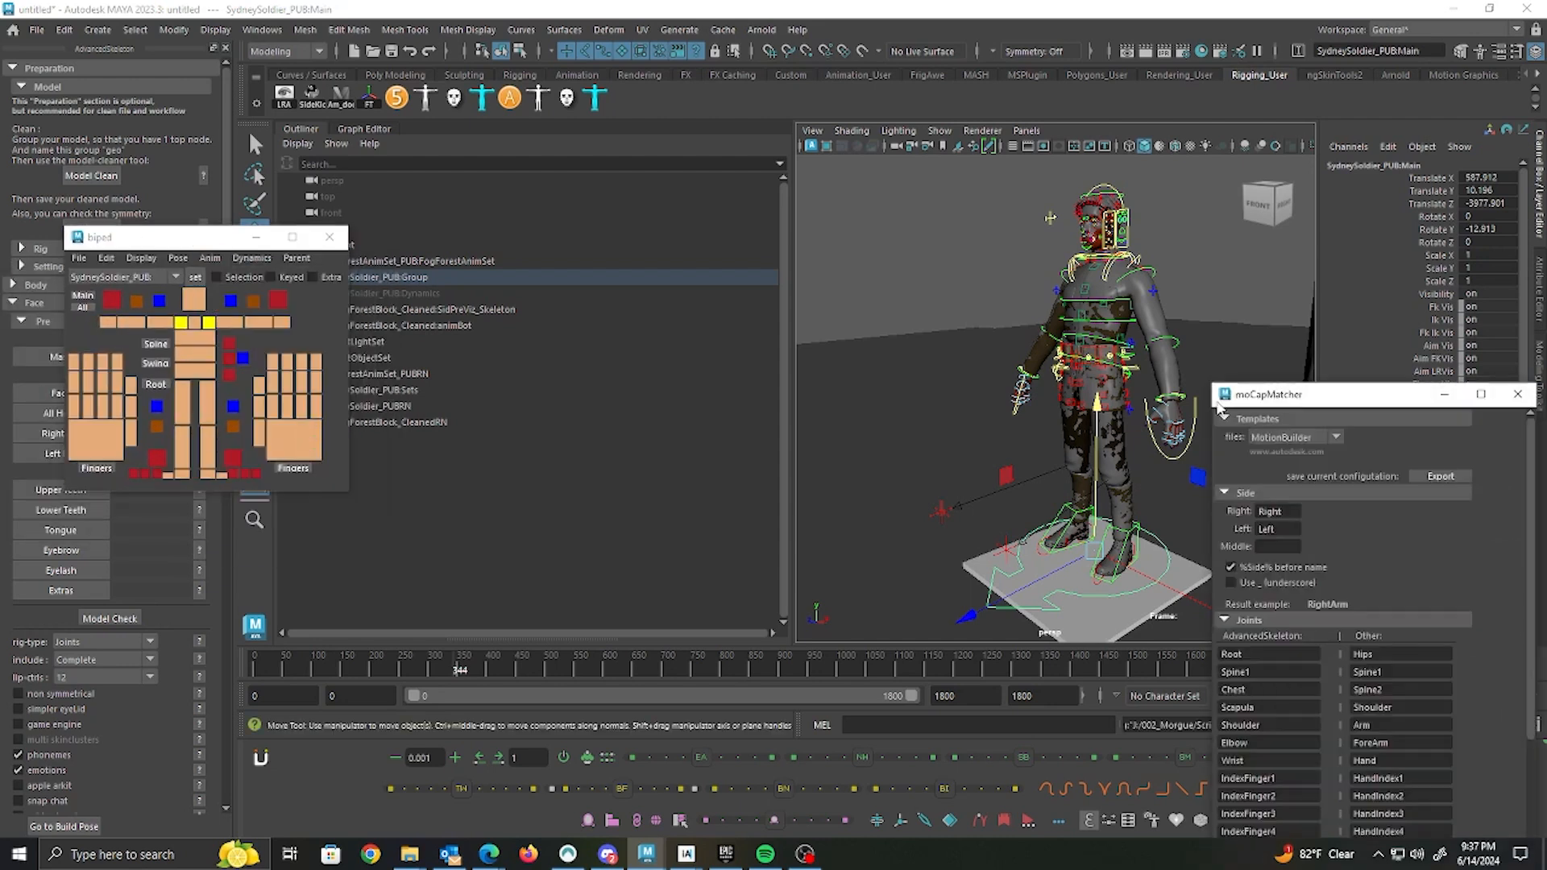
pyautogui.moveTo(1384, 409); pyautogui.dragTo(681, 146)
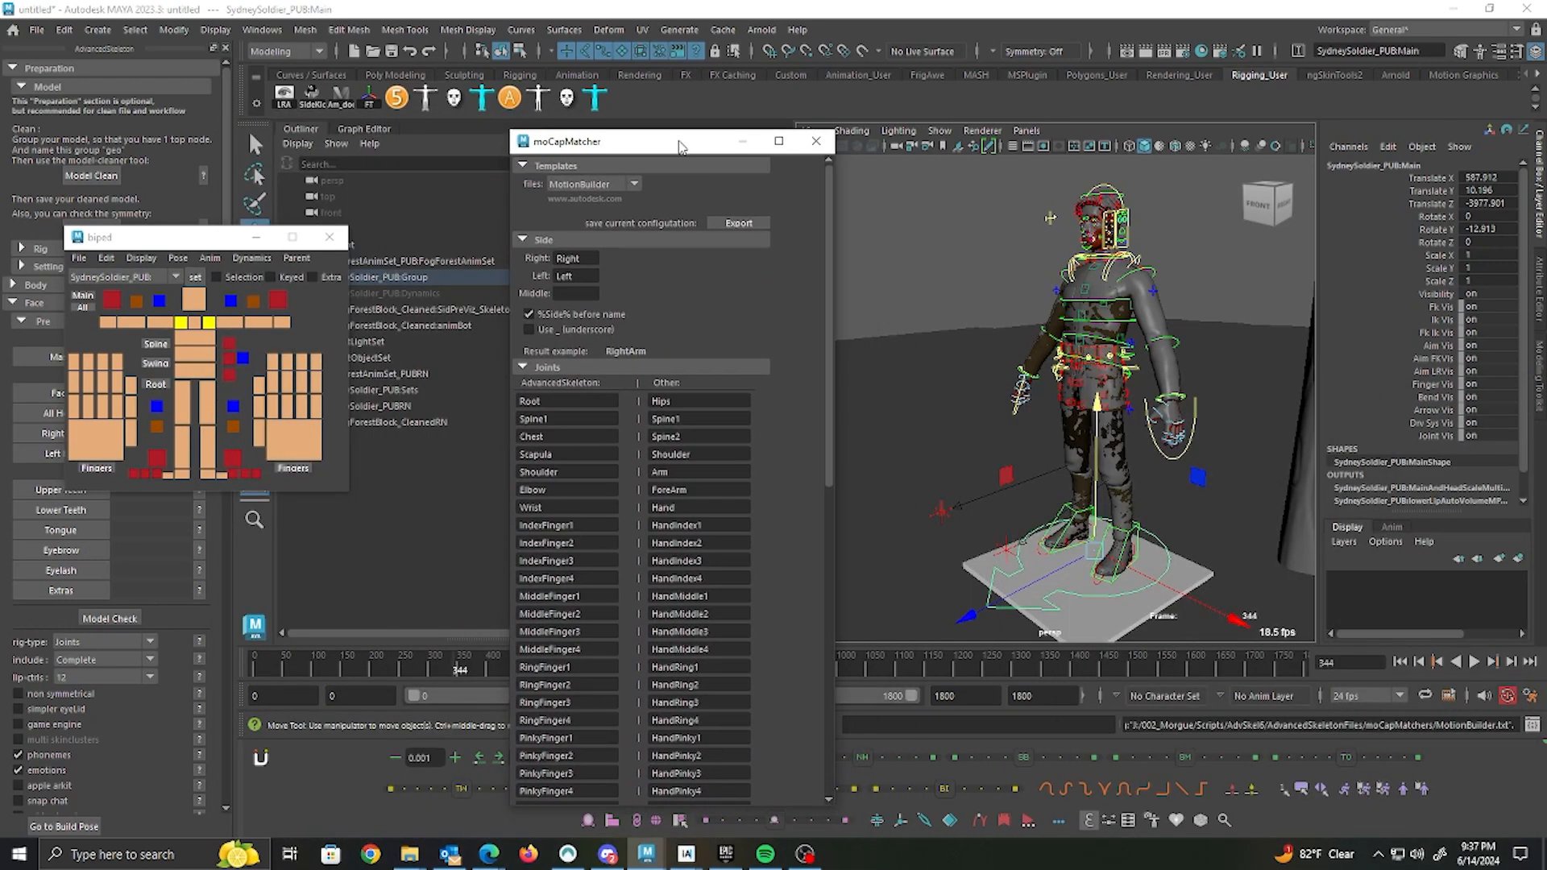
pyautogui.click(618, 188)
pyautogui.click(581, 233)
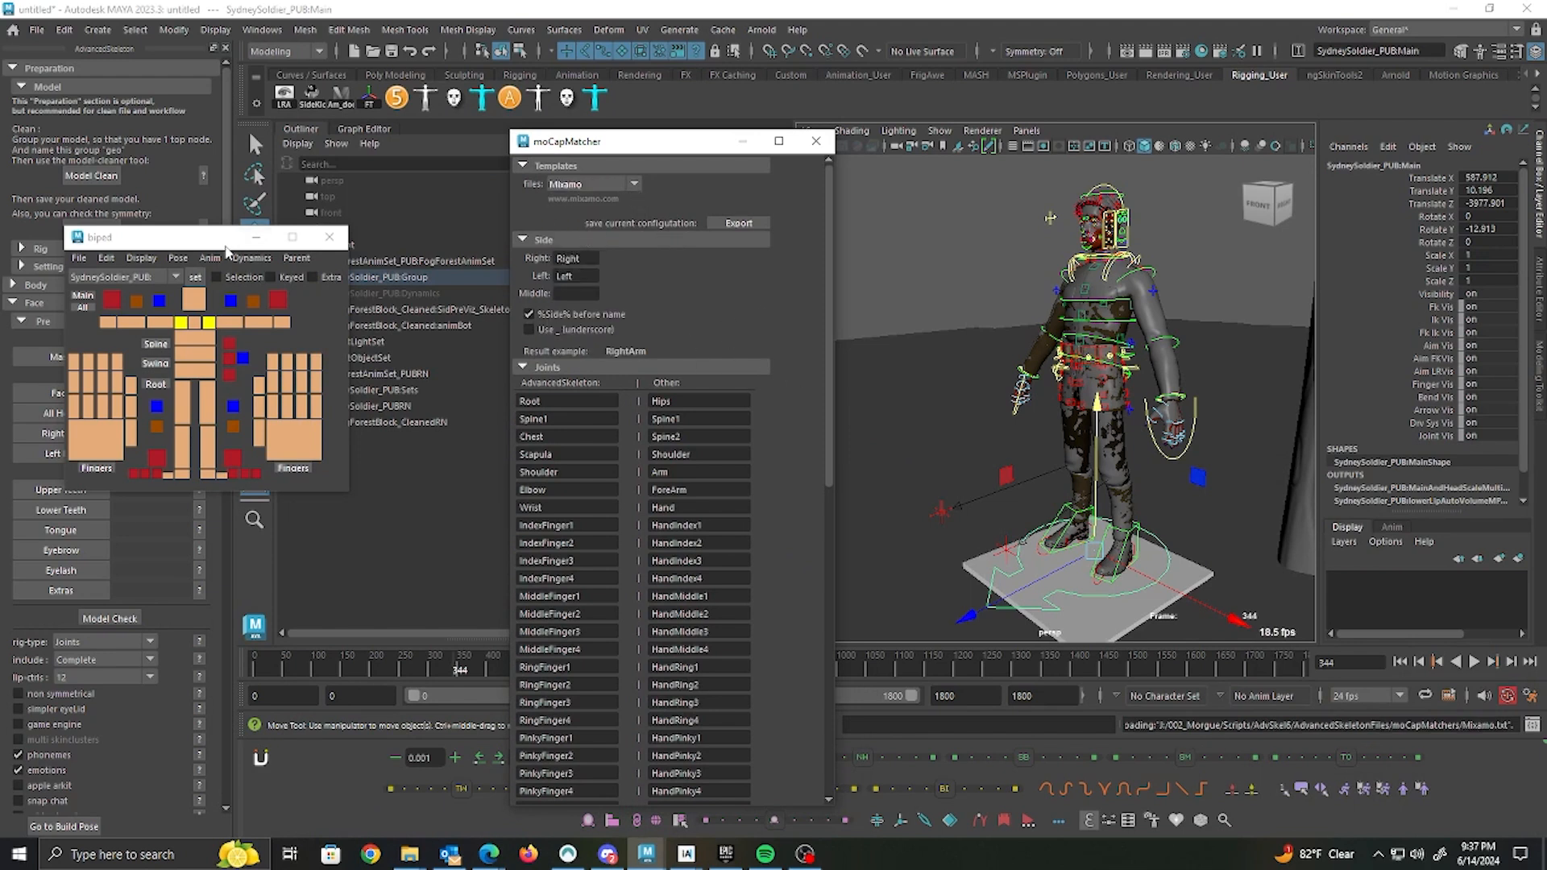
pyautogui.moveTo(229, 238); pyautogui.dragTo(168, 233)
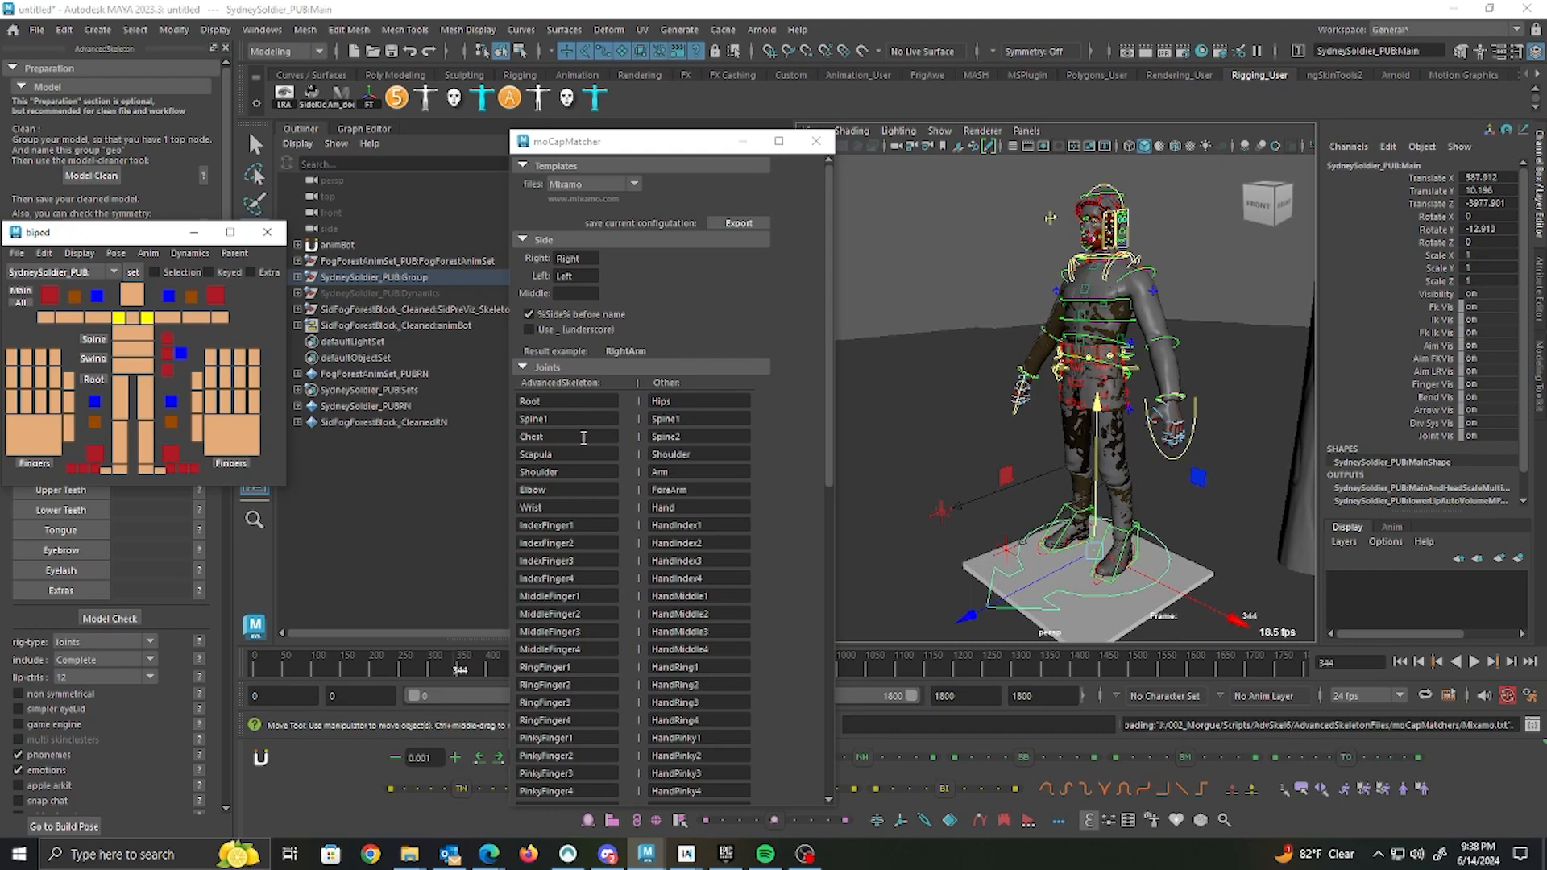
# Step: Examine the soldier rig's chest and spine controls from several angles to check them against the Spine1 and Chest joint mapping
pyautogui.click(1088, 299)
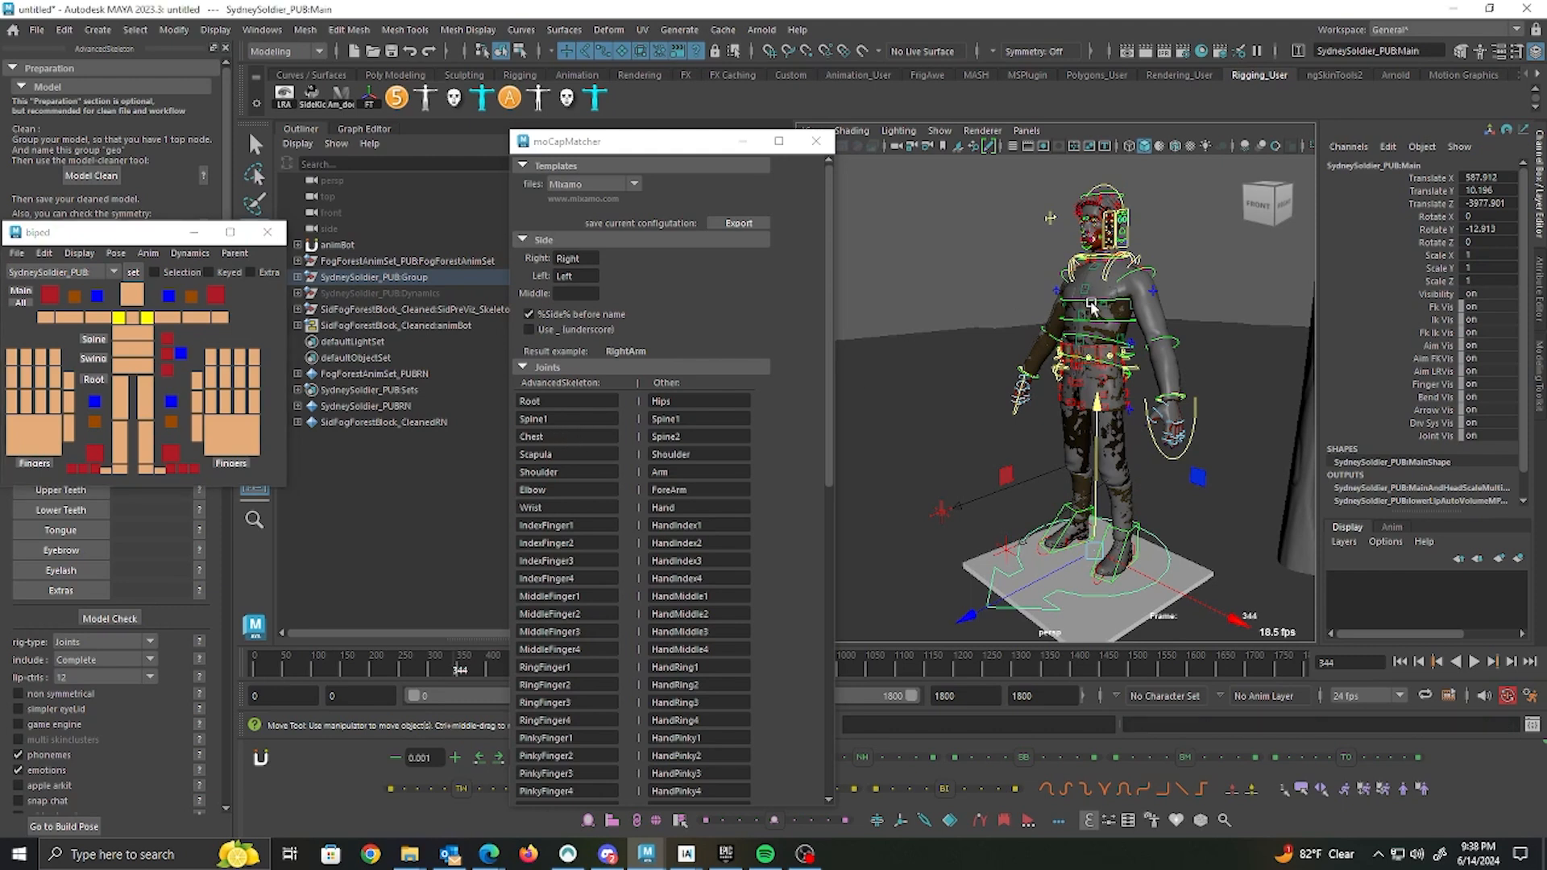
pyautogui.keyDown('alt'); pyautogui.moveTo(1195, 353); pyautogui.dragTo(1100, 314); pyautogui.keyUp('alt')
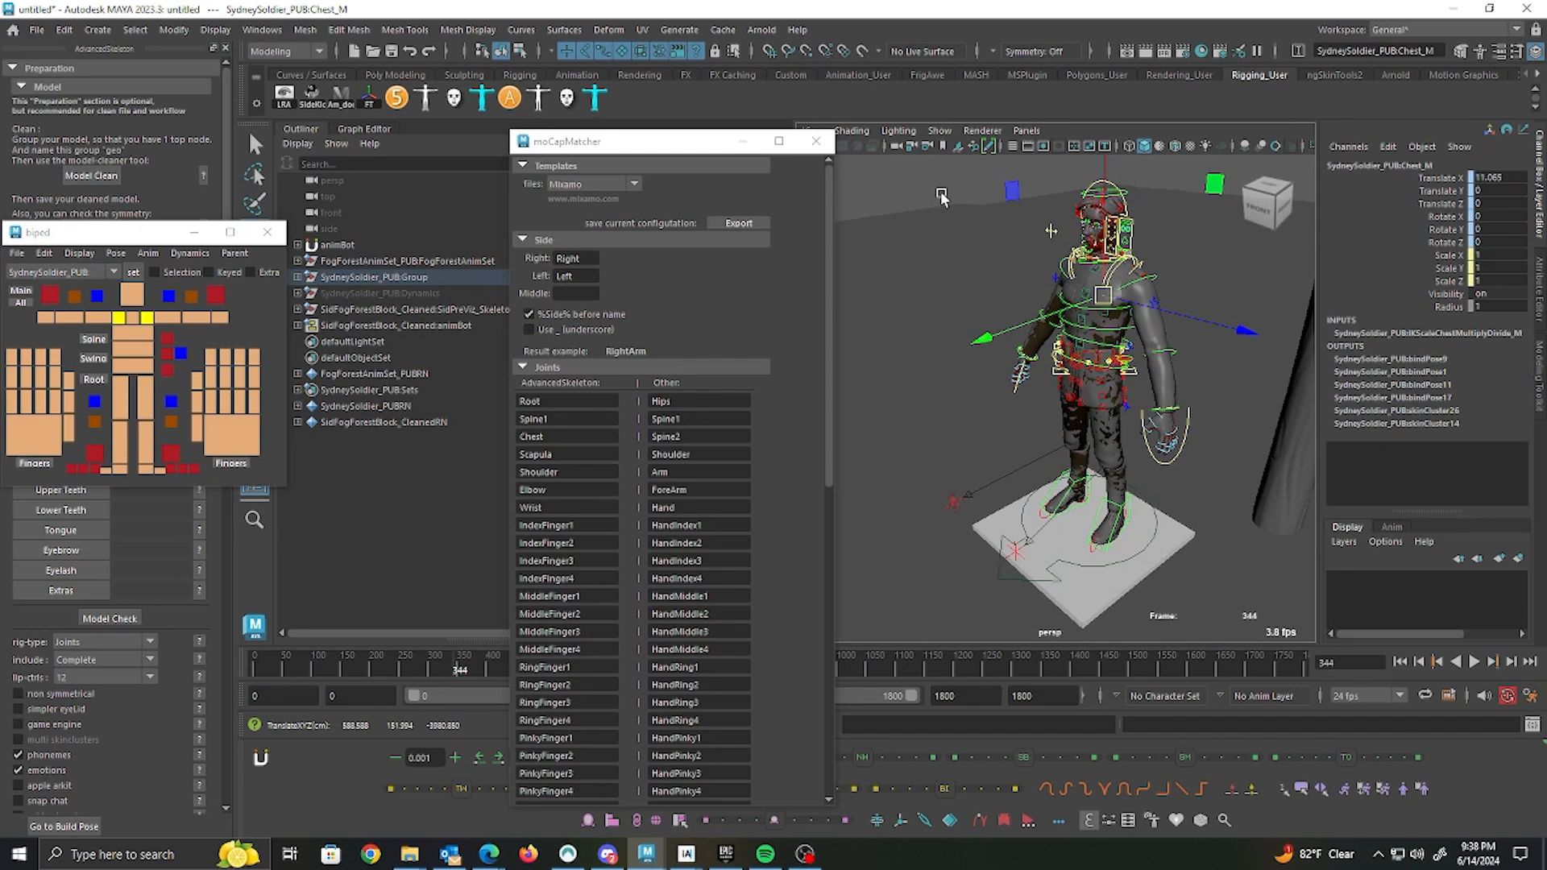
pyautogui.click(1103, 337)
pyautogui.click(1102, 314)
pyautogui.keyDown('alt'); pyautogui.moveTo(1102, 314); pyautogui.dragTo(977, 224); pyautogui.keyUp('alt')
pyautogui.click(1062, 308)
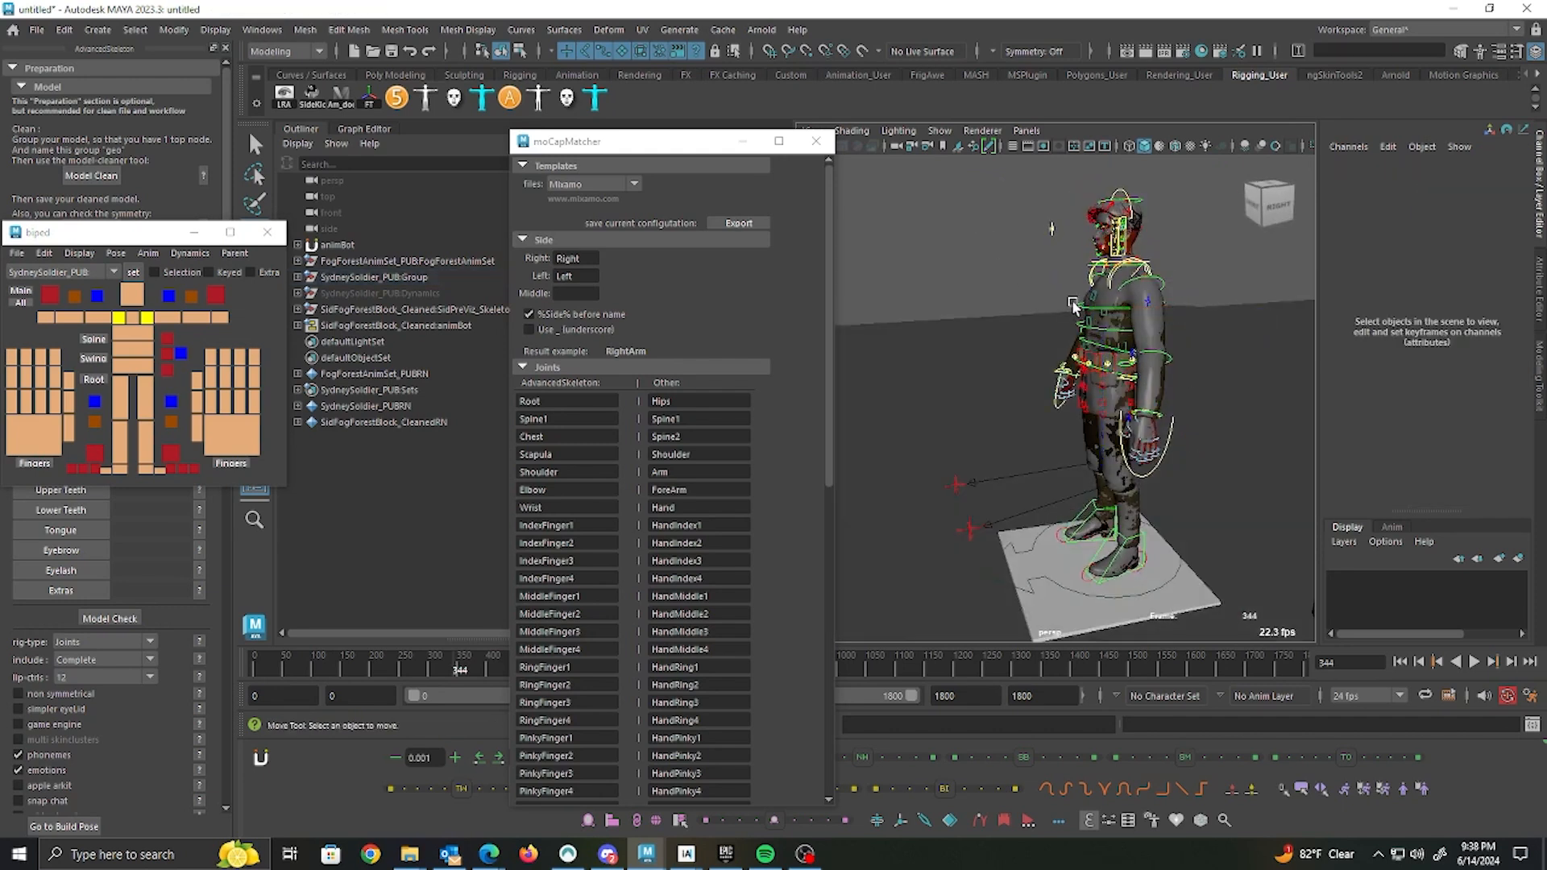
pyautogui.click(1079, 305)
pyautogui.keyDown('alt'); pyautogui.moveTo(1021, 310); pyautogui.dragTo(1158, 362); pyautogui.keyUp('alt')
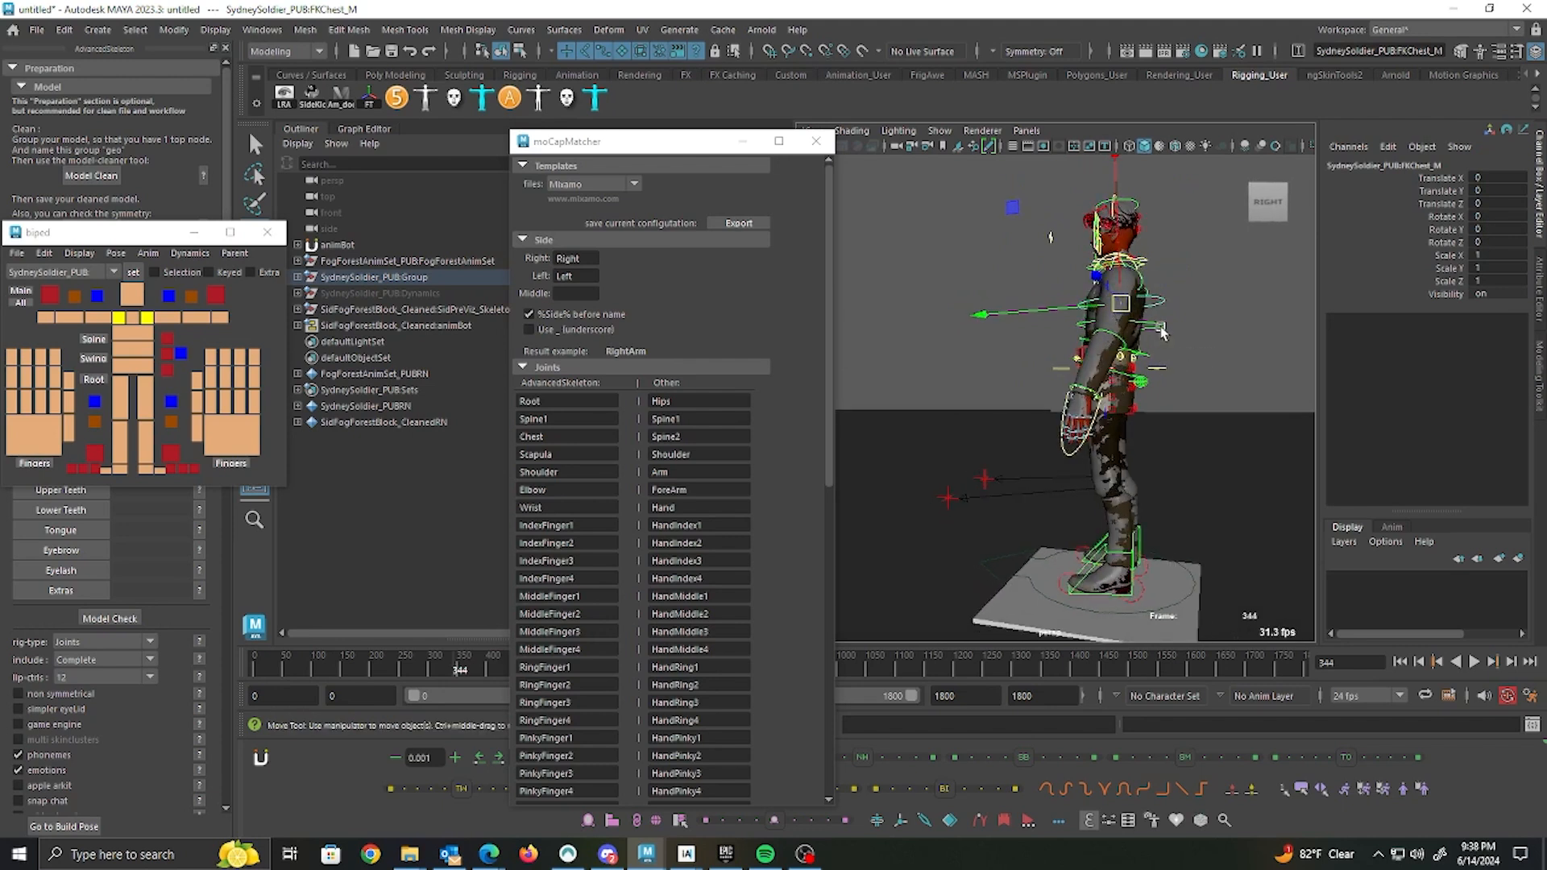
pyautogui.click(1162, 328)
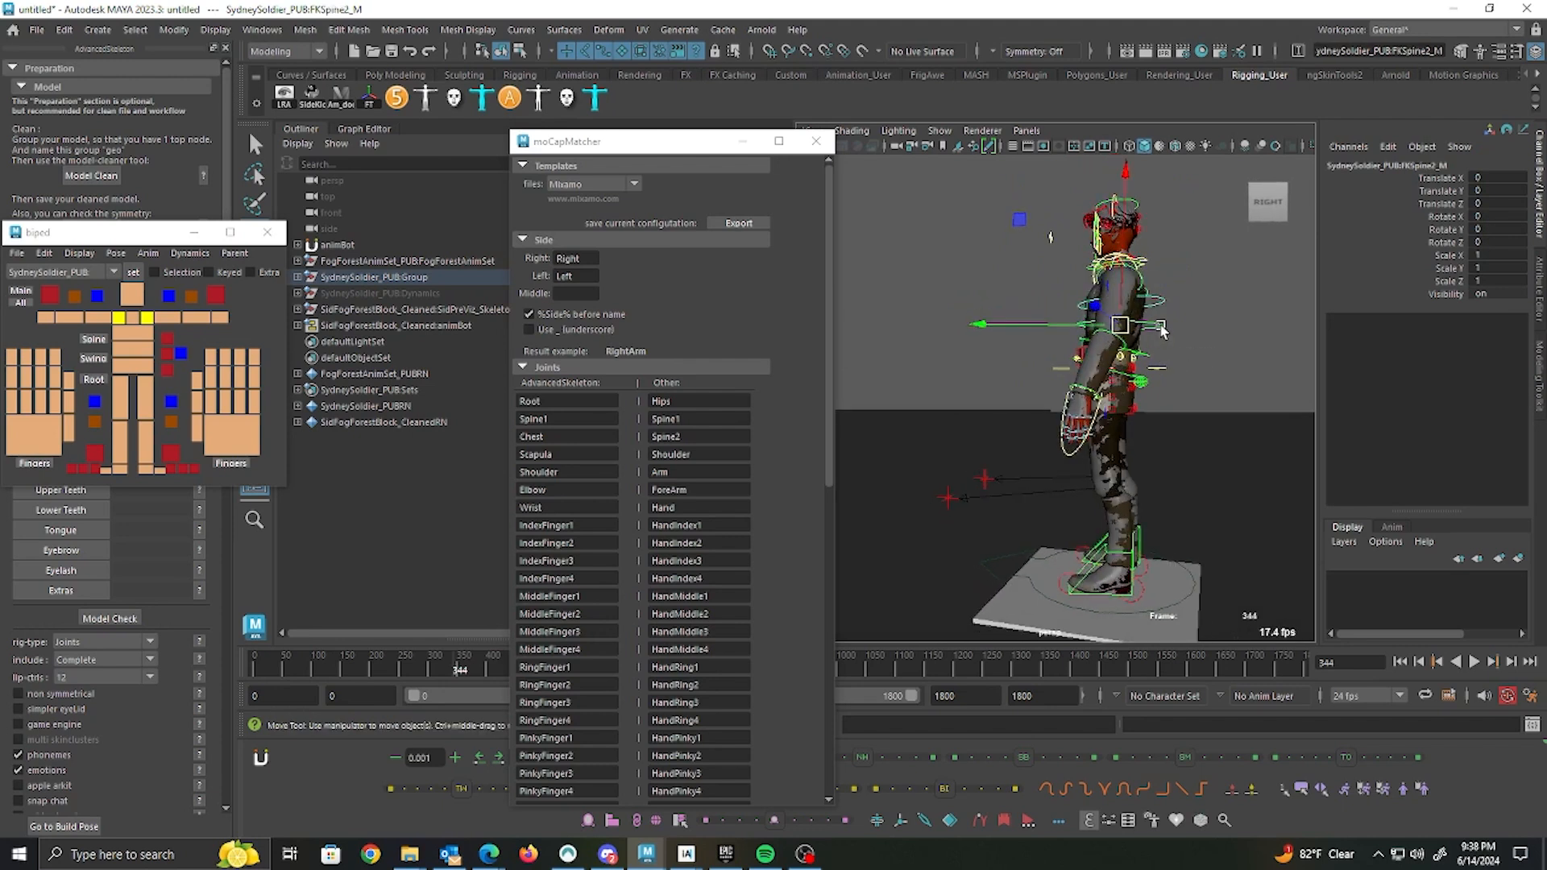
pyautogui.keyDown('alt'); pyautogui.moveTo(1018, 379); pyautogui.dragTo(1118, 377); pyautogui.keyUp('alt')
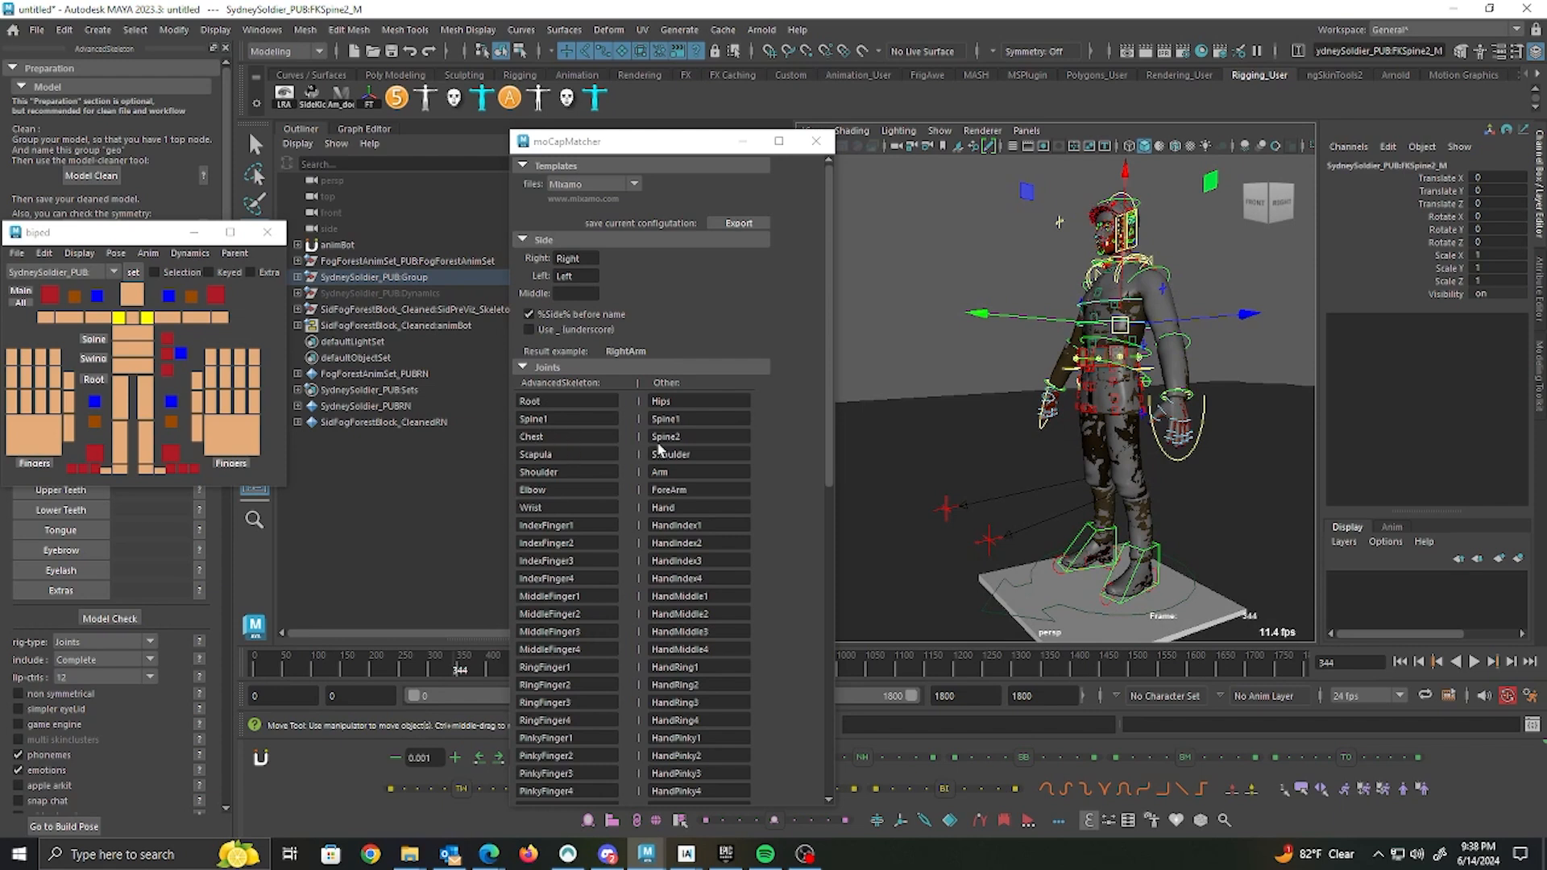
# Step: Detect the SidFogForestBlock_Cleaned namespace for the mocap side of MoCapMatcher from the mocap skeleton's Hips joint
pyautogui.scroll(-5, 657, 448)
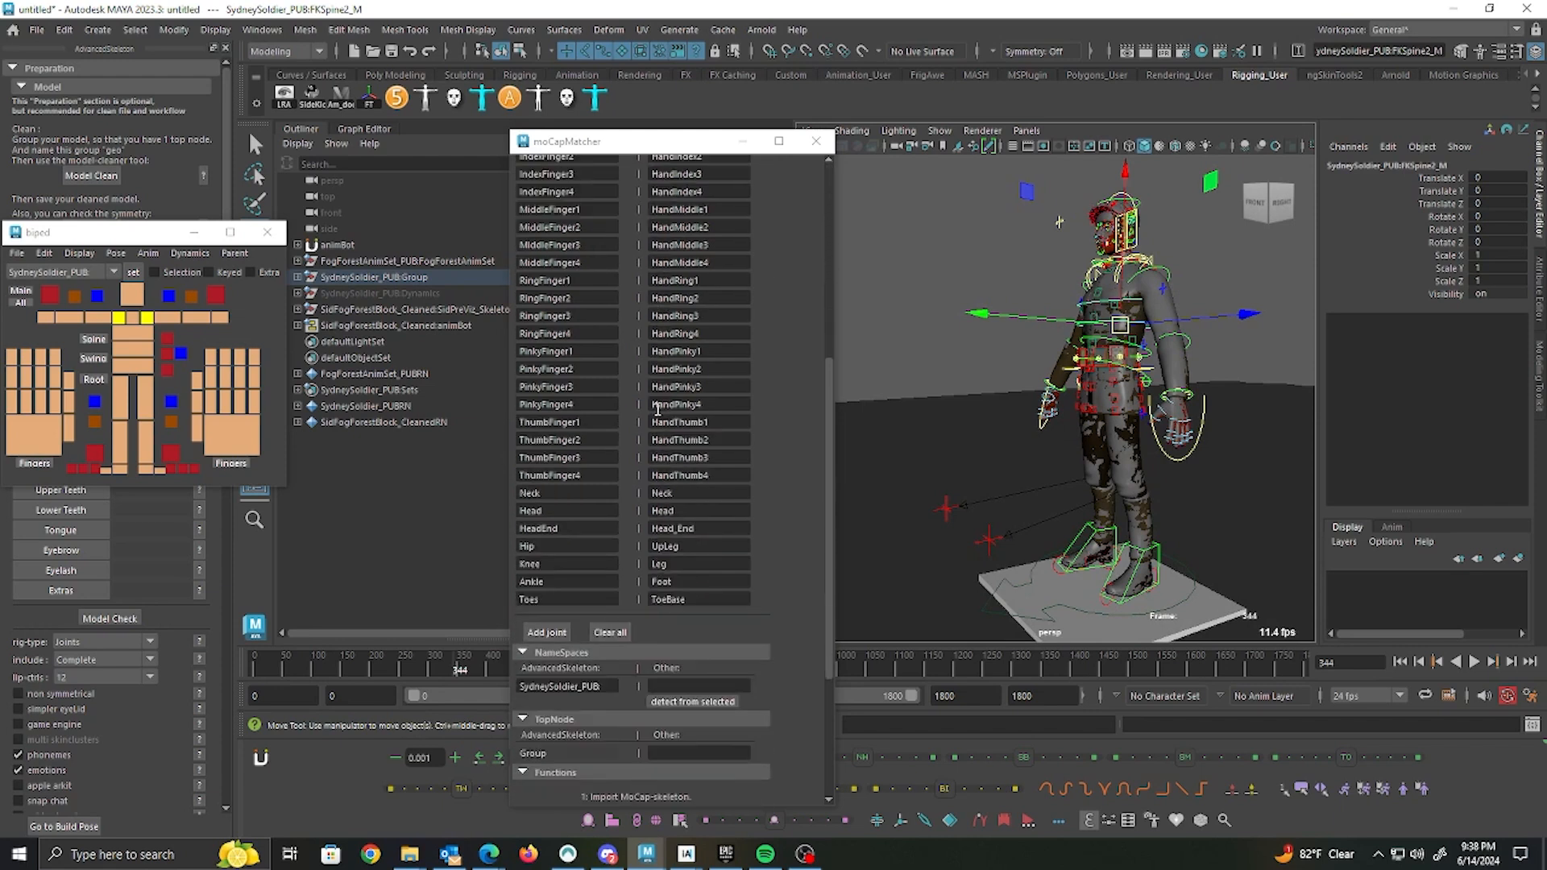
pyautogui.scroll(-2, 657, 408)
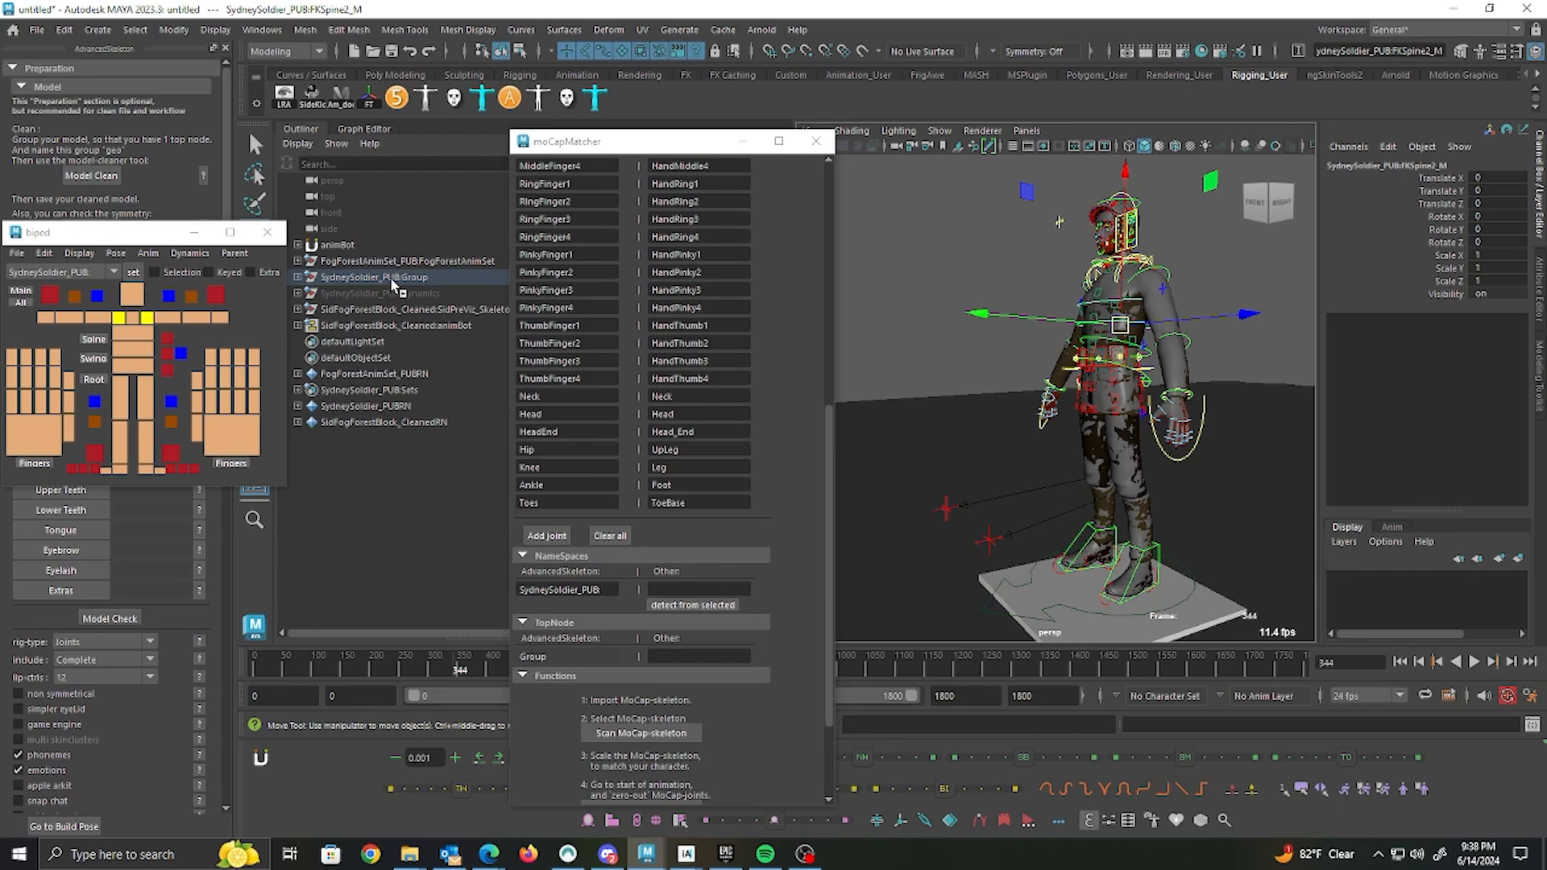
pyautogui.click(410, 311)
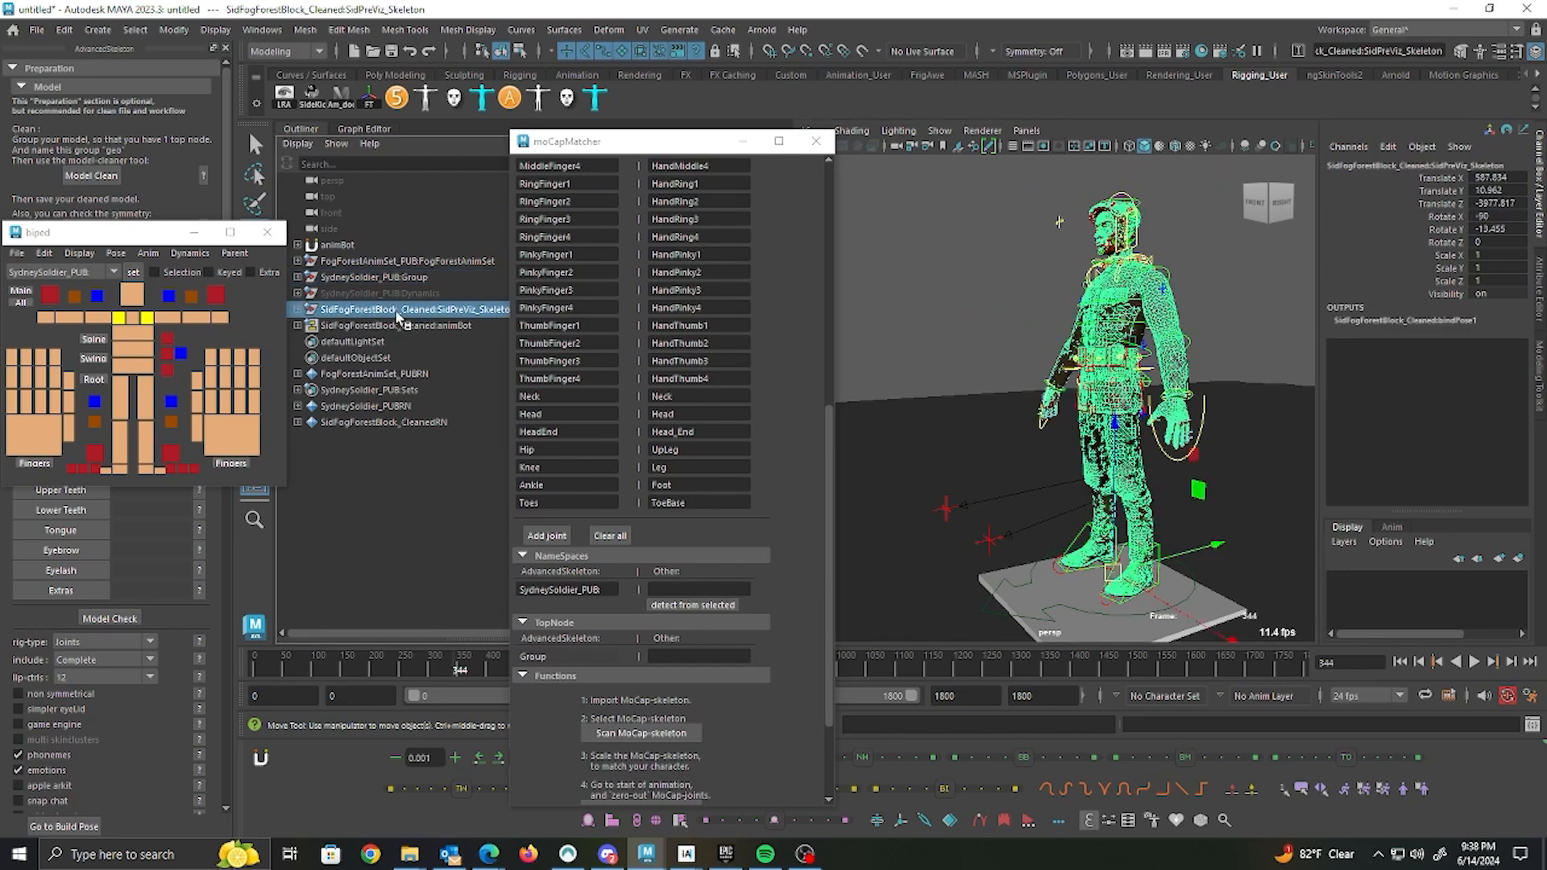
pyautogui.click(298, 309)
pyautogui.click(399, 326)
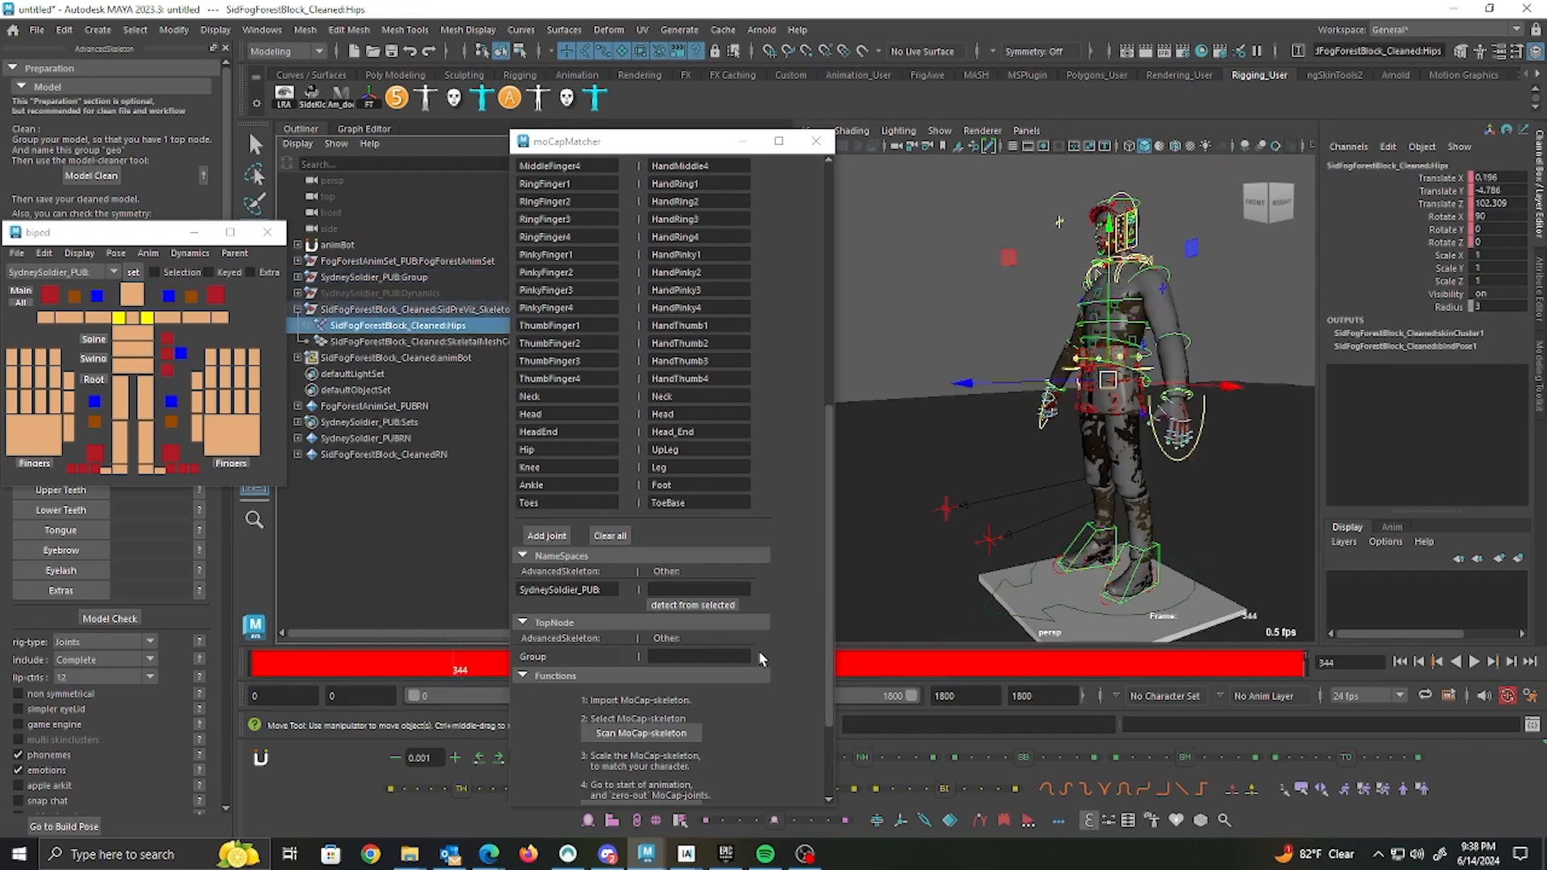
pyautogui.click(691, 604)
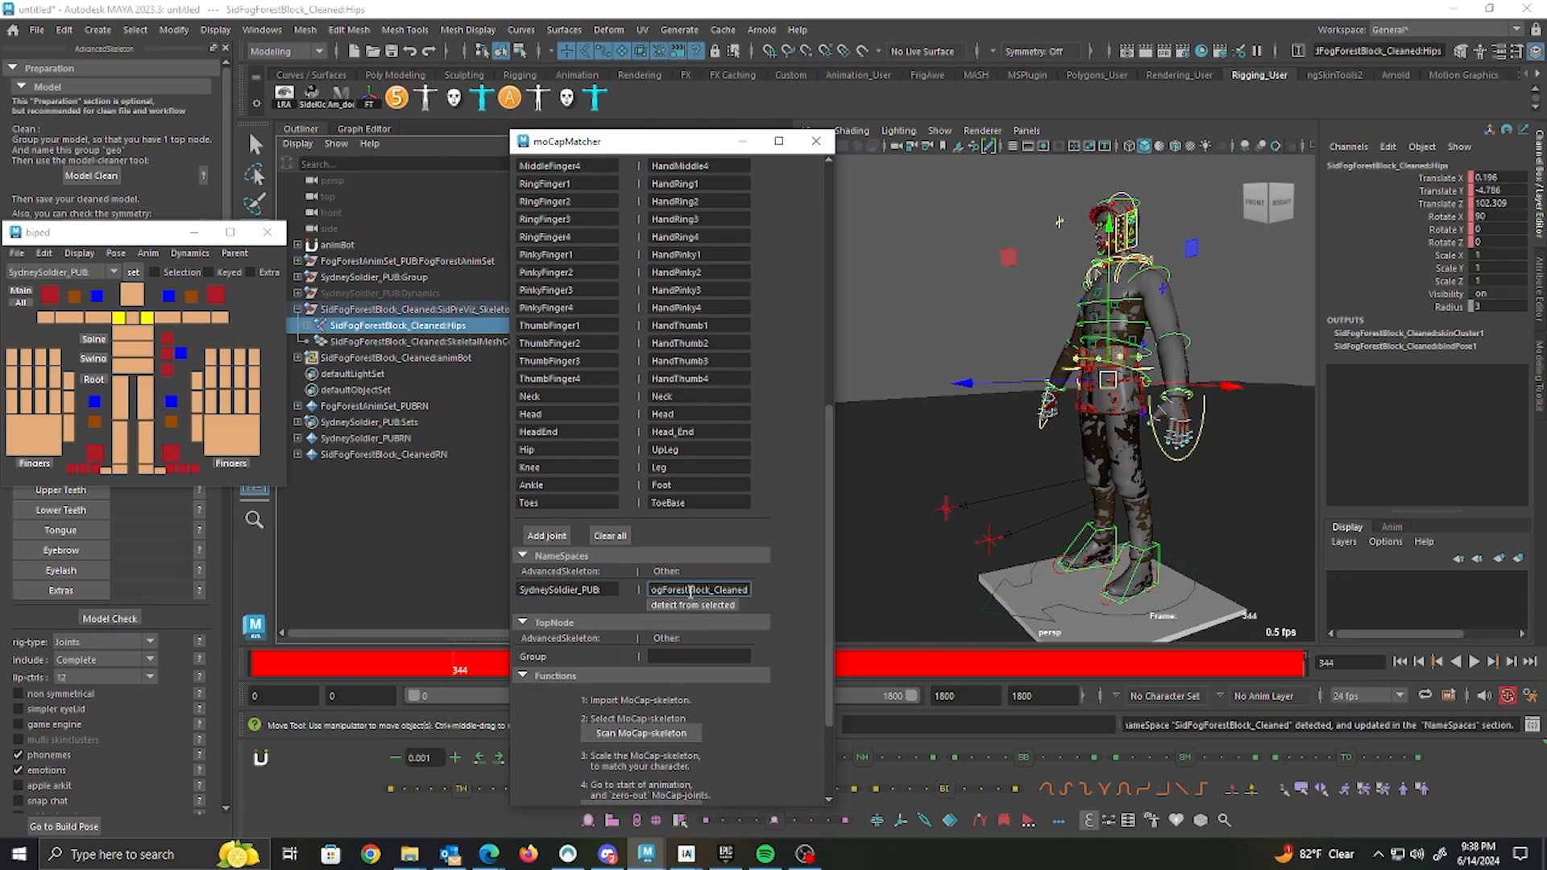
pyautogui.scroll(-2, 692, 590)
pyautogui.moveTo(745, 492); pyautogui.dragTo(651, 492)
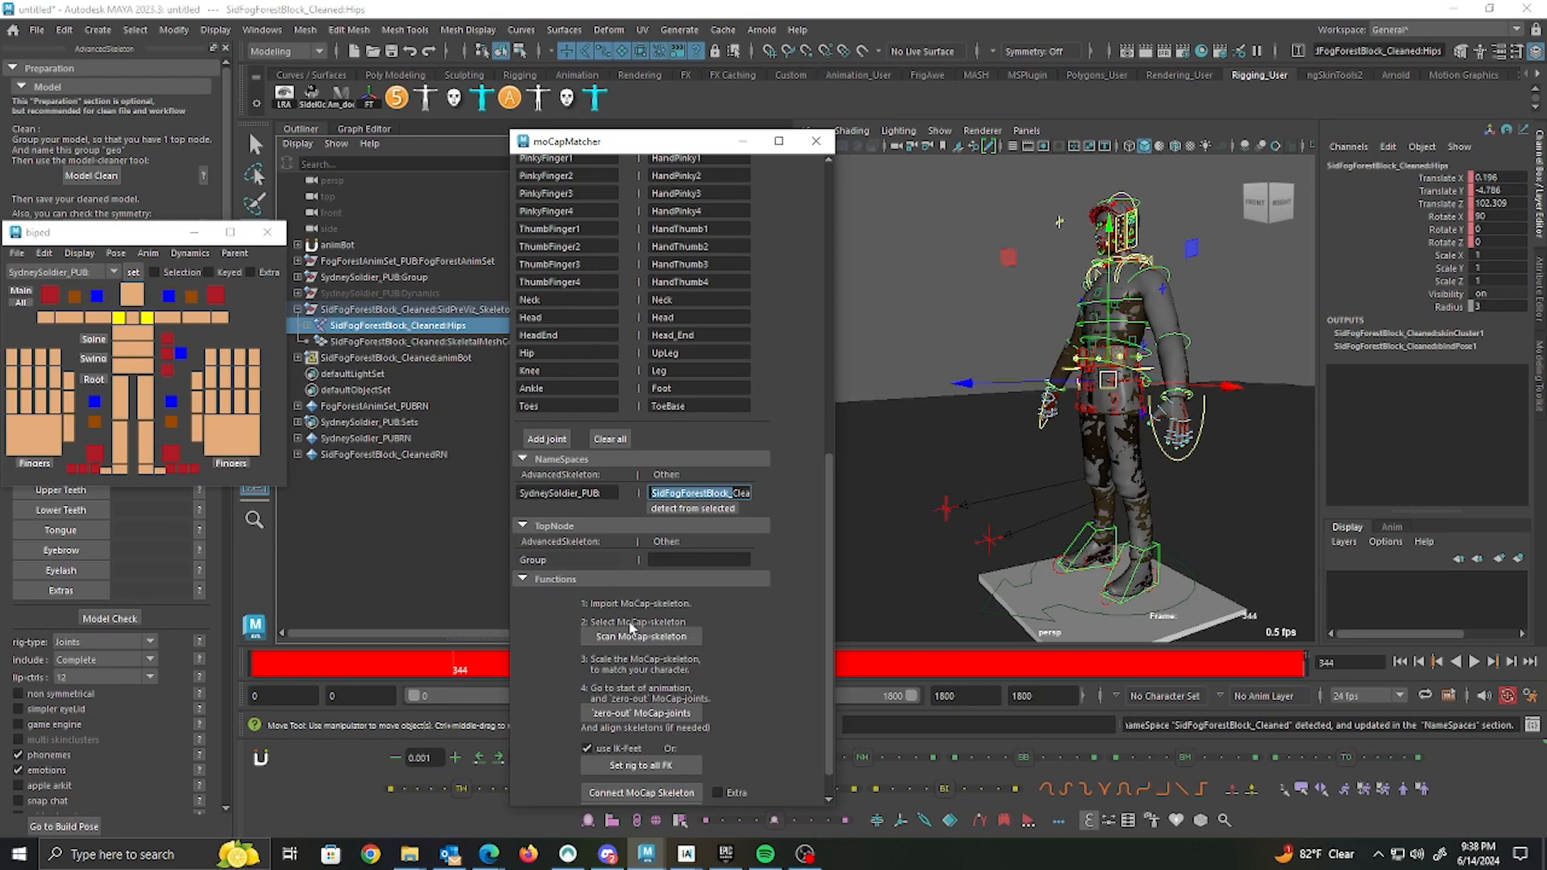
# Step: Check the soldier's alignment with the mocap character and set the timeline to frame 0
pyautogui.scroll(-1, 738, 611)
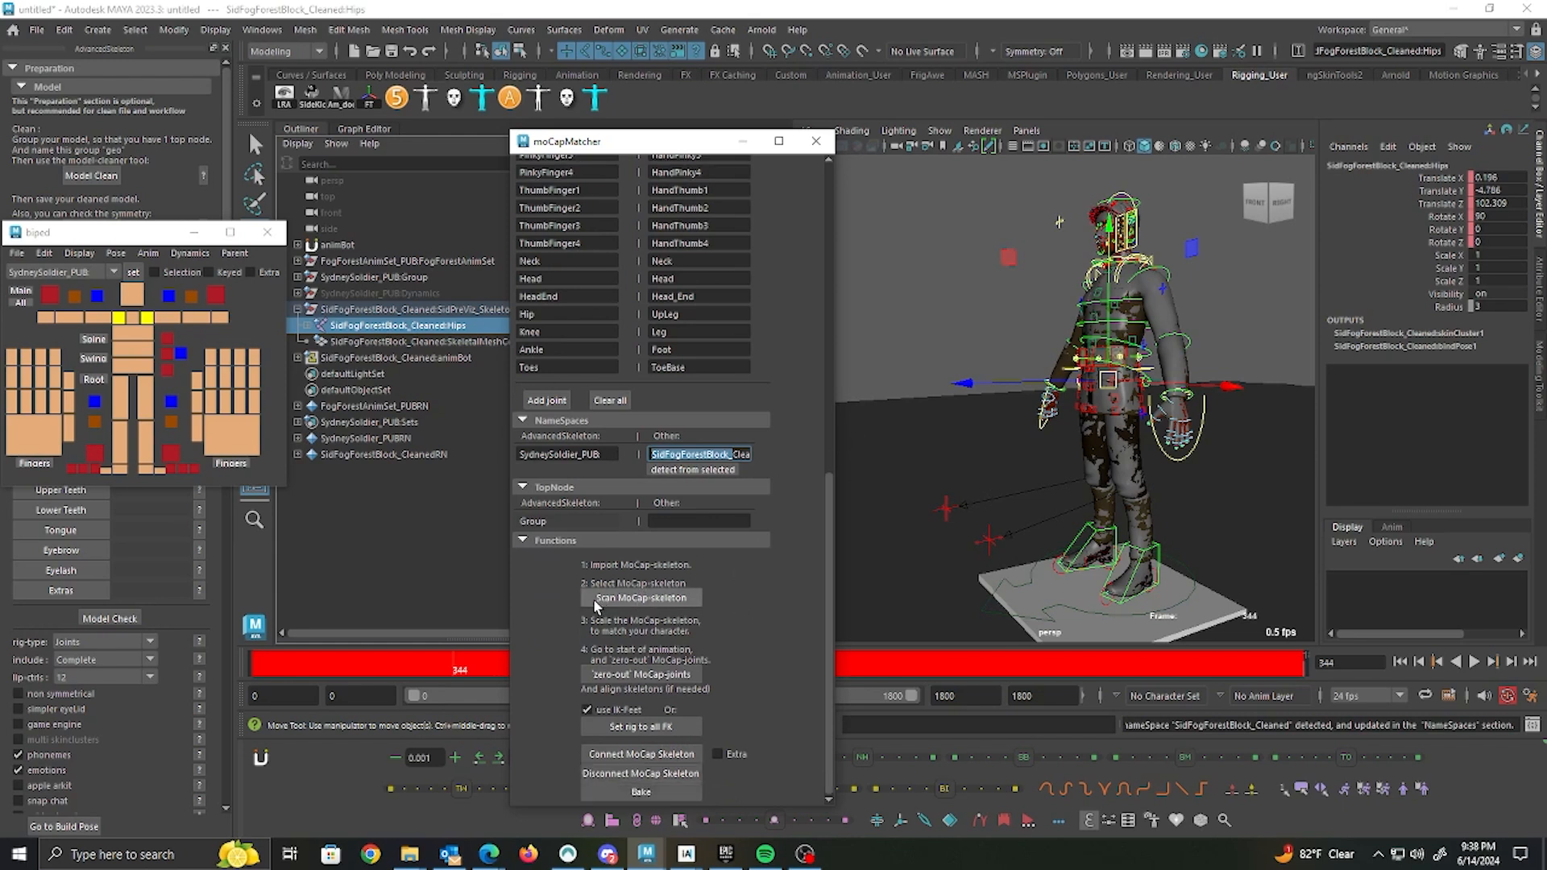
pyautogui.click(661, 598)
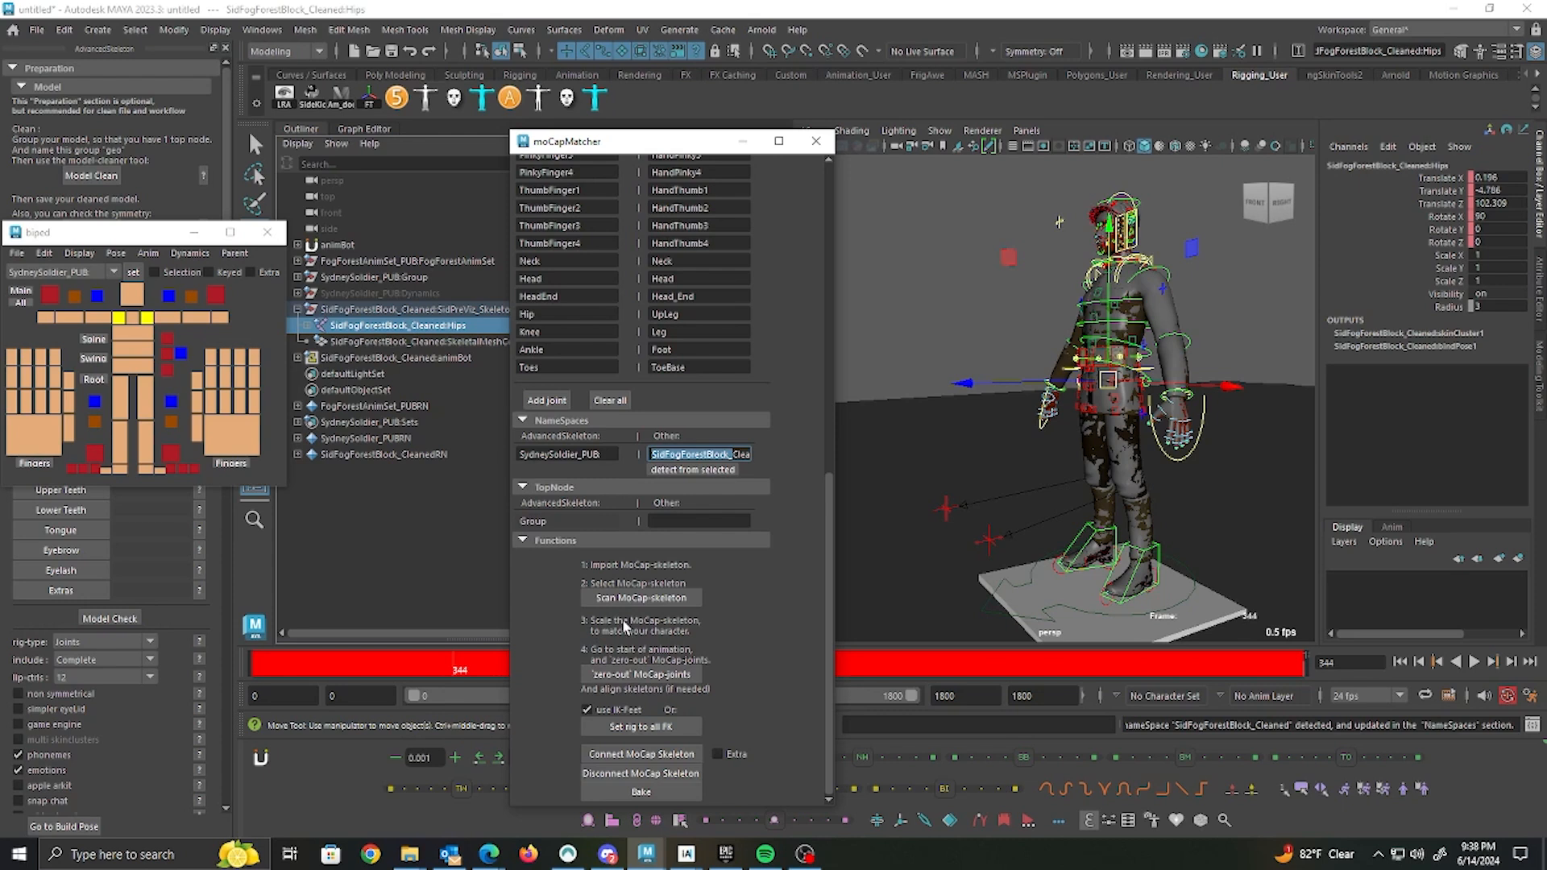
pyautogui.keyDown('alt'); pyautogui.moveTo(1011, 363); pyautogui.dragTo(971, 380); pyautogui.keyUp('alt')
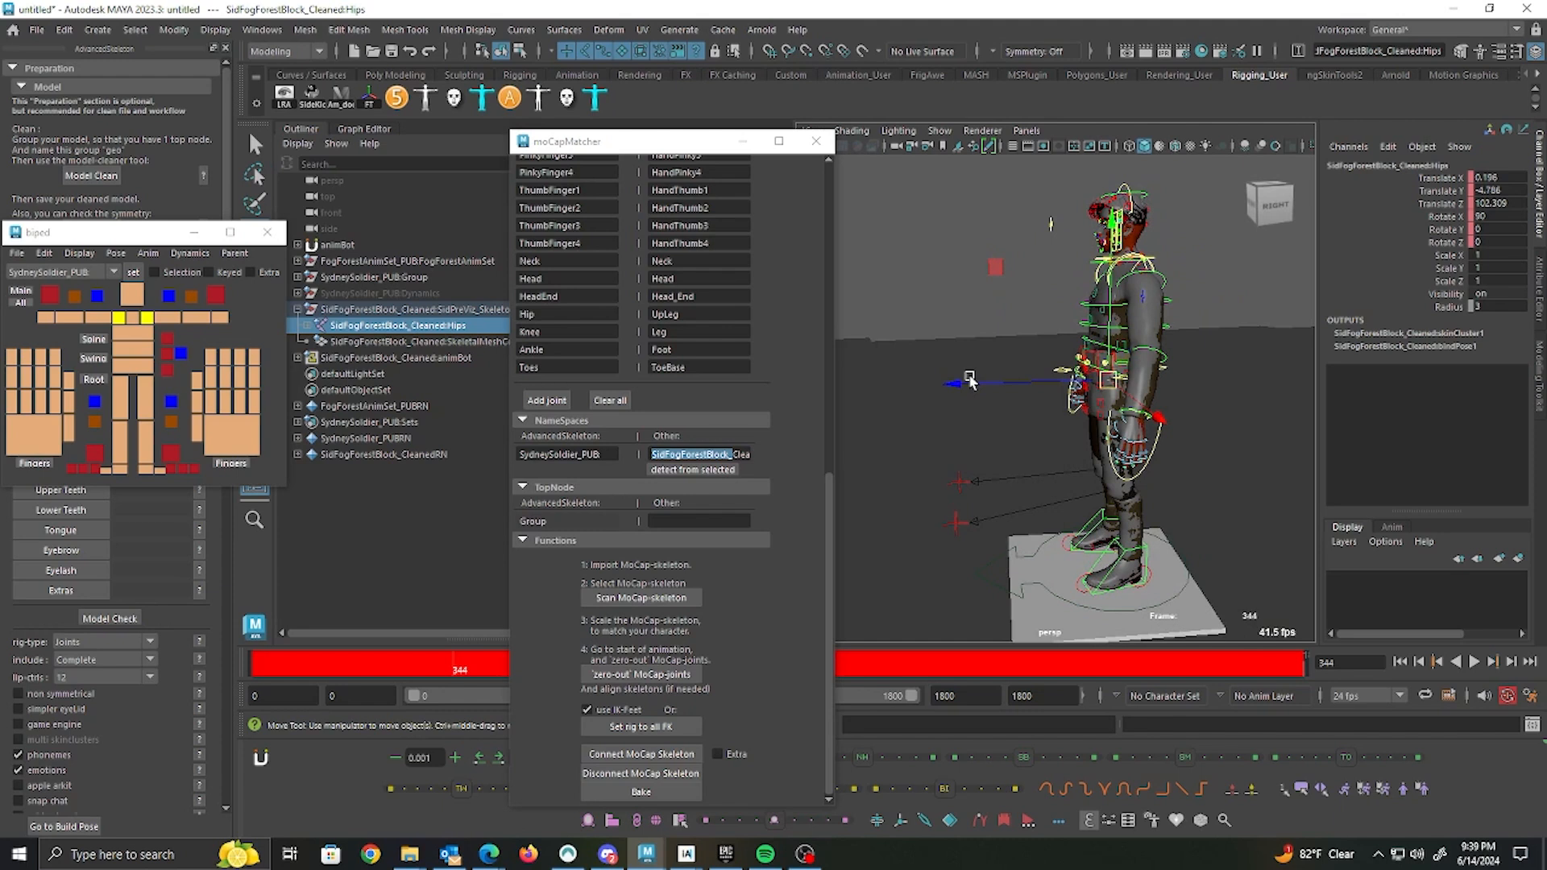
pyautogui.keyDown('alt'); pyautogui.moveTo(970, 382); pyautogui.dragTo(1102, 488); pyautogui.keyUp('alt')
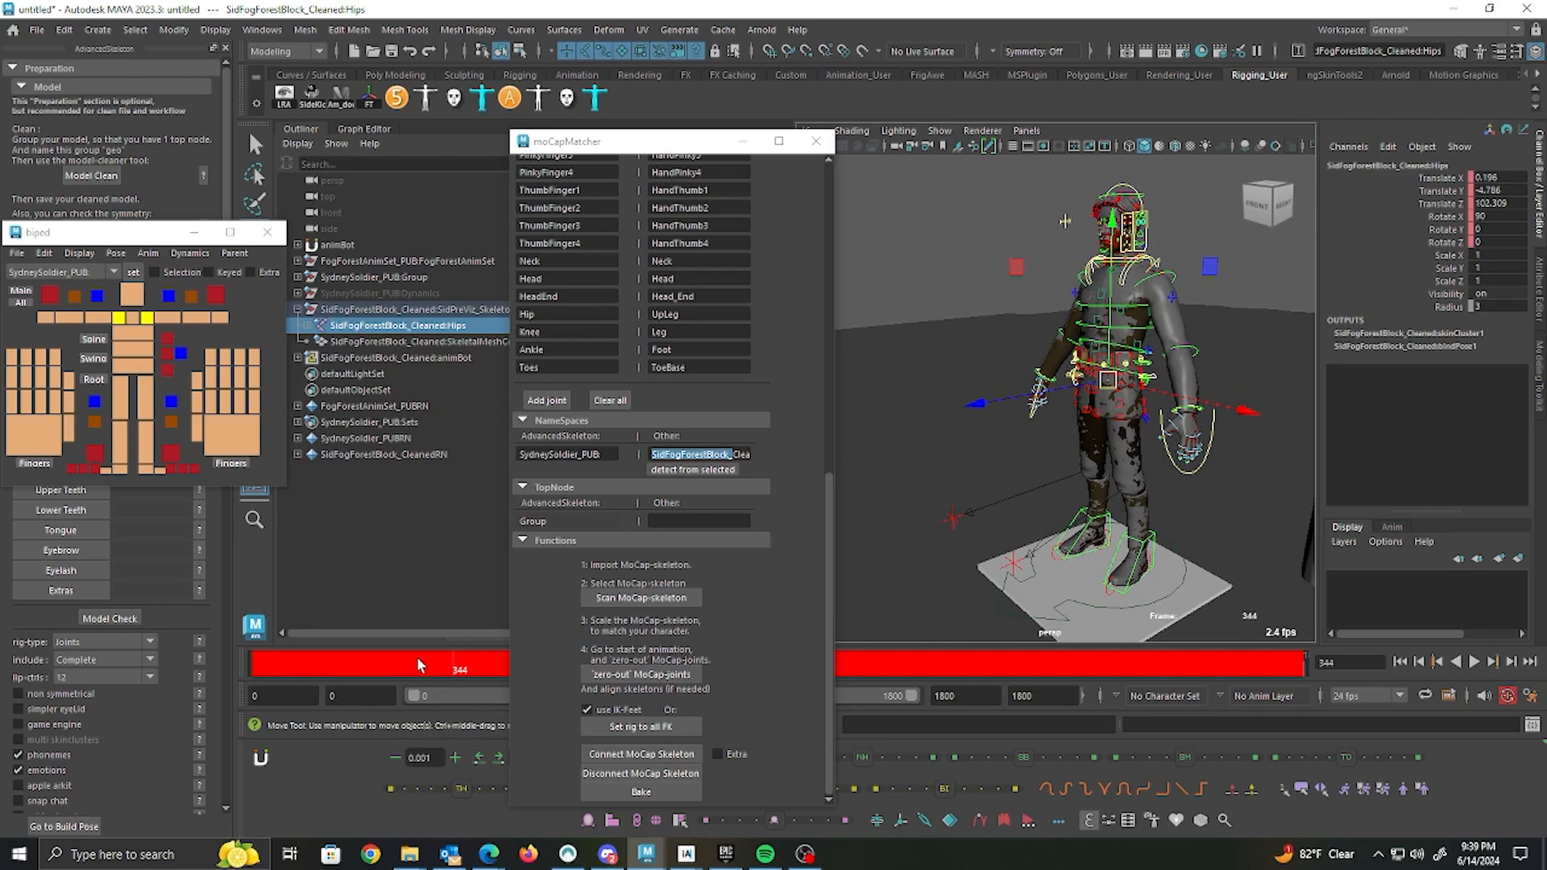
pyautogui.moveTo(421, 669); pyautogui.dragTo(246, 667)
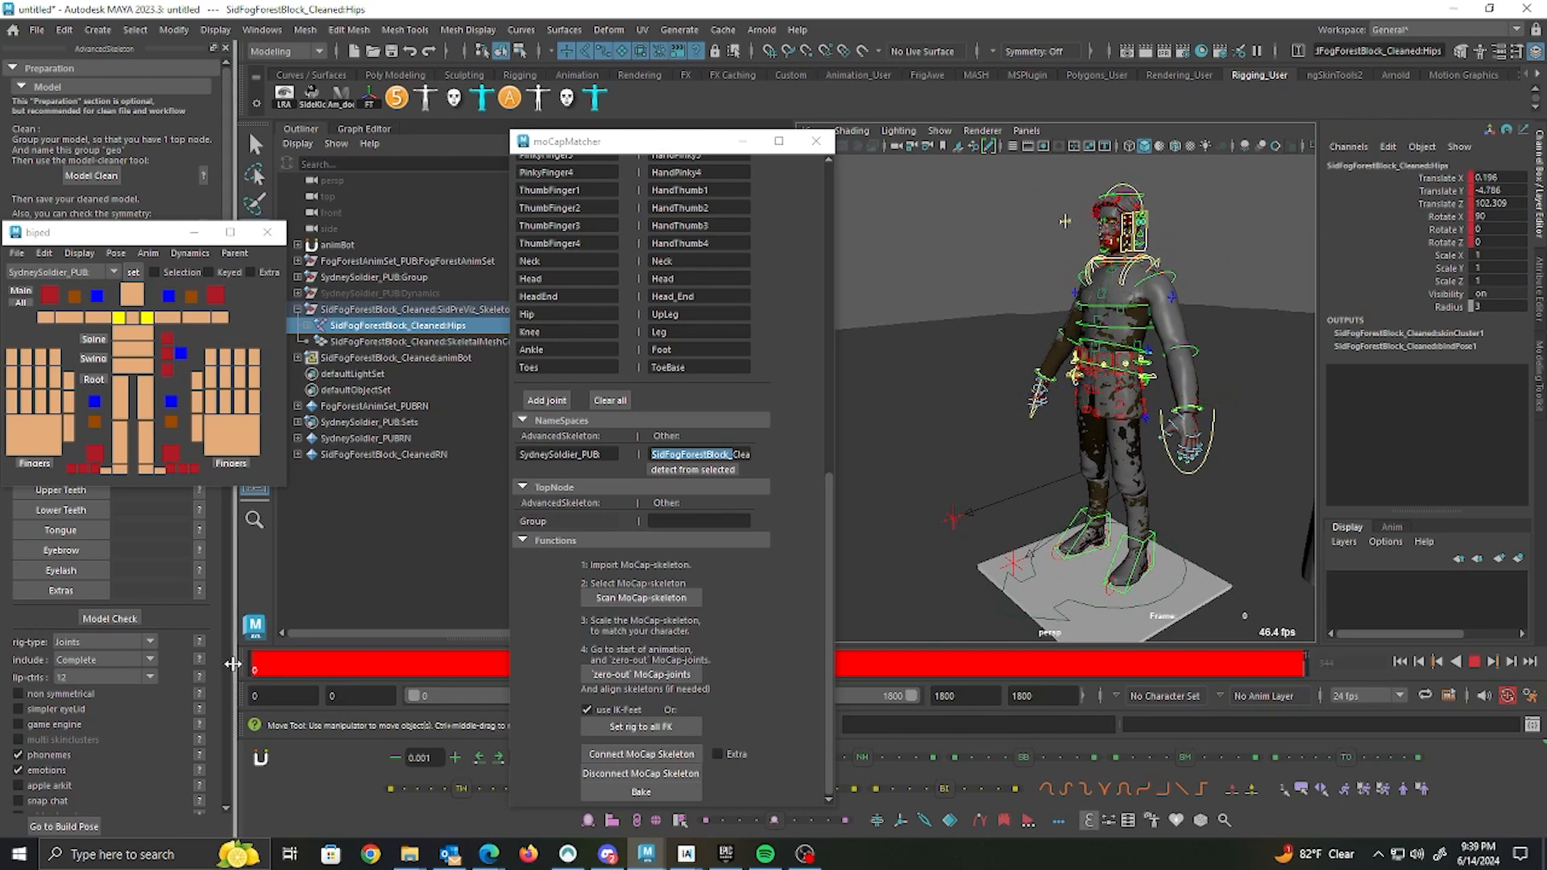
# Step: Try to zero out the mocap joints at frame 0 with MoCapMatcher
pyautogui.click(685, 676)
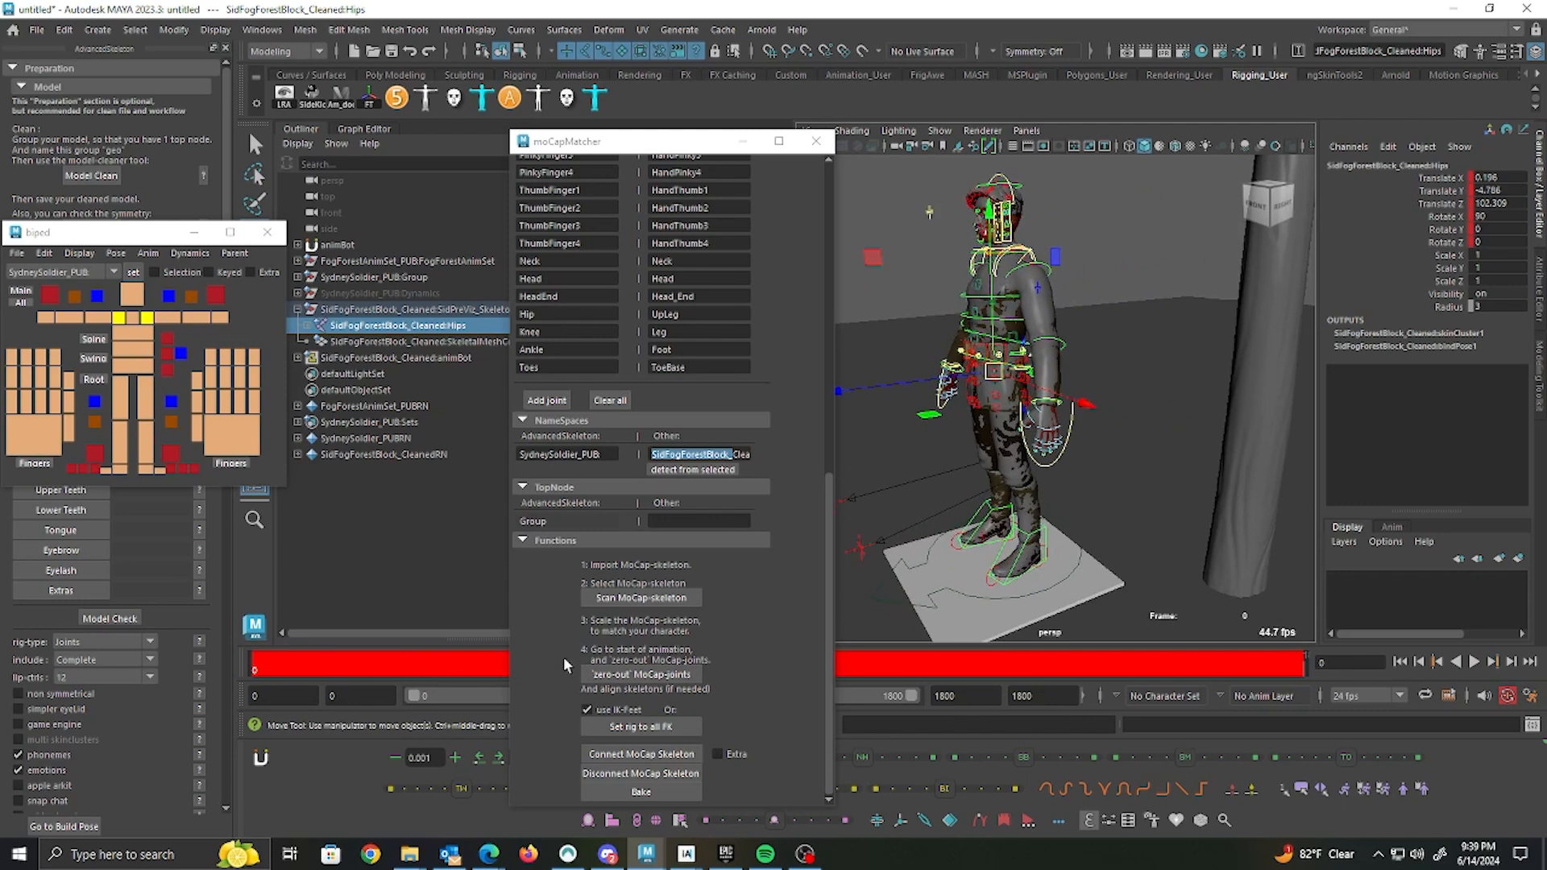
pyautogui.click(657, 677)
pyautogui.keyDown('alt'); pyautogui.moveTo(1084, 443); pyautogui.dragTo(1086, 476); pyautogui.keyUp('alt')
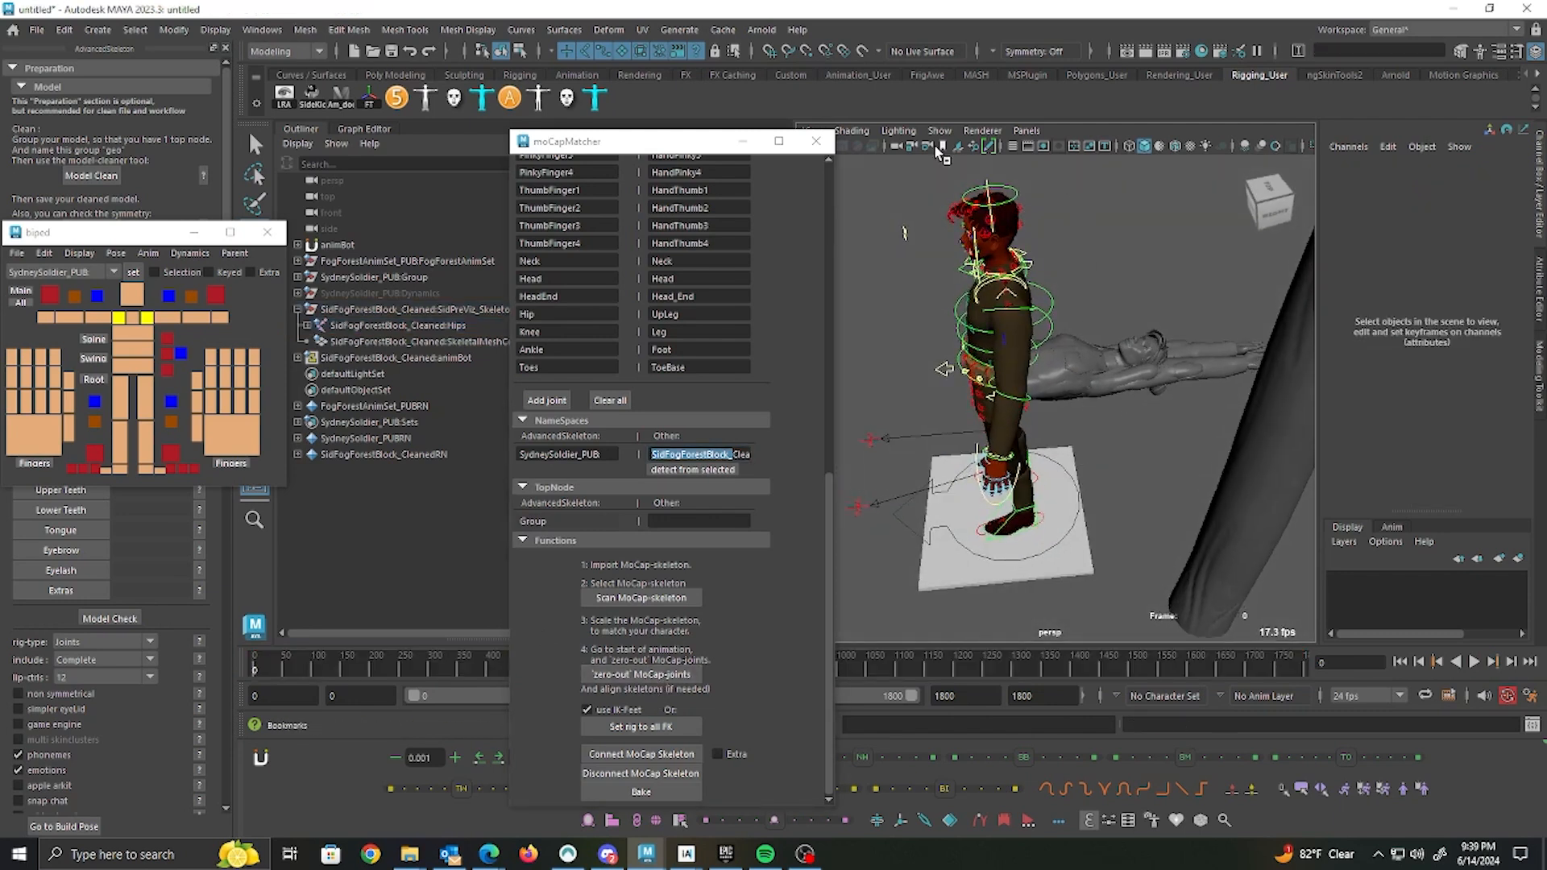
# Step: Isolate the display to joints only and examine the mocap skeleton's LeftLeg and RightLeg joints
pyautogui.hotkey('alt', '1')
pyautogui.hotkey('alt', '2')
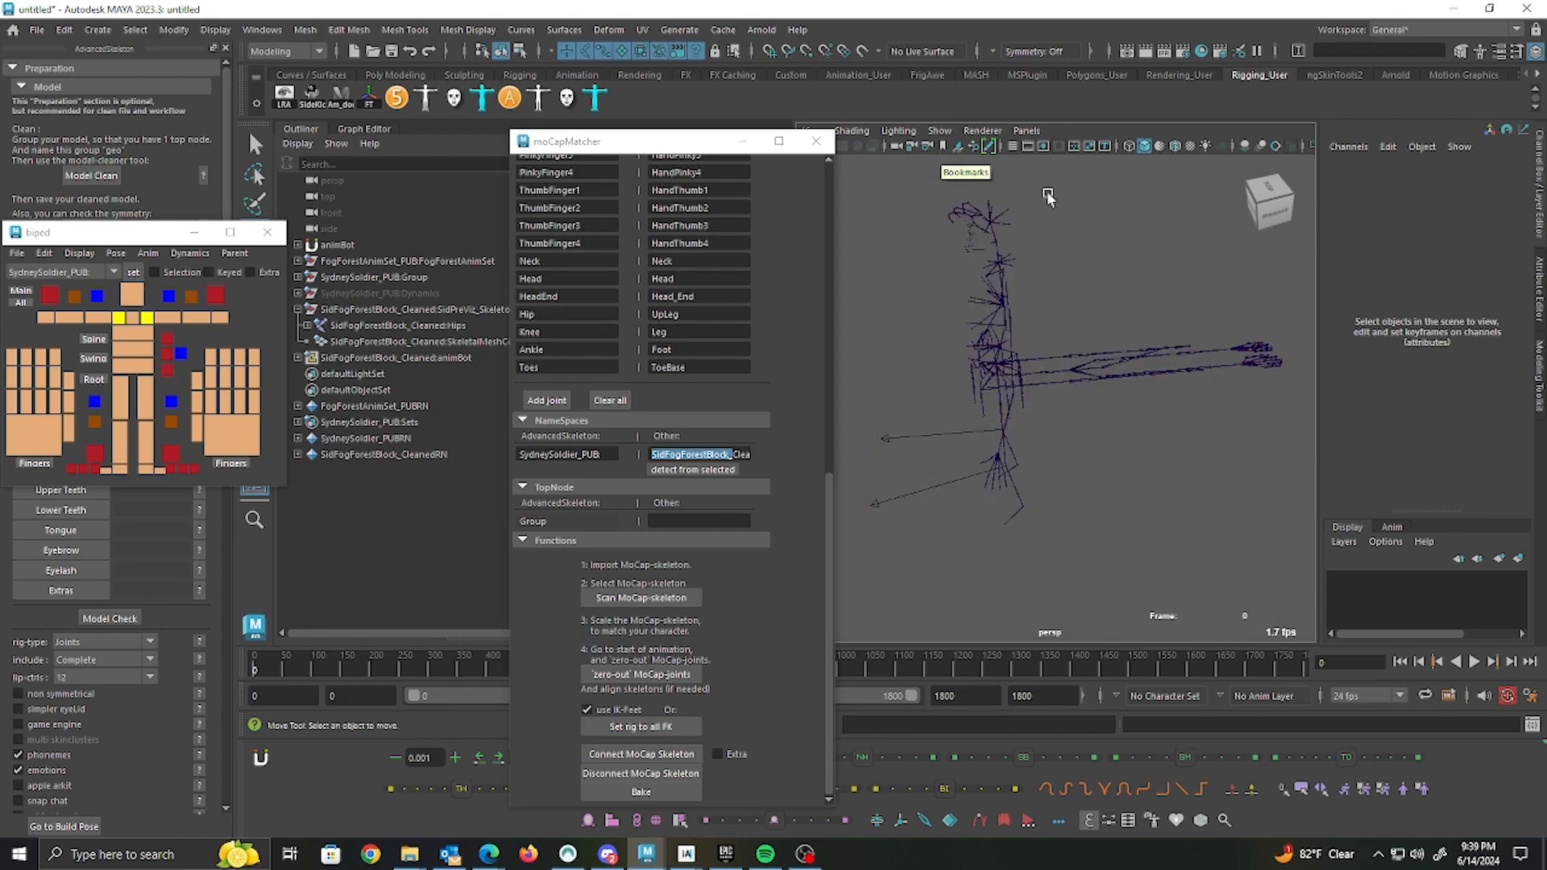
pyautogui.keyDown('alt'); pyautogui.moveTo(1093, 398); pyautogui.dragTo(1071, 341); pyautogui.keyUp('alt')
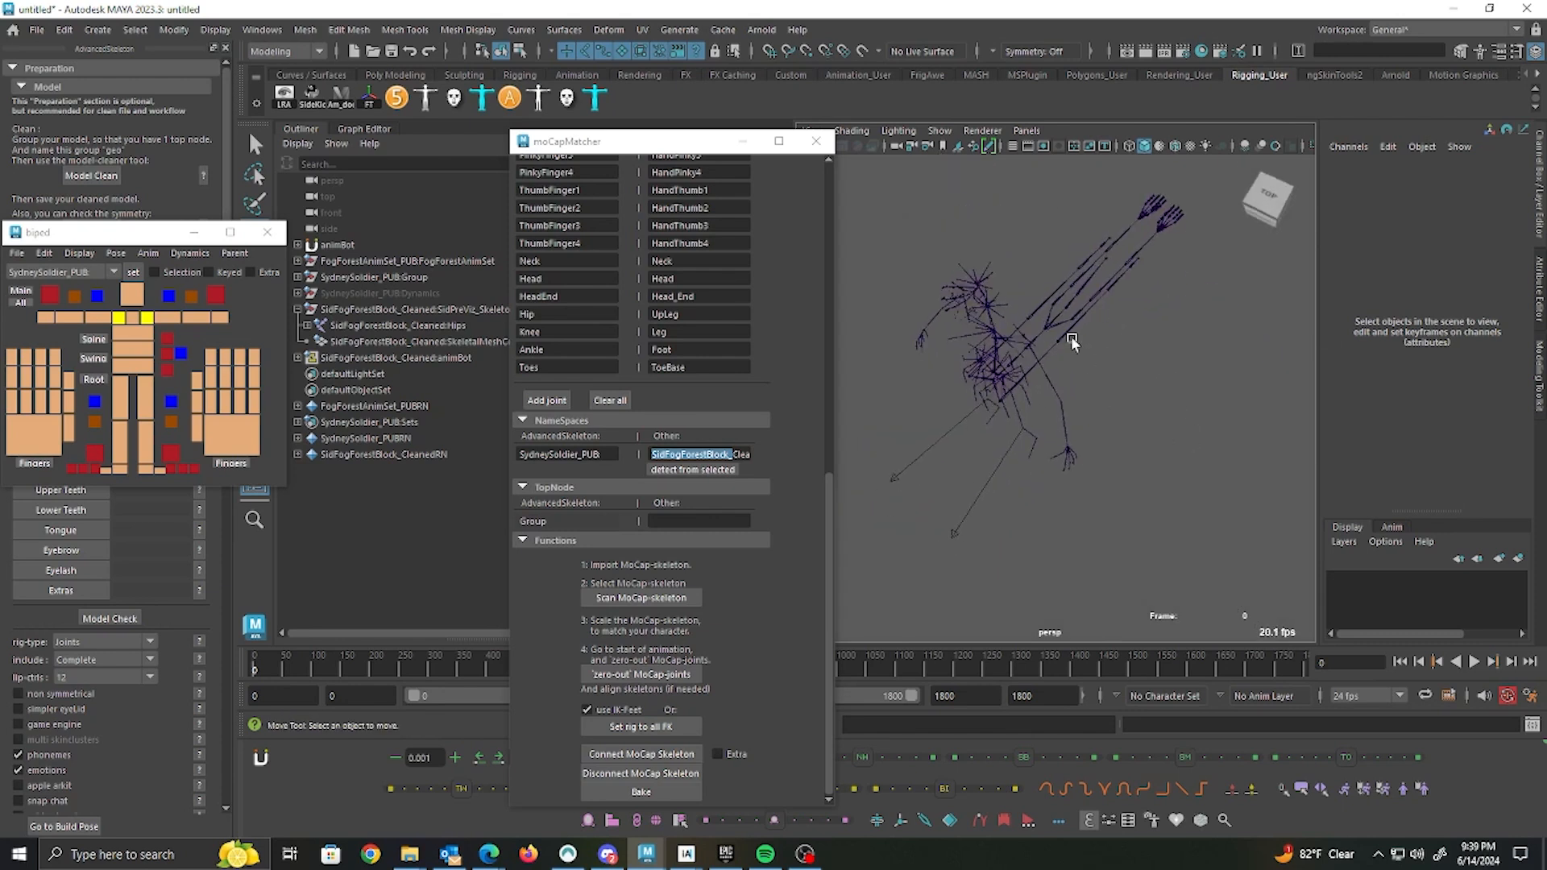
pyautogui.click(1062, 343)
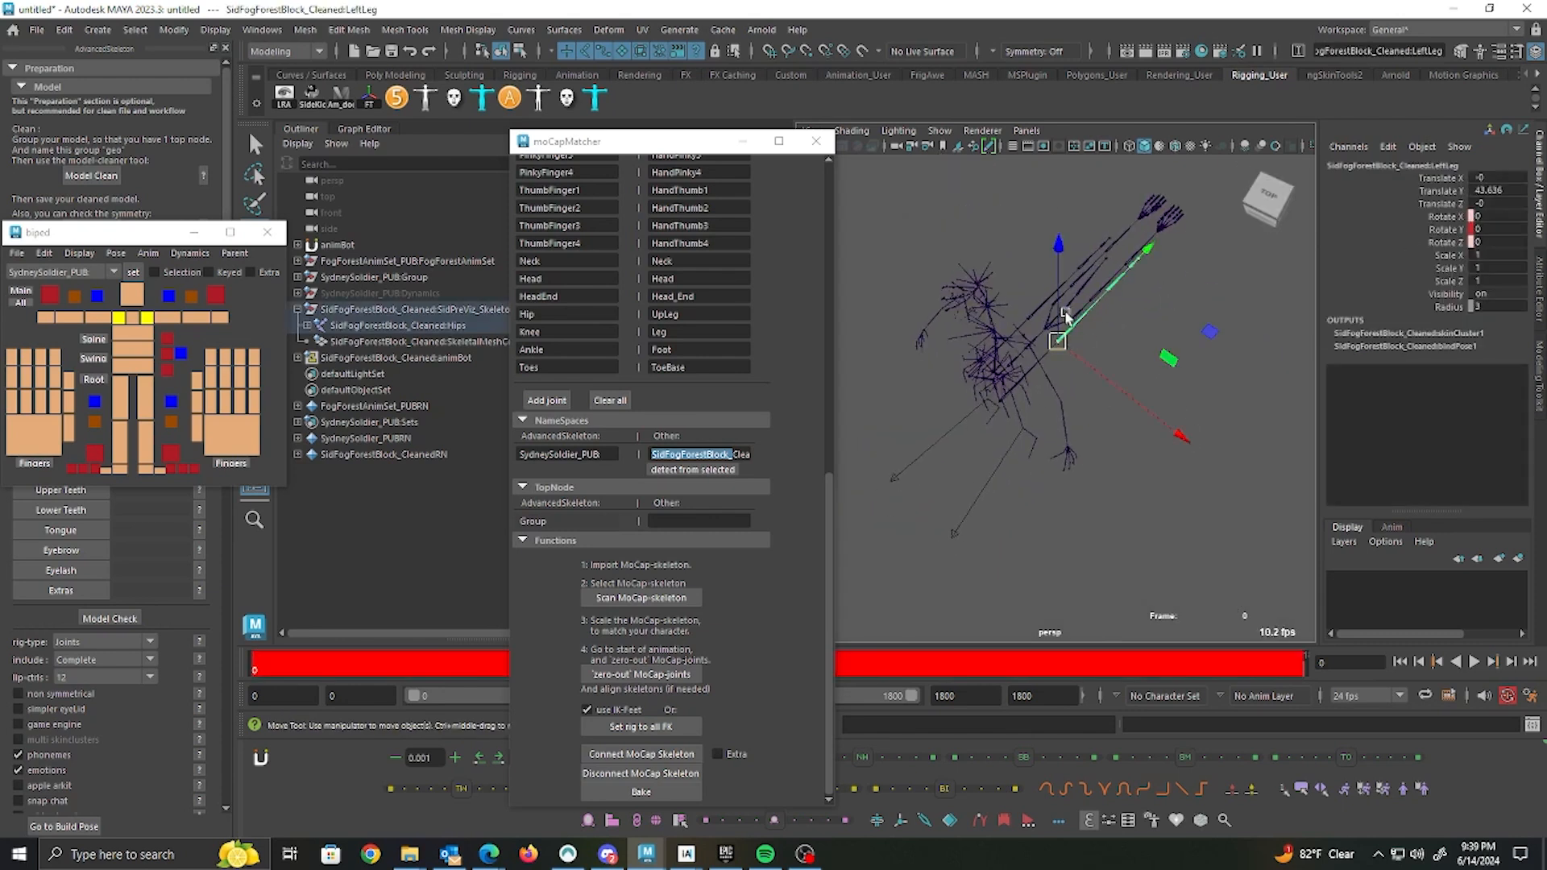
pyautogui.click(1029, 312)
pyautogui.keyDown('alt'); pyautogui.moveTo(1188, 327); pyautogui.dragTo(1175, 285); pyautogui.keyUp('alt')
pyautogui.moveTo(1187, 281)
pyautogui.keyDown('alt'); pyautogui.mouseDown(button='middle')
pyautogui.moveTo(1228, 360)
pyautogui.moveTo(1196, 306)
pyautogui.mouseUp(button='middle'); pyautogui.keyUp('alt')
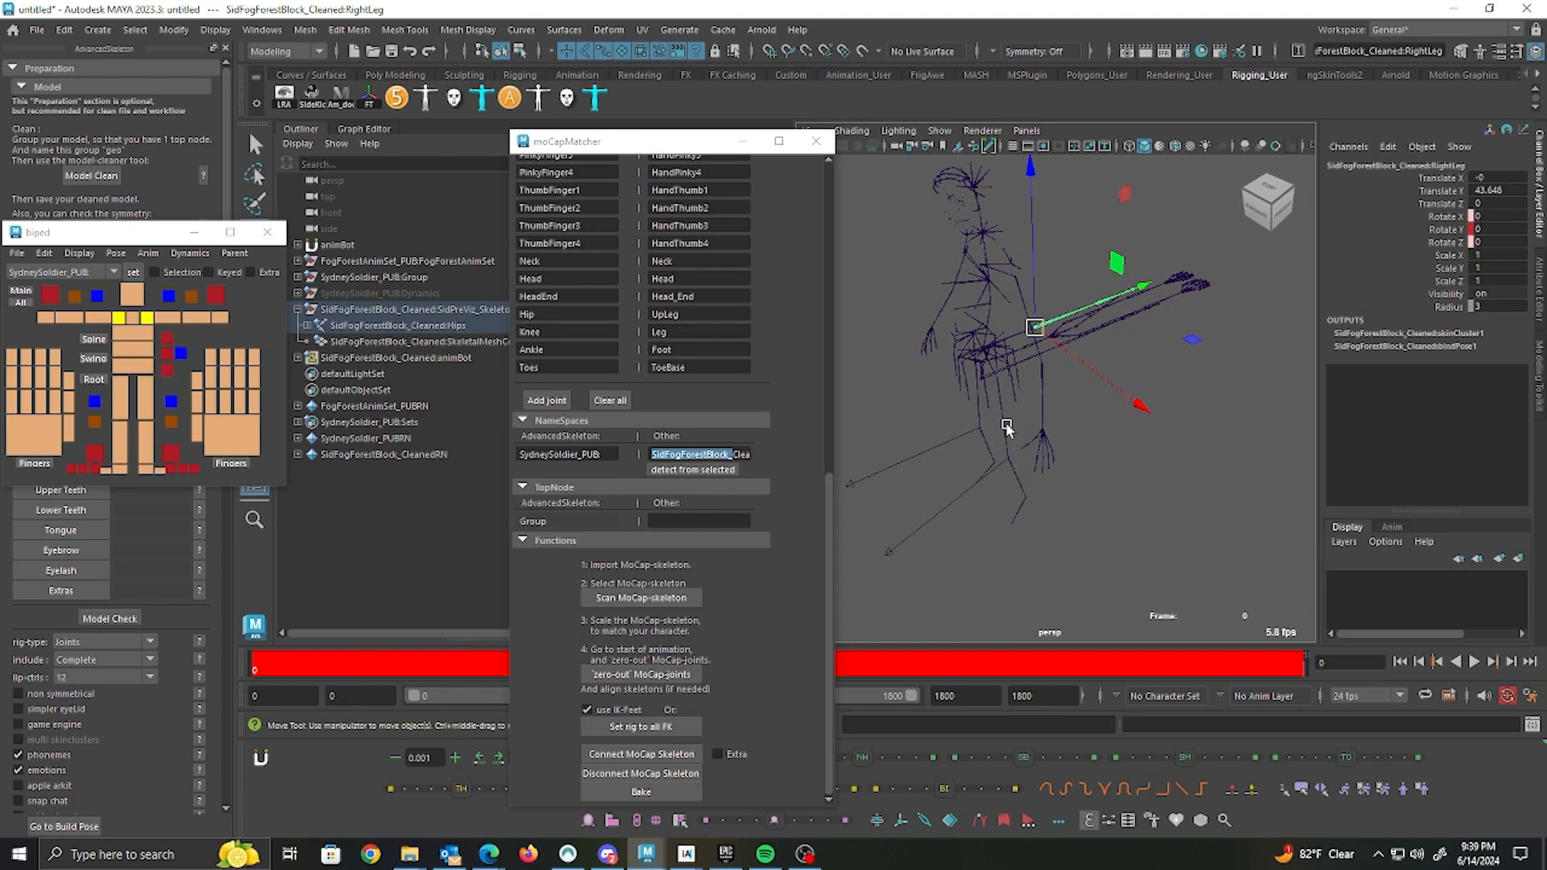
# Step: Undo the leg joint selections and the zeroing of the mocap joints
pyautogui.hotkey('ctrl', 'z')
pyautogui.hotkey('ctrl', 'z')
pyautogui.hotkey('ctrl', 'z')
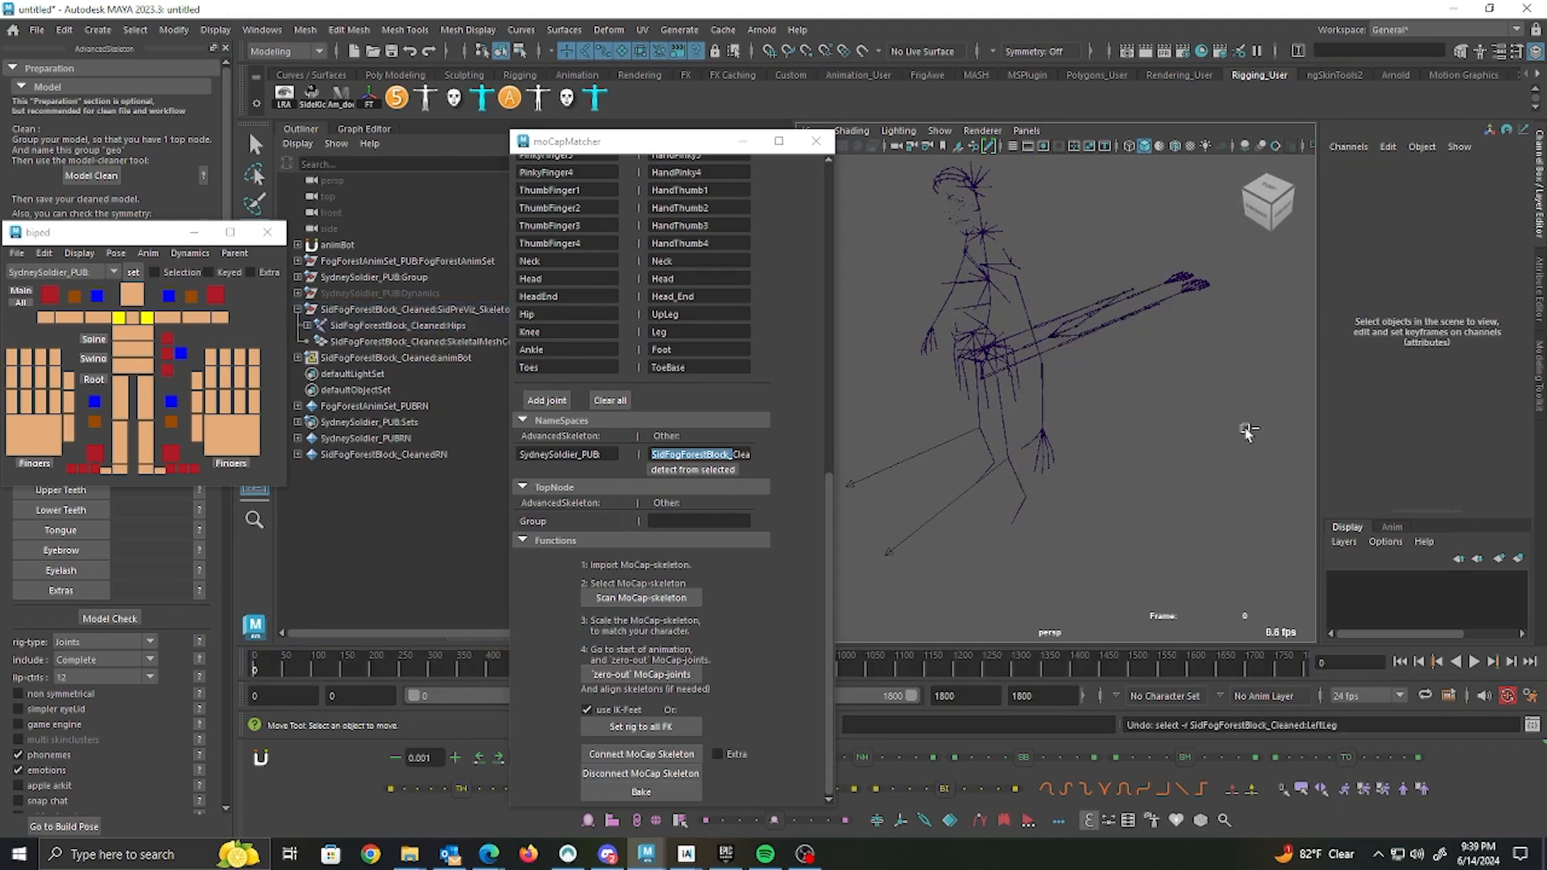
# Step: Examine how the mocap skeleton lines up with the soldier's joints around the Hips joint
pyautogui.keyDown('alt'); pyautogui.moveTo(1181, 368); pyautogui.dragTo(1313, 378); pyautogui.keyUp('alt')
pyautogui.keyDown('alt'); pyautogui.moveTo(1000, 392); pyautogui.dragTo(1236, 394, button='right'); pyautogui.keyUp('alt')
pyautogui.keyDown('alt'); pyautogui.moveTo(1236, 395); pyautogui.dragTo(1133, 458); pyautogui.keyUp('alt')
pyautogui.keyDown('alt'); pyautogui.moveTo(1132, 458); pyautogui.dragTo(1174, 495, button='middle'); pyautogui.keyUp('alt')
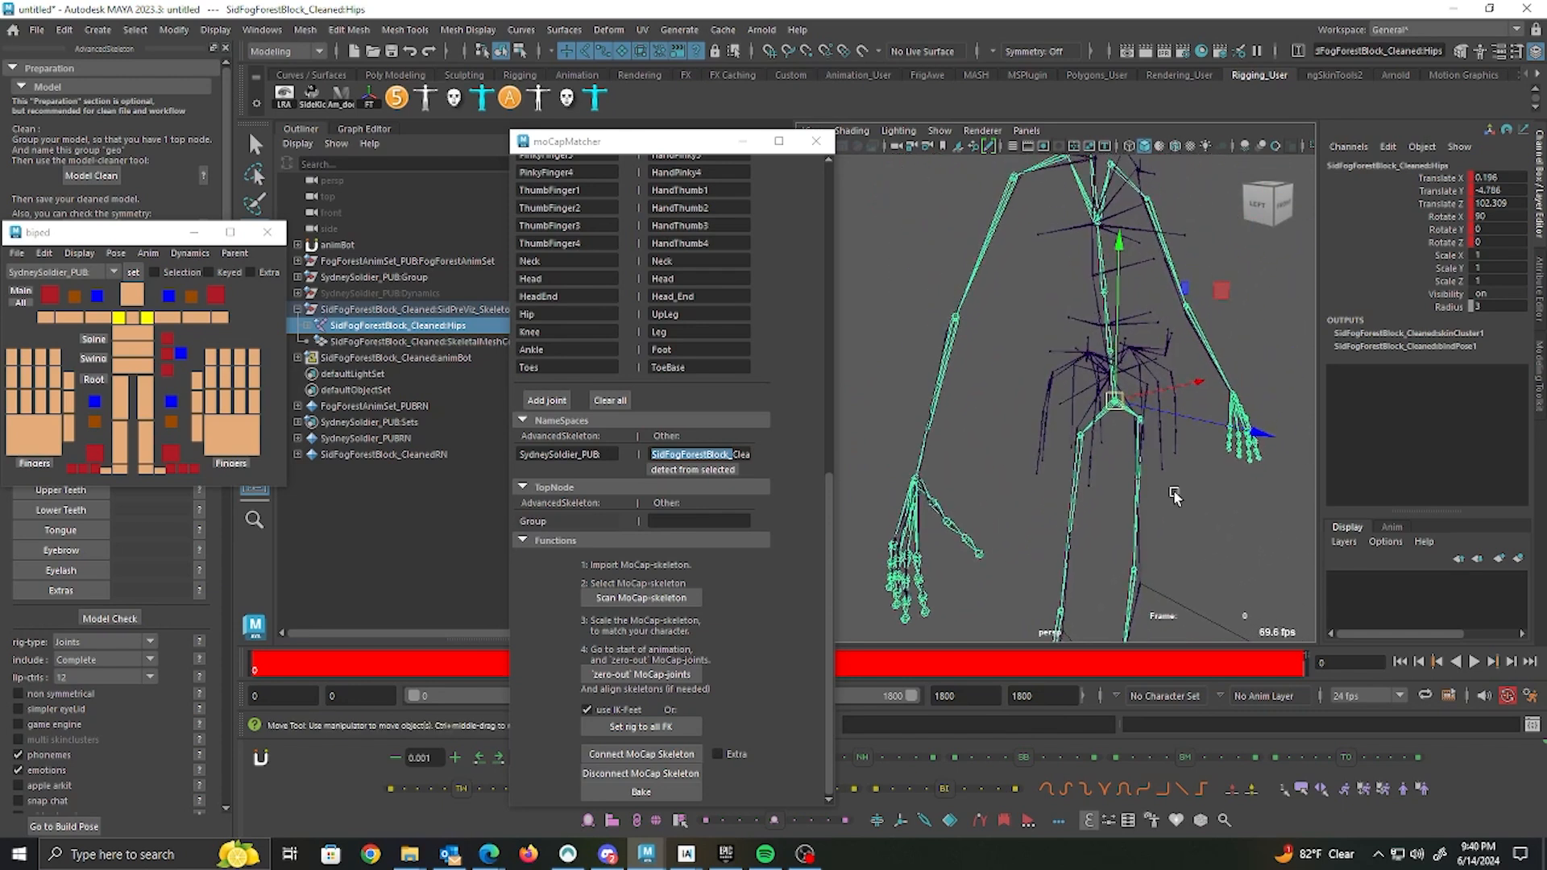
pyautogui.moveTo(1191, 493)
pyautogui.keyDown('alt'); pyautogui.mouseDown()
pyautogui.moveTo(1152, 493)
pyautogui.moveTo(1191, 492)
pyautogui.mouseUp(); pyautogui.keyUp('alt')
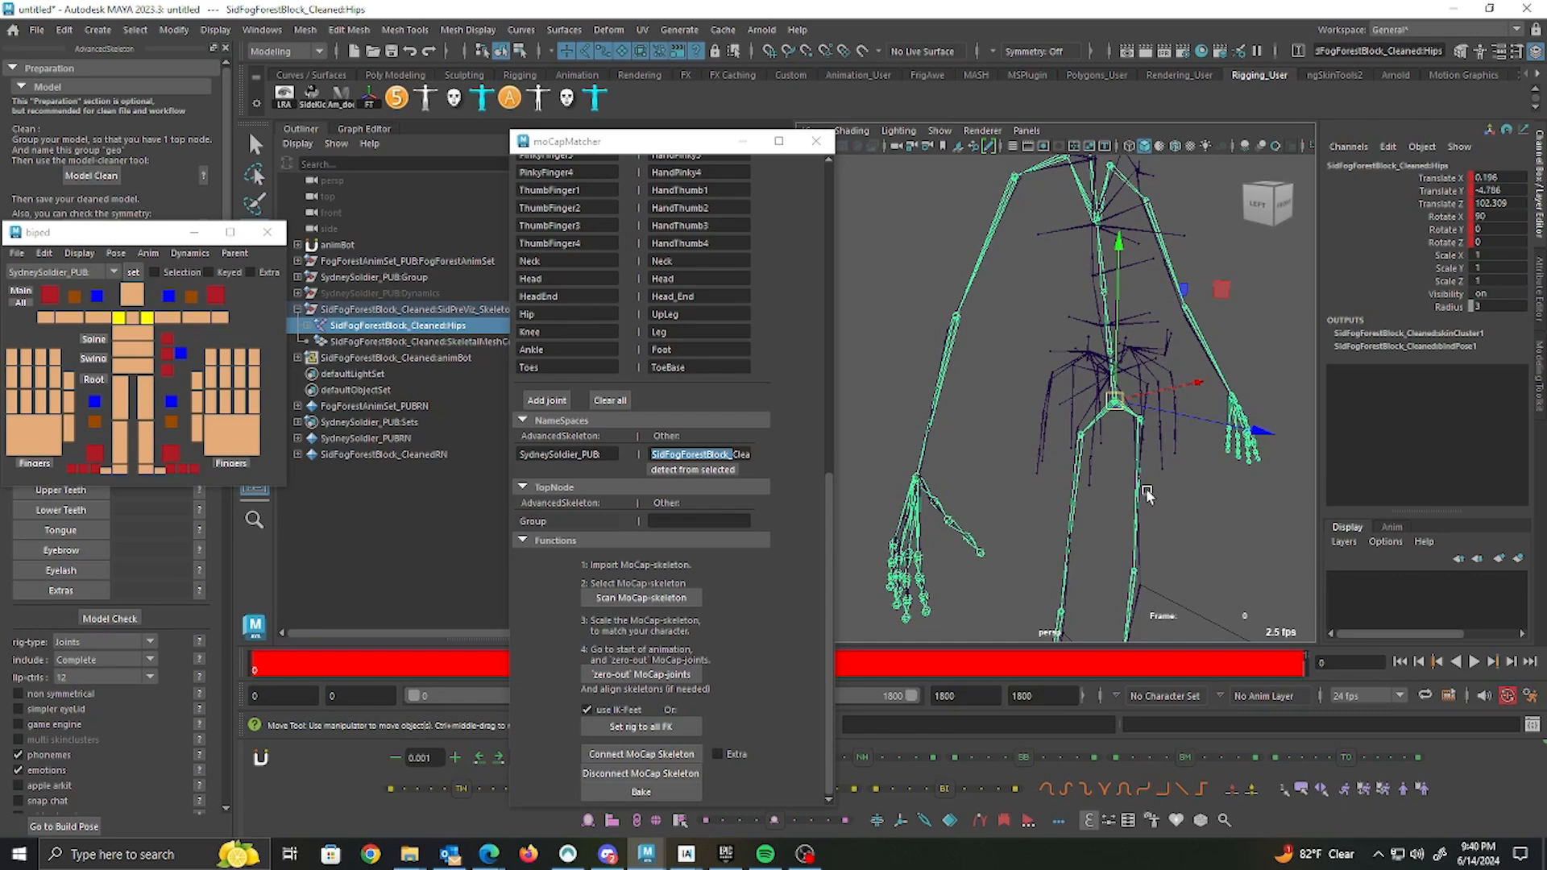
# Step: Compare the soldier's Neck_M joint with the mocap Neck joint, then the spine joints below them
pyautogui.keyDown('alt'); pyautogui.moveTo(1204, 346); pyautogui.dragTo(1168, 390); pyautogui.keyUp('alt')
pyautogui.keyDown('alt'); pyautogui.moveTo(1168, 390); pyautogui.dragTo(1202, 458, button='middle'); pyautogui.keyUp('alt')
pyautogui.keyDown('alt'); pyautogui.moveTo(1032, 408); pyautogui.dragTo(1095, 359, button='right'); pyautogui.keyUp('alt')
pyautogui.click(1073, 326)
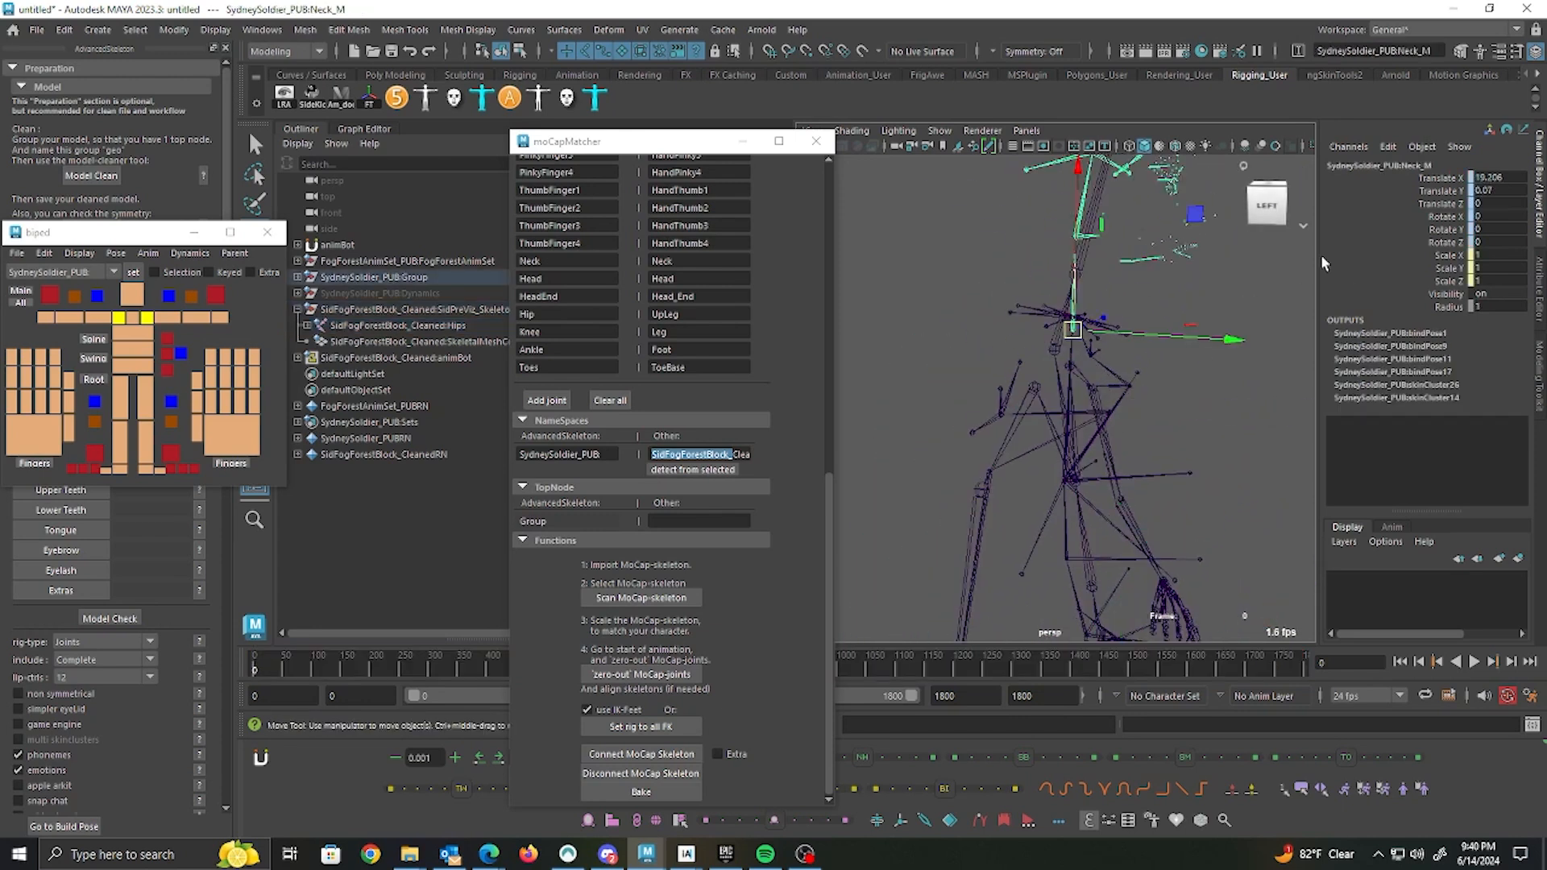
pyautogui.click(1055, 351)
pyautogui.keyDown('alt'); pyautogui.moveTo(1216, 437); pyautogui.dragTo(928, 437); pyautogui.keyUp('alt')
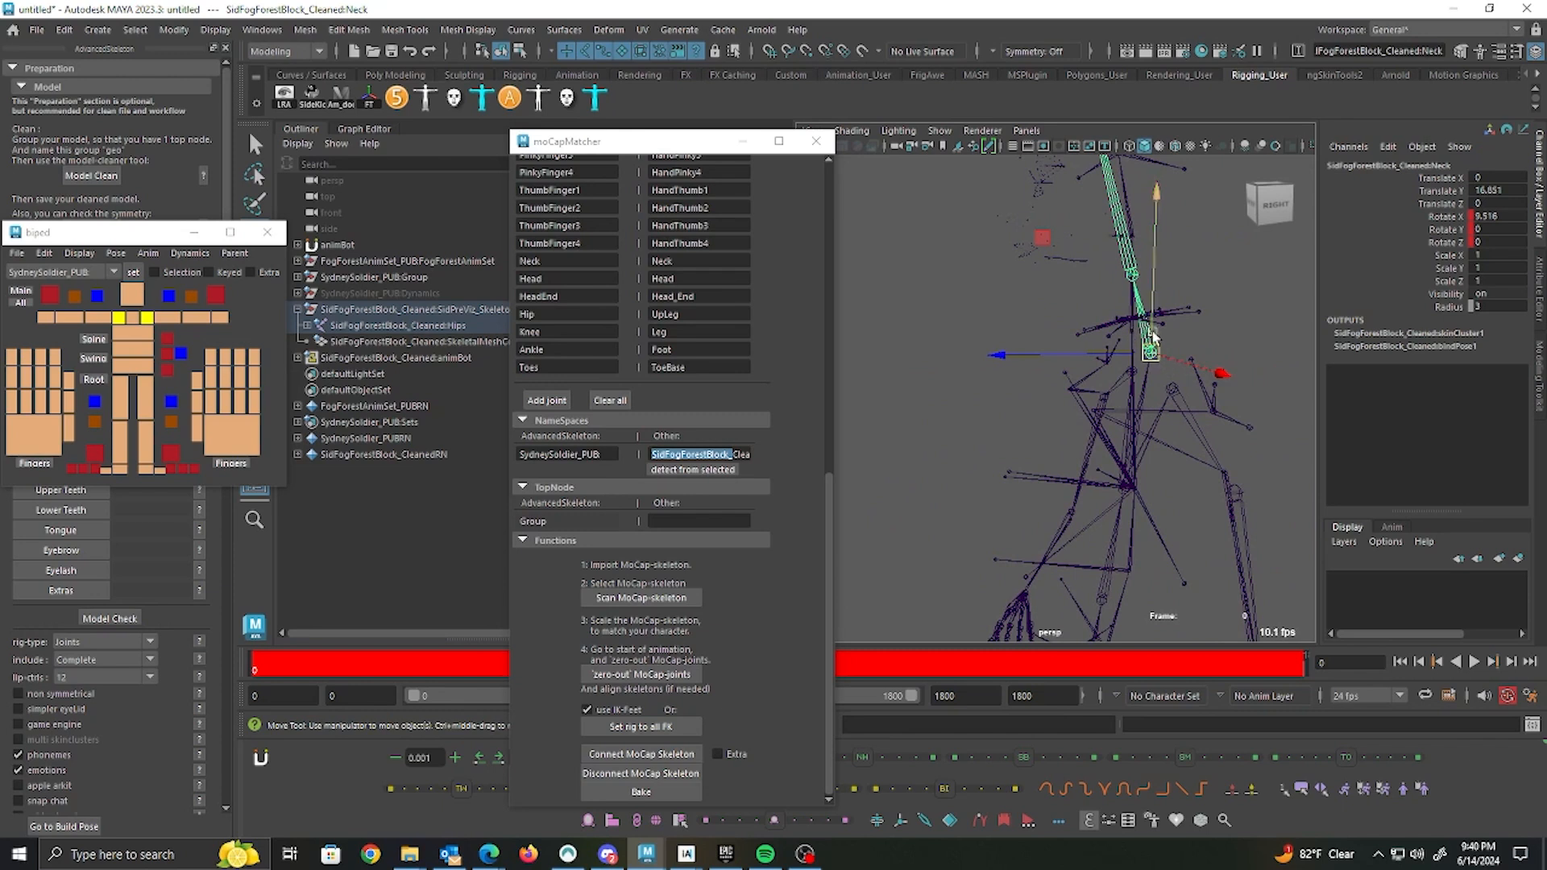
pyautogui.keyDown('alt'); pyautogui.moveTo(1173, 346); pyautogui.dragTo(1174, 443); pyautogui.keyUp('alt')
pyautogui.keyDown('alt'); pyautogui.moveTo(1174, 442); pyautogui.dragTo(1149, 360, button='middle'); pyautogui.keyUp('alt')
pyautogui.keyDown('alt'); pyautogui.moveTo(1149, 363); pyautogui.dragTo(1145, 386); pyautogui.keyUp('alt')
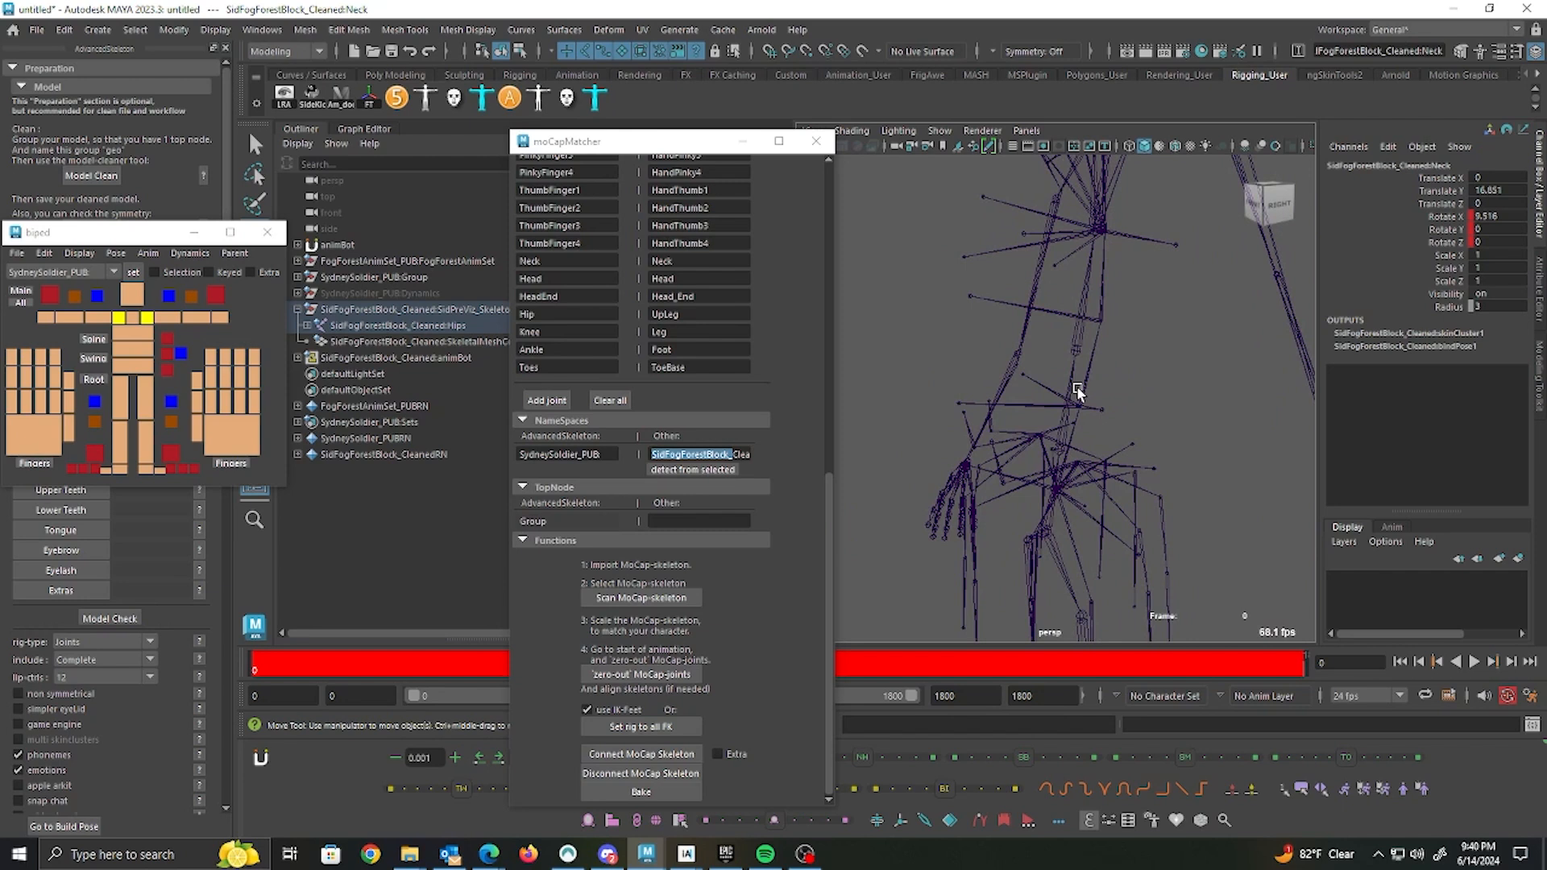
# Step: Show the shaded character meshes again and check the overlap between the soldier and the mocap skeleton's mesh
pyautogui.press('5')
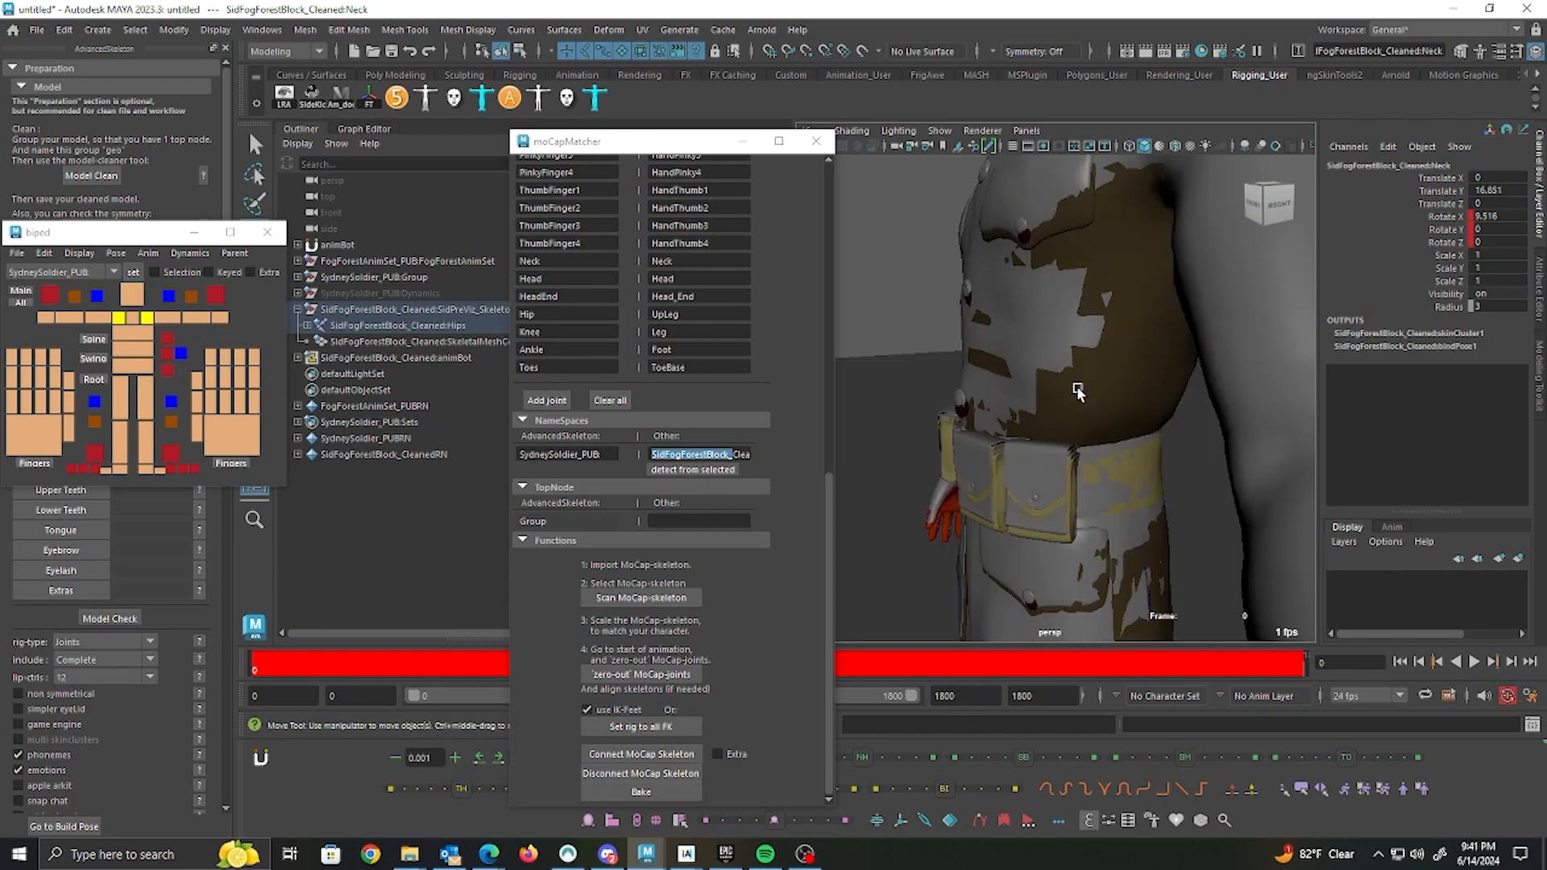
pyautogui.scroll(-5, 1088, 425)
pyautogui.keyDown('alt'); pyautogui.moveTo(1086, 495); pyautogui.dragTo(1102, 438, button='middle'); pyautogui.keyUp('alt')
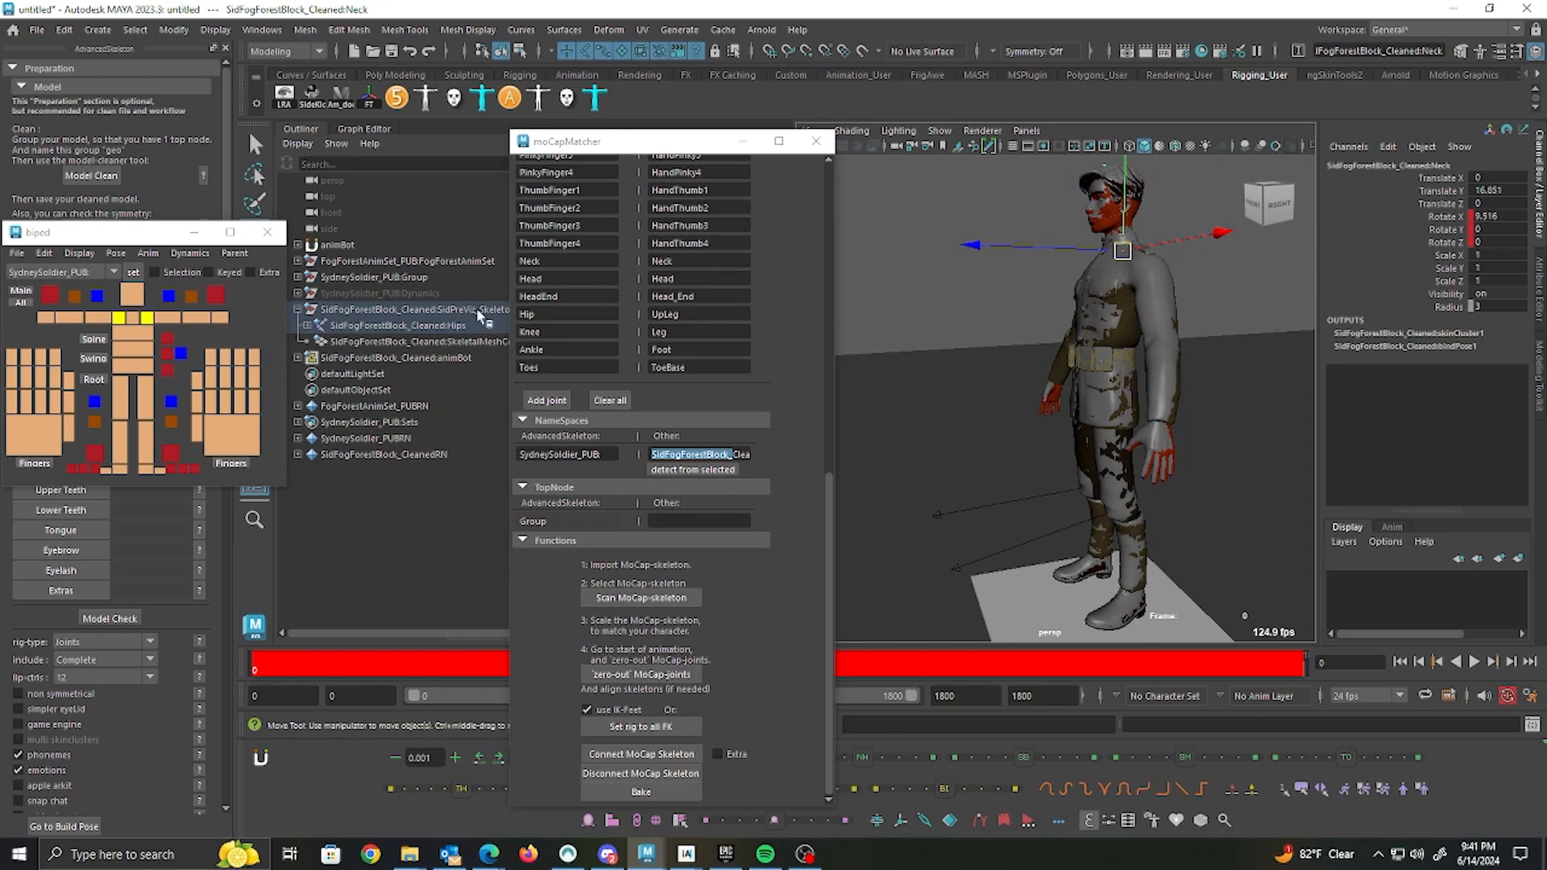
pyautogui.click(438, 326)
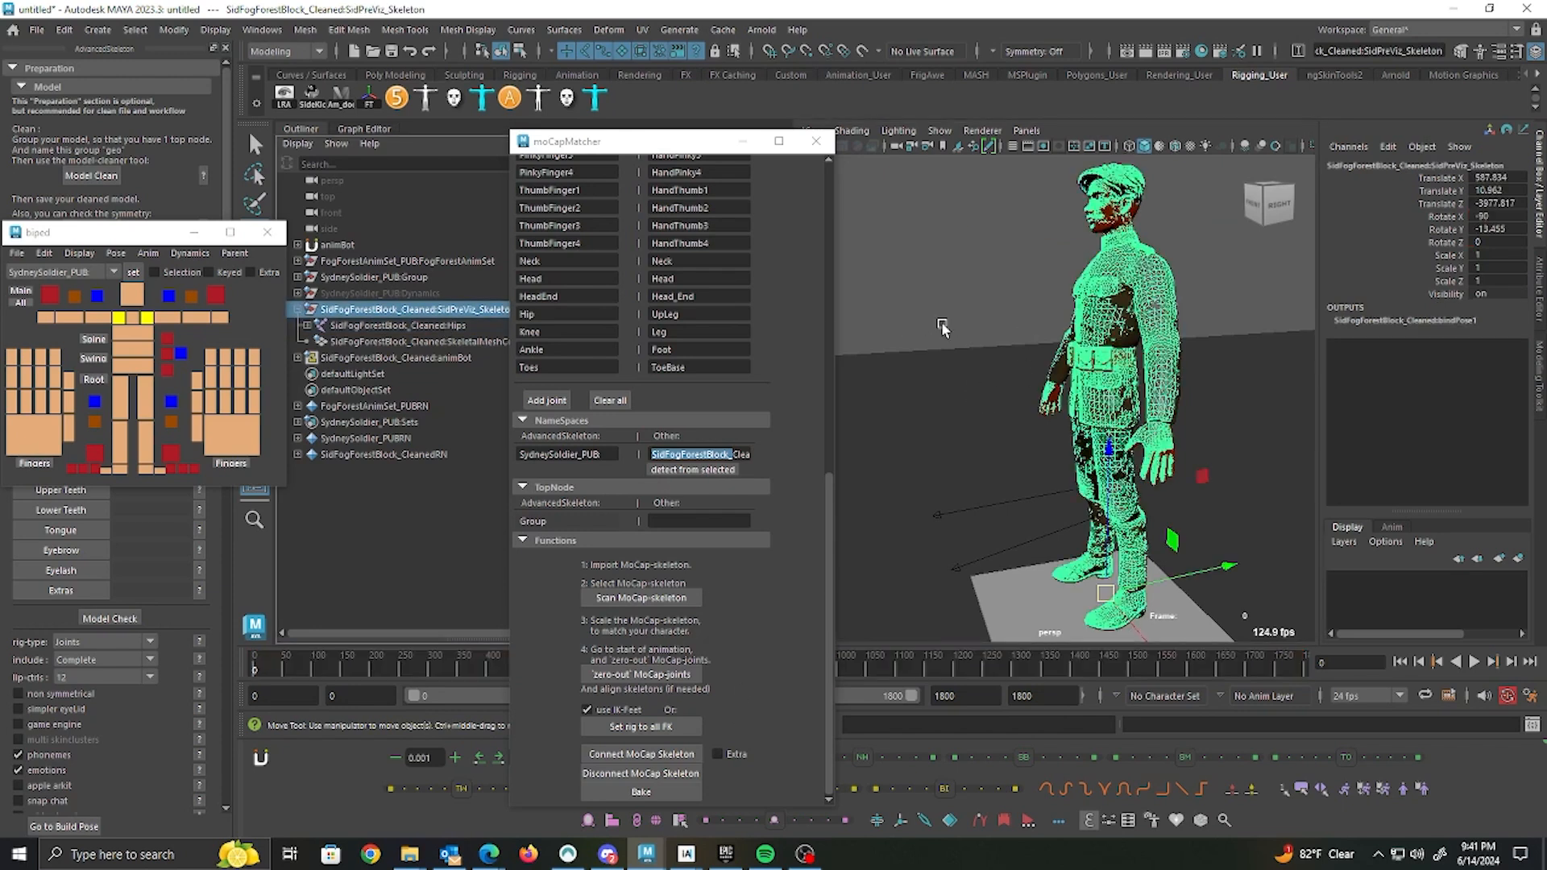
pyautogui.click(975, 382)
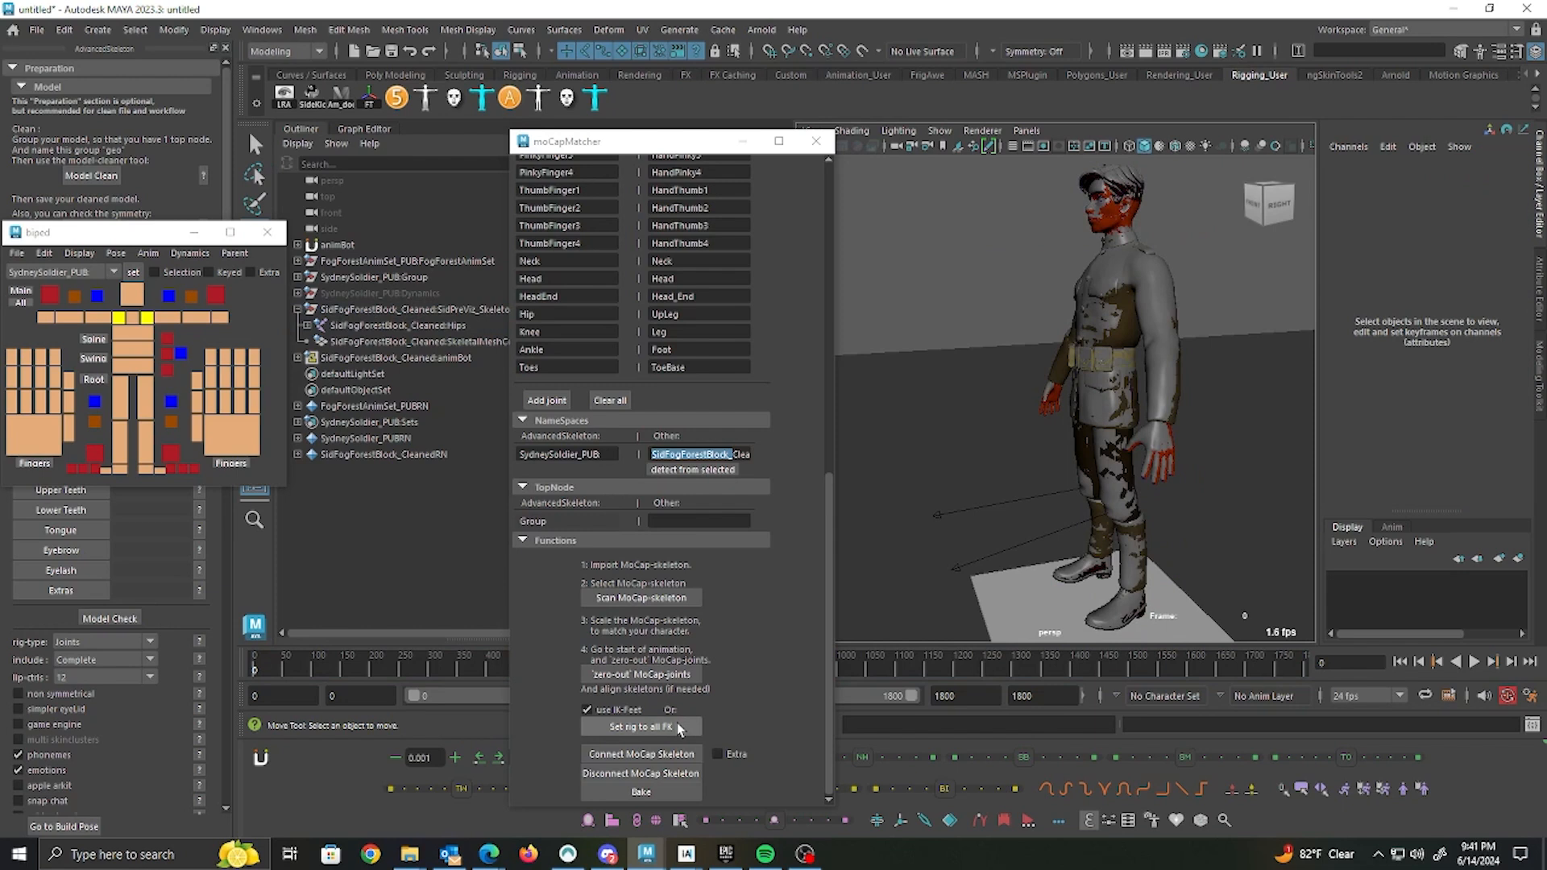
# Step: Set the soldier rig to all FK and connect the mocap skeleton to it in MoCapMatcher
pyautogui.click(677, 723)
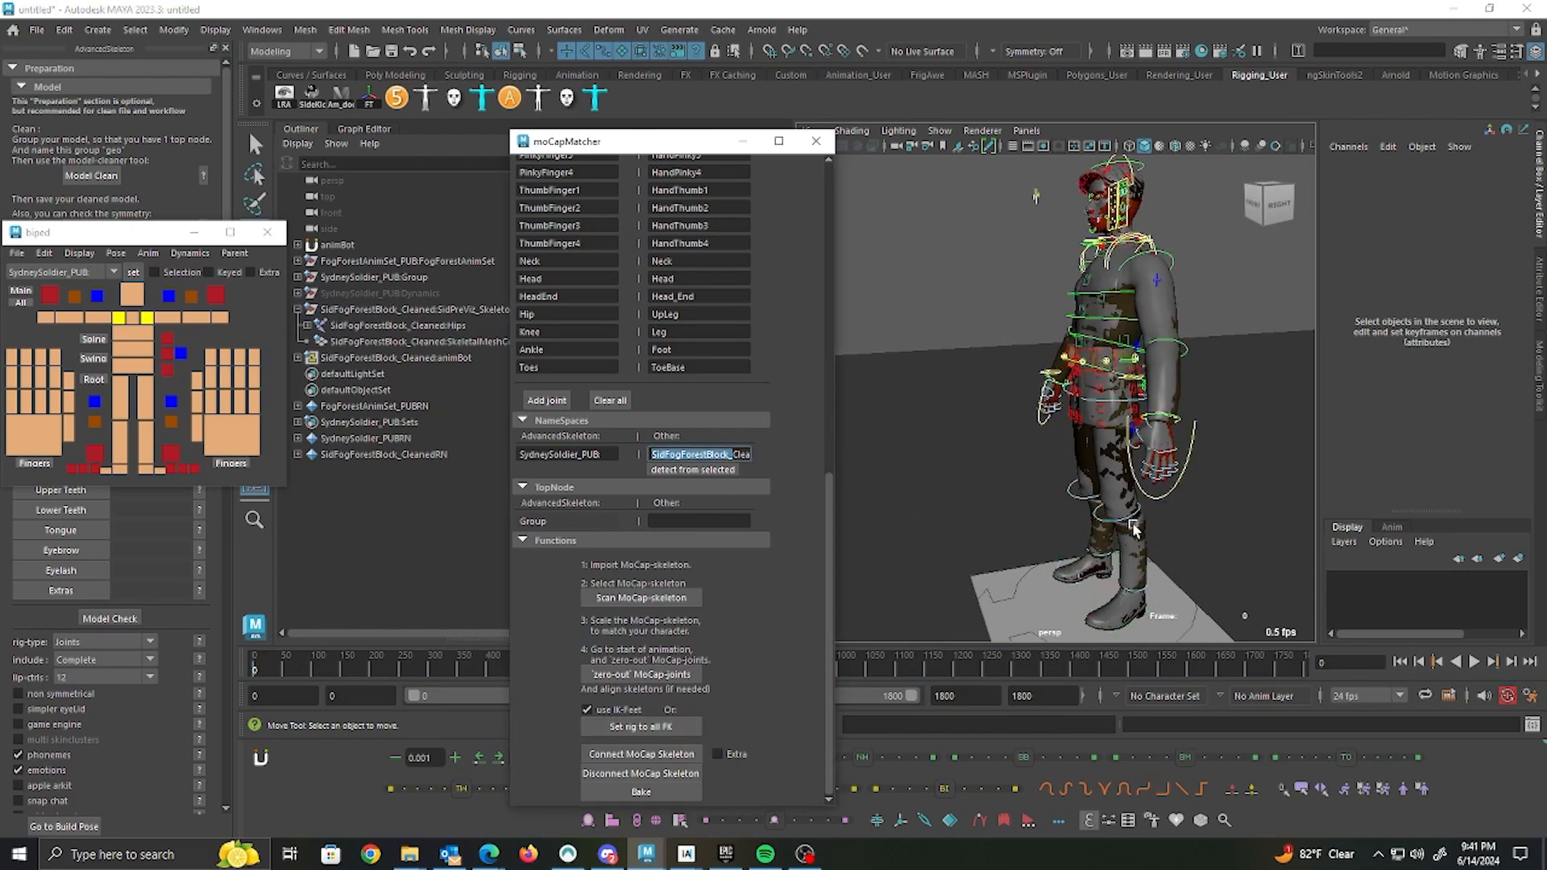
pyautogui.keyDown('alt'); pyautogui.moveTo(985, 526); pyautogui.dragTo(992, 439, button='middle'); pyautogui.keyUp('alt')
pyautogui.click(686, 756)
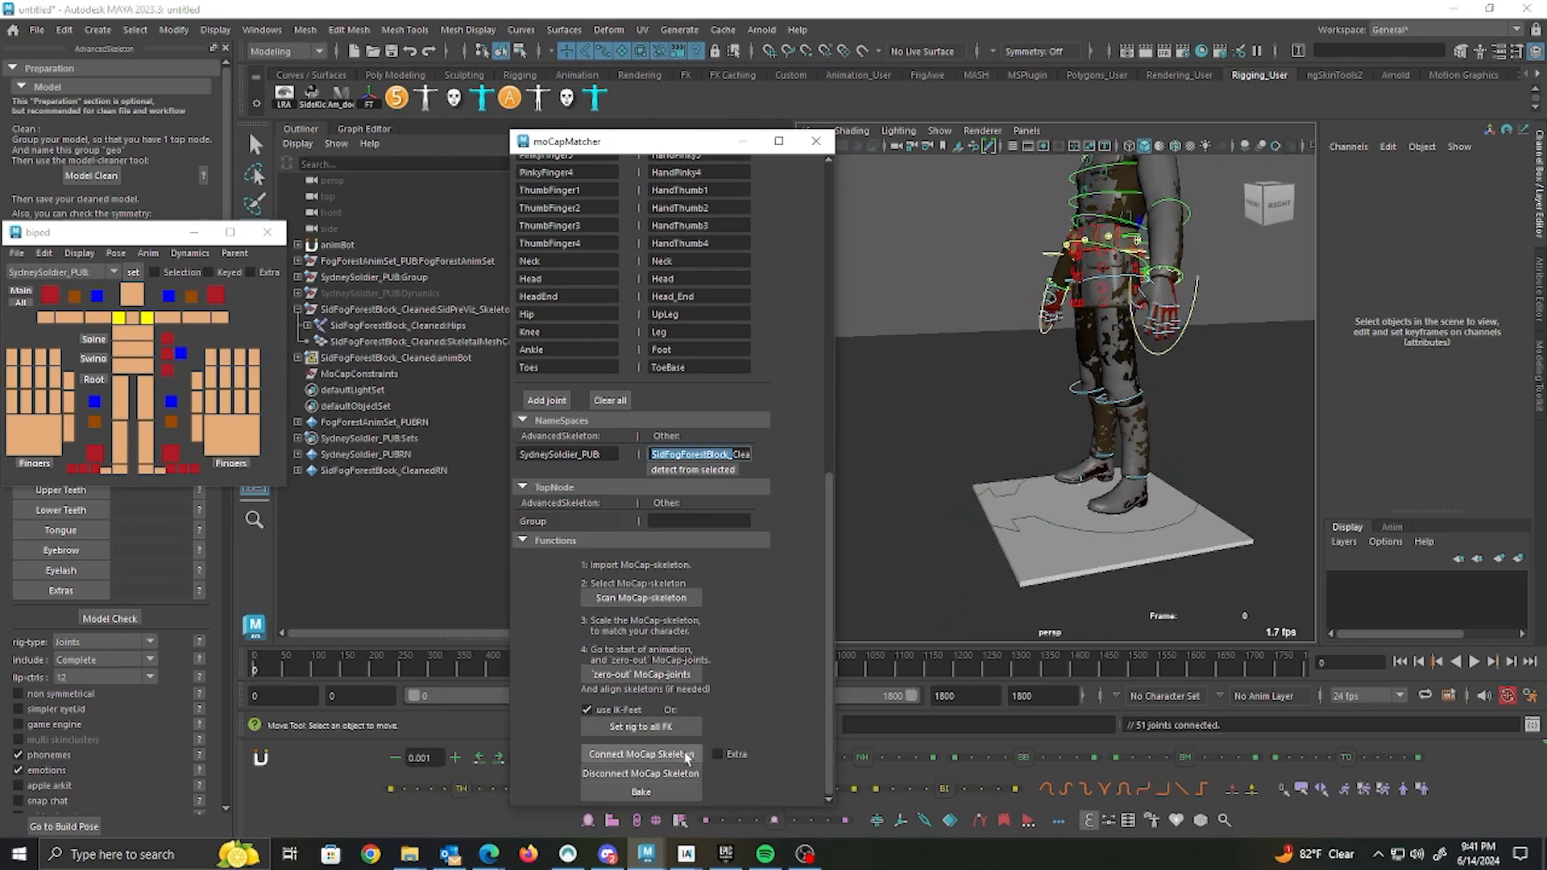
# Step: Play and scrub the connected animation to frame 410 and examine how the soldier follows the mocap mesh
pyautogui.click(417, 669)
pyautogui.hotkey('alt', 'v')
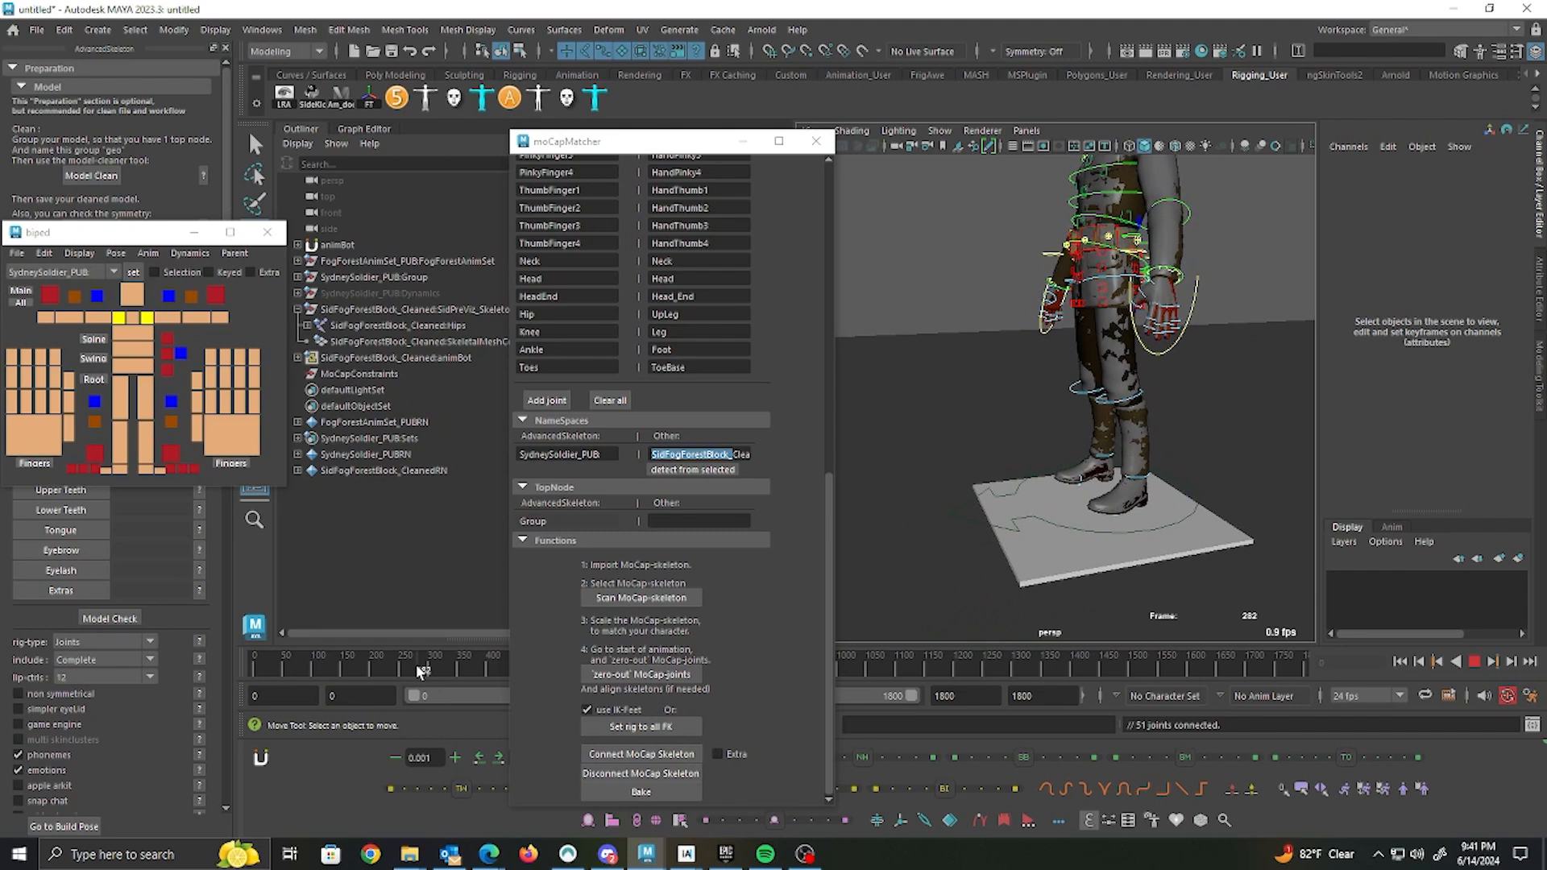
pyautogui.moveTo(472, 666); pyautogui.dragTo(491, 665)
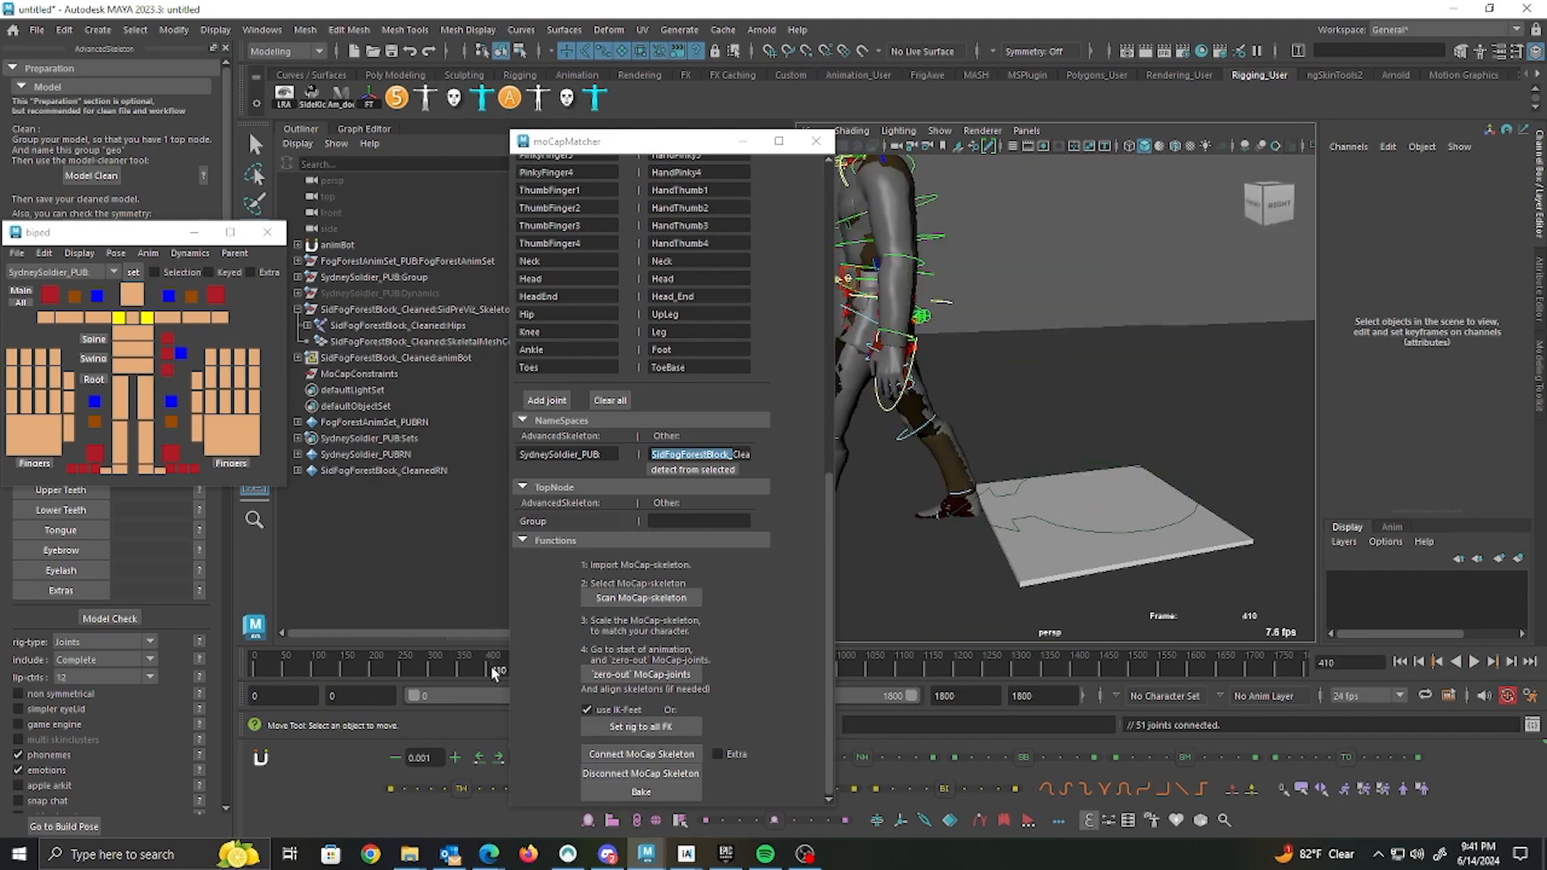
pyautogui.click(1032, 385)
pyautogui.press('f')
pyautogui.moveTo(1187, 509)
pyautogui.keyDown('alt'); pyautogui.mouseDown()
pyautogui.moveTo(1032, 425)
pyautogui.moveTo(1260, 443)
pyautogui.moveTo(1181, 493)
pyautogui.mouseUp(); pyautogui.keyUp('alt')
pyautogui.click(937, 267)
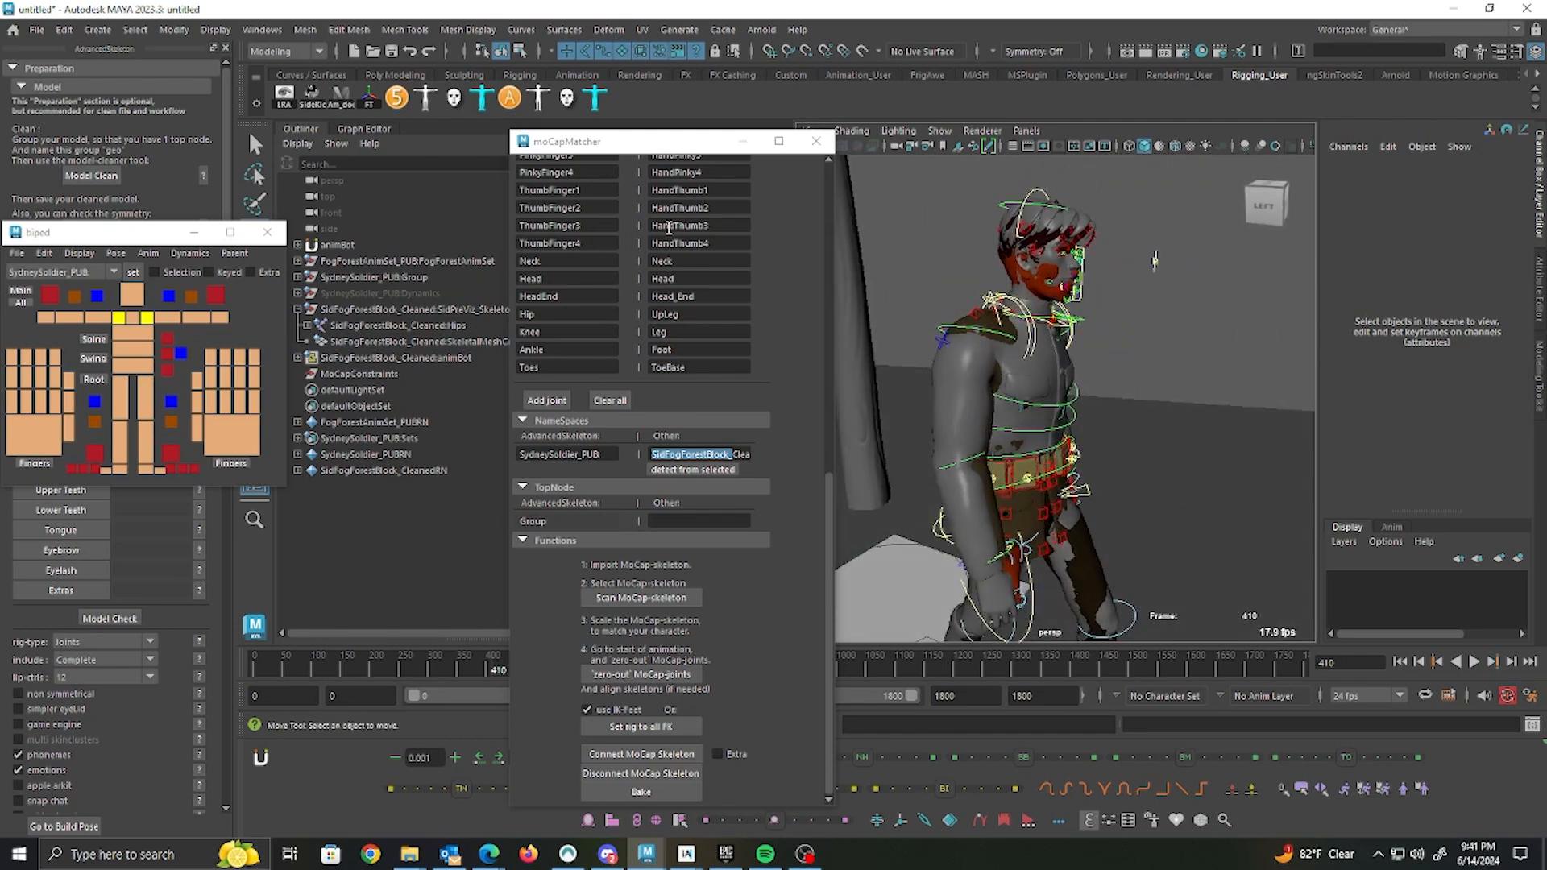
# Step: Hide the SidPreViz_Skeleton mocap group and move the shortened MoCapMatcher window clear of the timeline
pyautogui.click(381, 311)
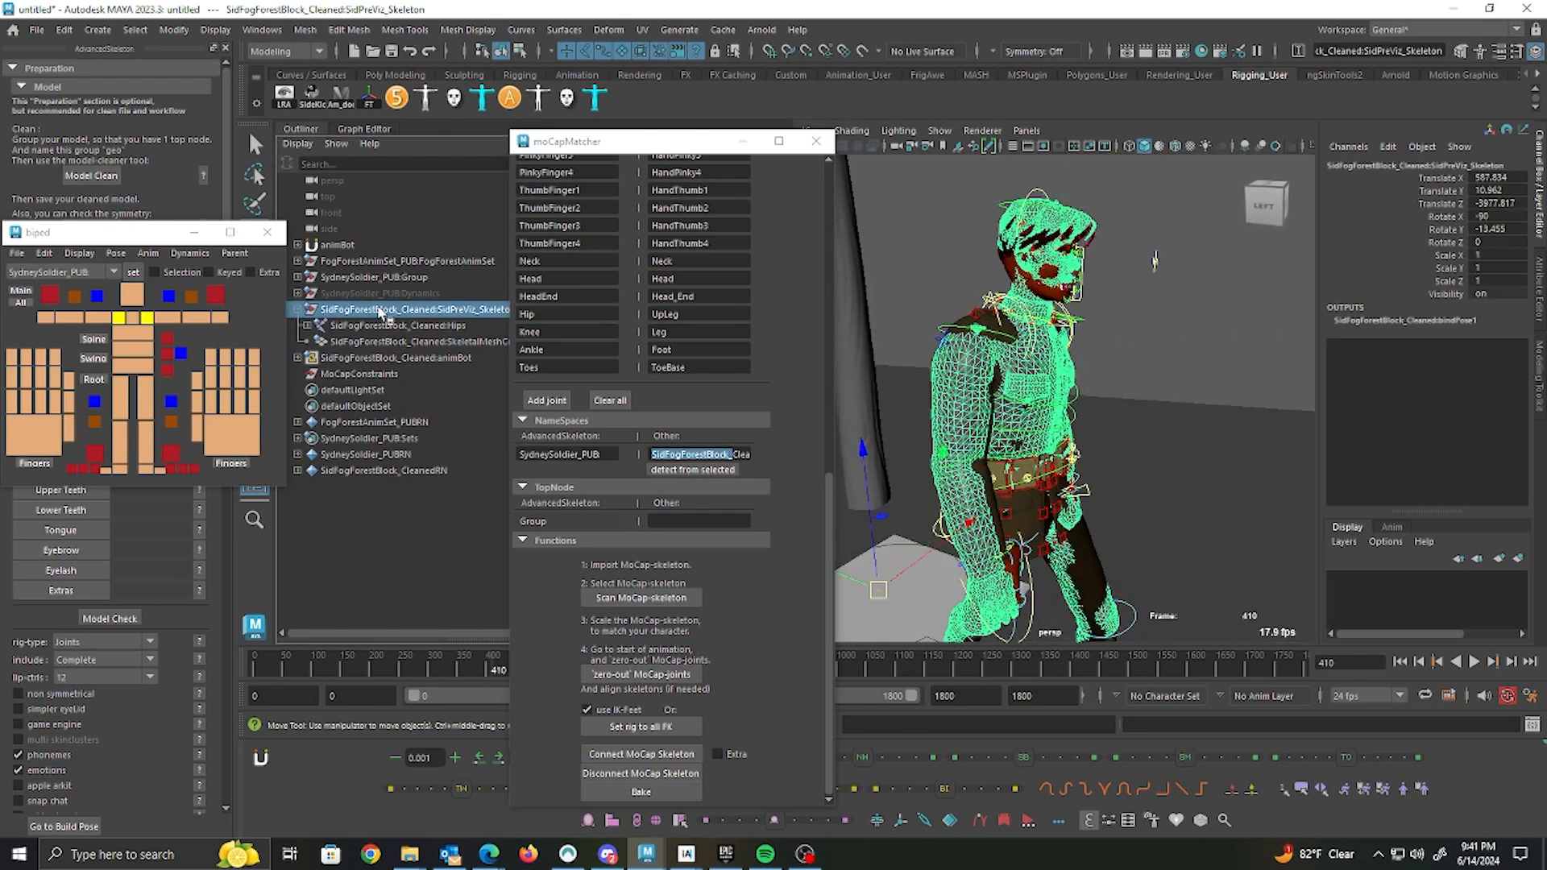
pyautogui.hotkey('ctrl', 'h')
pyautogui.keyDown('alt'); pyautogui.moveTo(1104, 339); pyautogui.dragTo(1074, 324); pyautogui.keyUp('alt')
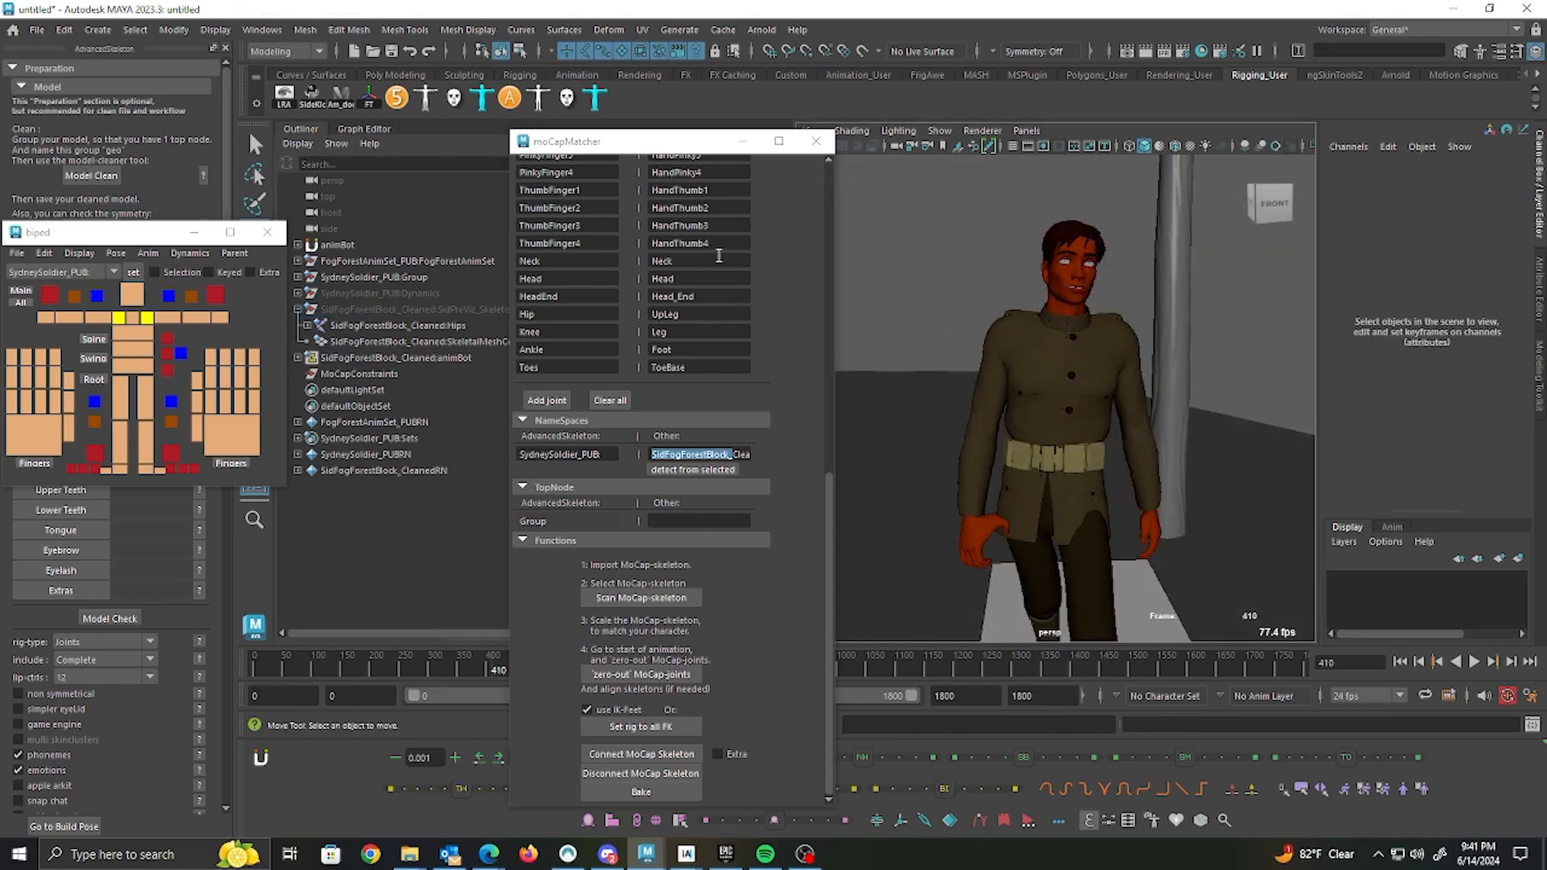
pyautogui.moveTo(666, 153); pyautogui.dragTo(751, 81)
pyautogui.moveTo(896, 730); pyautogui.dragTo(893, 611)
# Step: Play and scrub the animation up to frame 556, checking the soldier's motion from the front and side
pyautogui.hotkey('alt', 'v')
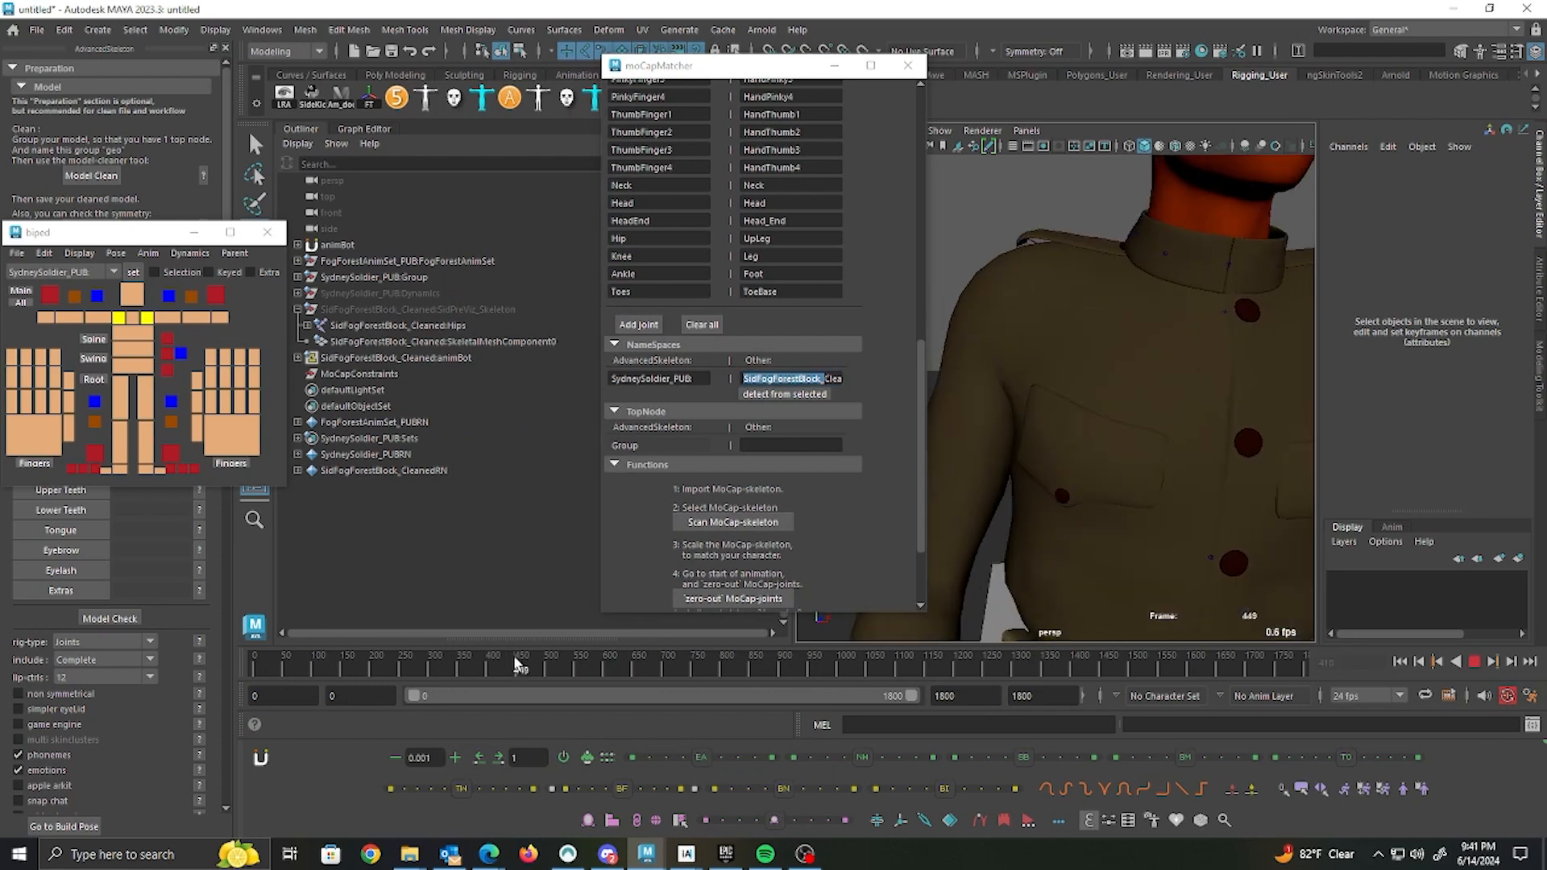
pyautogui.click(501, 666)
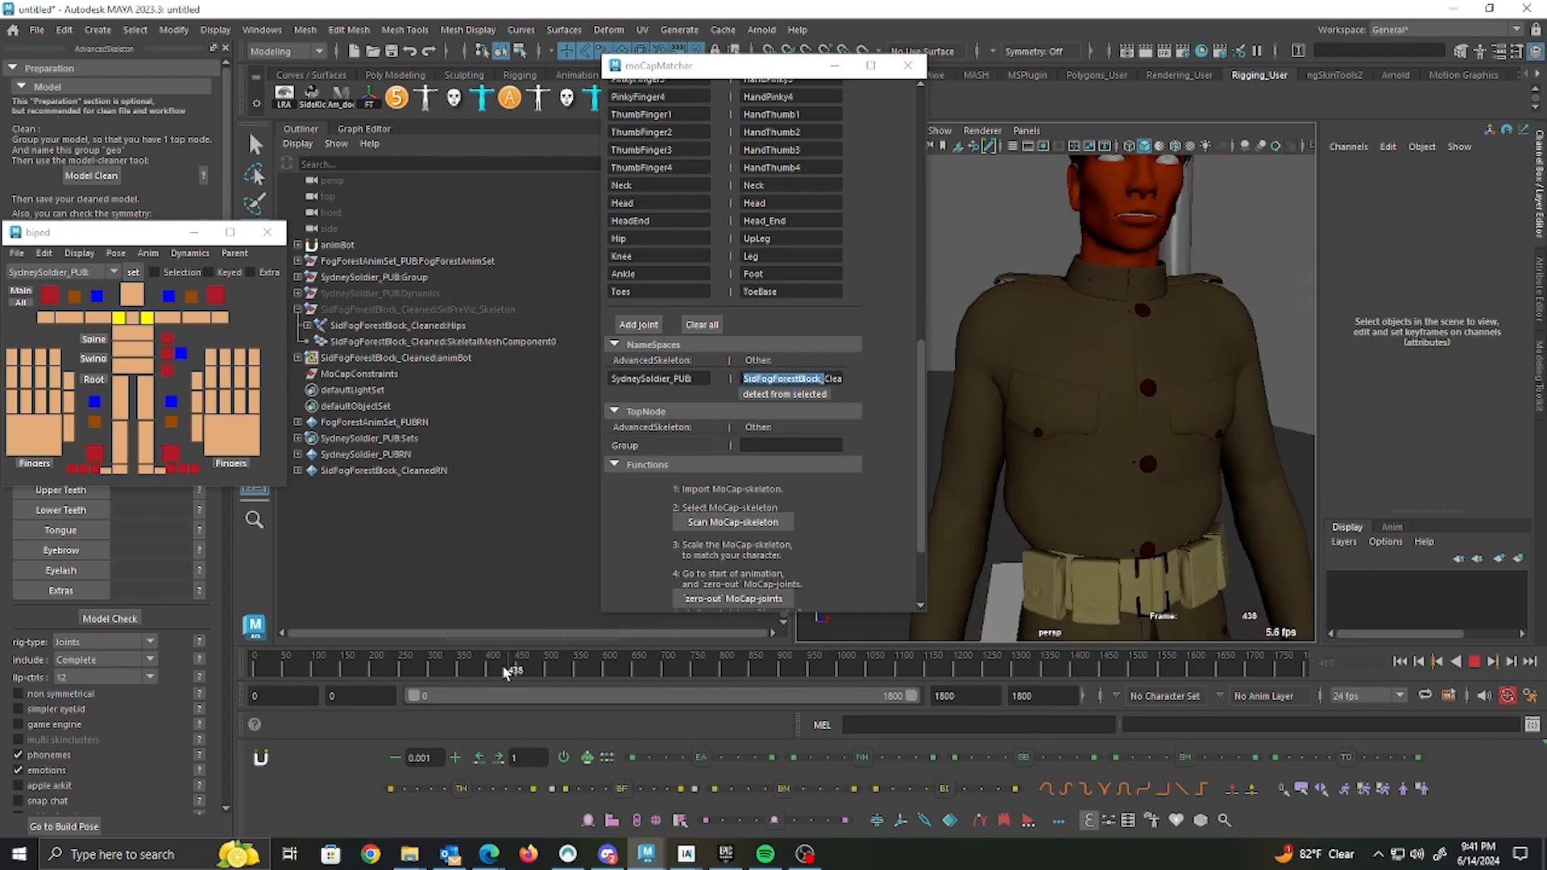
pyautogui.hotkey('alt', 'v')
pyautogui.keyDown('alt'); pyautogui.moveTo(1150, 514); pyautogui.dragTo(964, 591); pyautogui.keyUp('alt')
pyautogui.moveTo(524, 674); pyautogui.dragTo(584, 669)
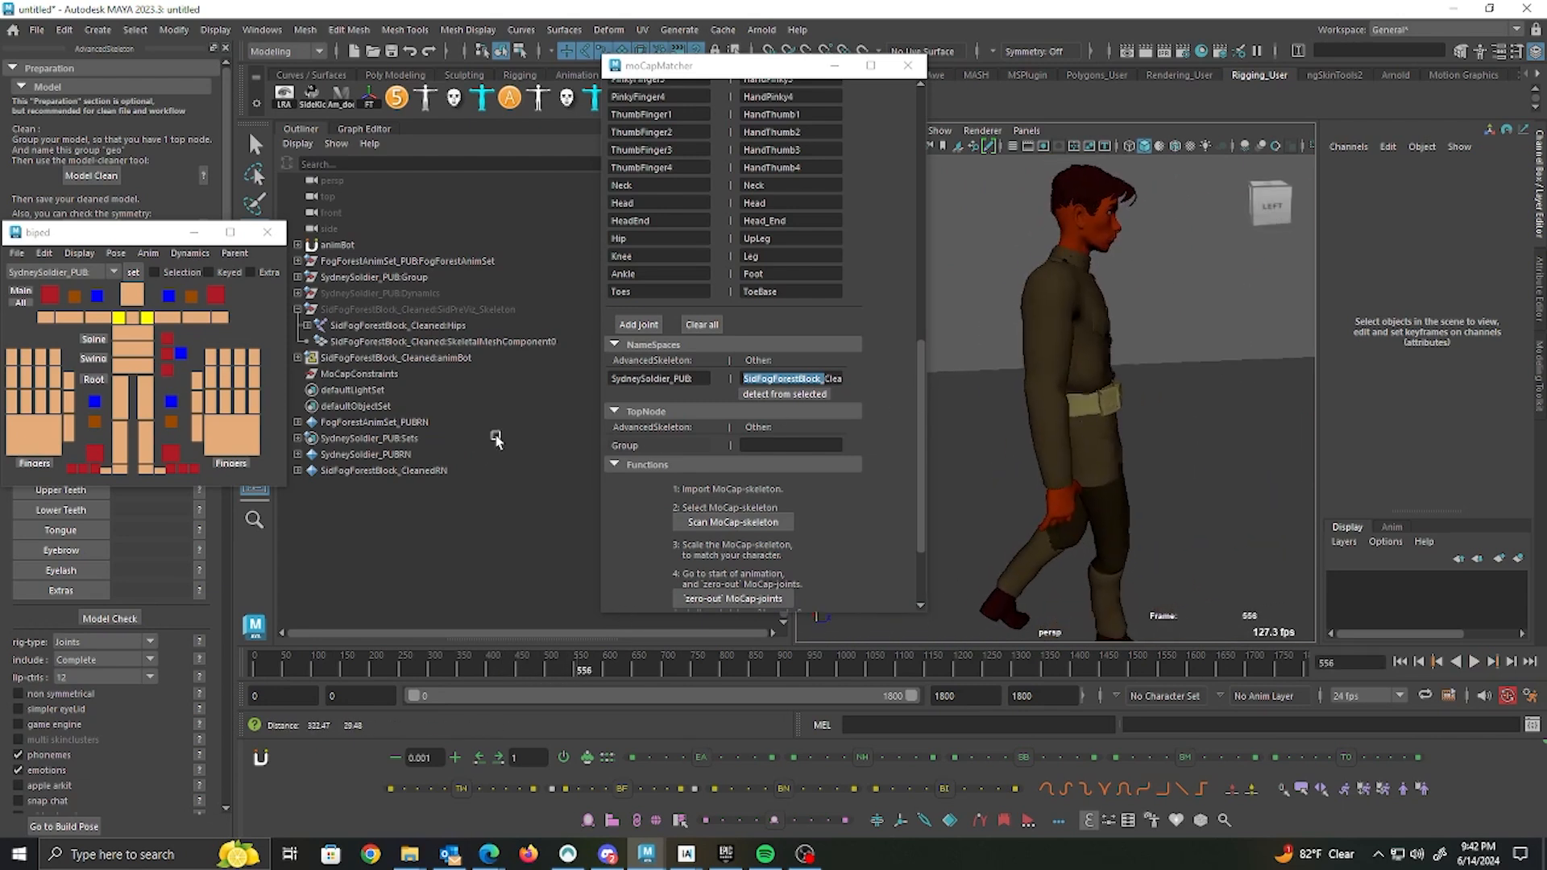
pyautogui.moveTo(1191, 459)
pyautogui.keyDown('alt'); pyautogui.mouseDown()
pyautogui.moveTo(1128, 458)
pyautogui.moveTo(1186, 442)
pyautogui.mouseUp(); pyautogui.keyUp('alt')
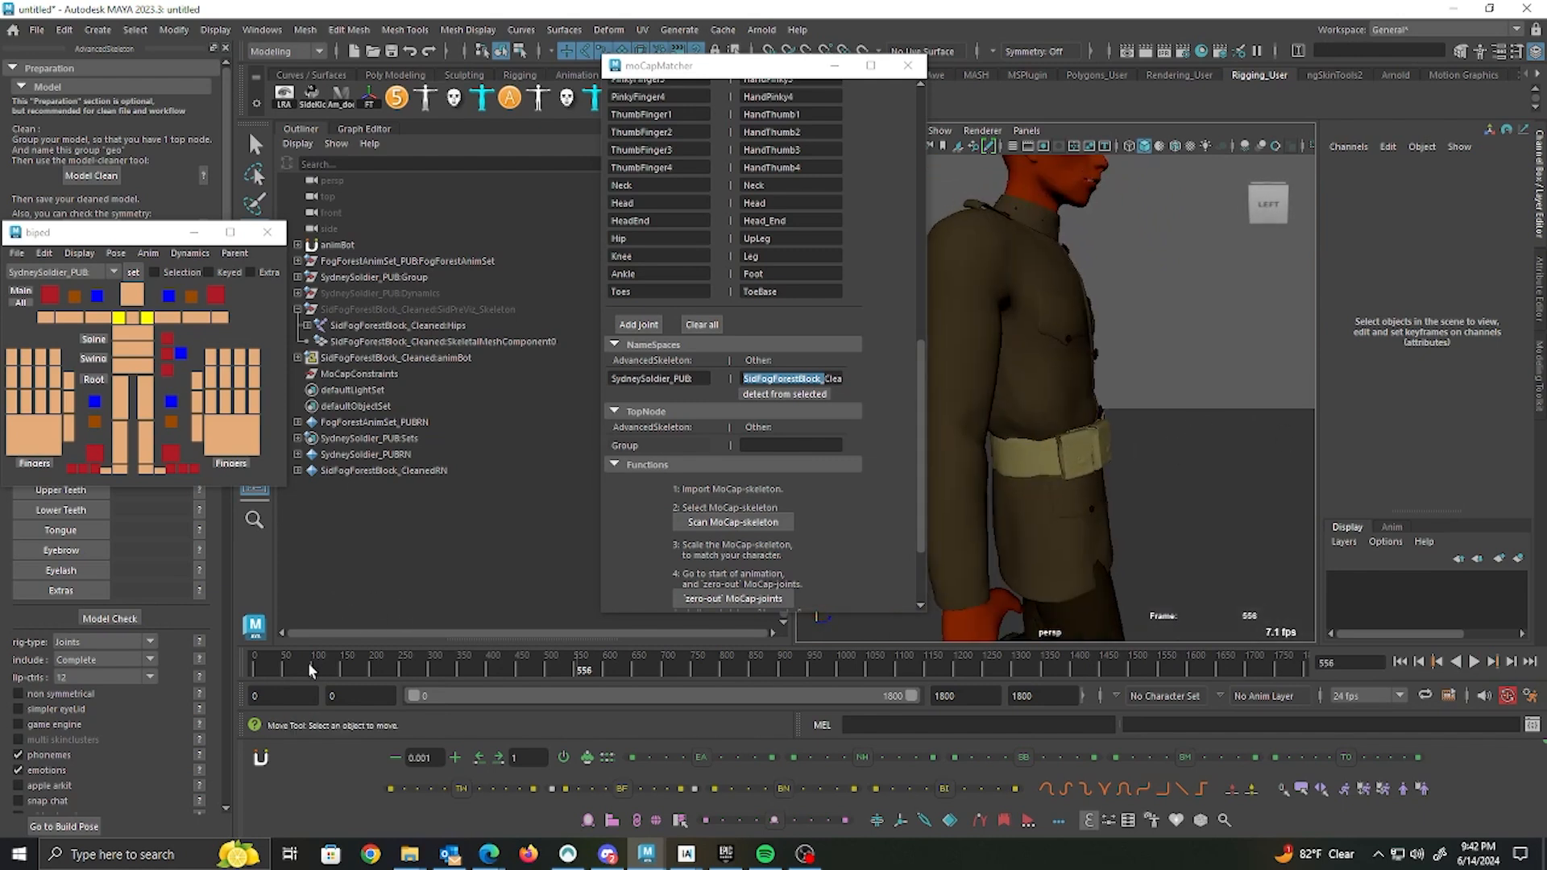
# Step: Return to frame 0 and disconnect the mocap skeleton from the soldier rig in MoCapMatcher
pyautogui.moveTo(311, 670); pyautogui.dragTo(228, 673)
pyautogui.keyDown('alt'); pyautogui.moveTo(1146, 423); pyautogui.dragTo(1077, 448, button='right'); pyautogui.keyUp('alt')
pyautogui.keyDown('alt'); pyautogui.moveTo(1078, 448); pyautogui.dragTo(1077, 321); pyautogui.keyUp('alt')
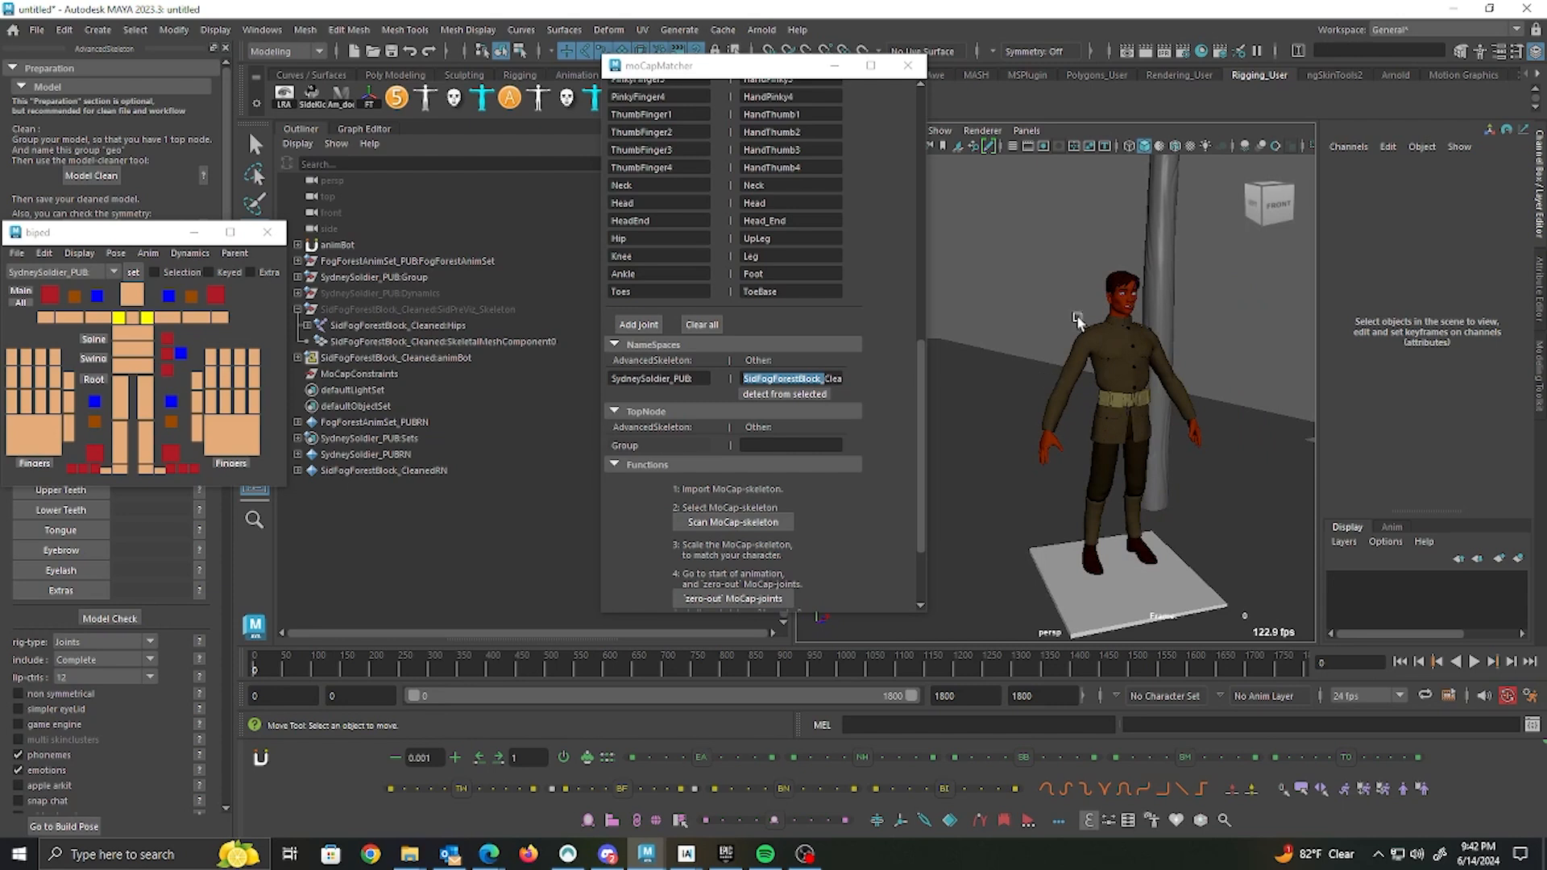
pyautogui.scroll(-3, 884, 571)
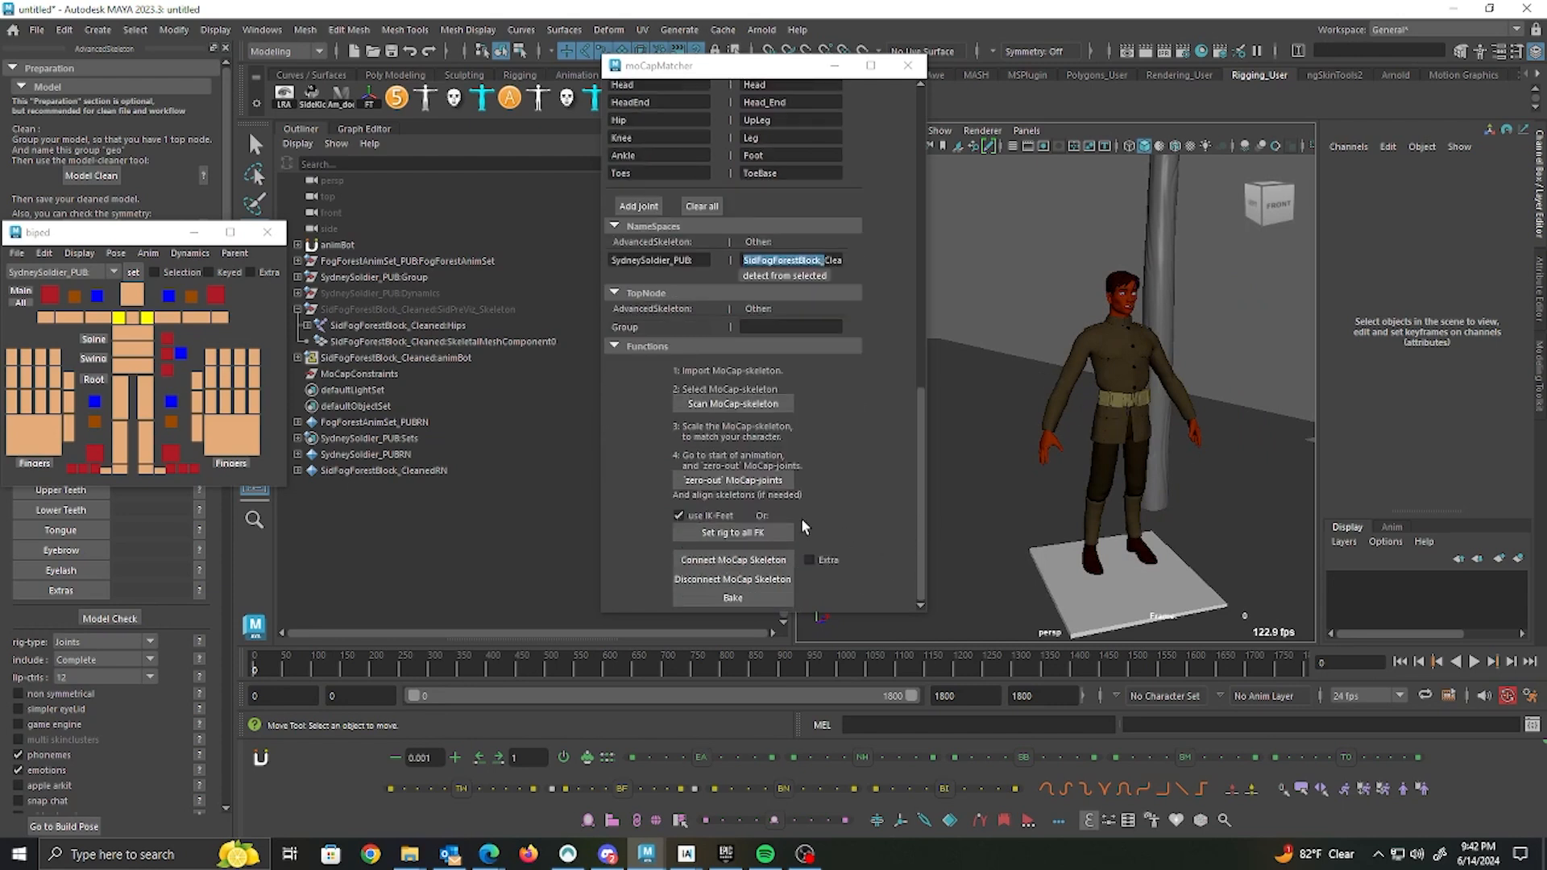
pyautogui.click(769, 580)
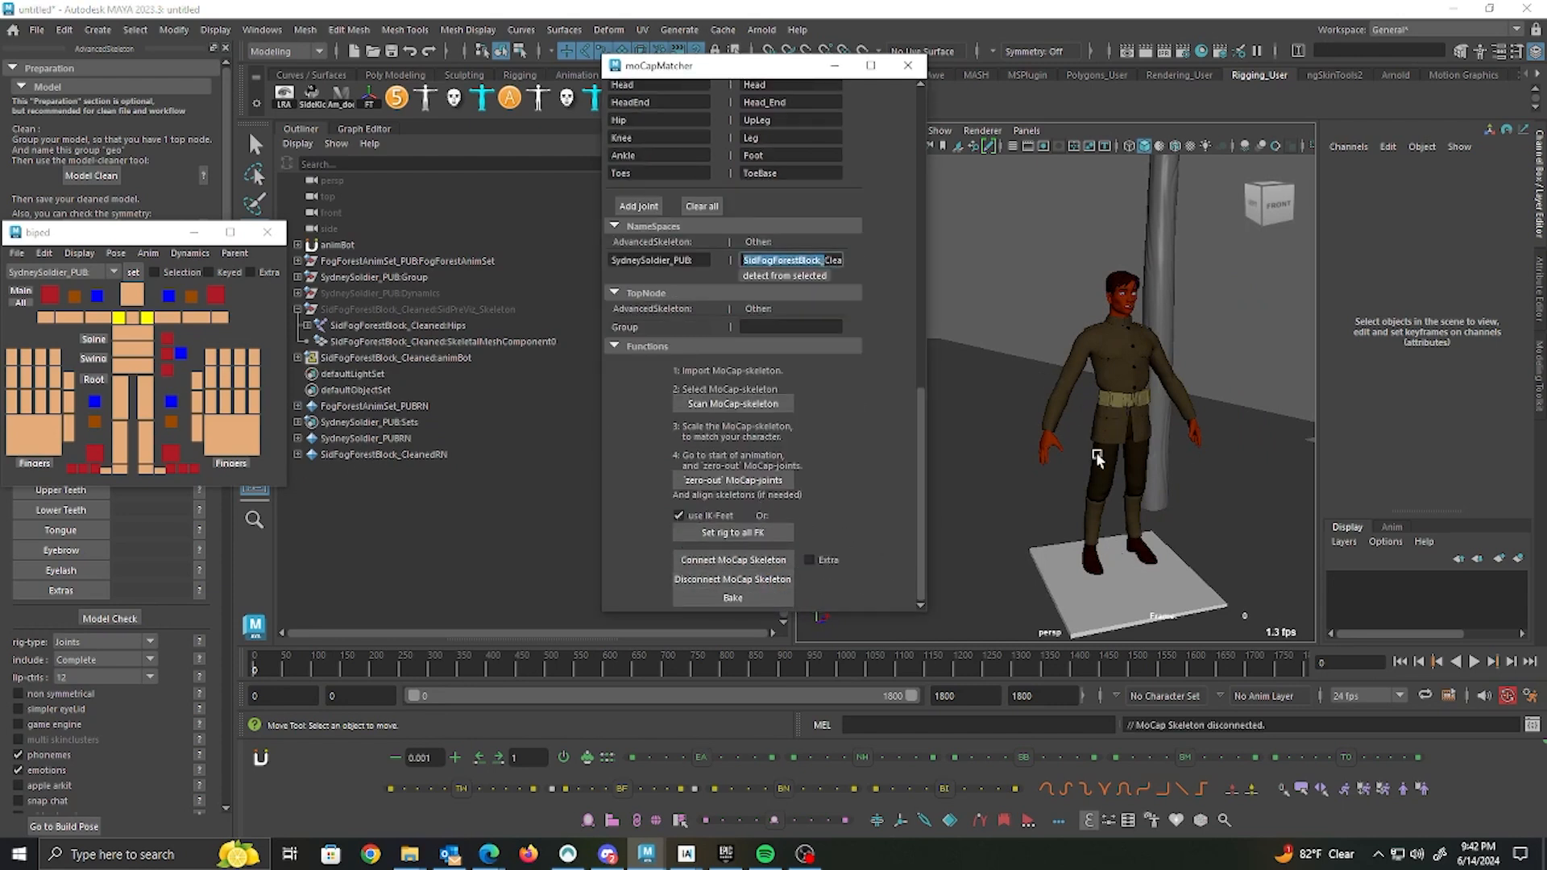
# Step: Unhide the SidPreViz_Skeleton mocap group and hide the polygon meshes in the viewport, leaving the joints on display
pyautogui.click(403, 312)
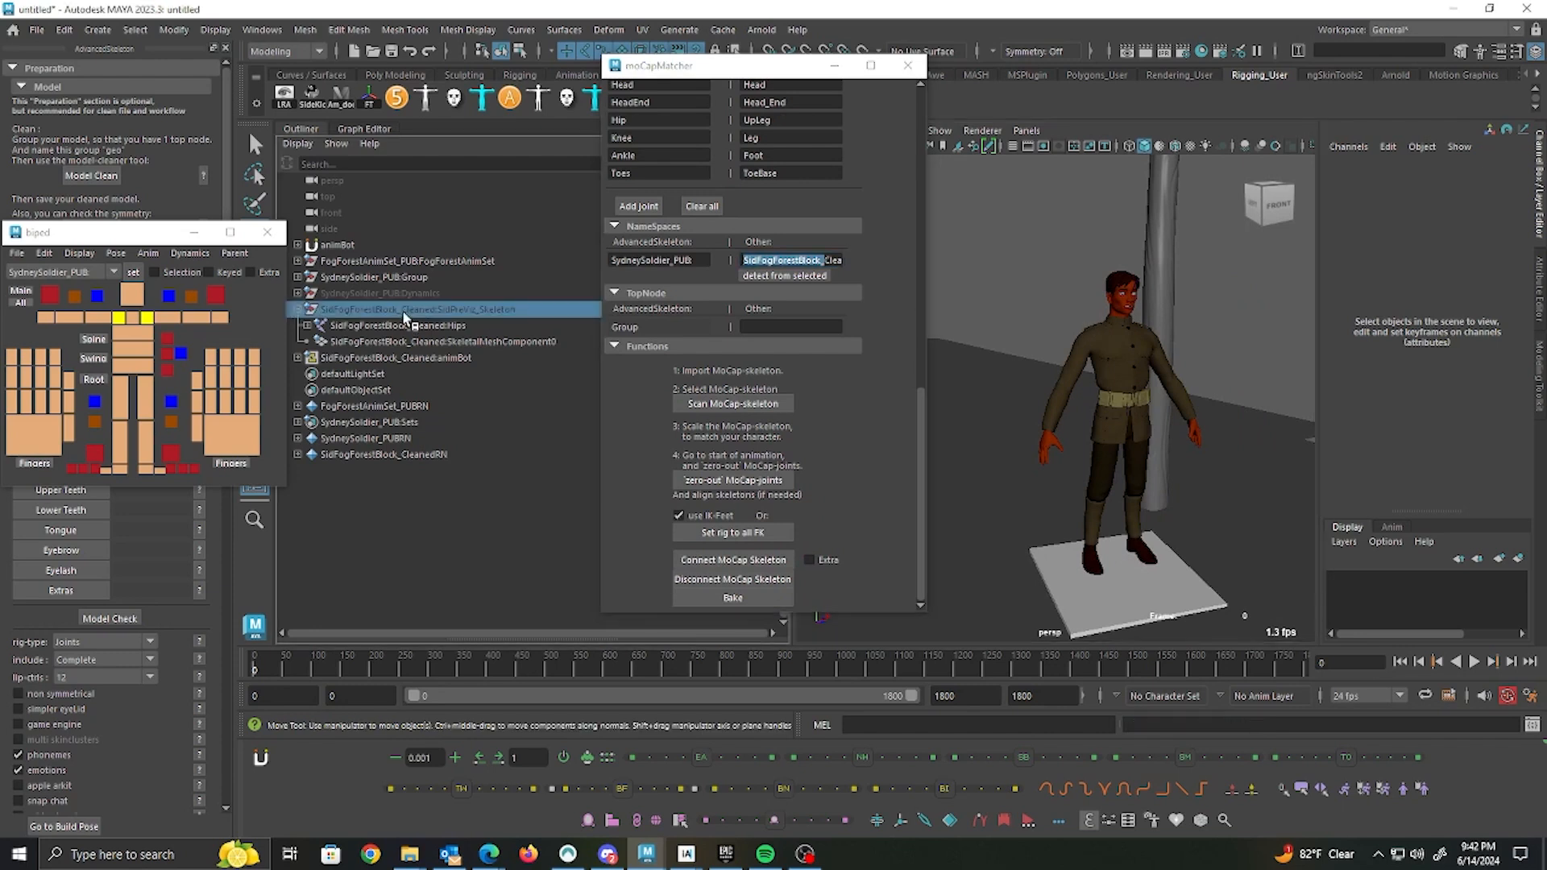
pyautogui.hotkey('shift', 'h')
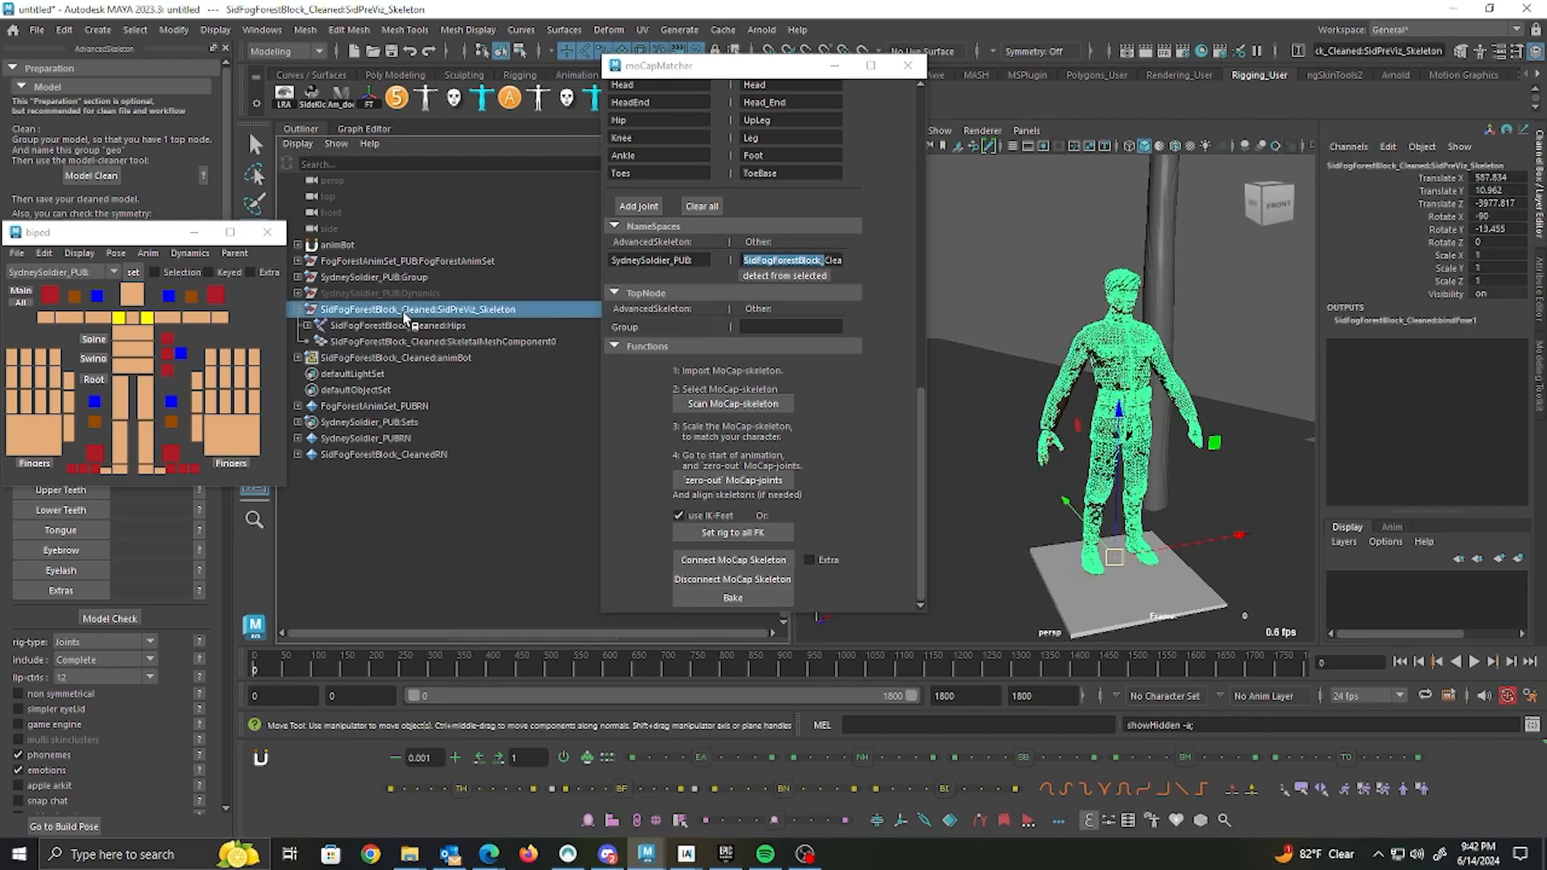
pyautogui.keyDown('alt'); pyautogui.moveTo(1105, 307); pyautogui.dragTo(1119, 356); pyautogui.keyUp('alt')
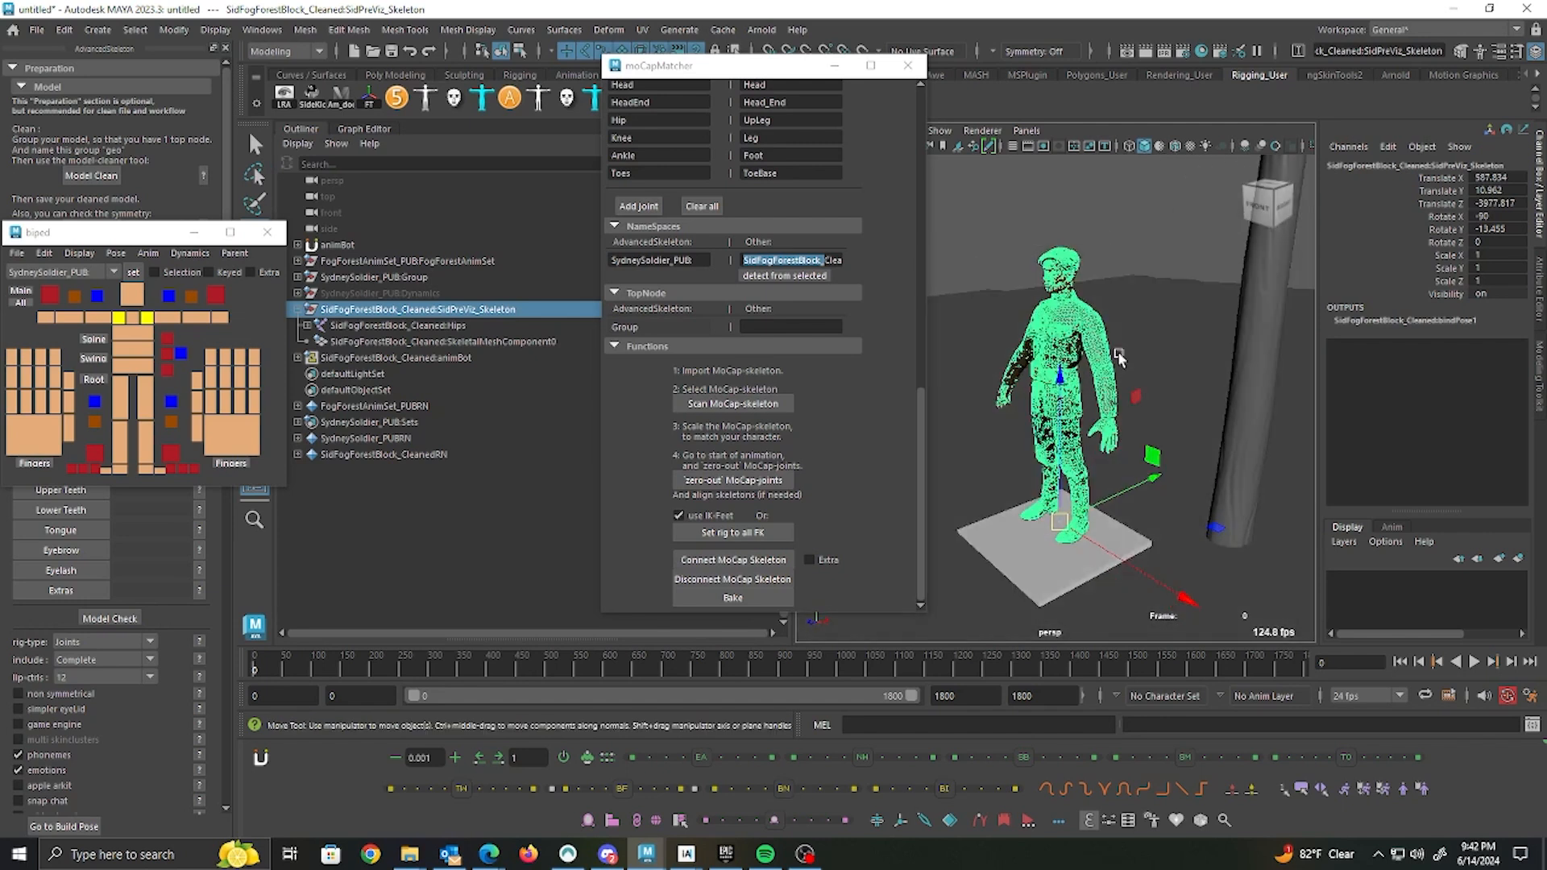
pyautogui.hotkey('alt', '1')
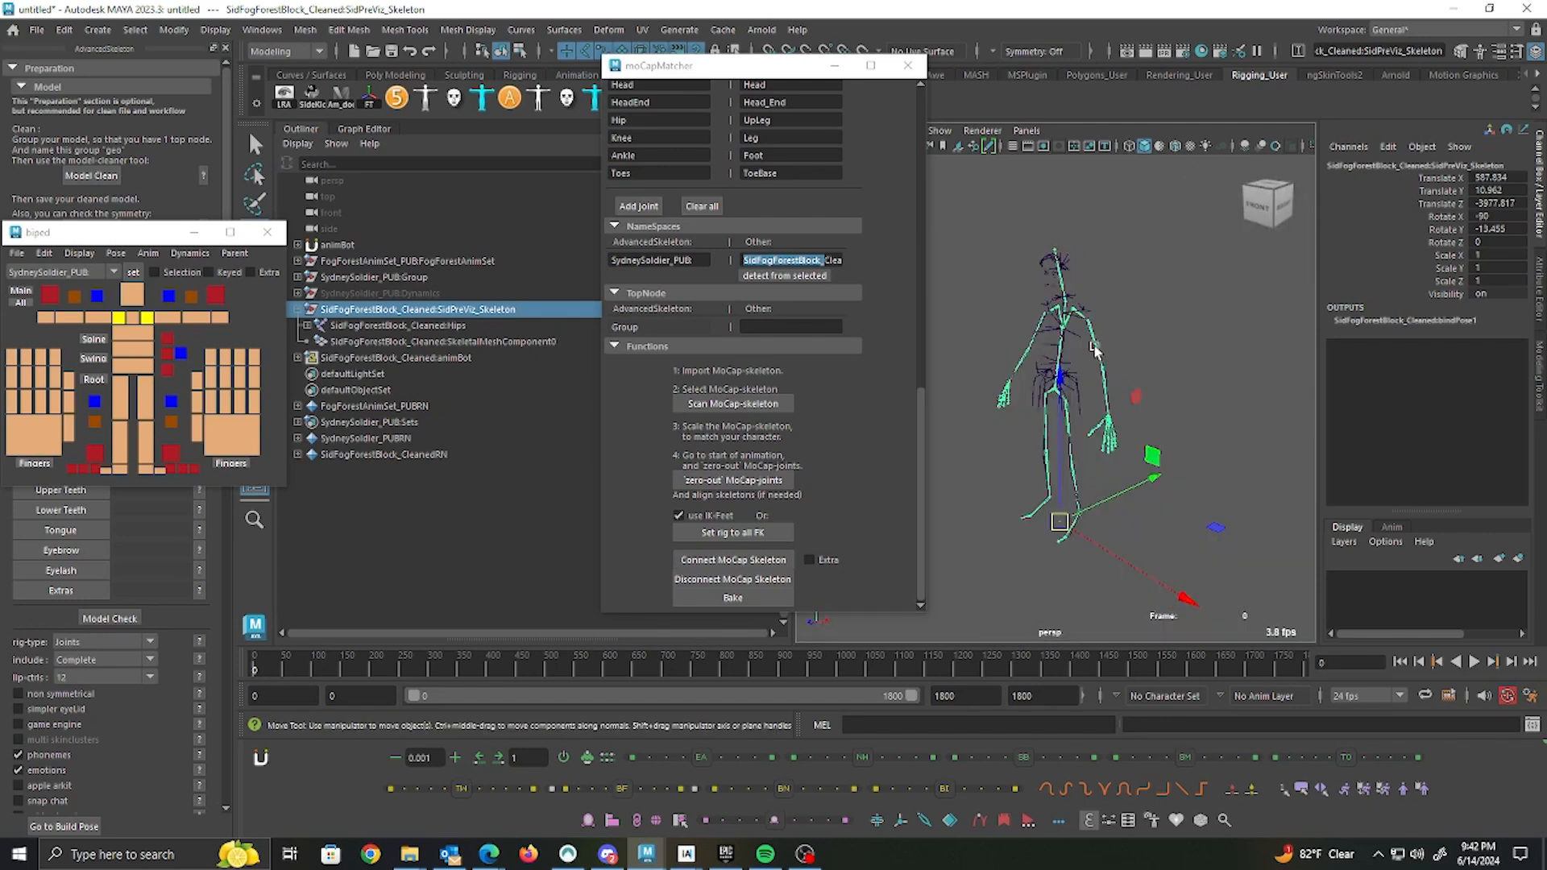
# Step: Examine the mocap Spine1 and Spine joints and compare the mocap Hips joint with the soldier's Root_M joint
pyautogui.scroll(10, 1087, 349)
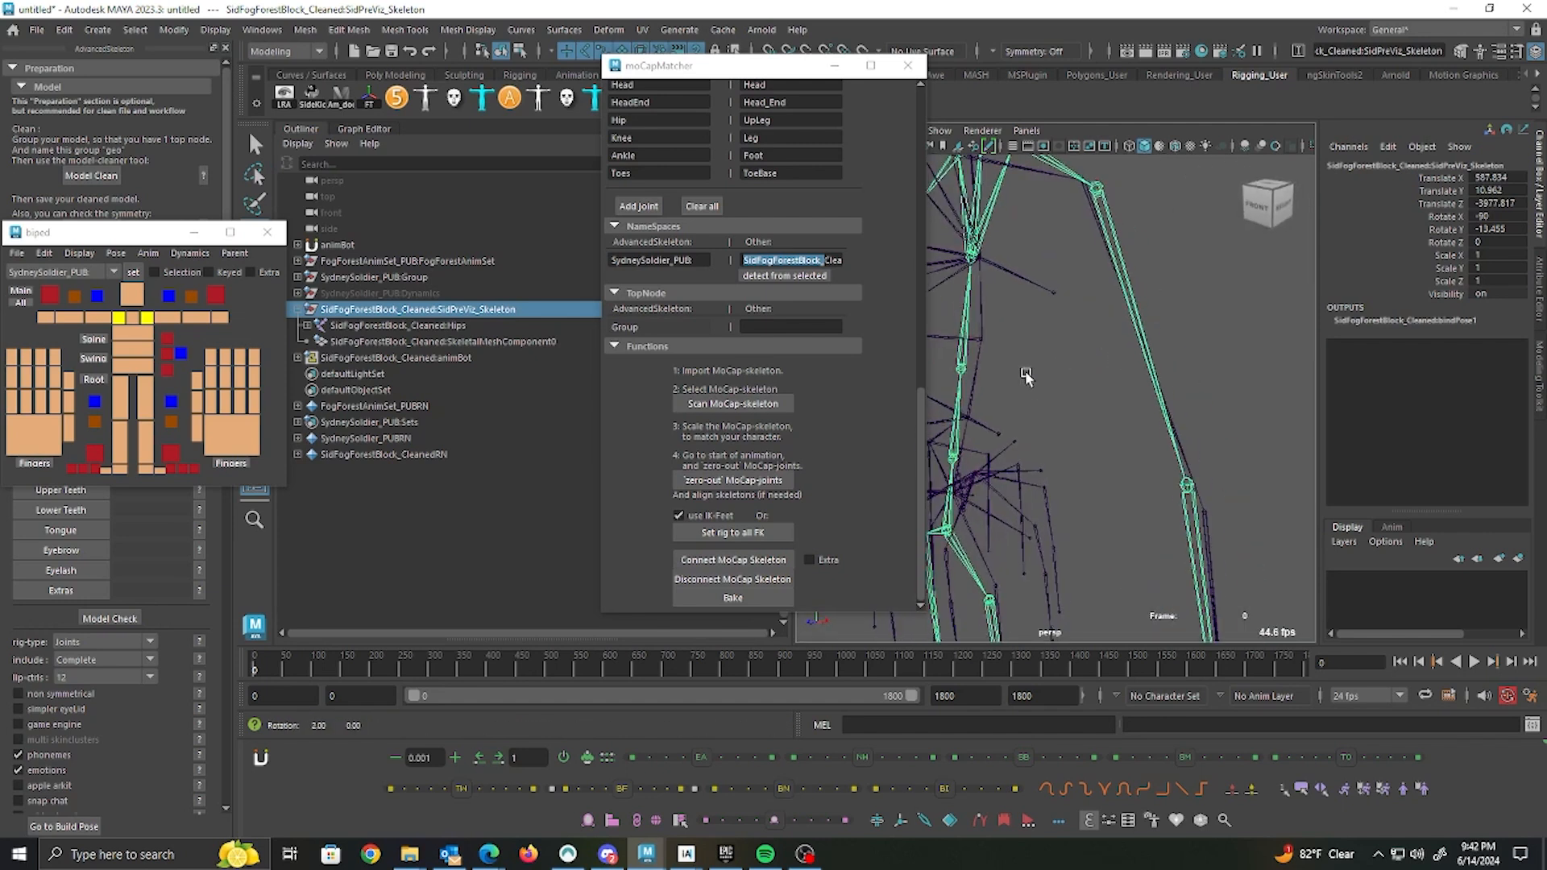
pyautogui.keyDown('alt'); pyautogui.moveTo(1053, 357); pyautogui.dragTo(1164, 370, button='middle'); pyautogui.keyUp('alt')
pyautogui.keyDown('alt'); pyautogui.moveTo(1163, 370); pyautogui.dragTo(1129, 360); pyautogui.keyUp('alt')
pyautogui.click(1129, 346)
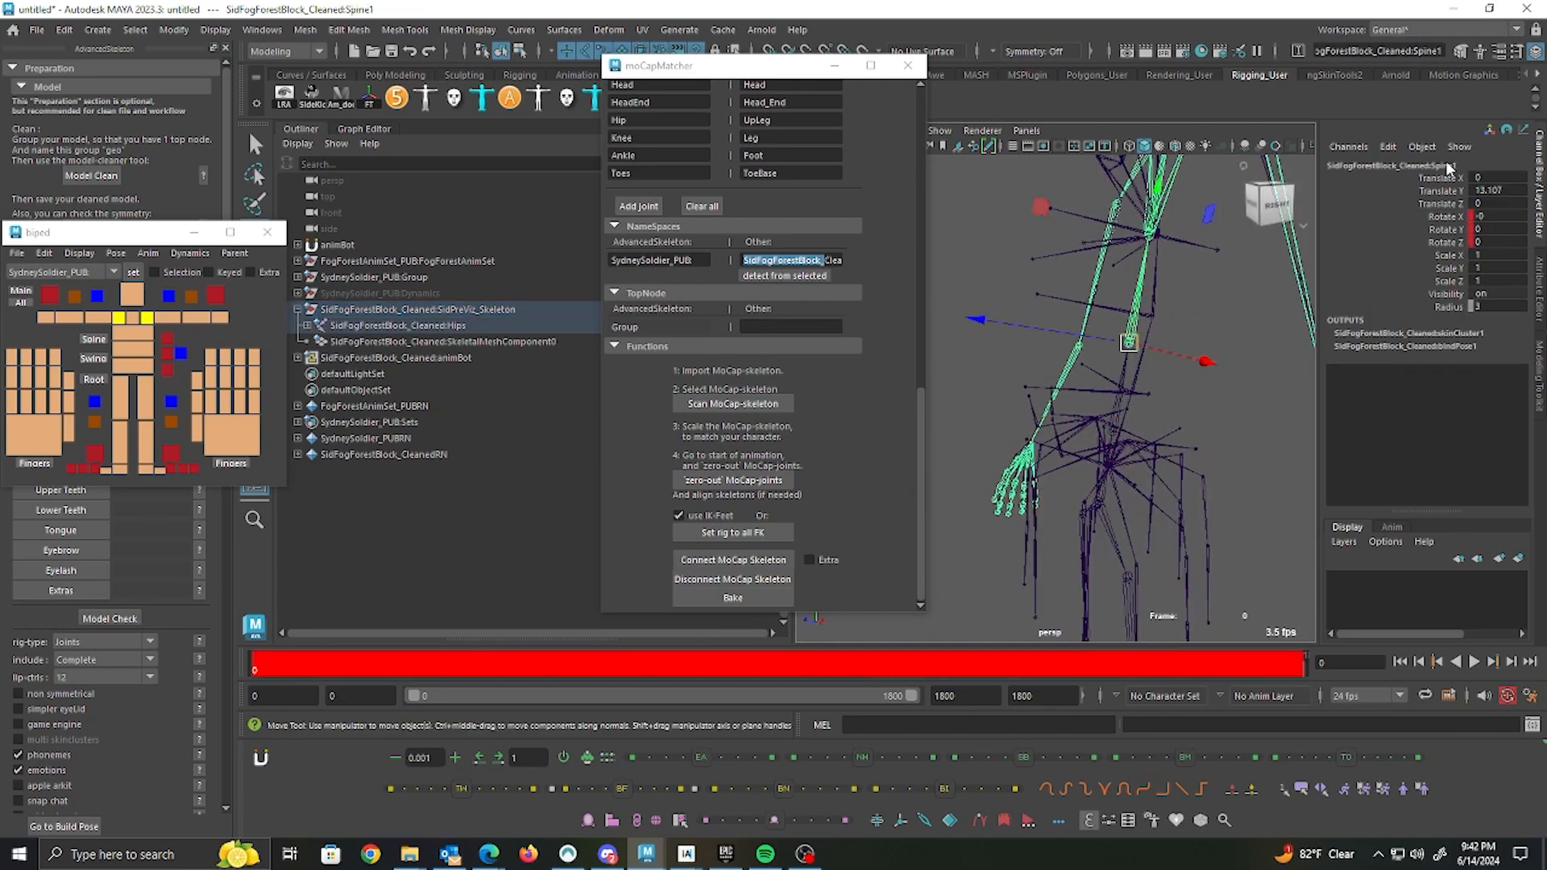
pyautogui.click(1114, 405)
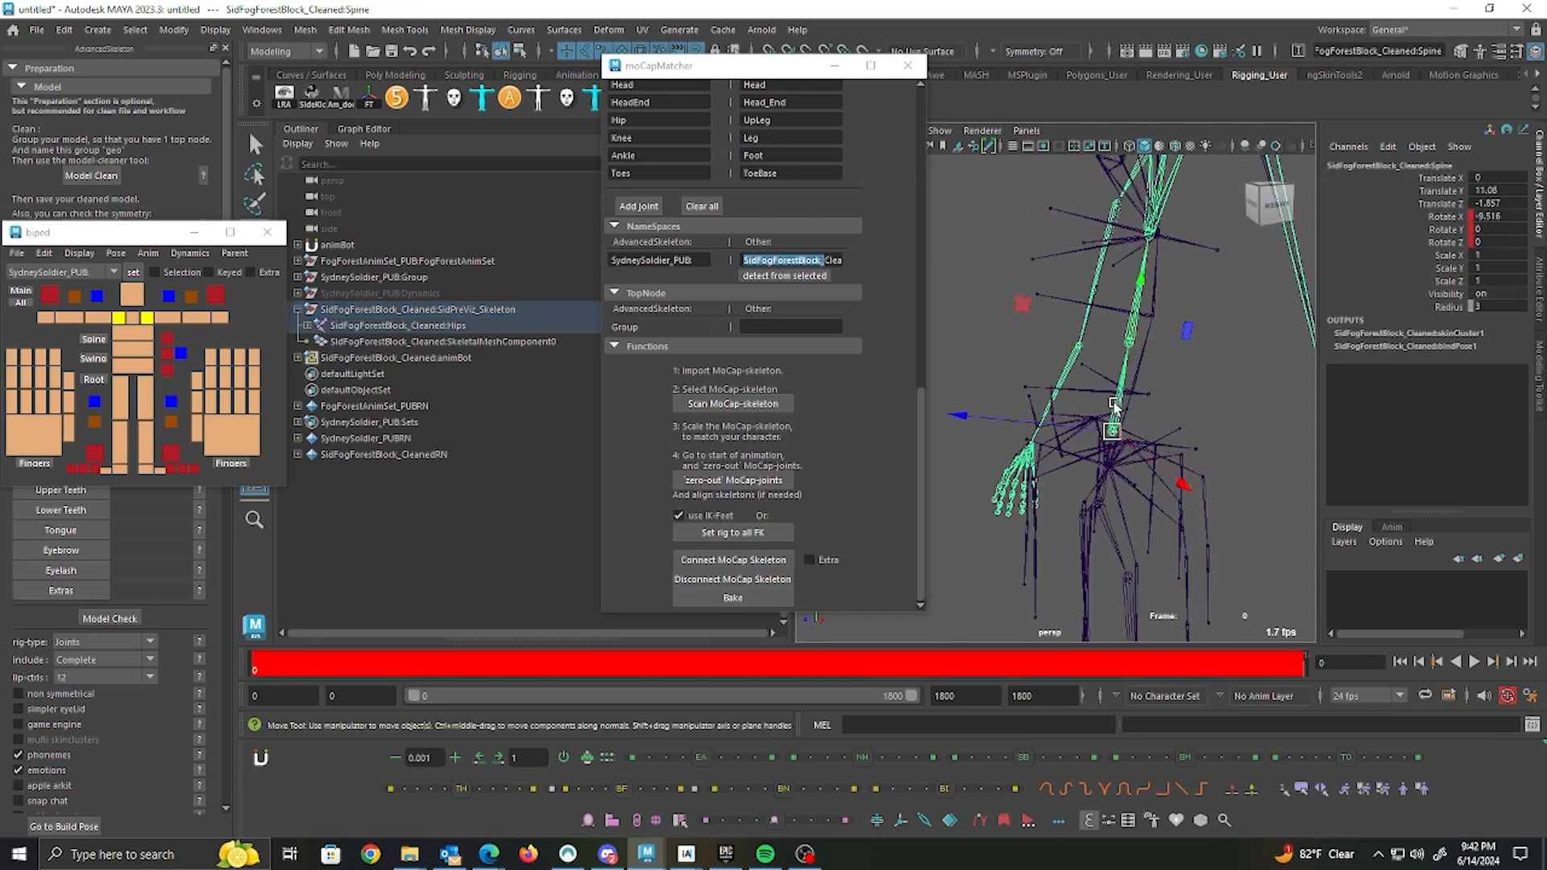
pyautogui.keyDown('alt'); pyautogui.moveTo(1197, 427); pyautogui.dragTo(1097, 401); pyautogui.keyUp('alt')
pyautogui.click(1121, 390)
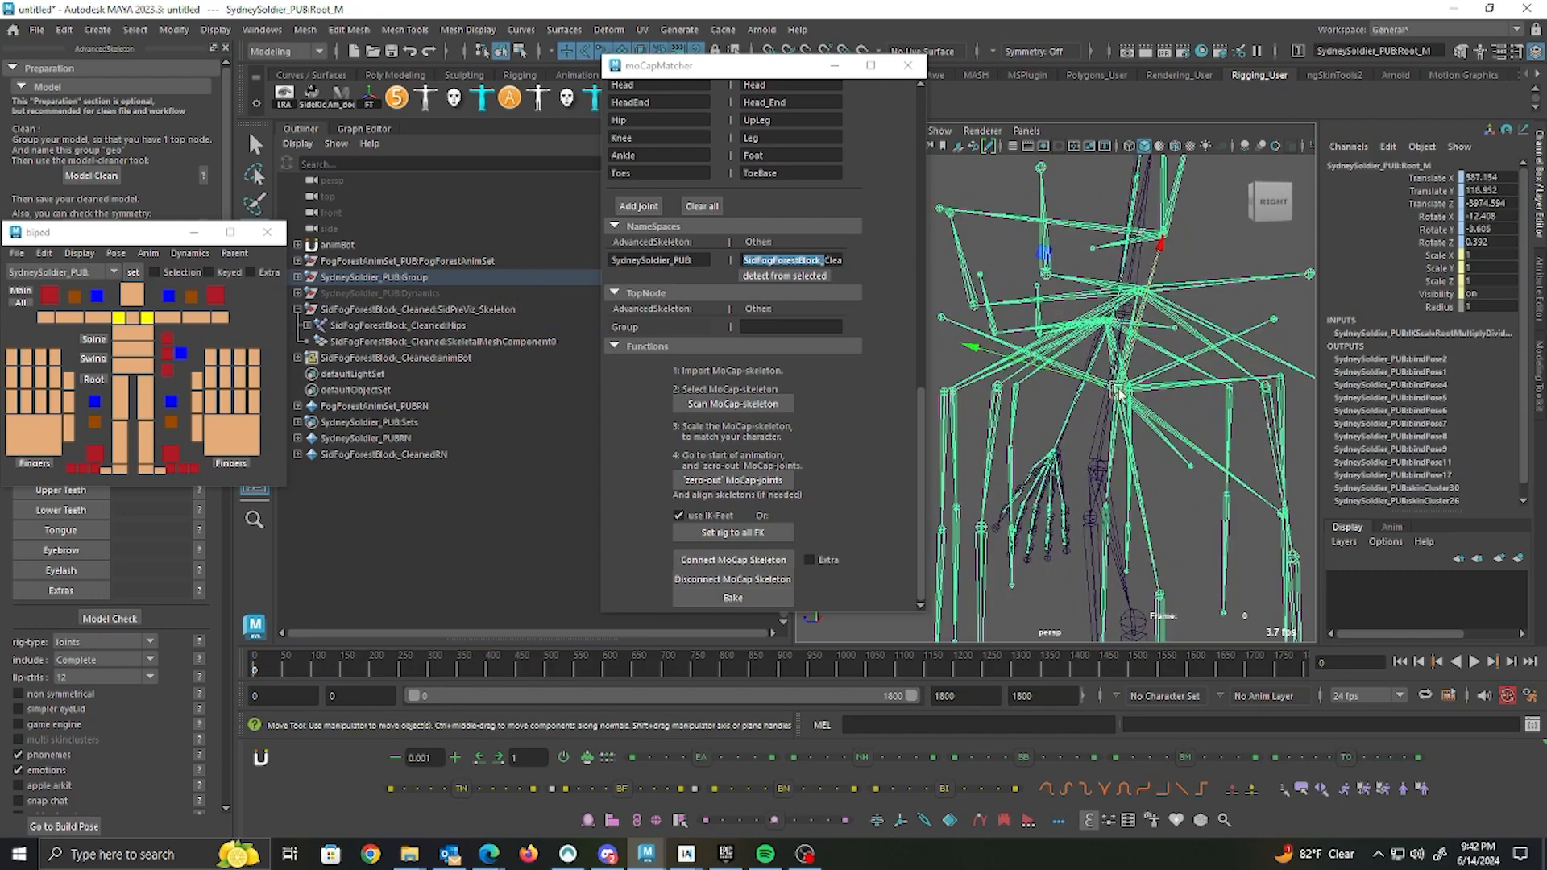
pyautogui.click(1094, 471)
pyautogui.moveTo(1093, 472)
pyautogui.keyDown('alt'); pyautogui.mouseDown()
pyautogui.moveTo(1092, 490)
pyautogui.moveTo(1252, 486)
pyautogui.moveTo(1132, 488)
pyautogui.moveTo(1096, 446)
pyautogui.mouseUp(); pyautogui.keyUp('alt')
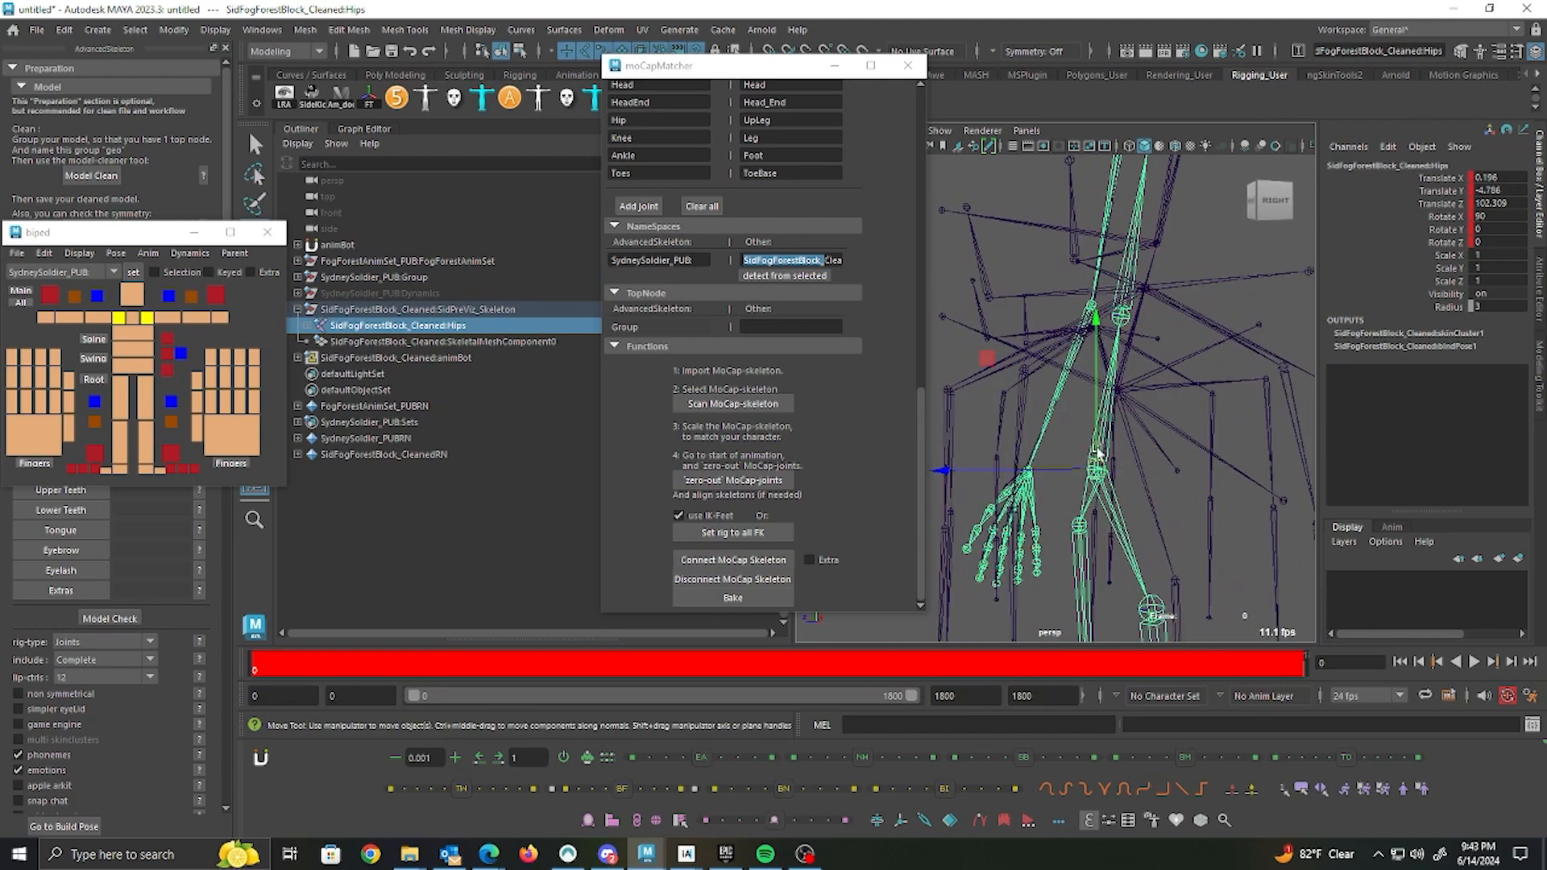
pyautogui.click(1123, 388)
pyautogui.keyDown('alt'); pyautogui.moveTo(1149, 445); pyautogui.dragTo(1095, 470); pyautogui.keyUp('alt')
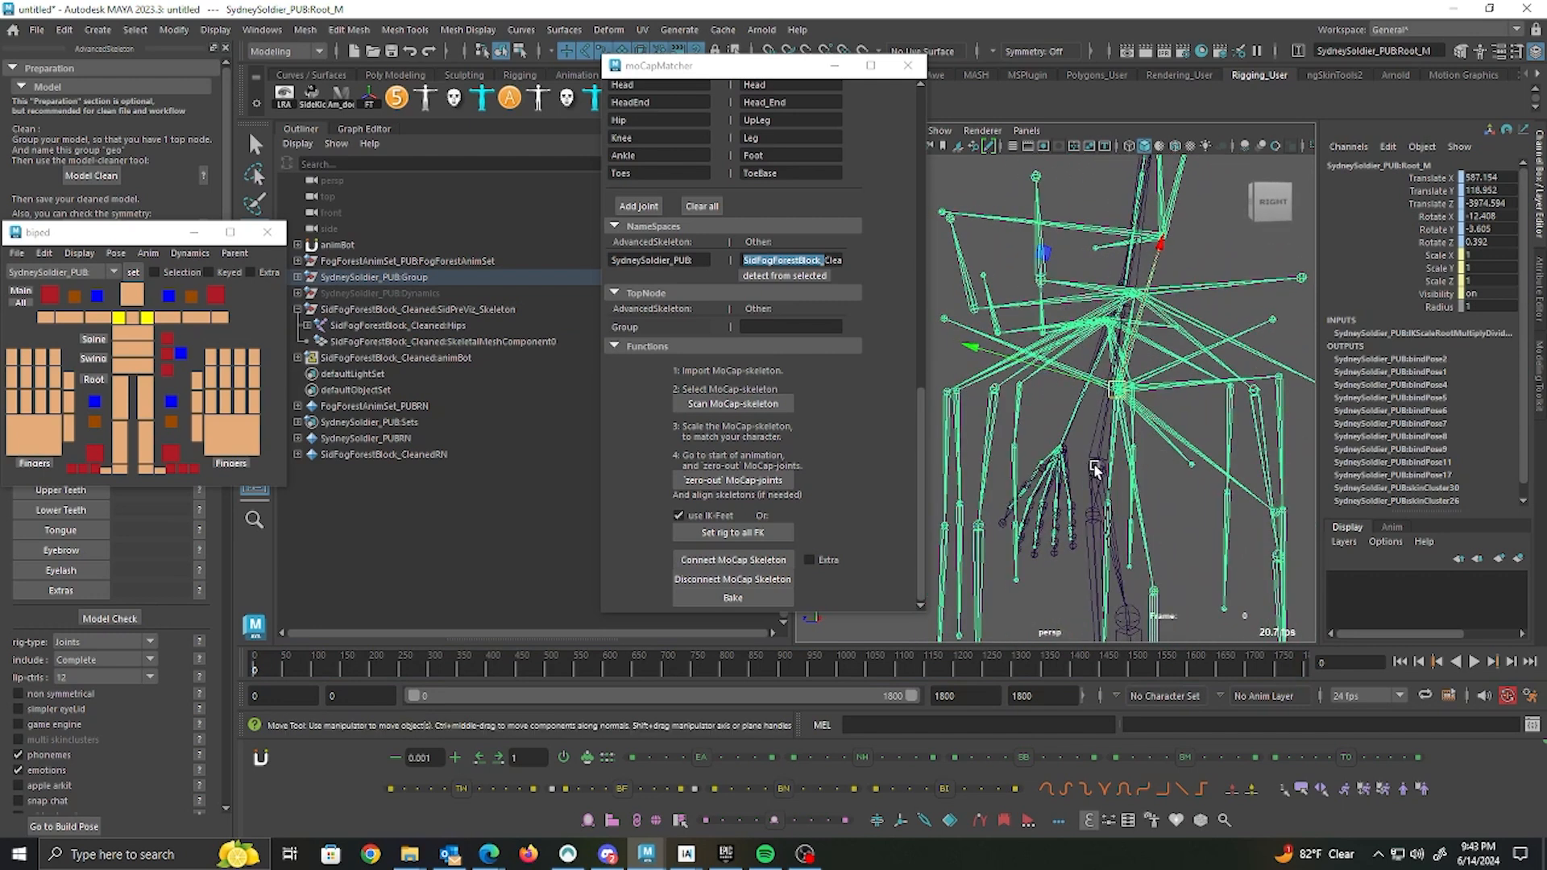
# Step: Move the mocap Hips joint up onto the soldier's Root_M joint
pyautogui.click(1097, 471)
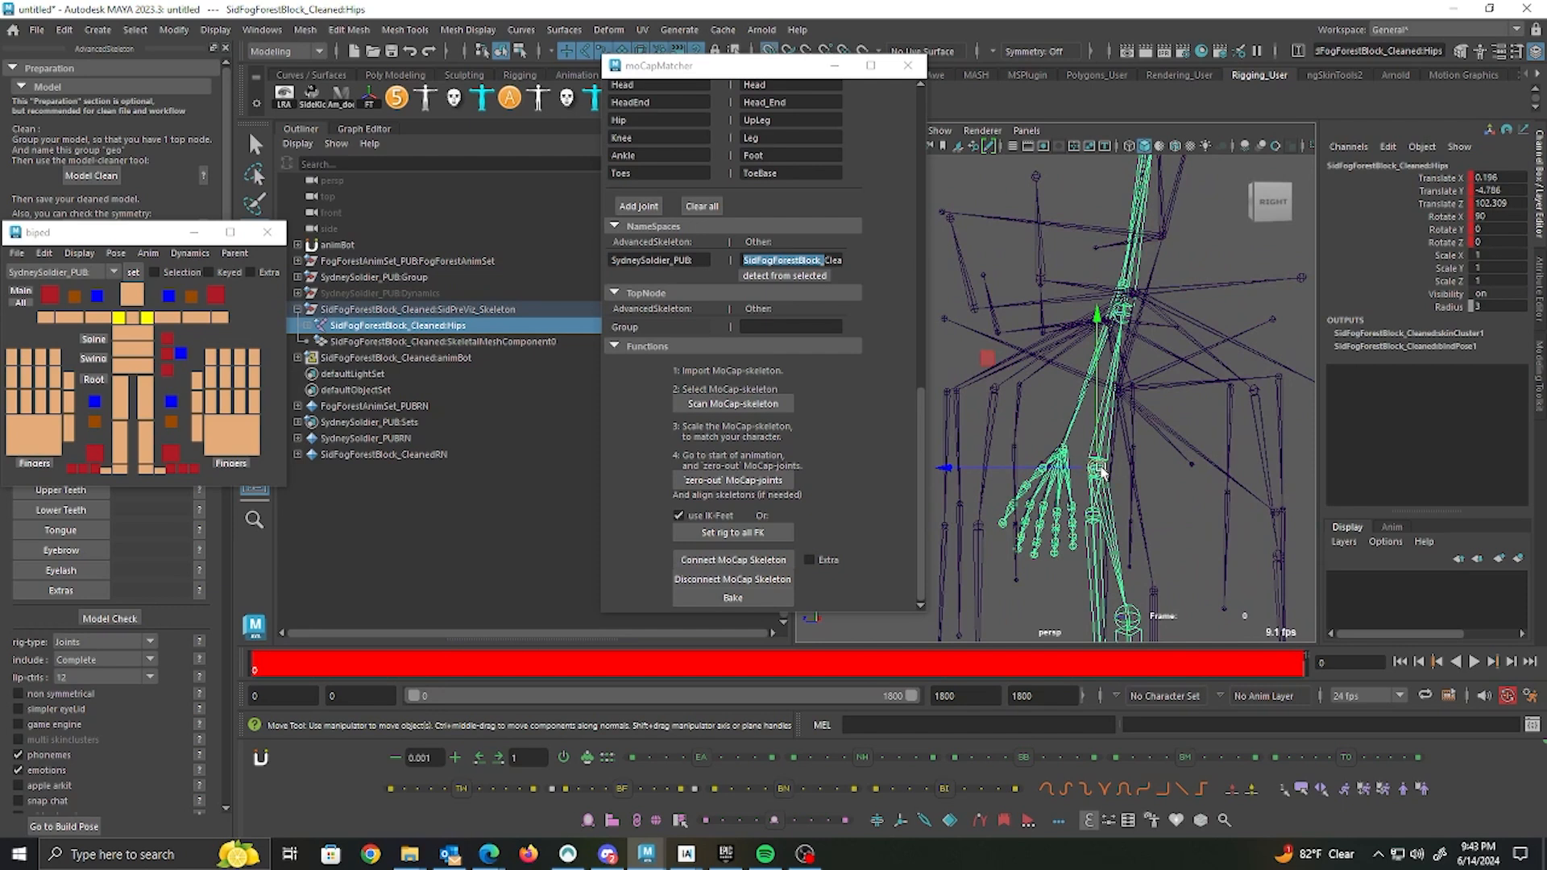
pyautogui.moveTo(1102, 473); pyautogui.dragTo(1117, 393)
pyautogui.keyDown('alt'); pyautogui.moveTo(1078, 472); pyautogui.dragTo(1139, 414); pyautogui.keyUp('alt')
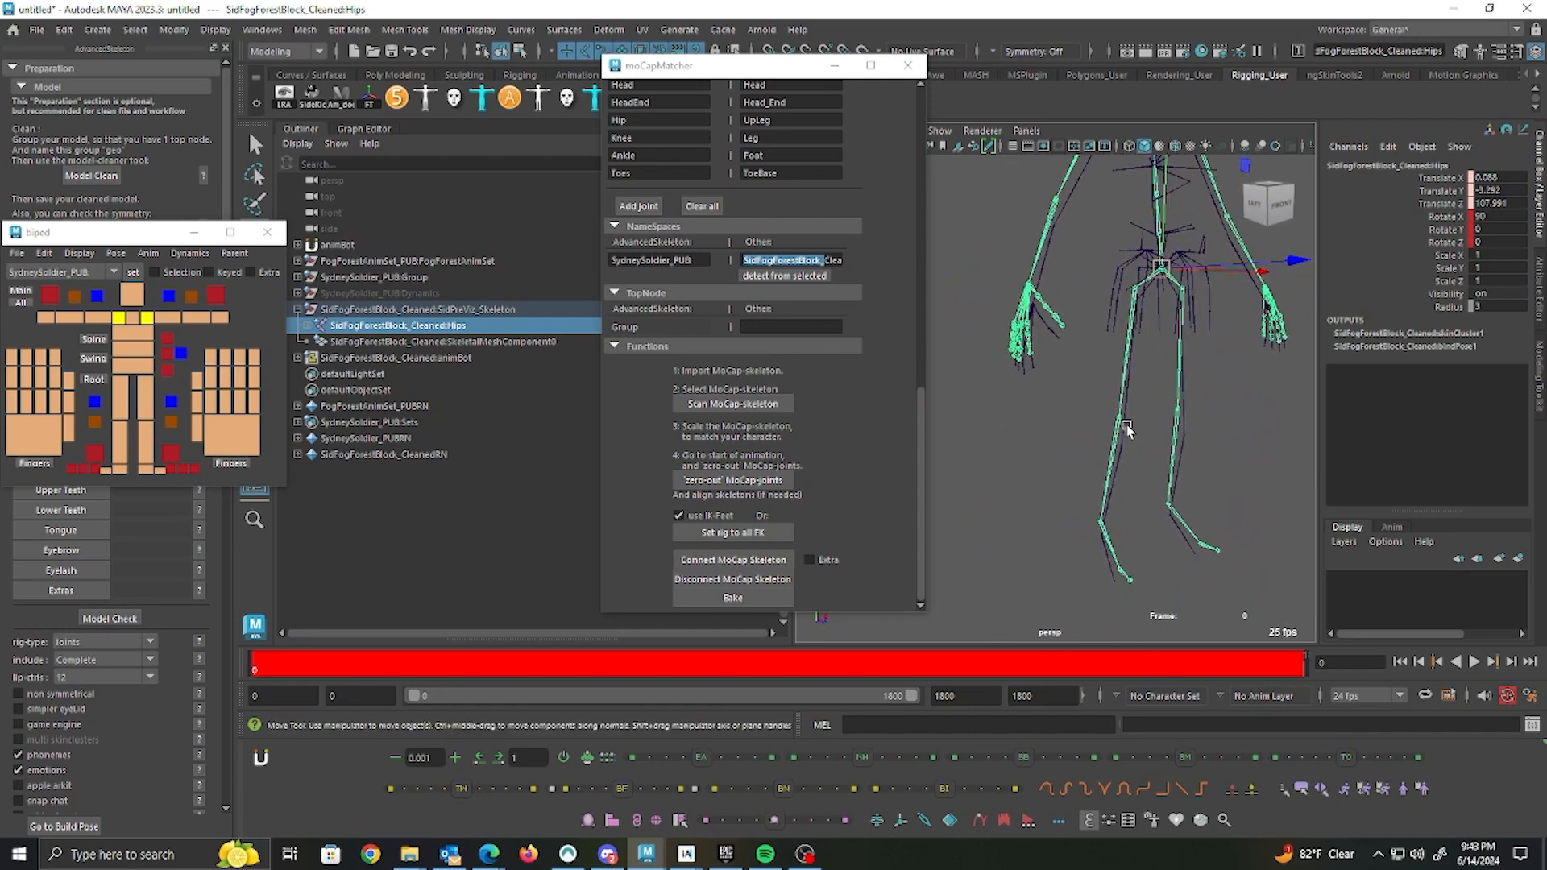
# Step: Reposition the mocap RightLeg and LeftLeg joints at the soldier's knees, undoing the unwanted move
pyautogui.click(1118, 414)
pyautogui.scroll(5, 1117, 485)
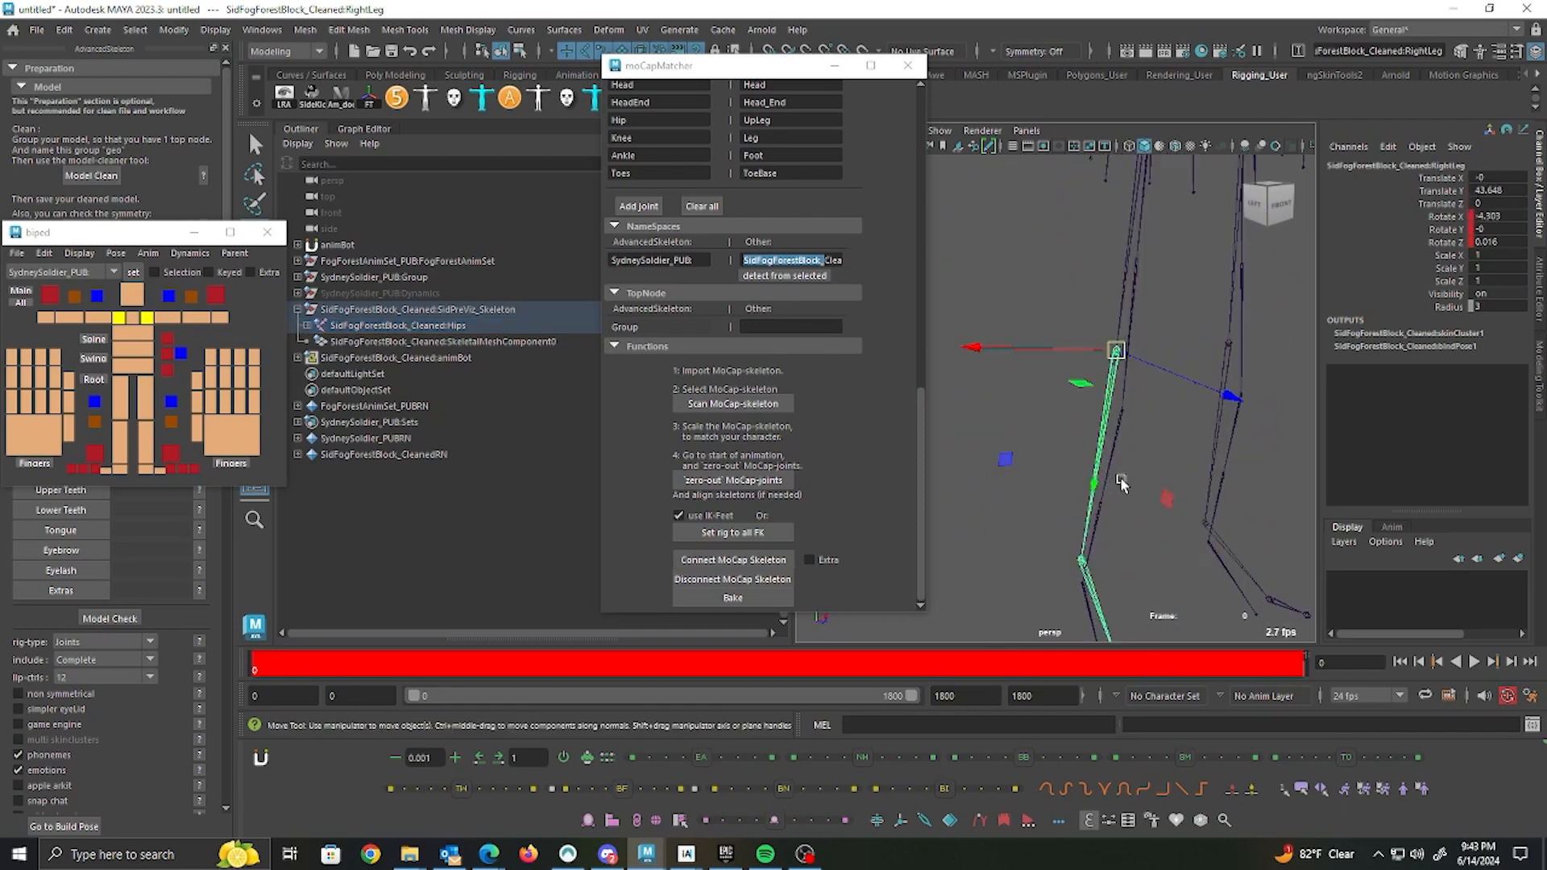
pyautogui.keyDown('alt'); pyautogui.moveTo(1104, 478); pyautogui.dragTo(1080, 390); pyautogui.keyUp('alt')
pyautogui.hotkey('ctrl', 'z')
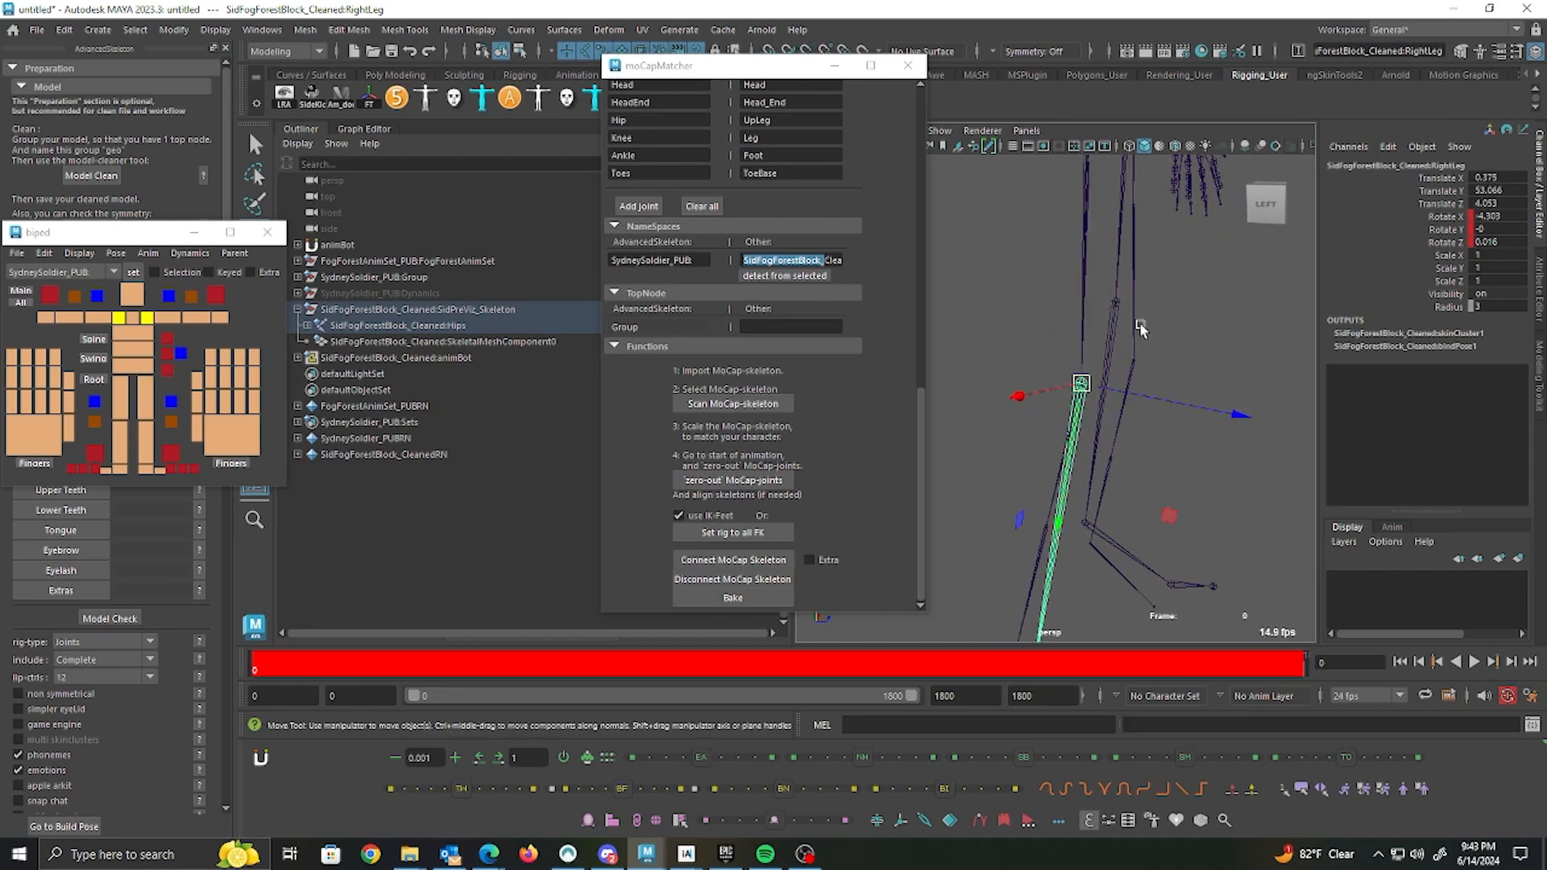
pyautogui.click(1117, 305)
# Step: Move the mocap LeftFoot and RightFoot joints onto the soldier's ankle joints
pyautogui.click(1109, 585)
pyautogui.moveTo(1110, 587); pyautogui.dragTo(1115, 548)
pyautogui.keyDown('alt'); pyautogui.moveTo(1232, 501); pyautogui.dragTo(1240, 235, button='middle'); pyautogui.keyUp('alt')
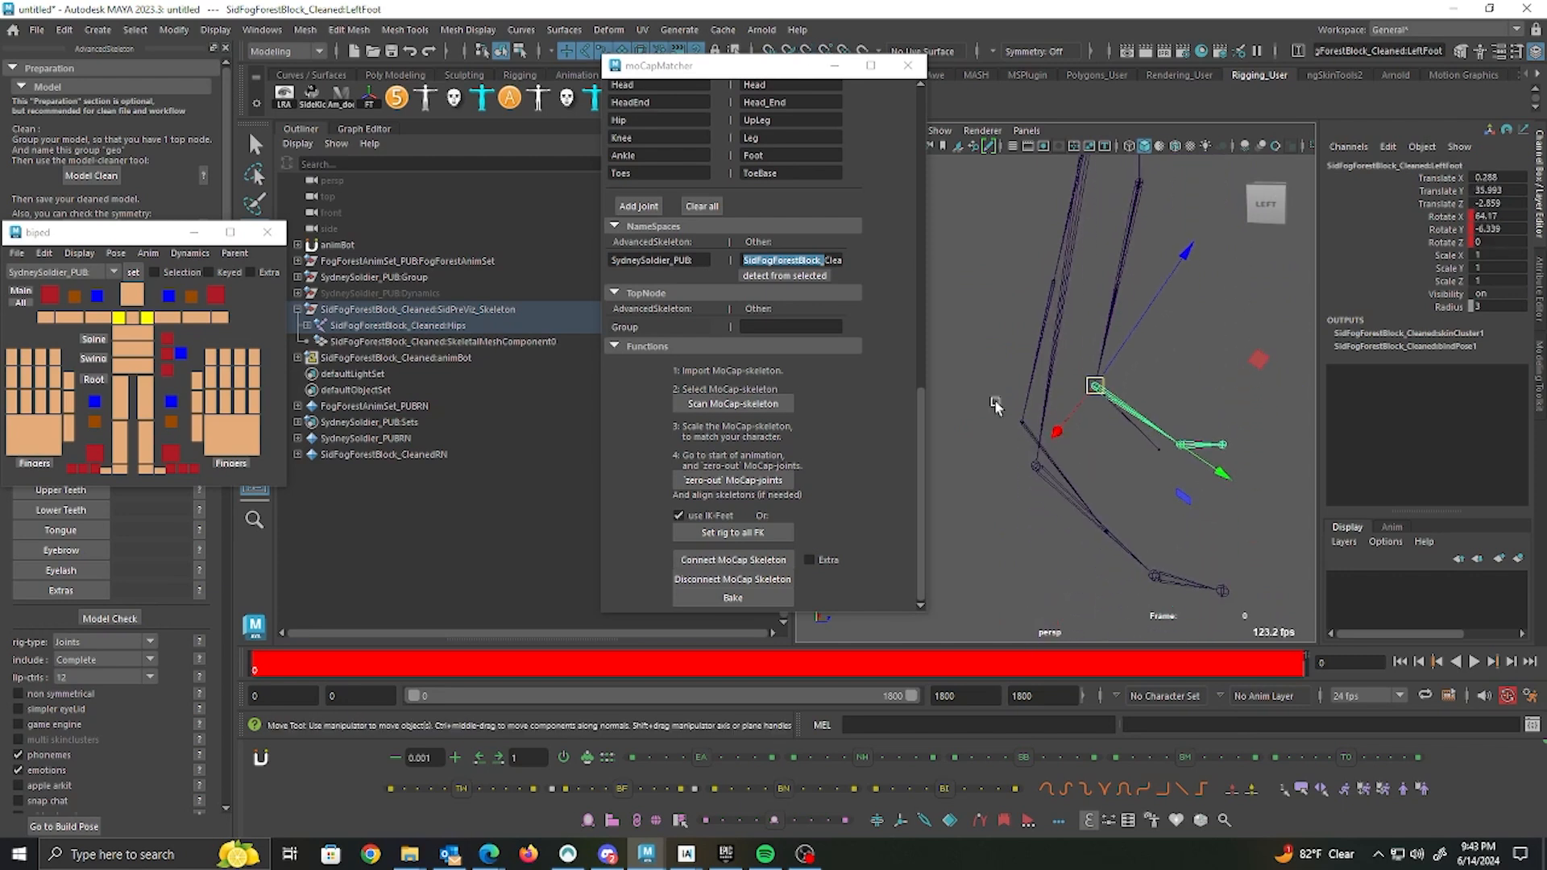
pyautogui.click(1032, 464)
pyautogui.moveTo(1039, 476); pyautogui.dragTo(1024, 425)
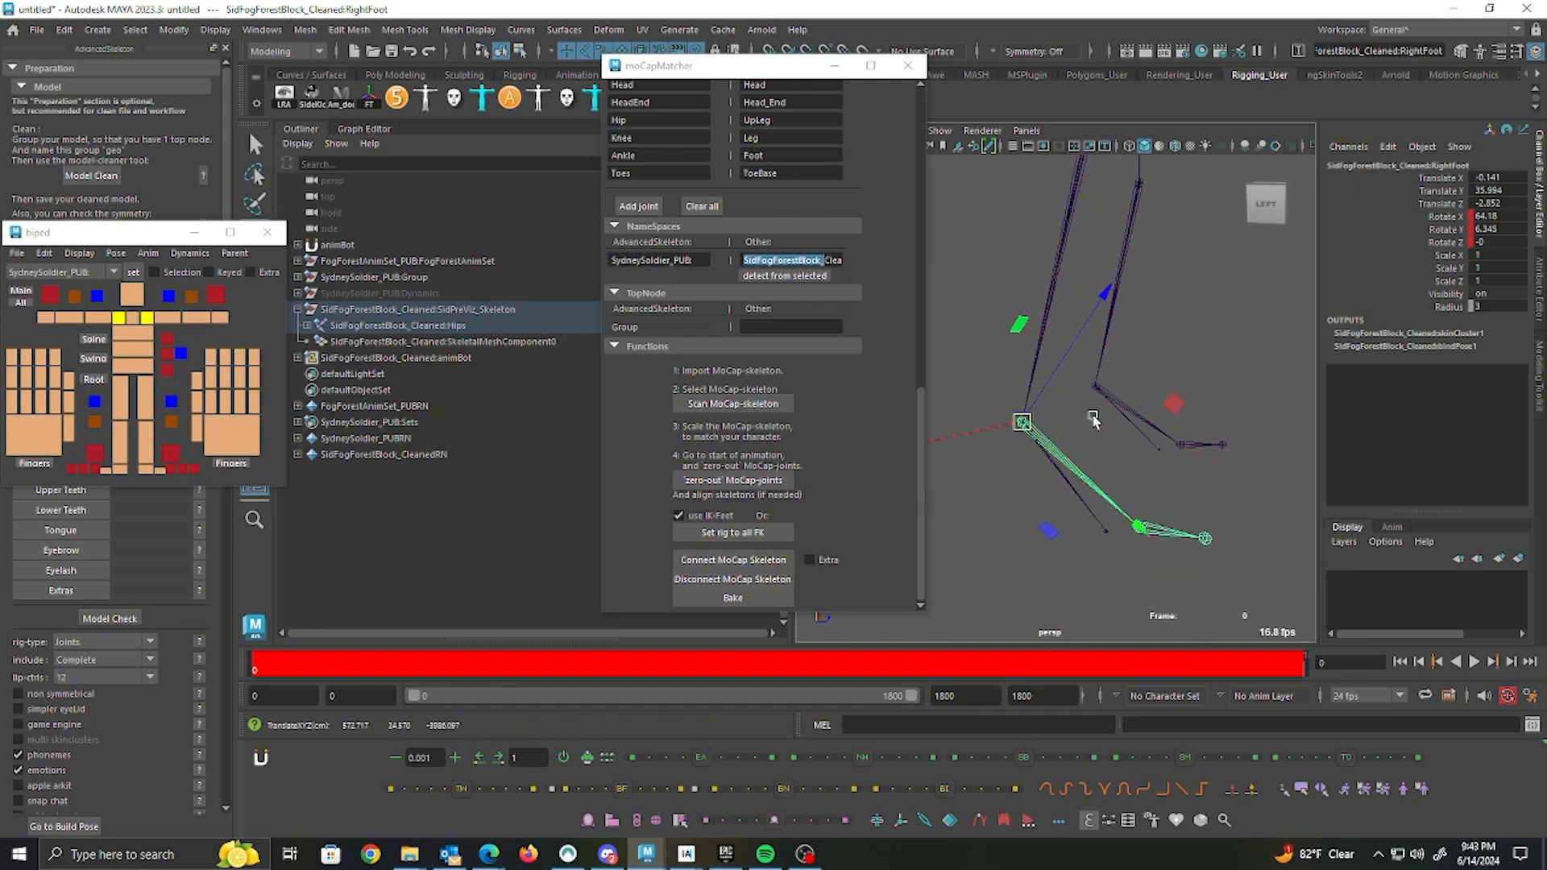
# Step: Move the mocap LeftToeBase and RightToeBase joints back onto the soldier's toe joints
pyautogui.click(1180, 446)
pyautogui.moveTo(1180, 445); pyautogui.dragTo(1160, 450)
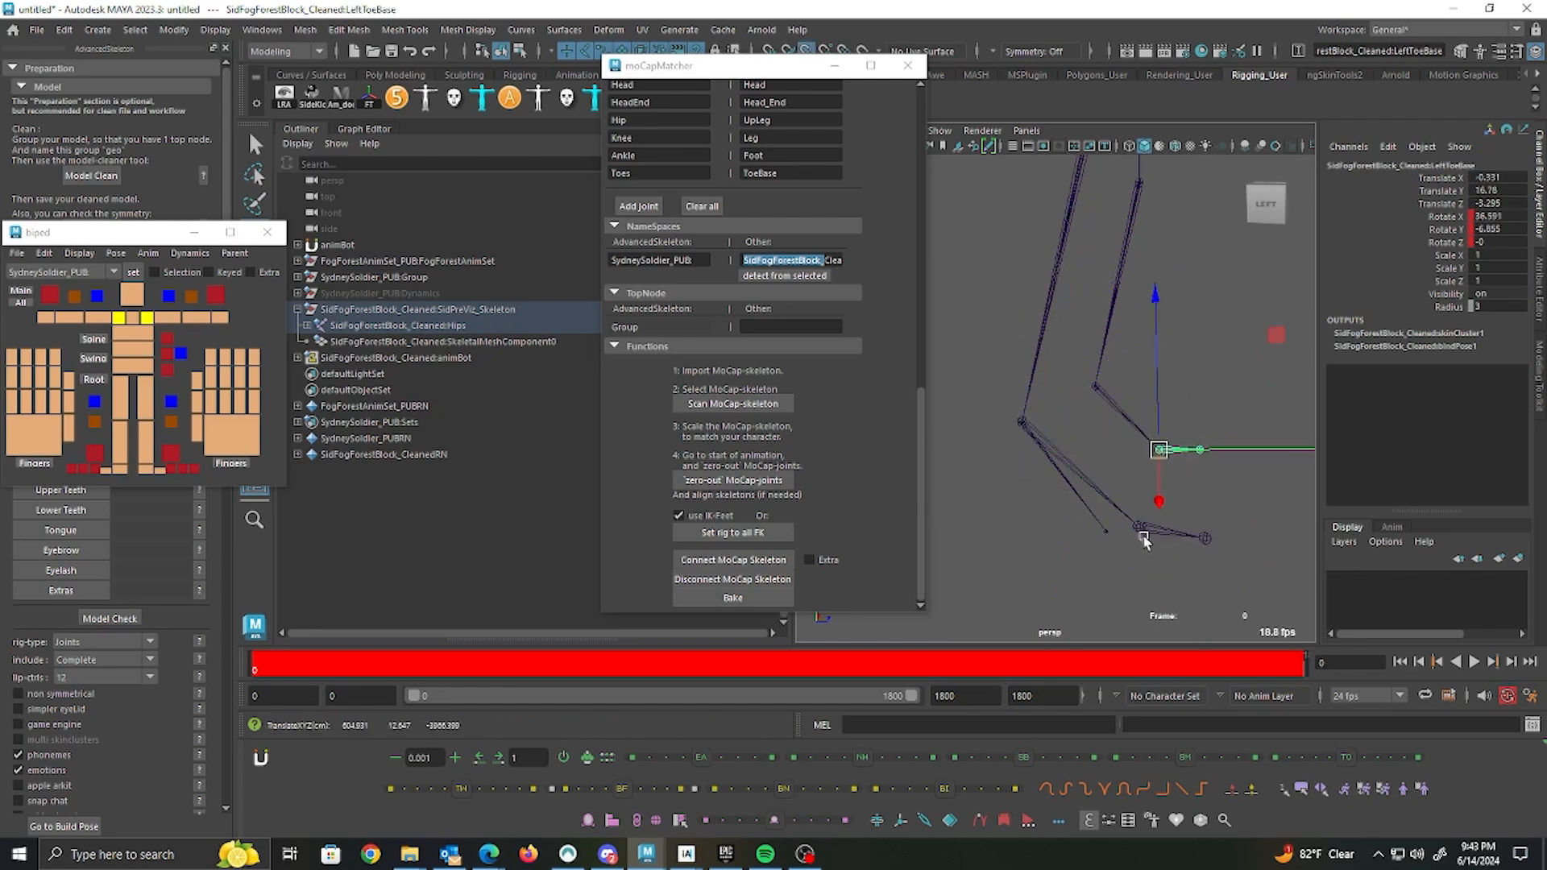
pyautogui.click(1138, 530)
pyautogui.moveTo(1136, 532); pyautogui.dragTo(1109, 532)
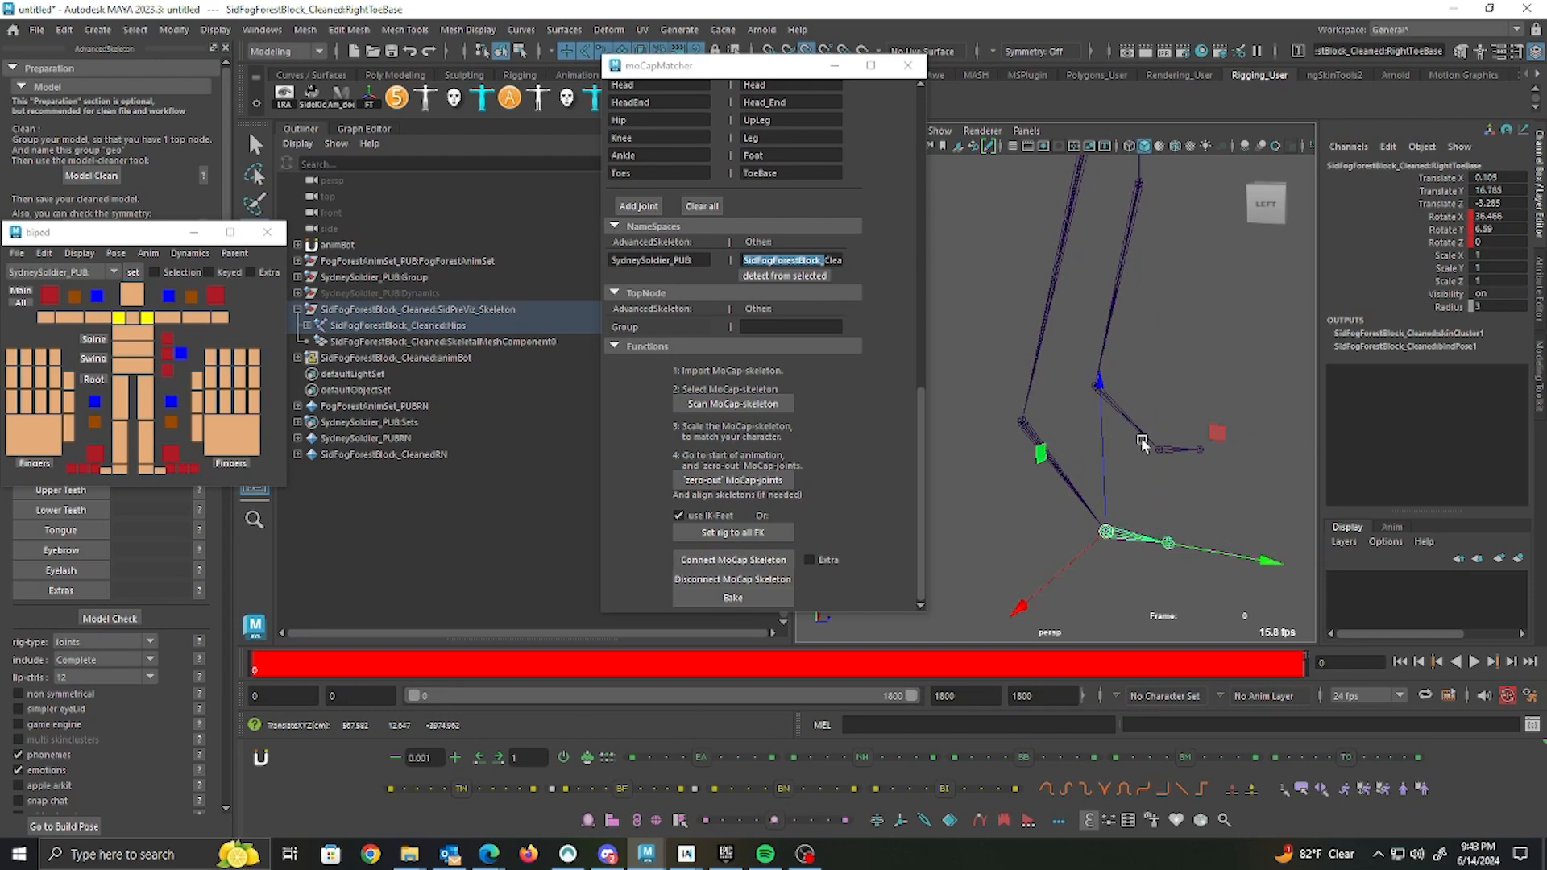
# Step: Move the mocap RightUpLeg joint down onto the soldier's matching hip joint
pyautogui.scroll(-2, 1181, 387)
pyautogui.keyDown('alt'); pyautogui.moveTo(1189, 360); pyautogui.dragTo(1175, 505, button='middle'); pyautogui.keyUp('alt')
pyautogui.keyDown('alt'); pyautogui.moveTo(1202, 395); pyautogui.dragTo(1162, 362); pyautogui.keyUp('alt')
pyautogui.click(1156, 320)
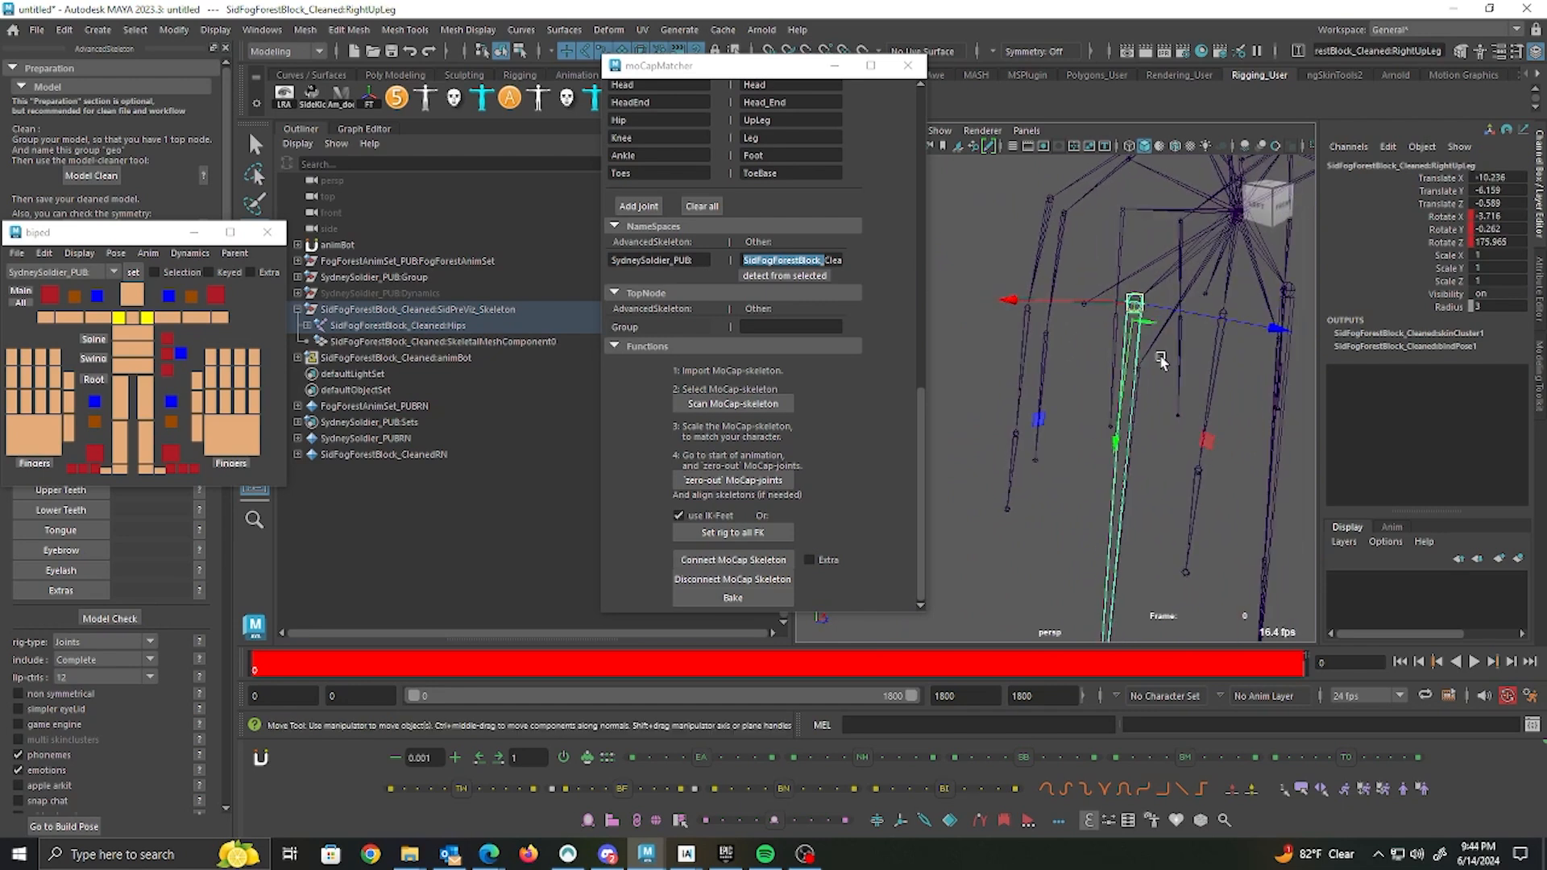
pyautogui.moveTo(1136, 305); pyautogui.dragTo(1137, 370)
# Step: Move the mocap LeftUpLeg joint down onto the soldier's matching hip joint
pyautogui.keyDown('alt'); pyautogui.moveTo(1223, 456); pyautogui.dragTo(1100, 463); pyautogui.keyUp('alt')
pyautogui.keyDown('alt'); pyautogui.moveTo(1214, 464); pyautogui.dragTo(956, 143, button='middle'); pyautogui.keyUp('alt')
pyautogui.keyDown('alt'); pyautogui.moveTo(1185, 339); pyautogui.dragTo(1228, 274); pyautogui.keyUp('alt')
pyautogui.click(1193, 228)
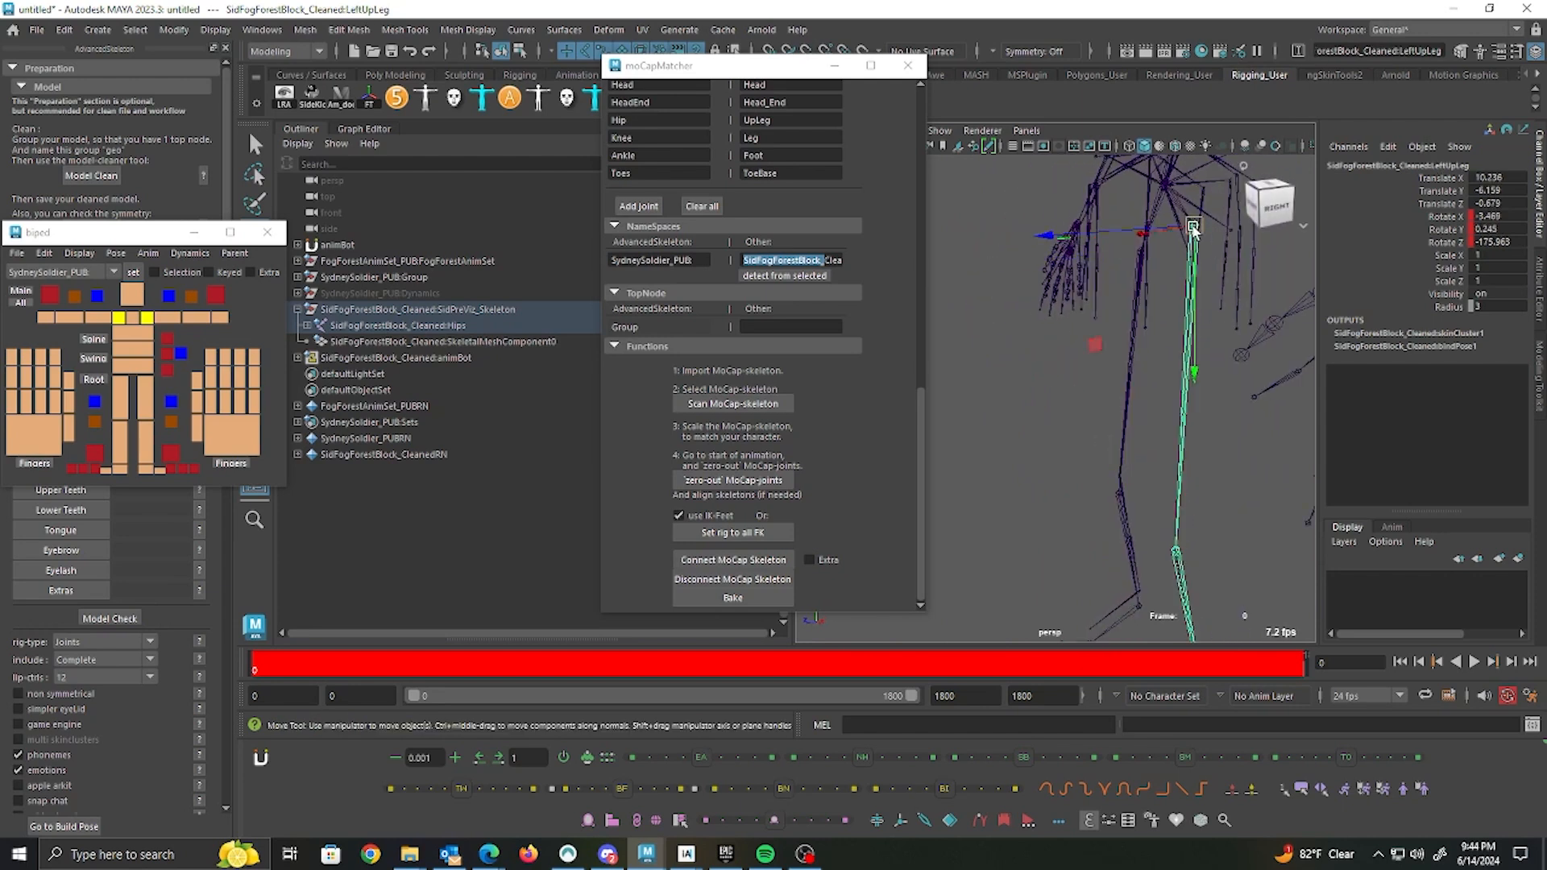
pyautogui.moveTo(1195, 240); pyautogui.dragTo(1191, 270)
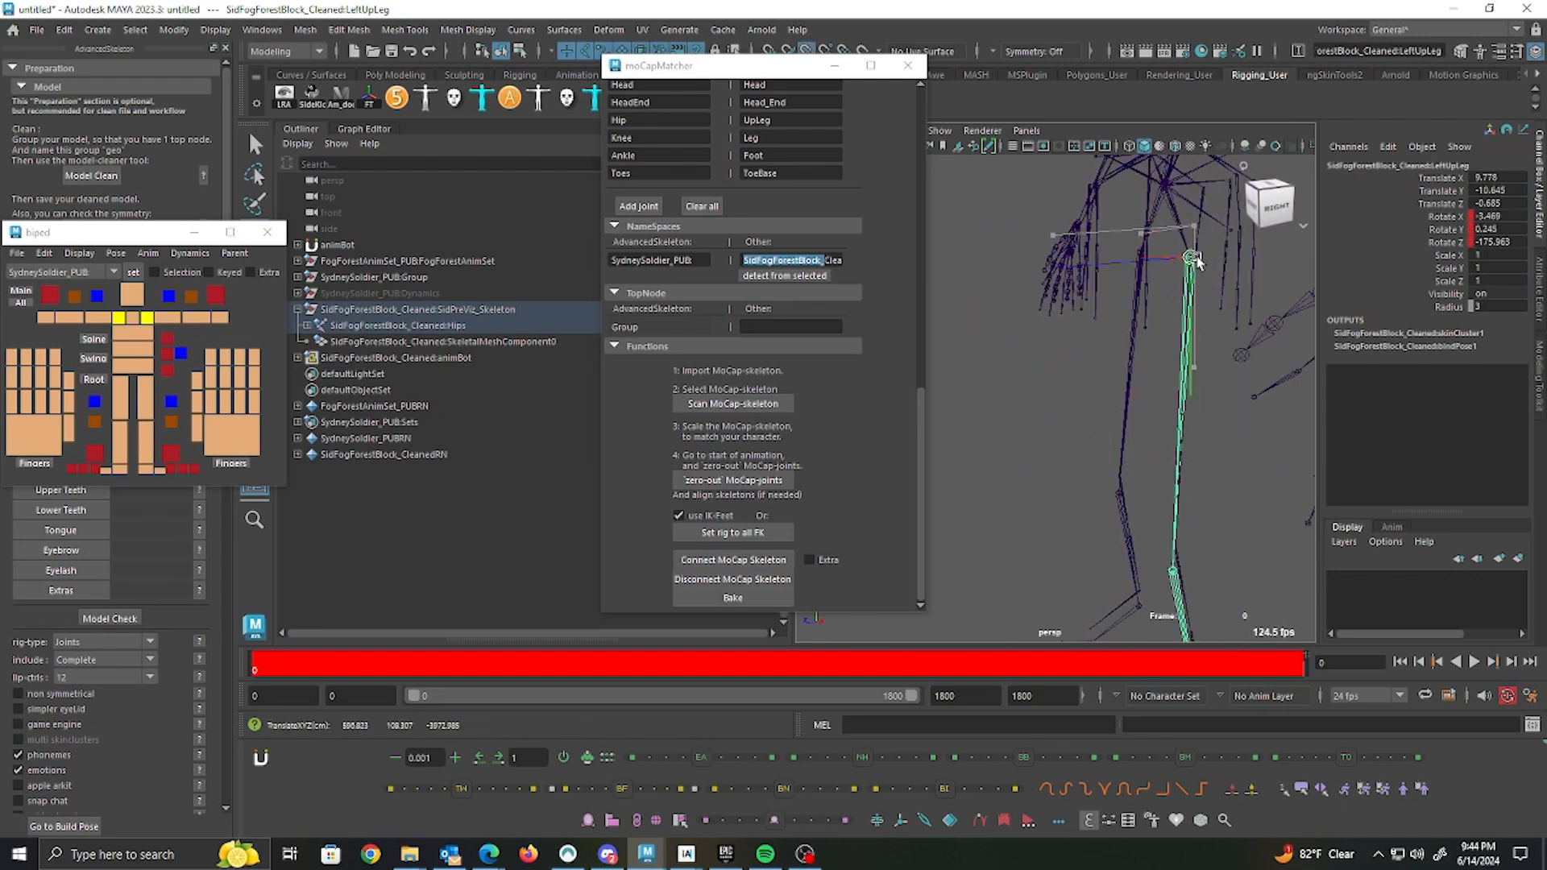
# Step: Realign the mocap LeftLeg and RightLeg joints with the soldier's knees
pyautogui.click(1178, 573)
pyautogui.moveTo(1178, 574); pyautogui.dragTo(1120, 481)
pyautogui.click(1117, 500)
# Step: Move the mocap Spine joint onto the soldier's matching lower spine joint
pyautogui.keyDown('alt'); pyautogui.moveTo(1186, 322); pyautogui.dragTo(1080, 458, button='middle'); pyautogui.keyUp('alt')
pyautogui.keyDown('alt'); pyautogui.moveTo(1081, 458); pyautogui.dragTo(1139, 457); pyautogui.keyUp('alt')
pyautogui.keyDown('alt'); pyautogui.moveTo(1140, 456); pyautogui.dragTo(1082, 450, button='middle'); pyautogui.keyUp('alt')
pyautogui.keyDown('alt'); pyautogui.moveTo(1082, 451); pyautogui.dragTo(1260, 449, button='right'); pyautogui.keyUp('alt')
pyautogui.keyDown('alt'); pyautogui.moveTo(1260, 449); pyautogui.dragTo(1216, 446); pyautogui.keyUp('alt')
pyautogui.keyDown('alt'); pyautogui.moveTo(1215, 445); pyautogui.dragTo(1124, 351, button='right'); pyautogui.keyUp('alt')
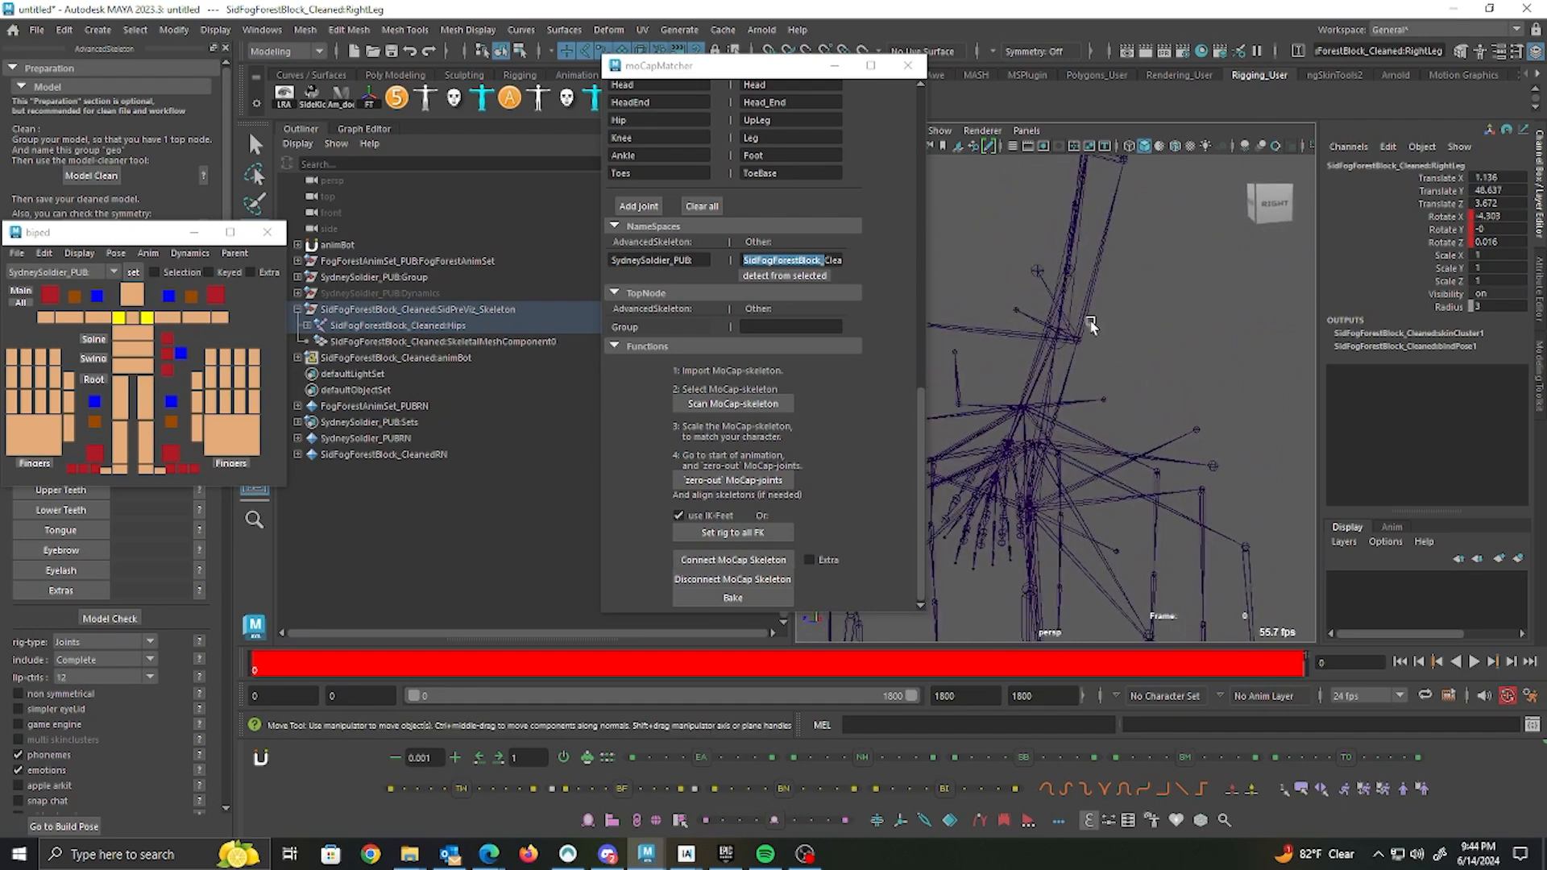
pyautogui.click(1091, 324)
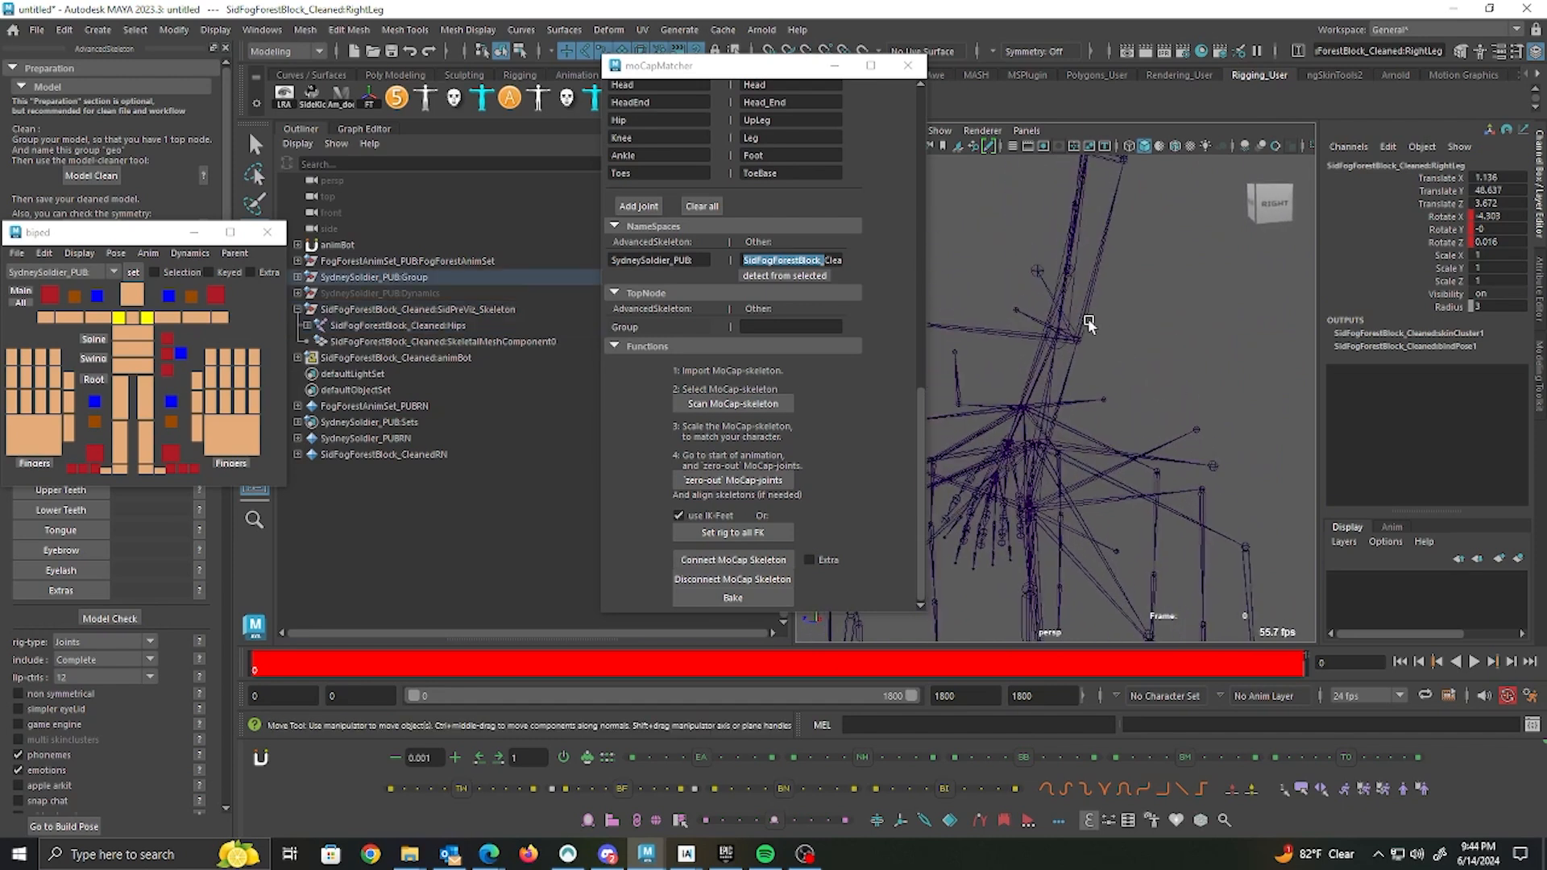
pyautogui.keyDown('alt'); pyautogui.moveTo(1087, 409); pyautogui.dragTo(1062, 339); pyautogui.keyUp('alt')
pyautogui.click(1054, 288)
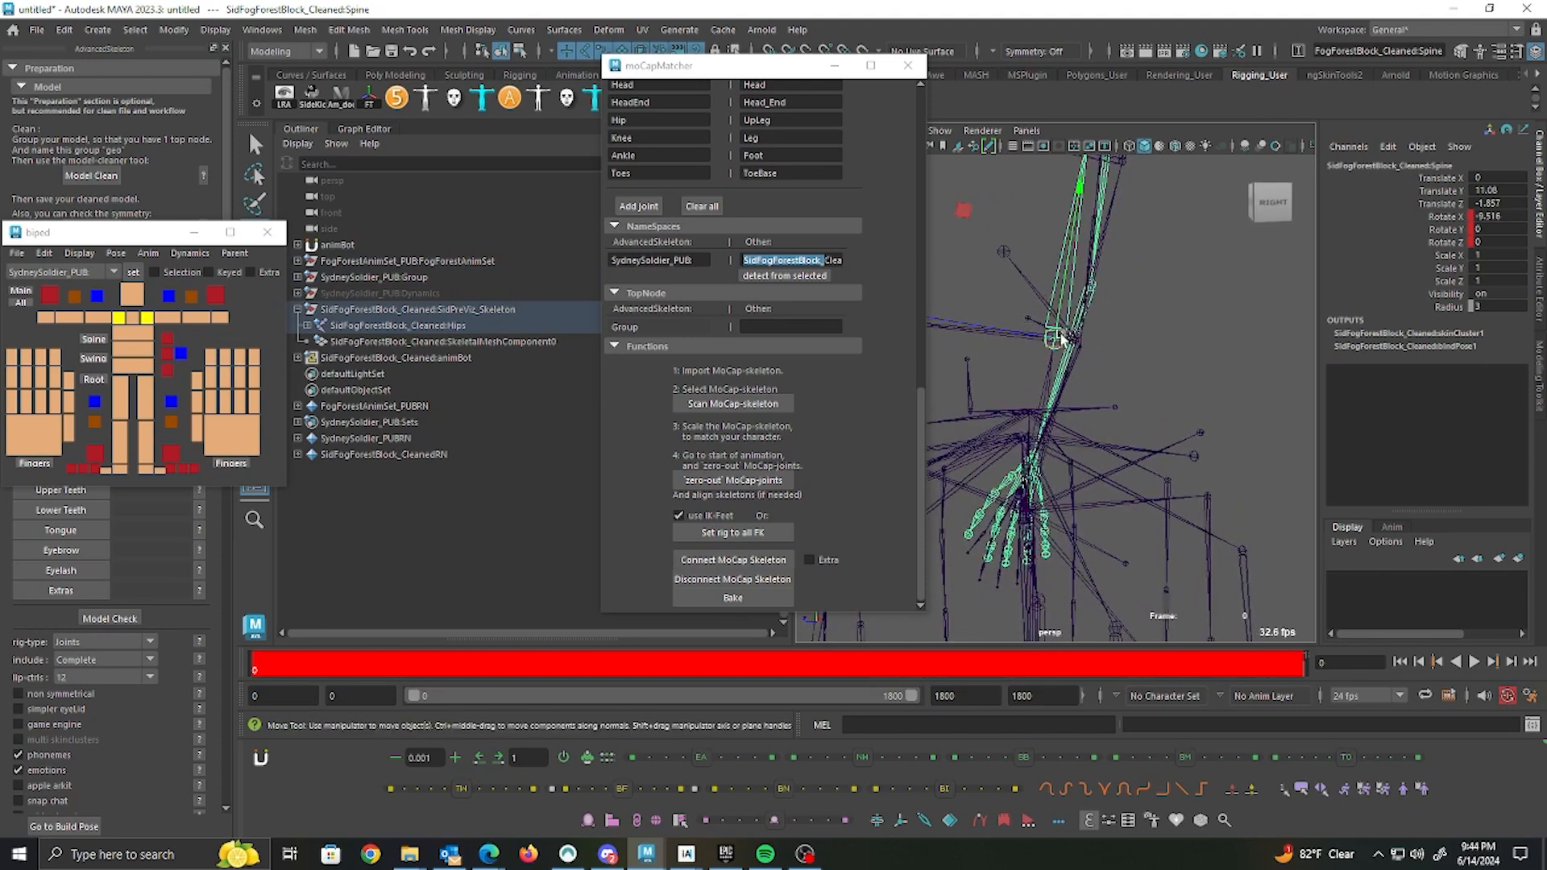
pyautogui.moveTo(1055, 338); pyautogui.dragTo(1080, 343)
# Step: Move the mocap Spine1 joint down onto the soldier's Spine2_M joint
pyautogui.keyDown('alt'); pyautogui.moveTo(1211, 324); pyautogui.dragTo(1194, 401, button='middle'); pyautogui.keyUp('alt')
pyautogui.click(1080, 401)
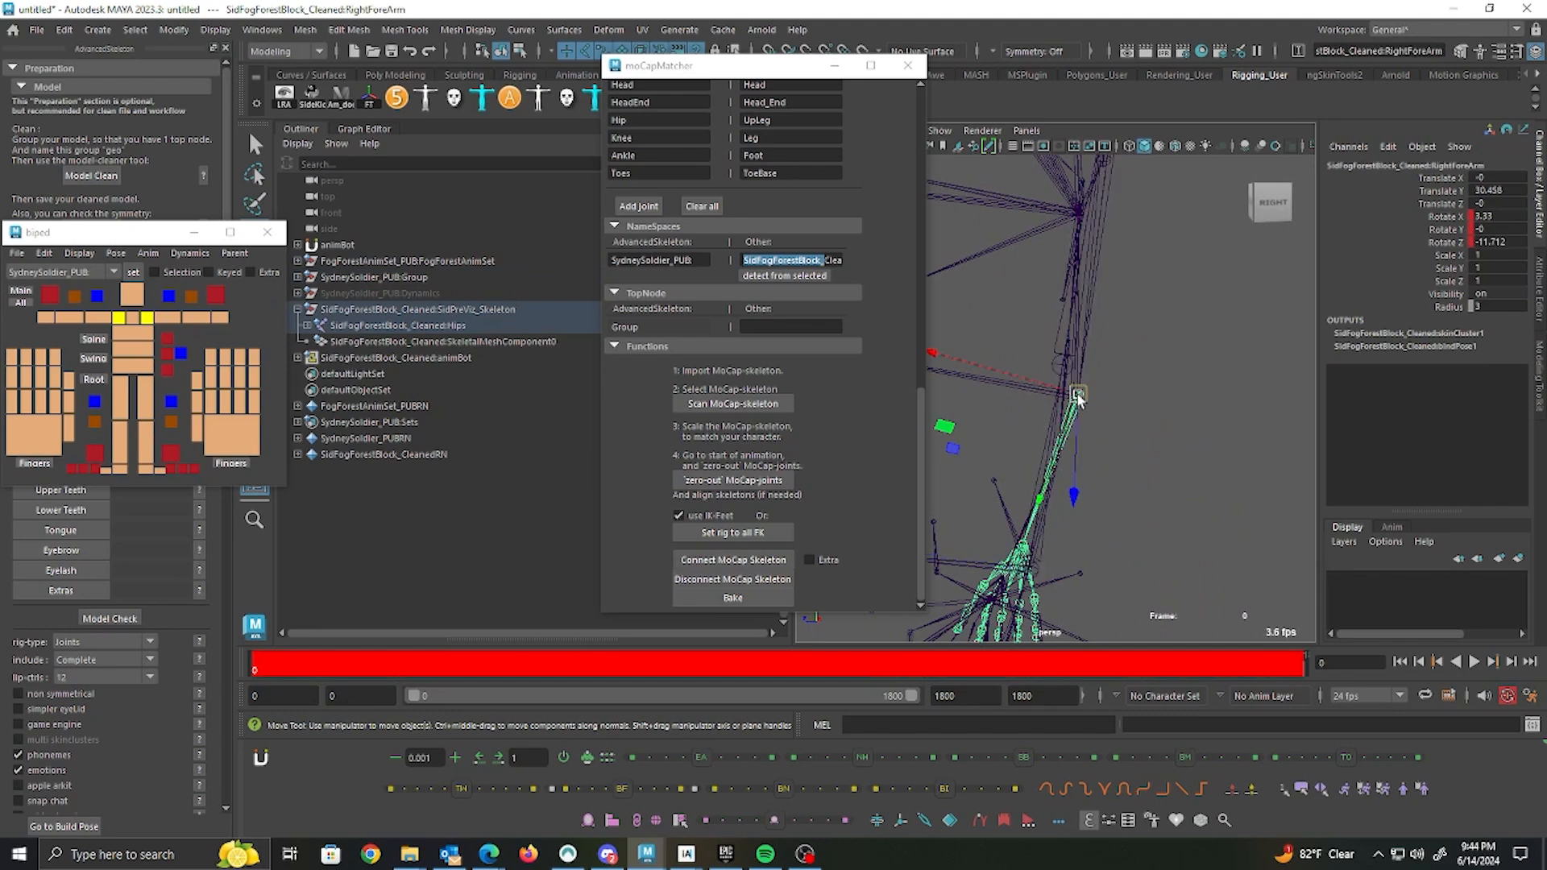
pyautogui.click(969, 400)
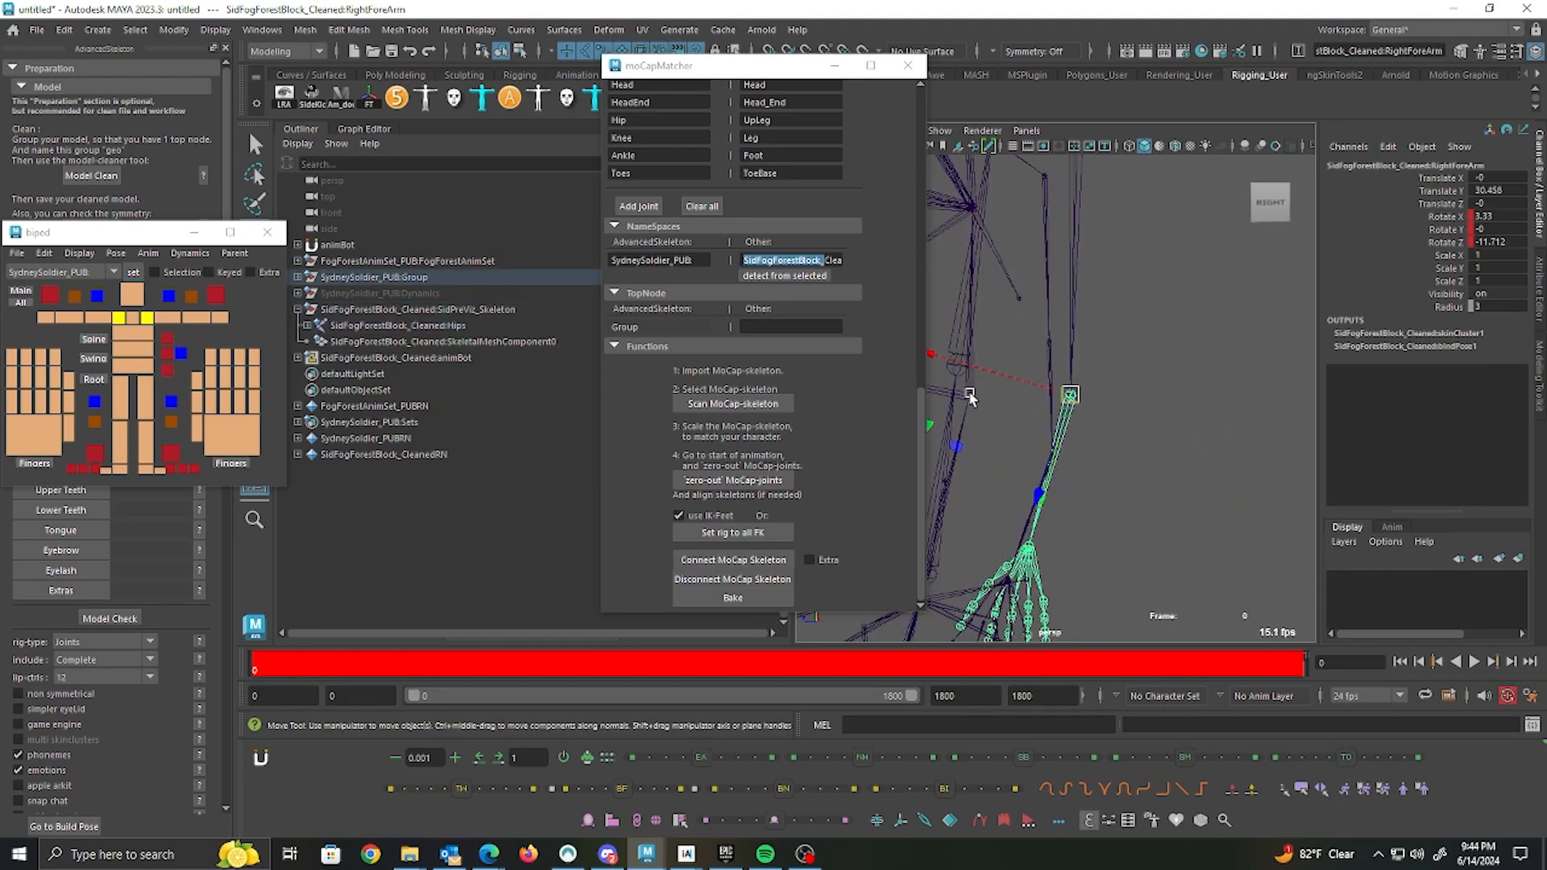
pyautogui.keyDown('alt'); pyautogui.moveTo(1107, 430); pyautogui.dragTo(1177, 428, button='middle'); pyautogui.keyUp('alt')
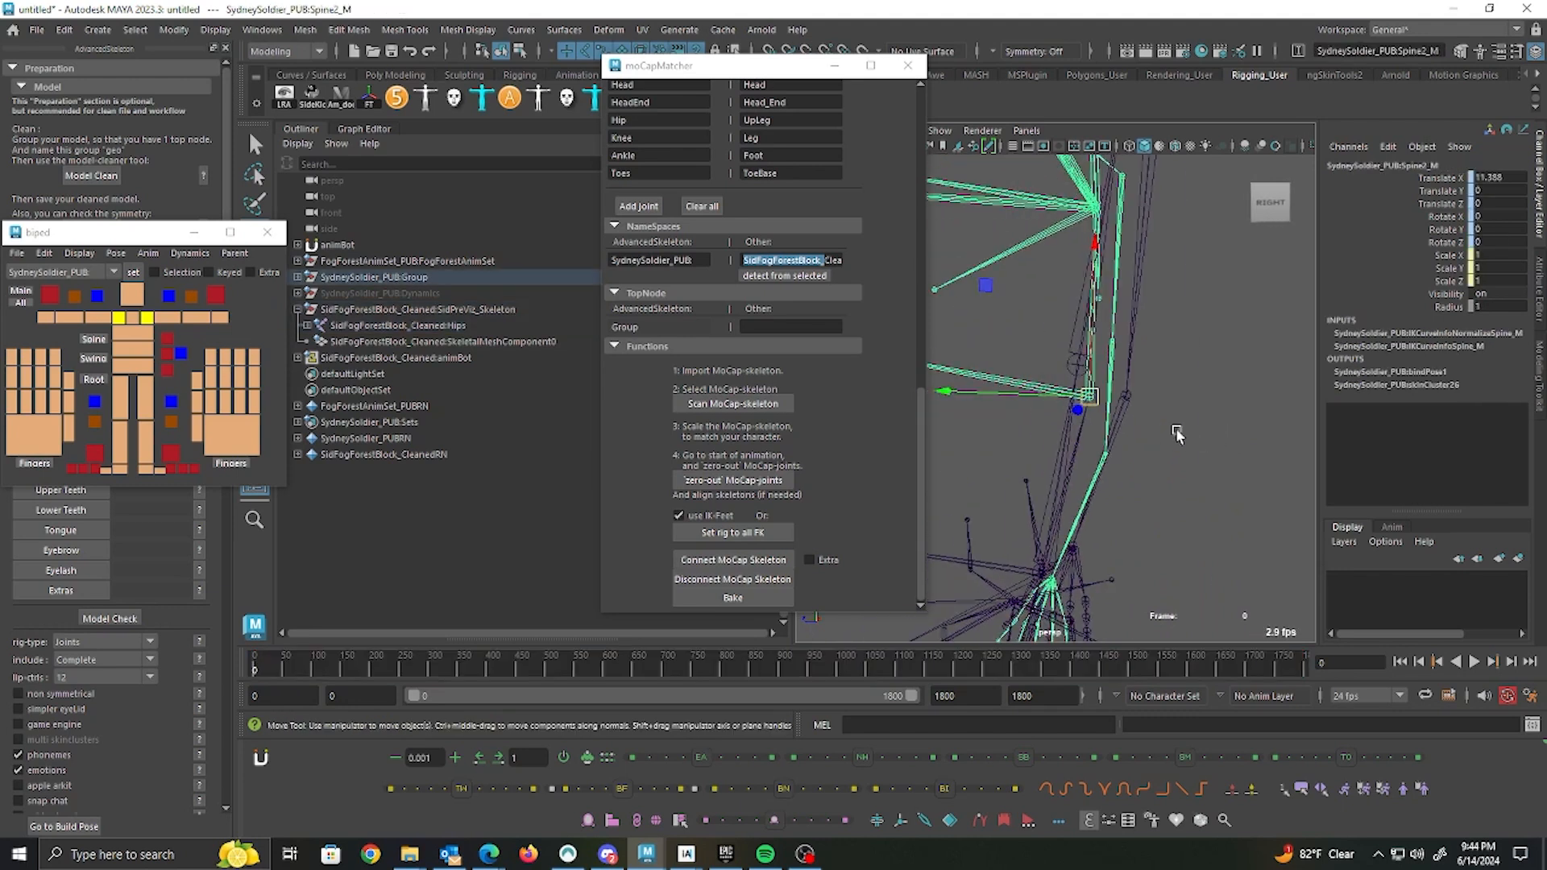
pyautogui.click(1072, 364)
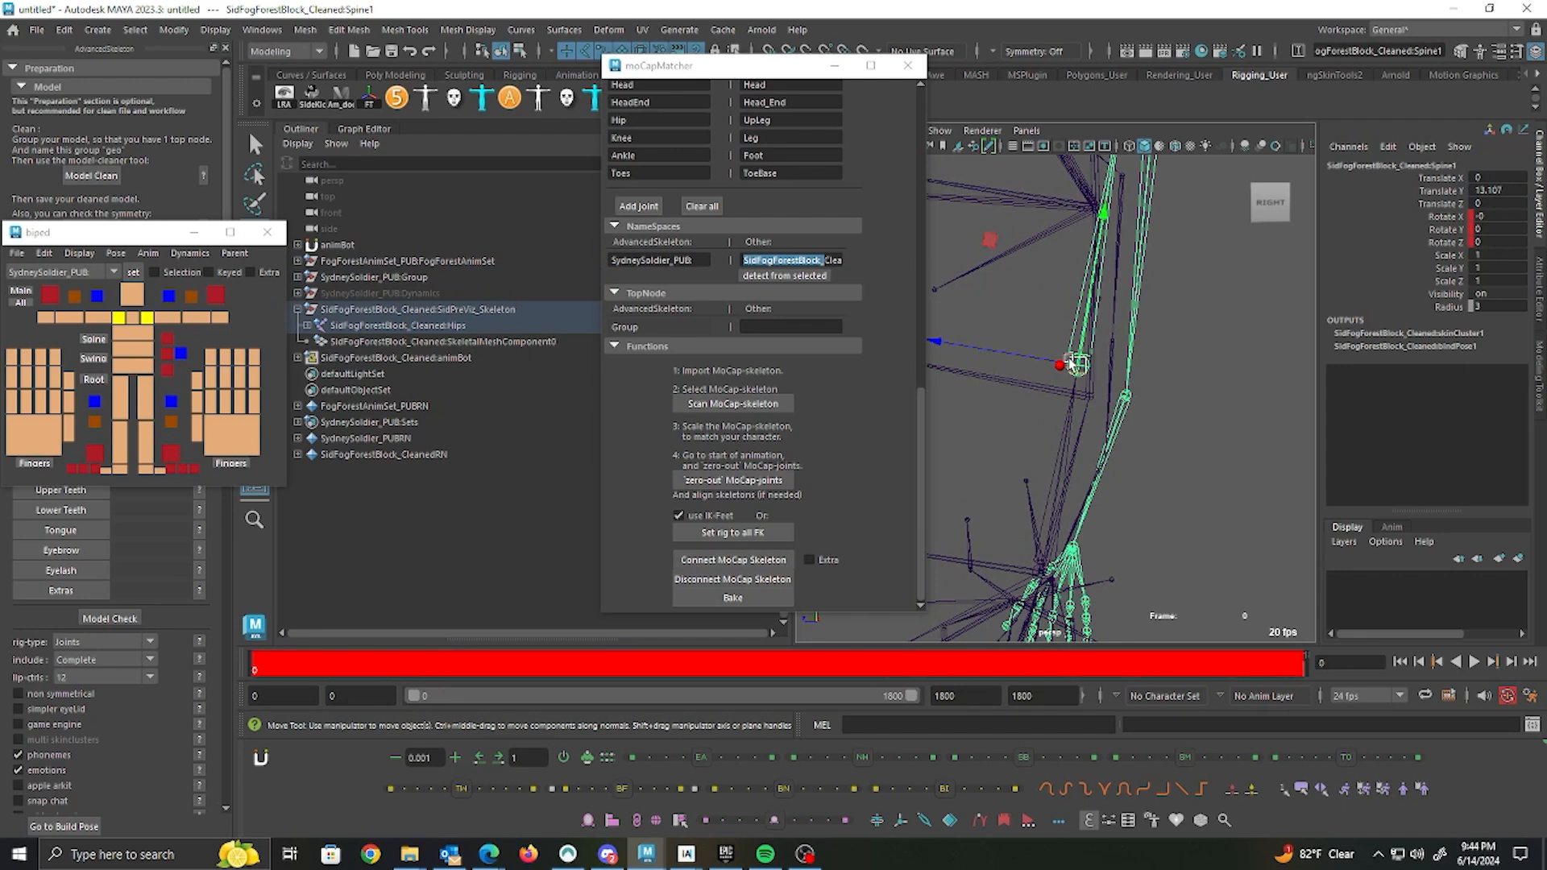
pyautogui.moveTo(1079, 367); pyautogui.dragTo(1088, 395)
# Step: Move the mocap Spine2 joint onto the soldier's Chest_M joint
pyautogui.keyDown('alt'); pyautogui.moveTo(1224, 325); pyautogui.dragTo(1233, 427, button='middle'); pyautogui.keyUp('alt')
pyautogui.keyDown('alt'); pyautogui.moveTo(1236, 432); pyautogui.dragTo(1143, 367); pyautogui.keyUp('alt')
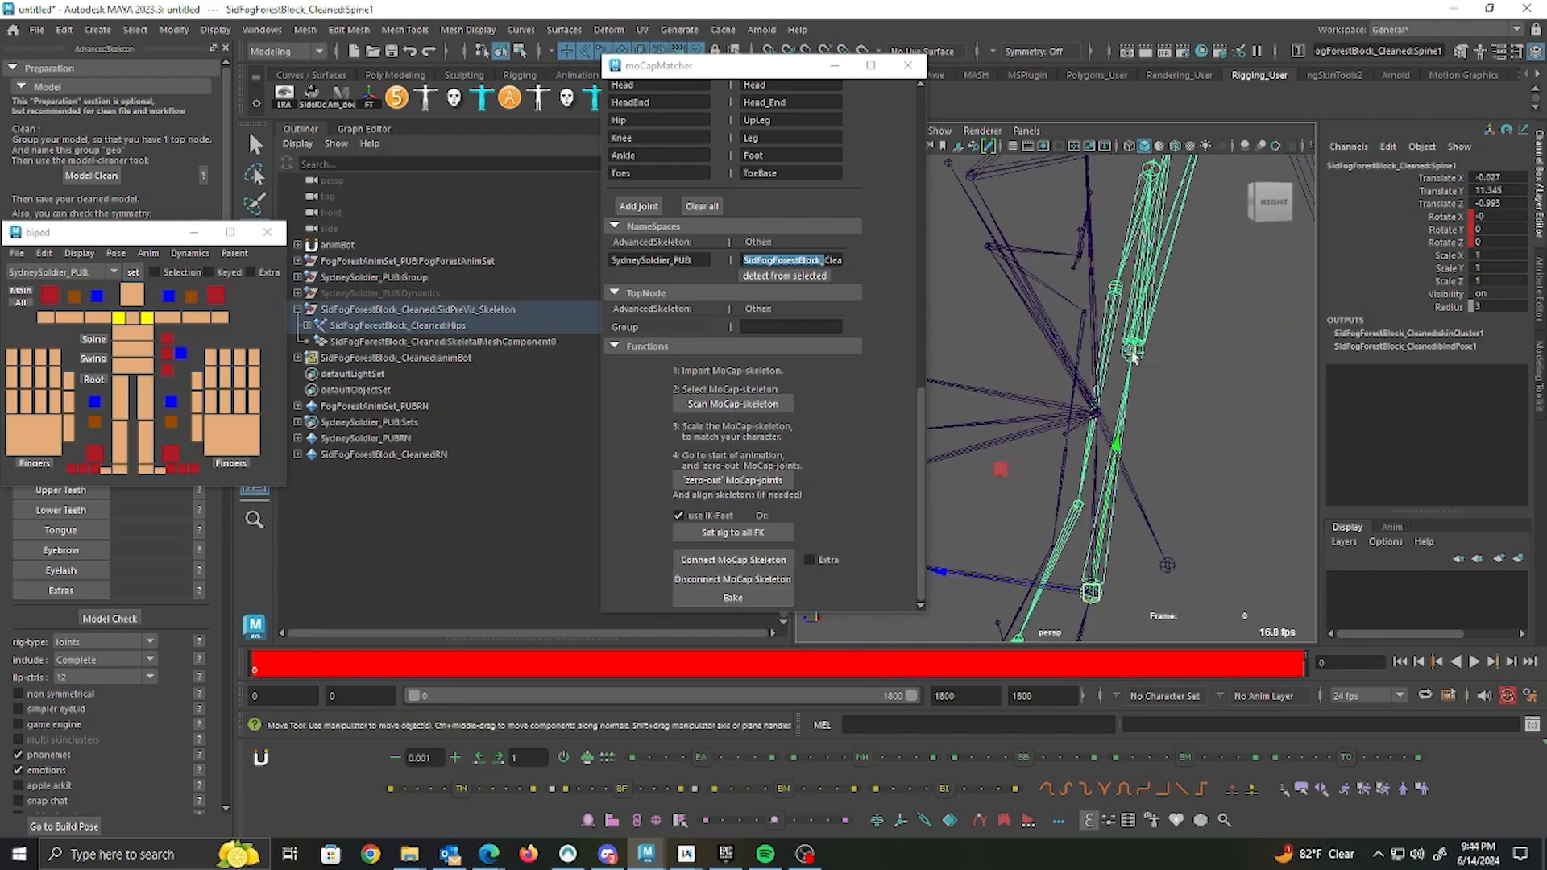
pyautogui.click(1132, 355)
pyautogui.keyDown('alt'); pyautogui.moveTo(1141, 441); pyautogui.dragTo(1112, 426); pyautogui.keyUp('alt')
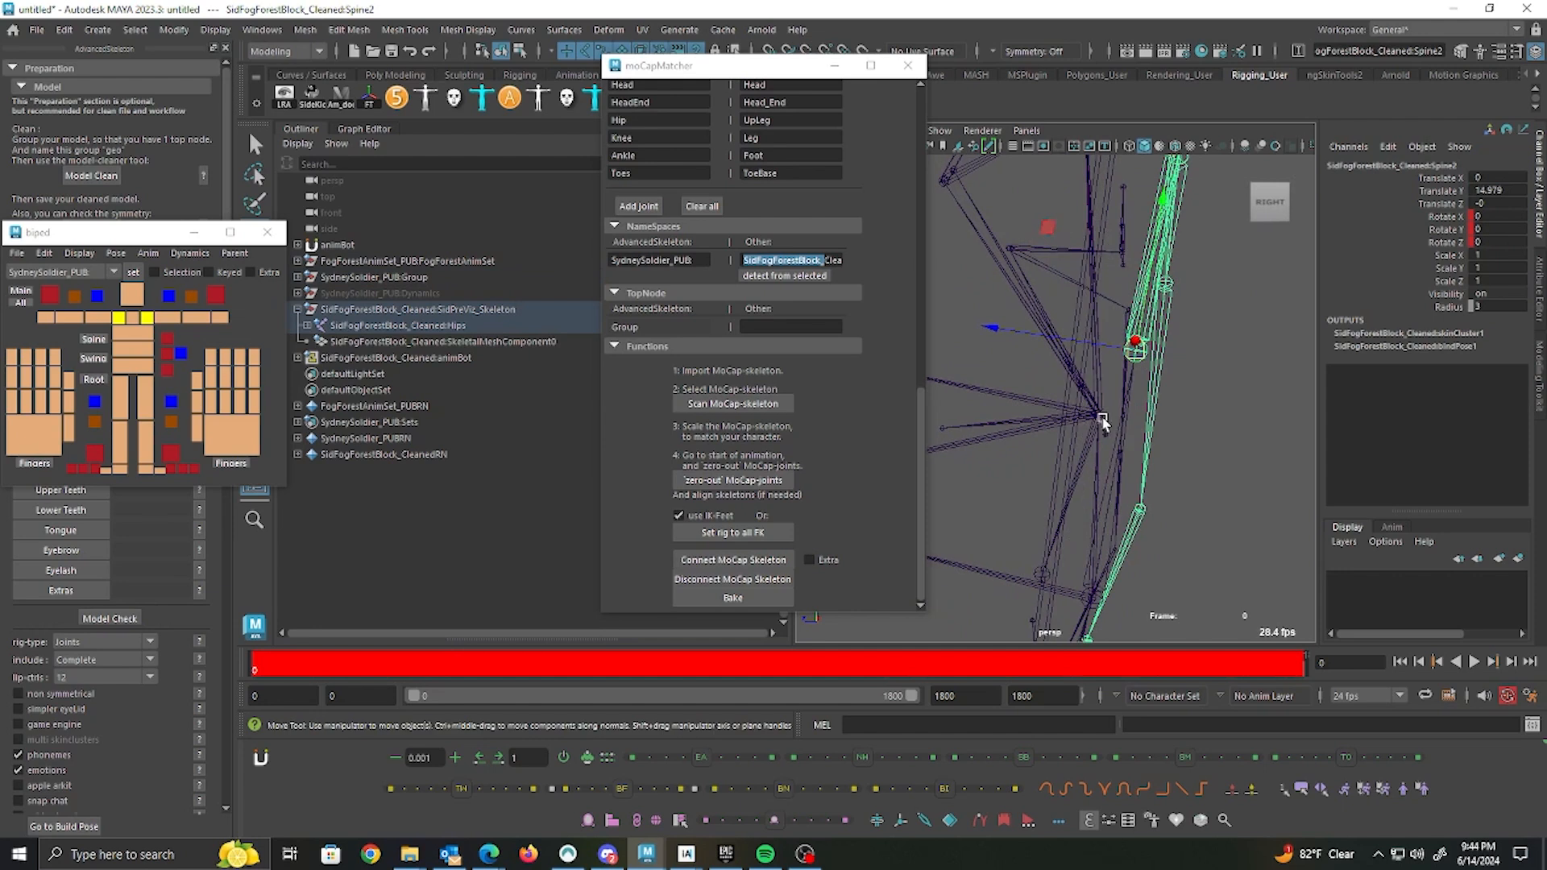
pyautogui.click(1100, 414)
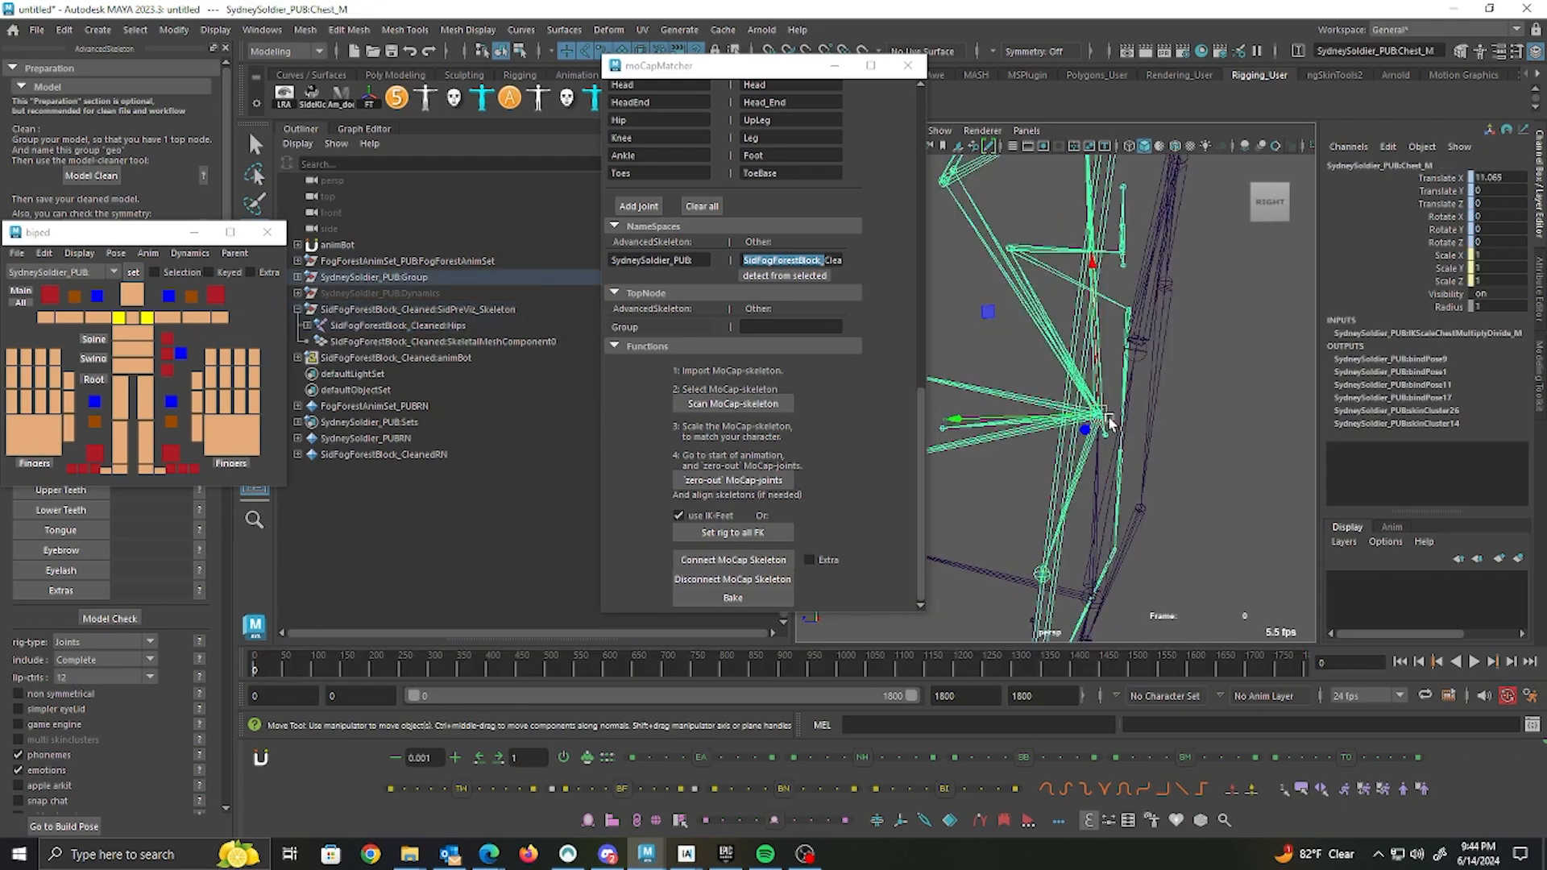
pyautogui.click(1141, 352)
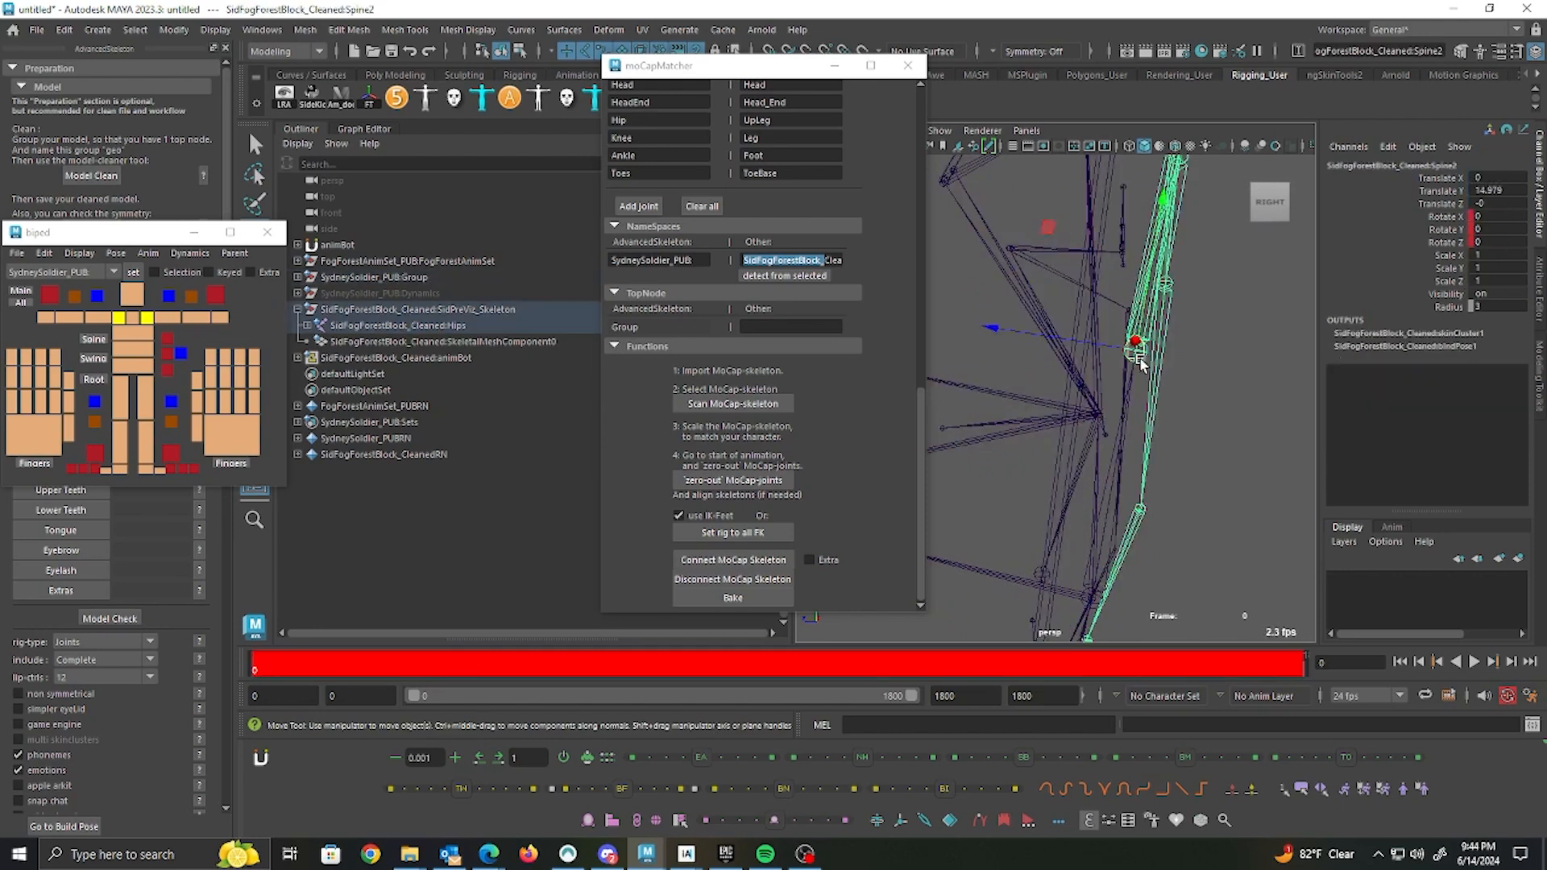
pyautogui.moveTo(1135, 350); pyautogui.dragTo(1109, 466)
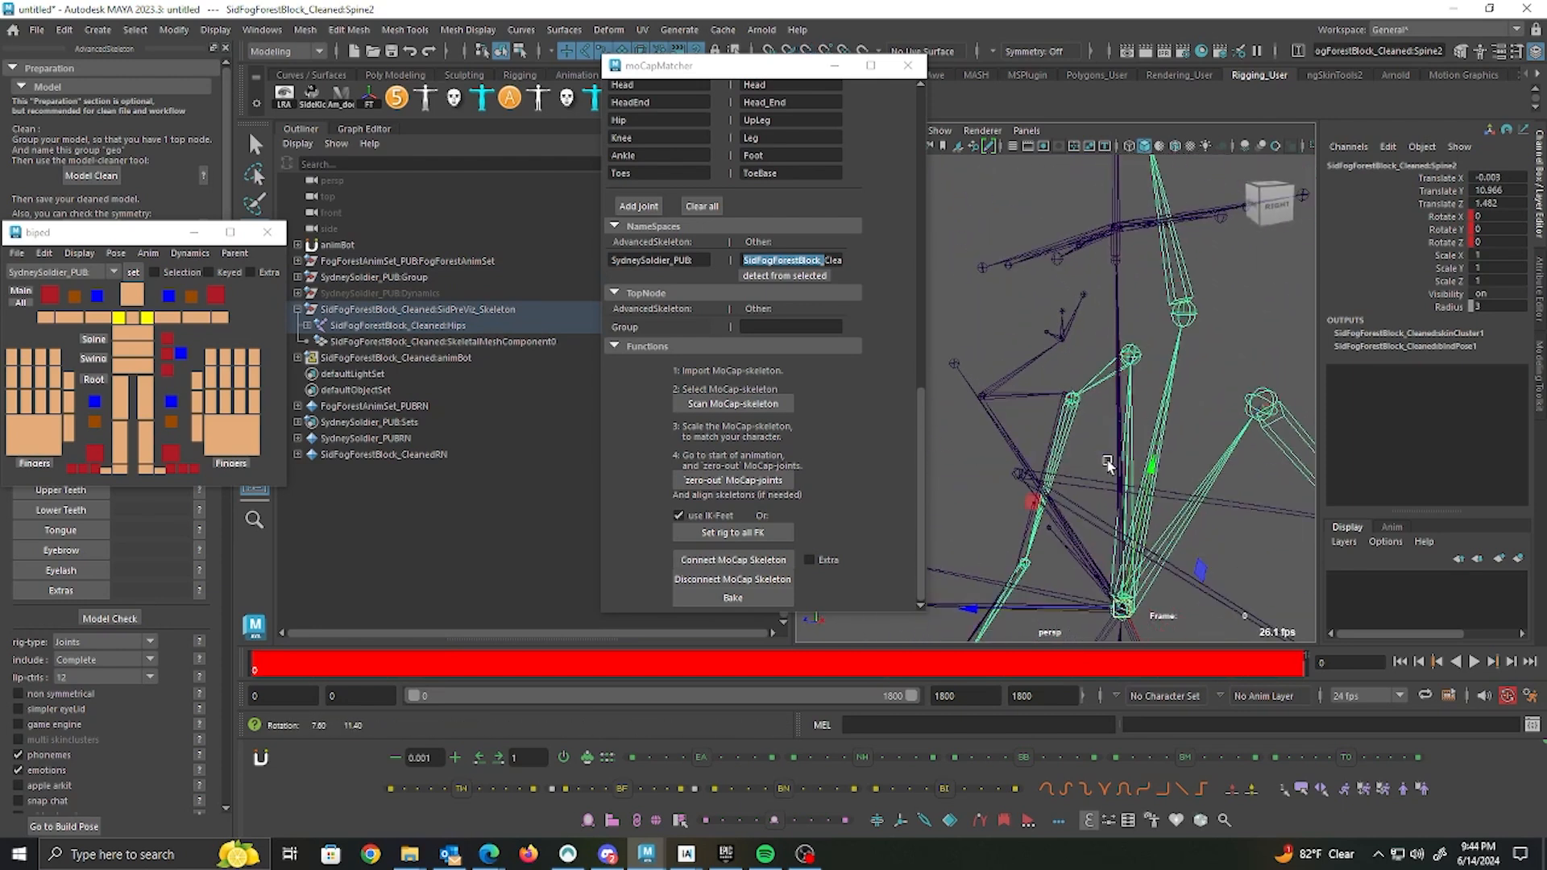
# Step: Move the mocap Neck joint onto the soldier's neck joint
pyautogui.click(1193, 318)
pyautogui.moveTo(1072, 355)
pyautogui.keyDown('alt'); pyautogui.mouseDown()
pyautogui.moveTo(1156, 360)
pyautogui.moveTo(1101, 360)
pyautogui.mouseUp(); pyautogui.keyUp('alt')
pyautogui.moveTo(1154, 305); pyautogui.dragTo(1116, 275)
pyautogui.keyDown('alt'); pyautogui.moveTo(1073, 370); pyautogui.dragTo(1112, 373); pyautogui.keyUp('alt')
pyautogui.keyDown('alt'); pyautogui.moveTo(1257, 428); pyautogui.dragTo(1154, 357, button='middle'); pyautogui.keyUp('alt')
pyautogui.keyDown('alt'); pyautogui.moveTo(1154, 357); pyautogui.dragTo(1124, 202); pyautogui.keyUp('alt')
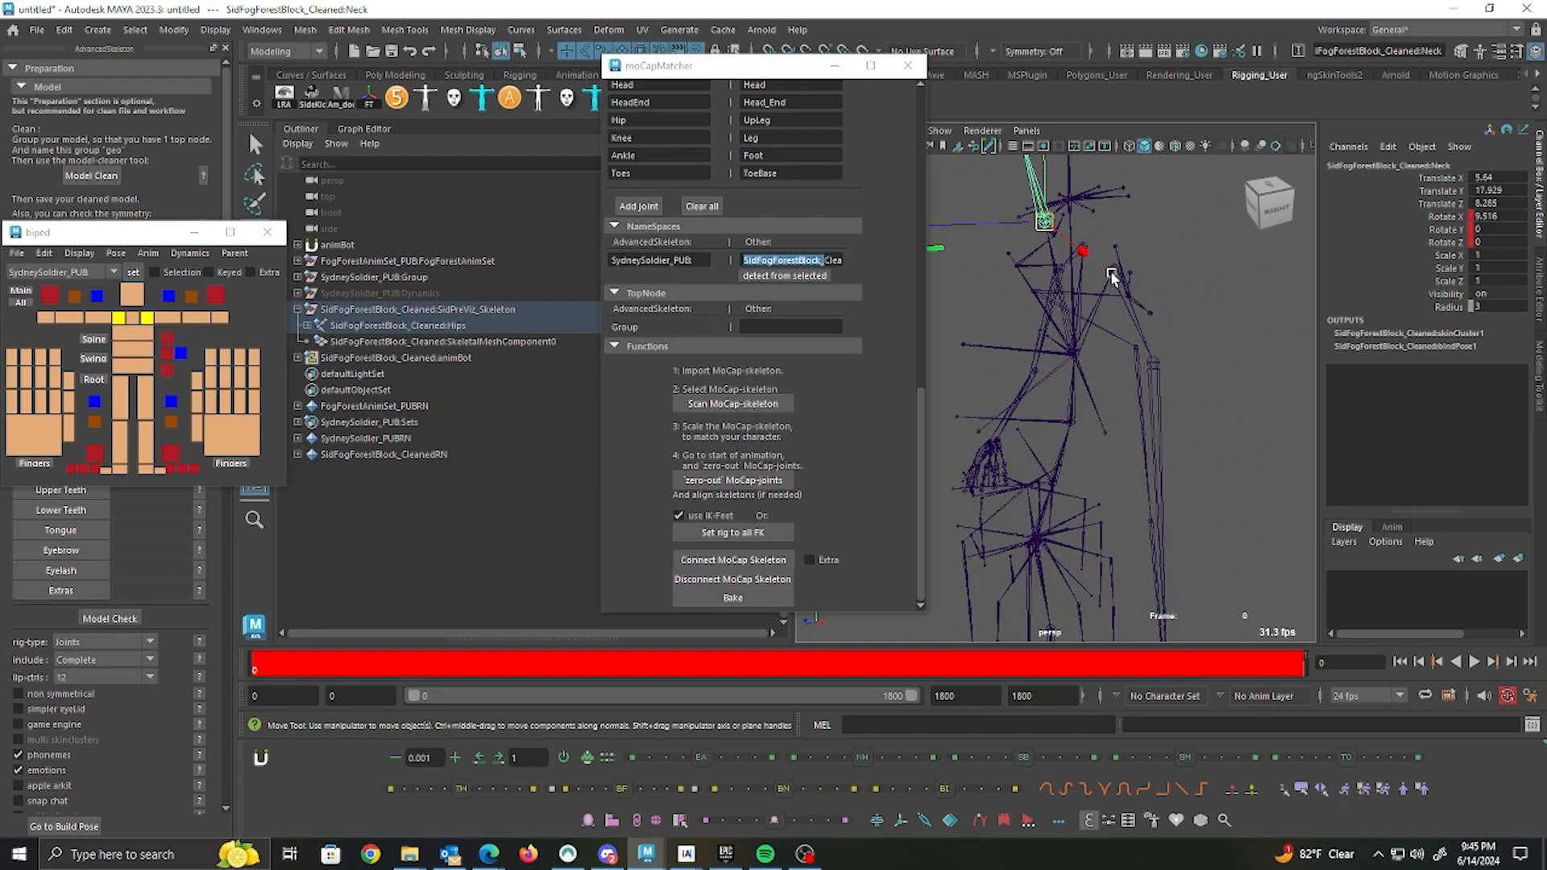
# Step: Try moving the mocap LeftShoulder joint to the soldier's collar area, compare it with the shaded body, and undo the move
pyautogui.click(1112, 274)
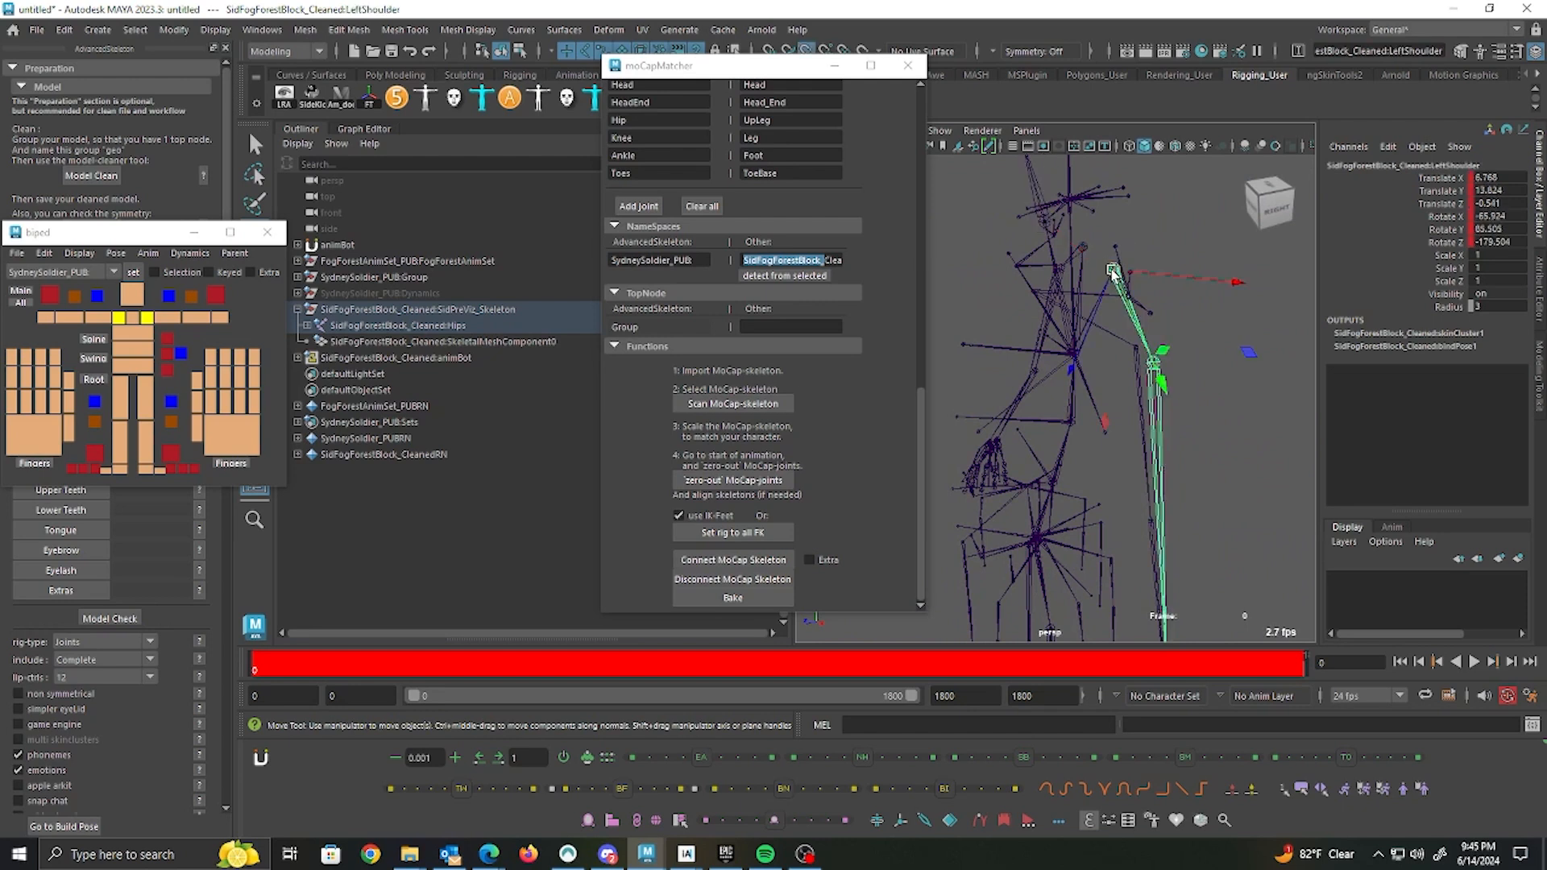
pyautogui.moveTo(1114, 272); pyautogui.dragTo(1034, 292)
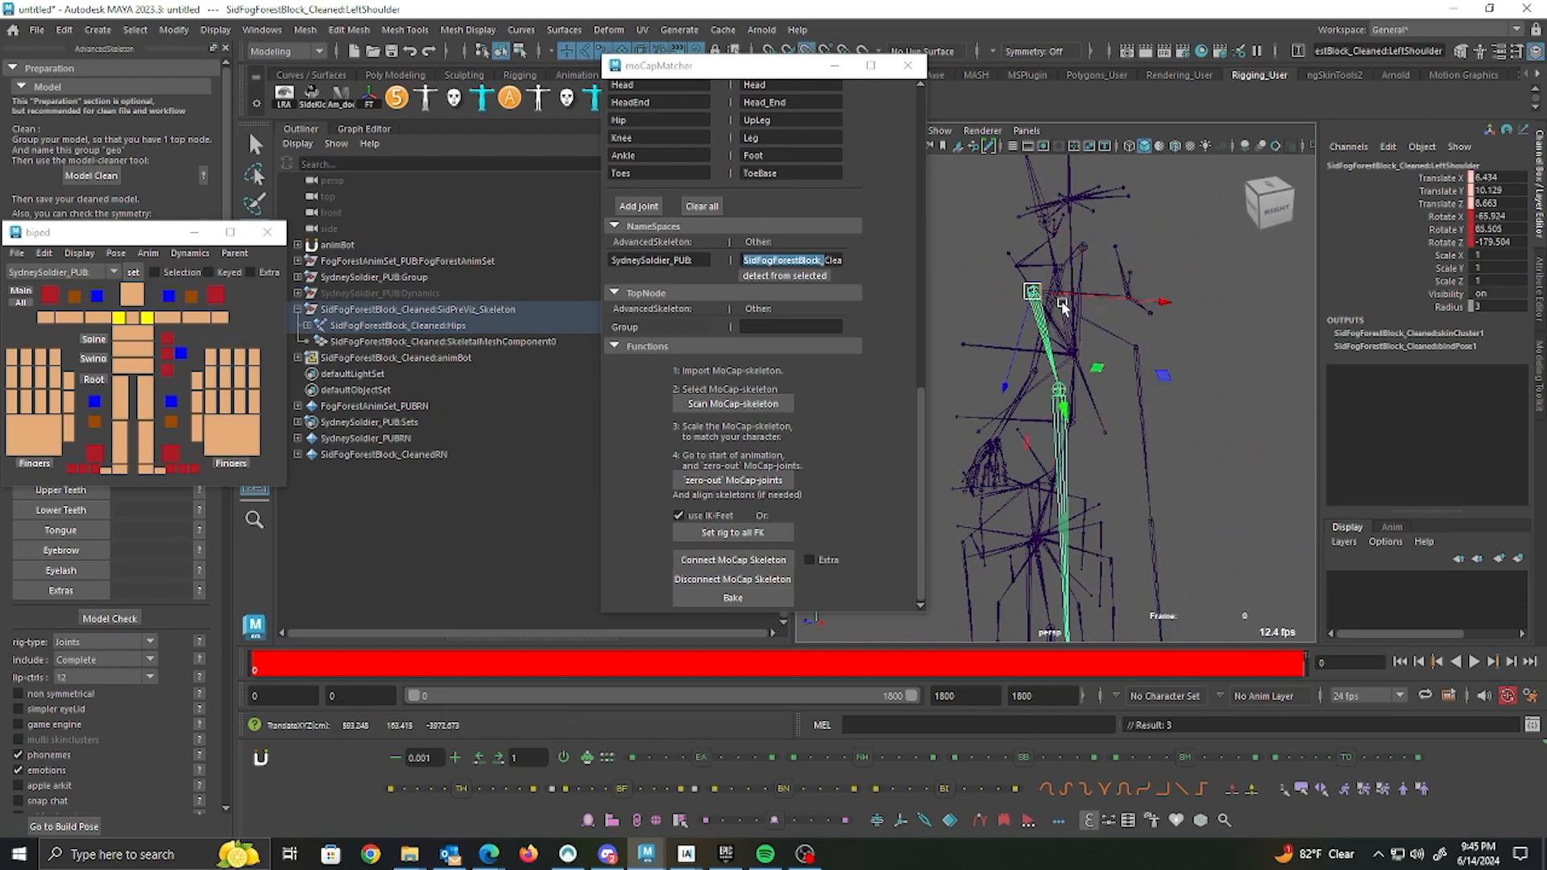
pyautogui.moveTo(1039, 361)
pyautogui.keyDown('alt'); pyautogui.mouseDown()
pyautogui.moveTo(1112, 356)
pyautogui.moveTo(1139, 372)
pyautogui.moveTo(1108, 371)
pyautogui.mouseUp(); pyautogui.keyUp('alt')
pyautogui.press('6')
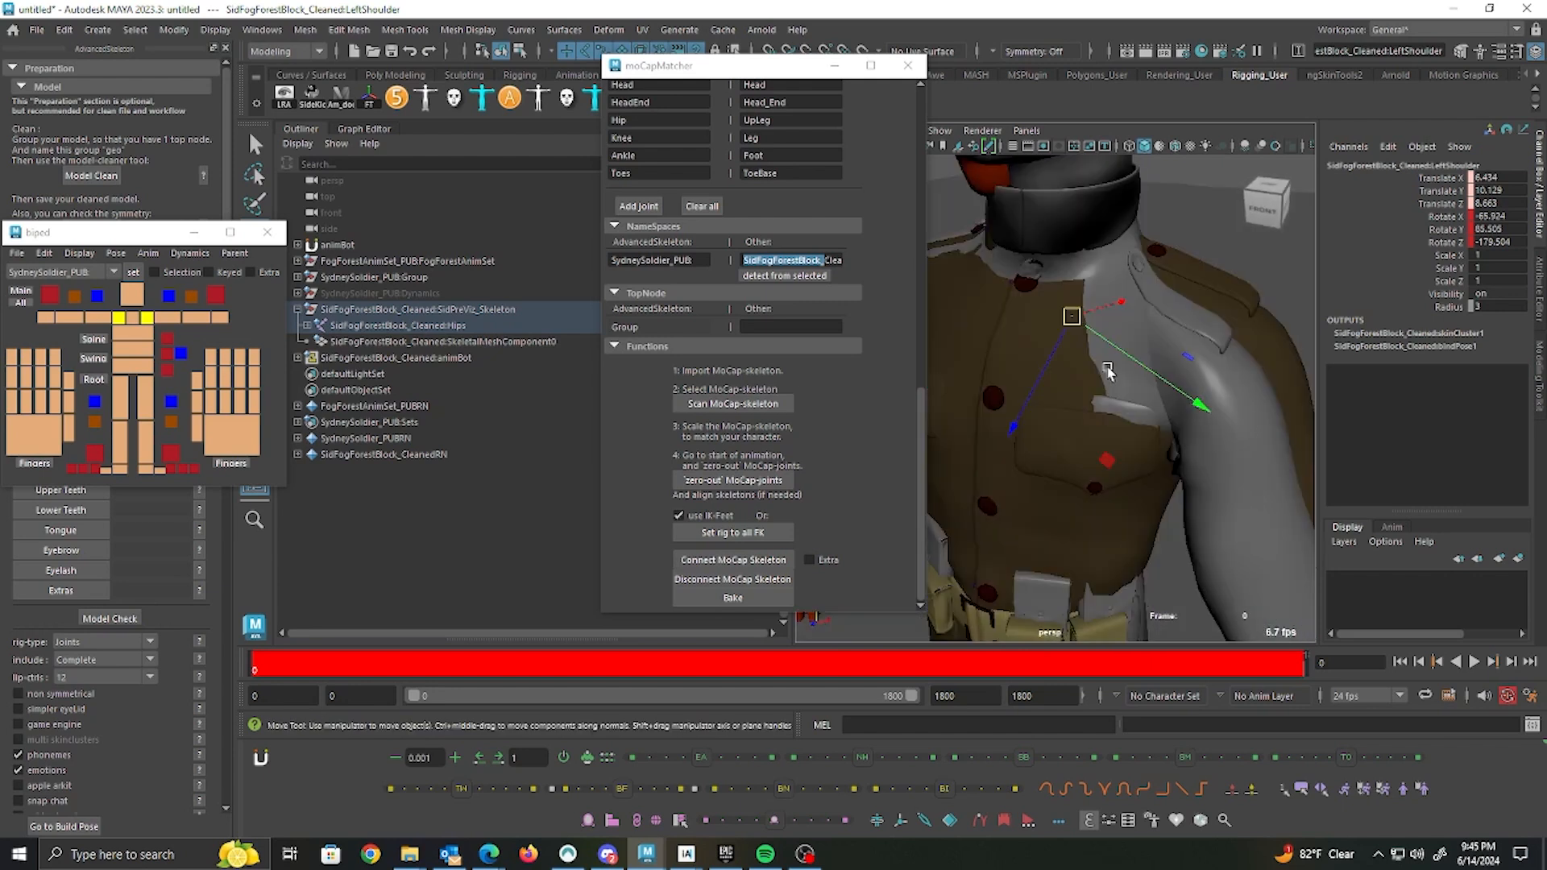
pyautogui.keyDown('alt'); pyautogui.moveTo(1196, 341); pyautogui.dragTo(1154, 332); pyautogui.keyUp('alt')
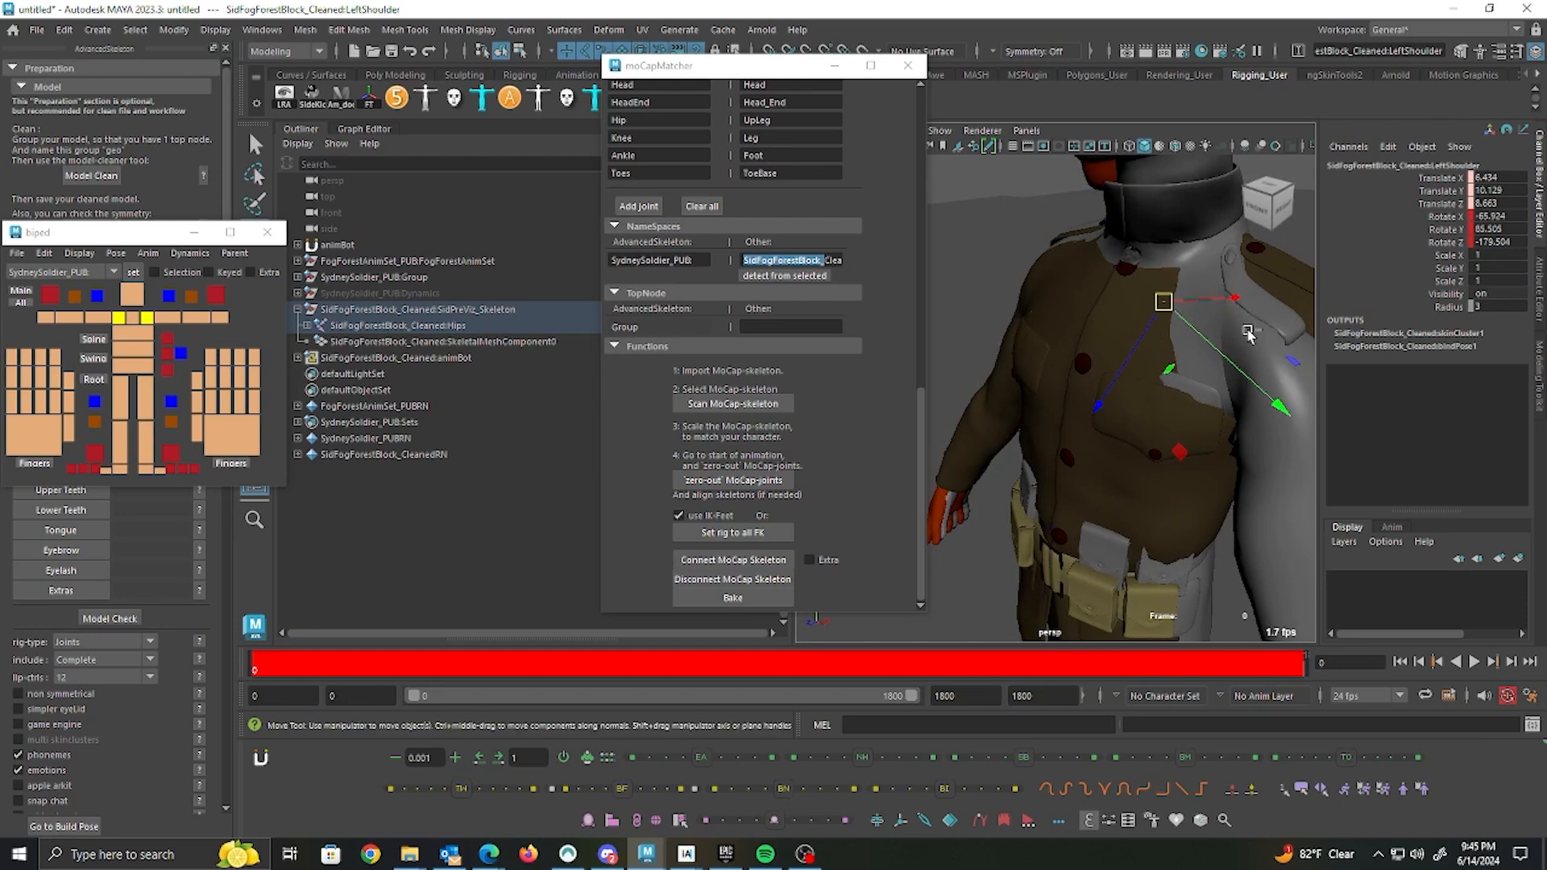
pyautogui.hotkey('ctrl', 'z')
pyautogui.press('4')
pyautogui.keyDown('alt'); pyautogui.moveTo(1229, 330); pyautogui.dragTo(1160, 428); pyautogui.keyUp('alt')
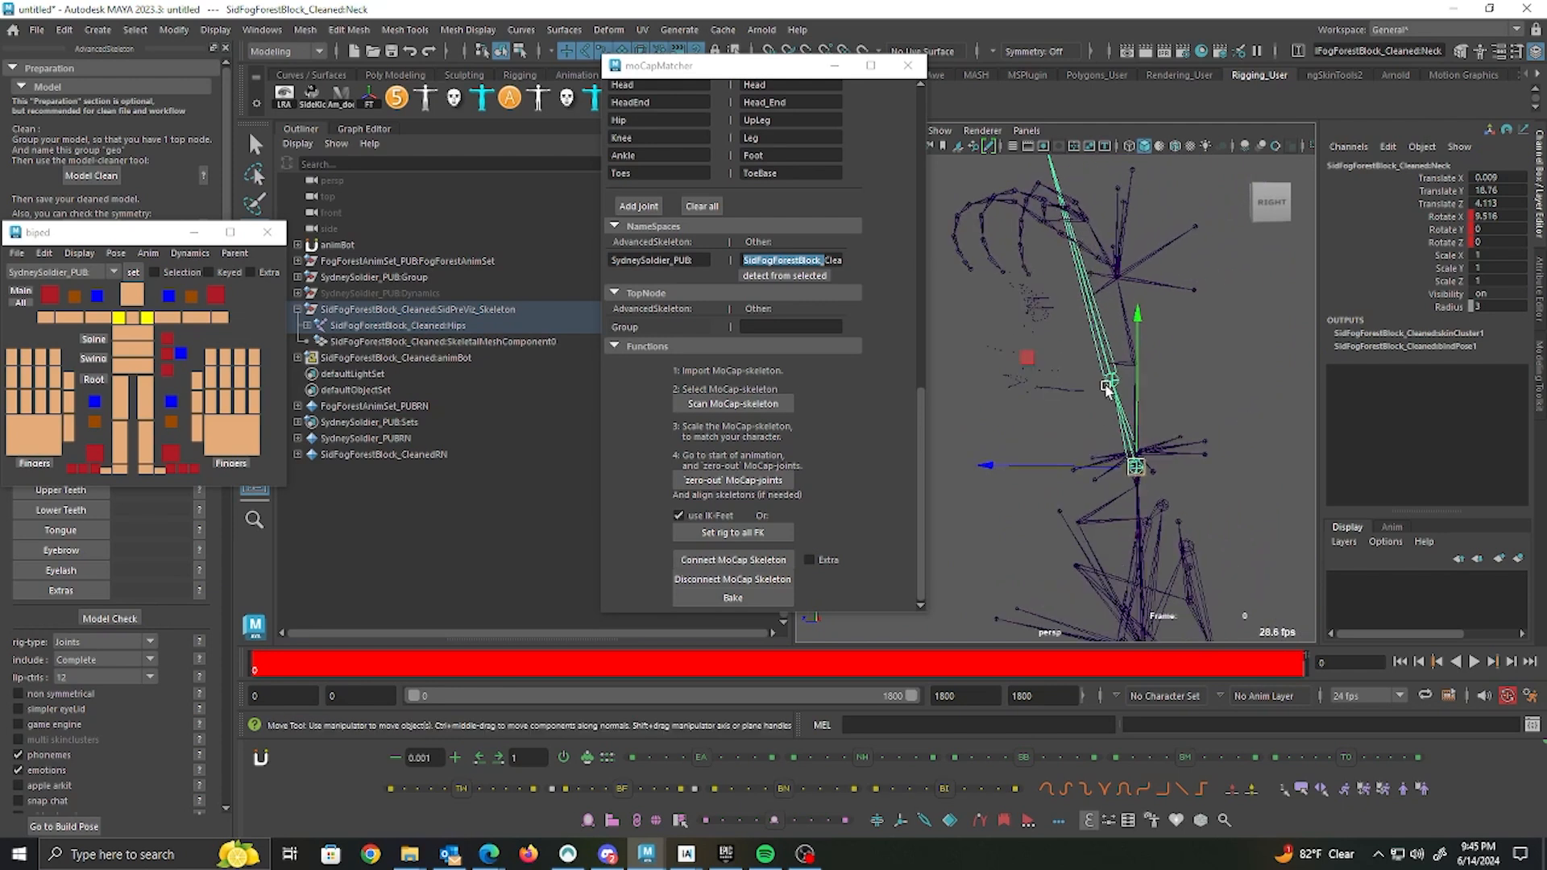
# Step: Move the mocap LeftArm joint onto the soldier's left shoulder joint after comparing it with the shaded body
pyautogui.click(1136, 367)
pyautogui.keyDown('alt'); pyautogui.moveTo(1098, 427); pyautogui.dragTo(1138, 466); pyautogui.keyUp('alt')
pyautogui.click(1185, 452)
pyautogui.hotkey('ctrl', '1')
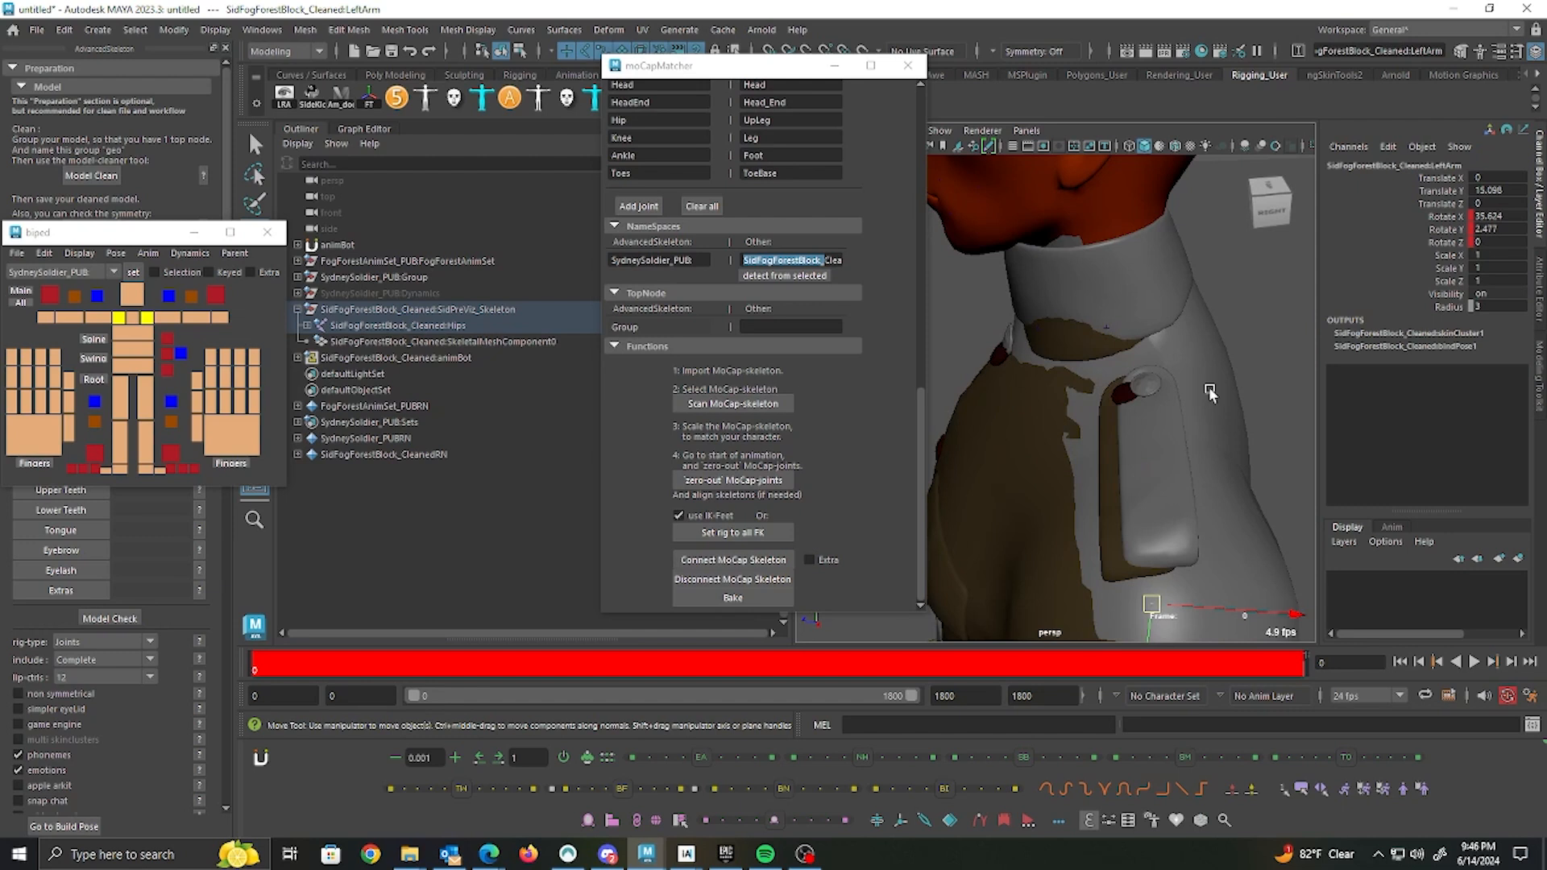
pyautogui.hotkey('ctrl', '2')
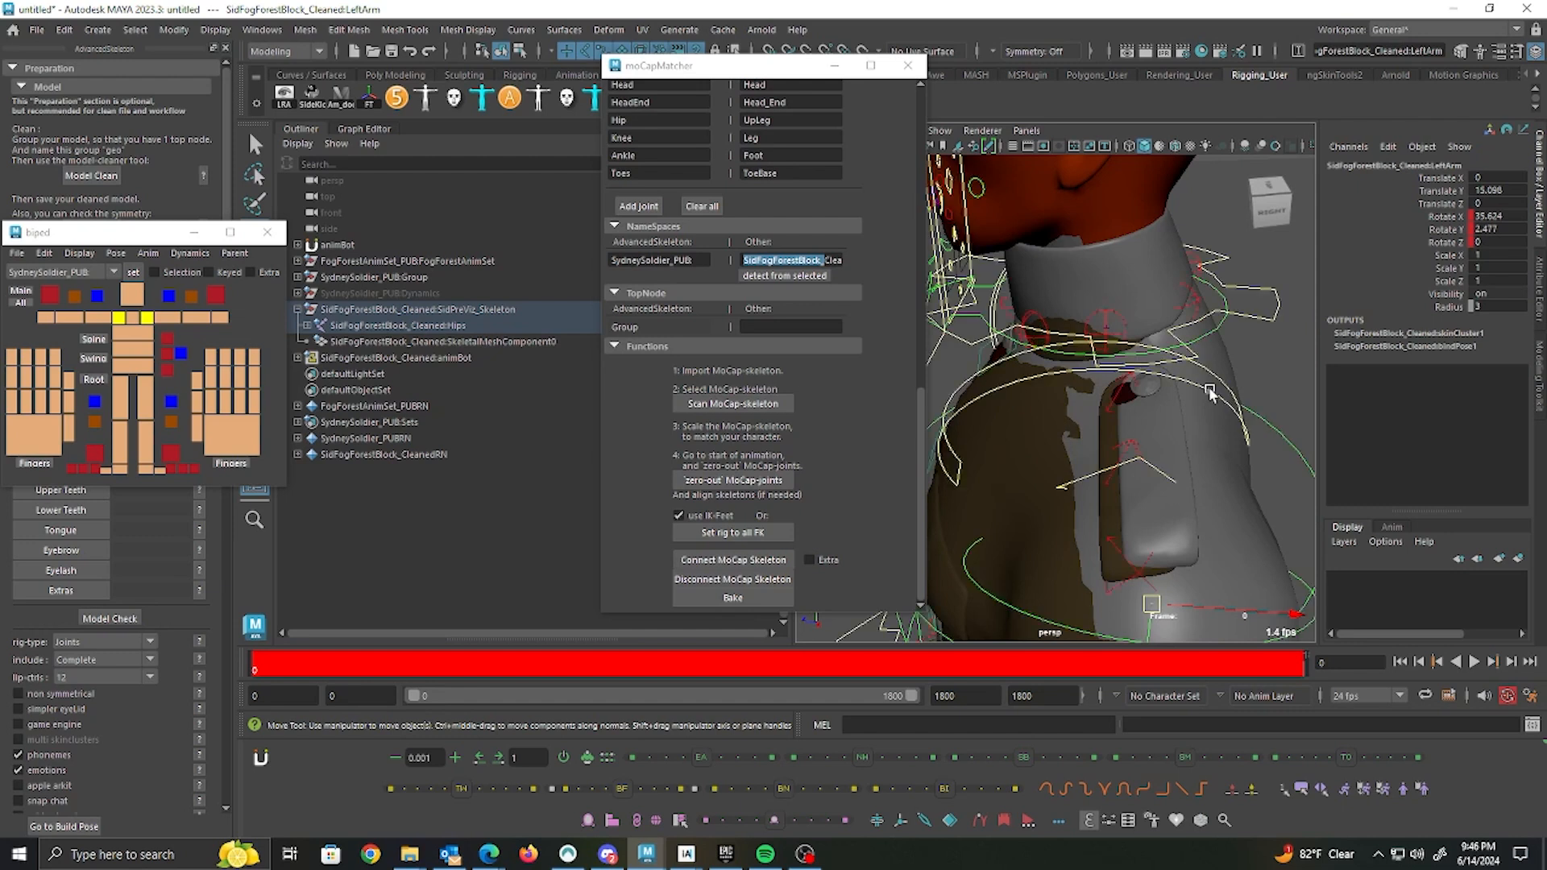
pyautogui.hotkey('ctrl', '2')
pyautogui.hotkey('ctrl', '1')
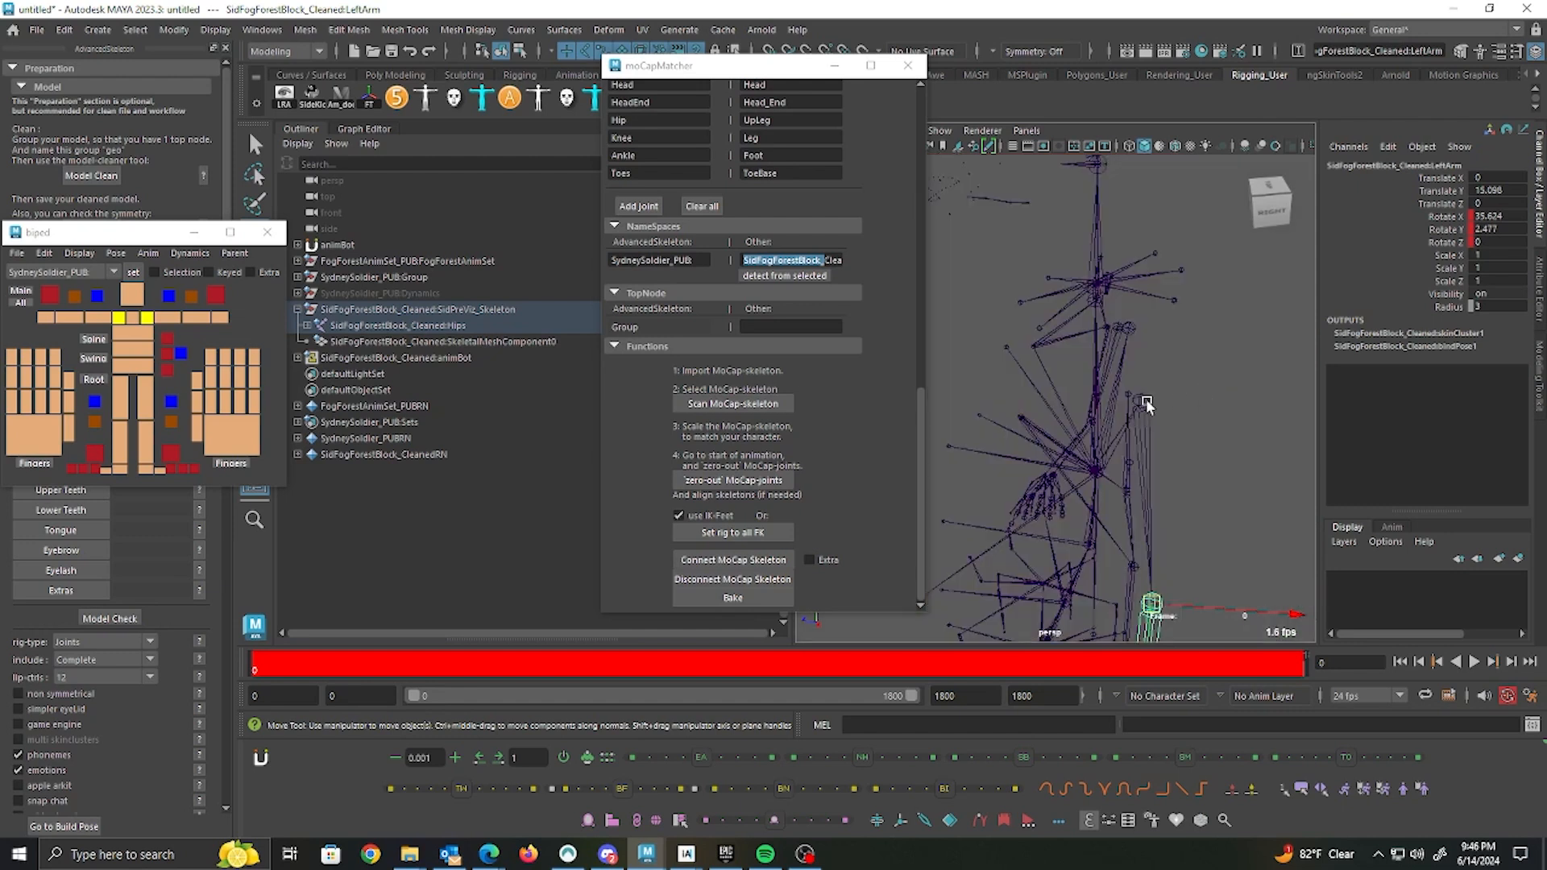
pyautogui.press('f')
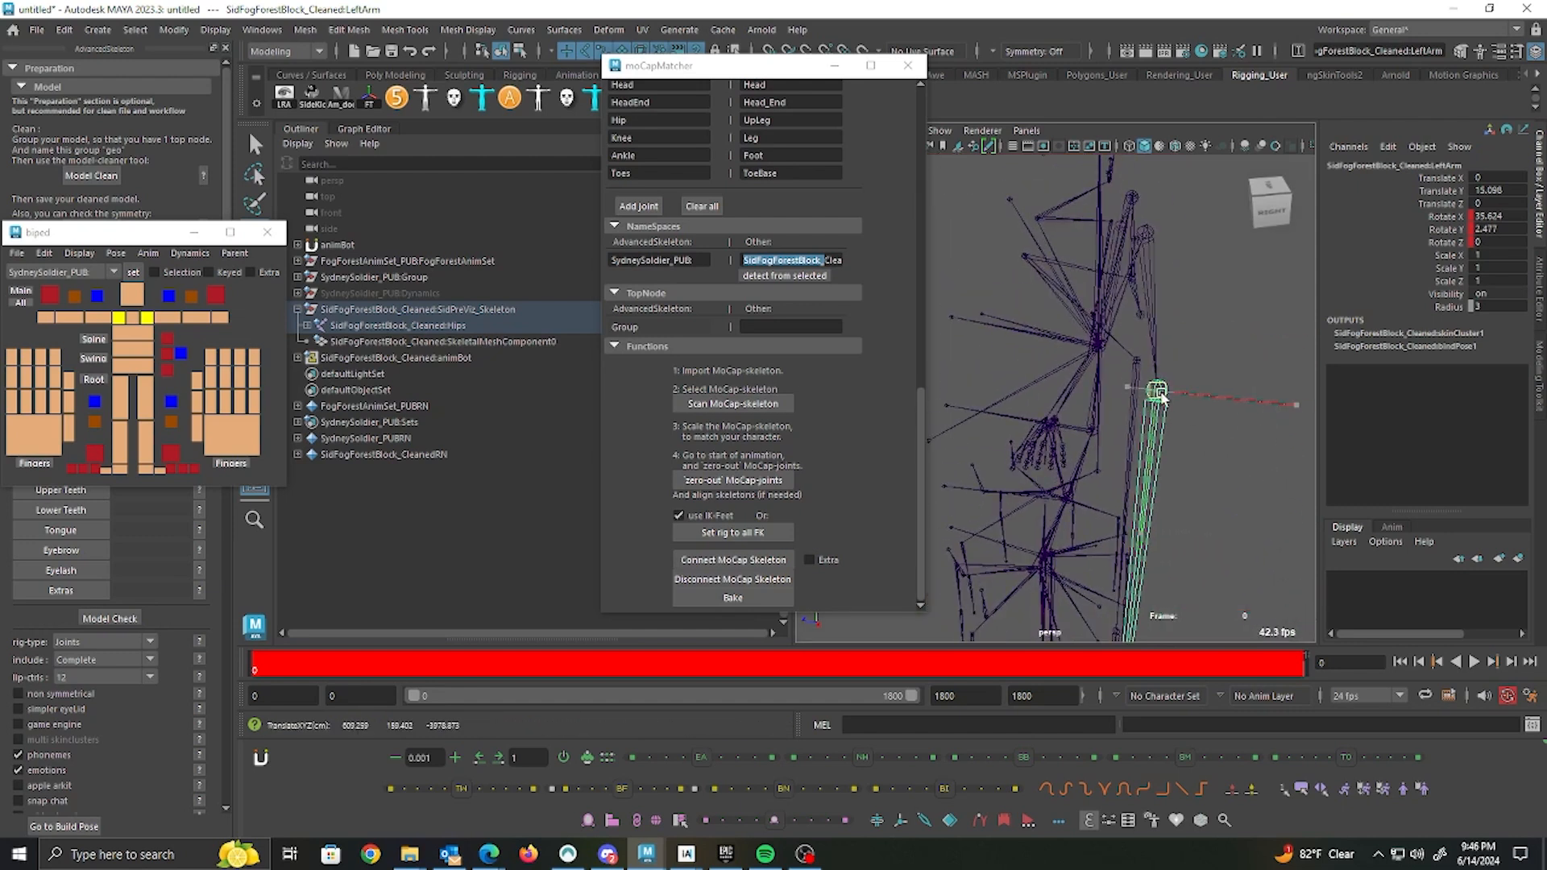
pyautogui.moveTo(1161, 397); pyautogui.dragTo(1137, 361)
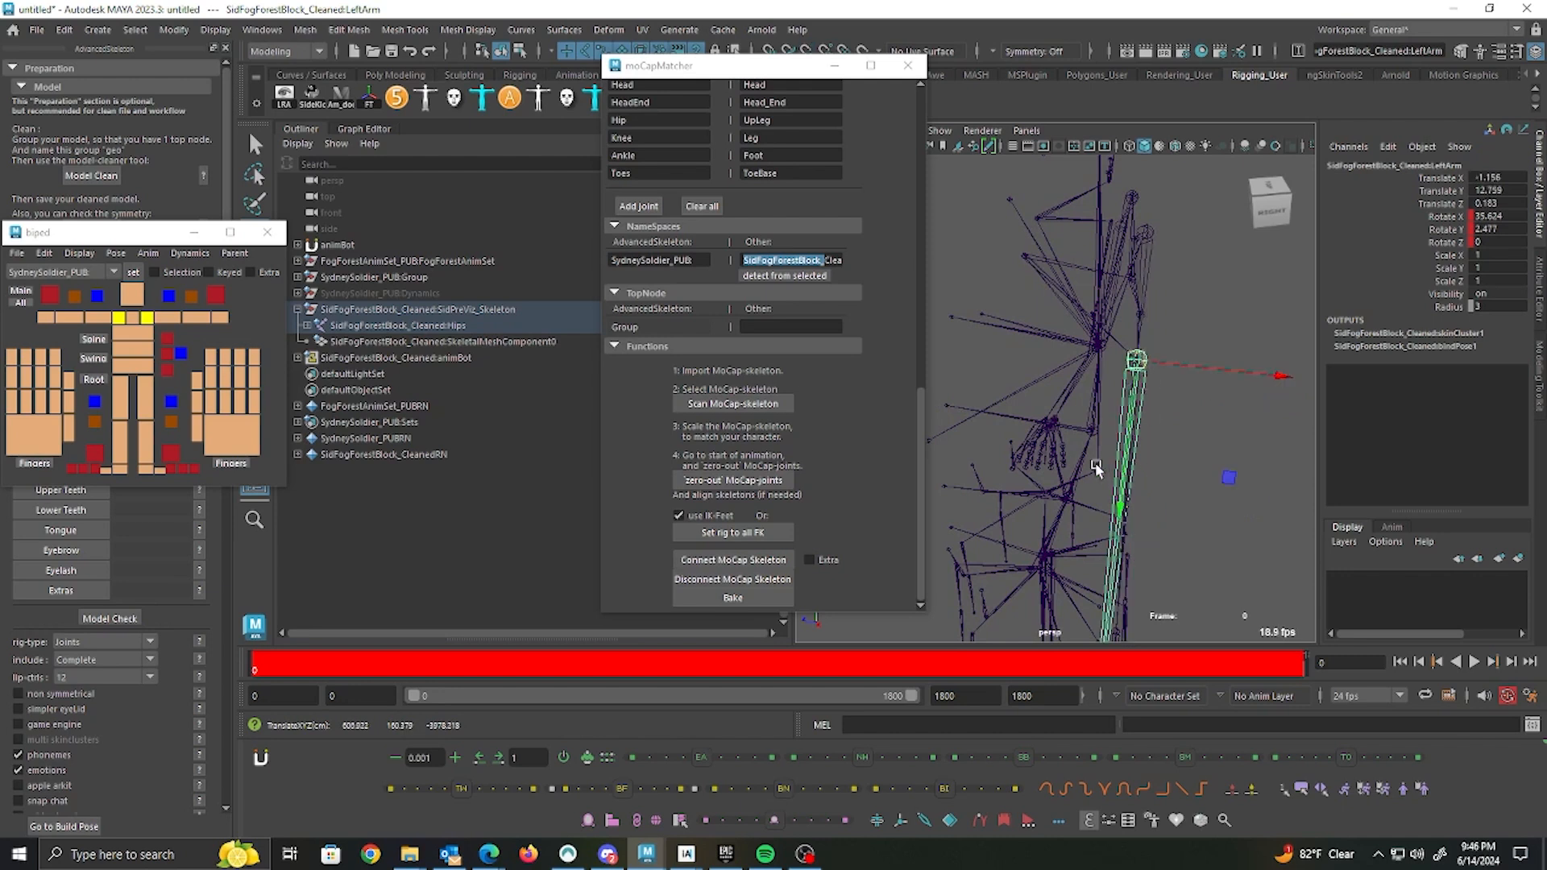
# Step: Move the mocap LeftForeArm and LeftHand joints onto the soldier's left elbow and wrist joints
pyautogui.keyDown('alt'); pyautogui.moveTo(1221, 578); pyautogui.dragTo(1243, 479); pyautogui.keyUp('alt')
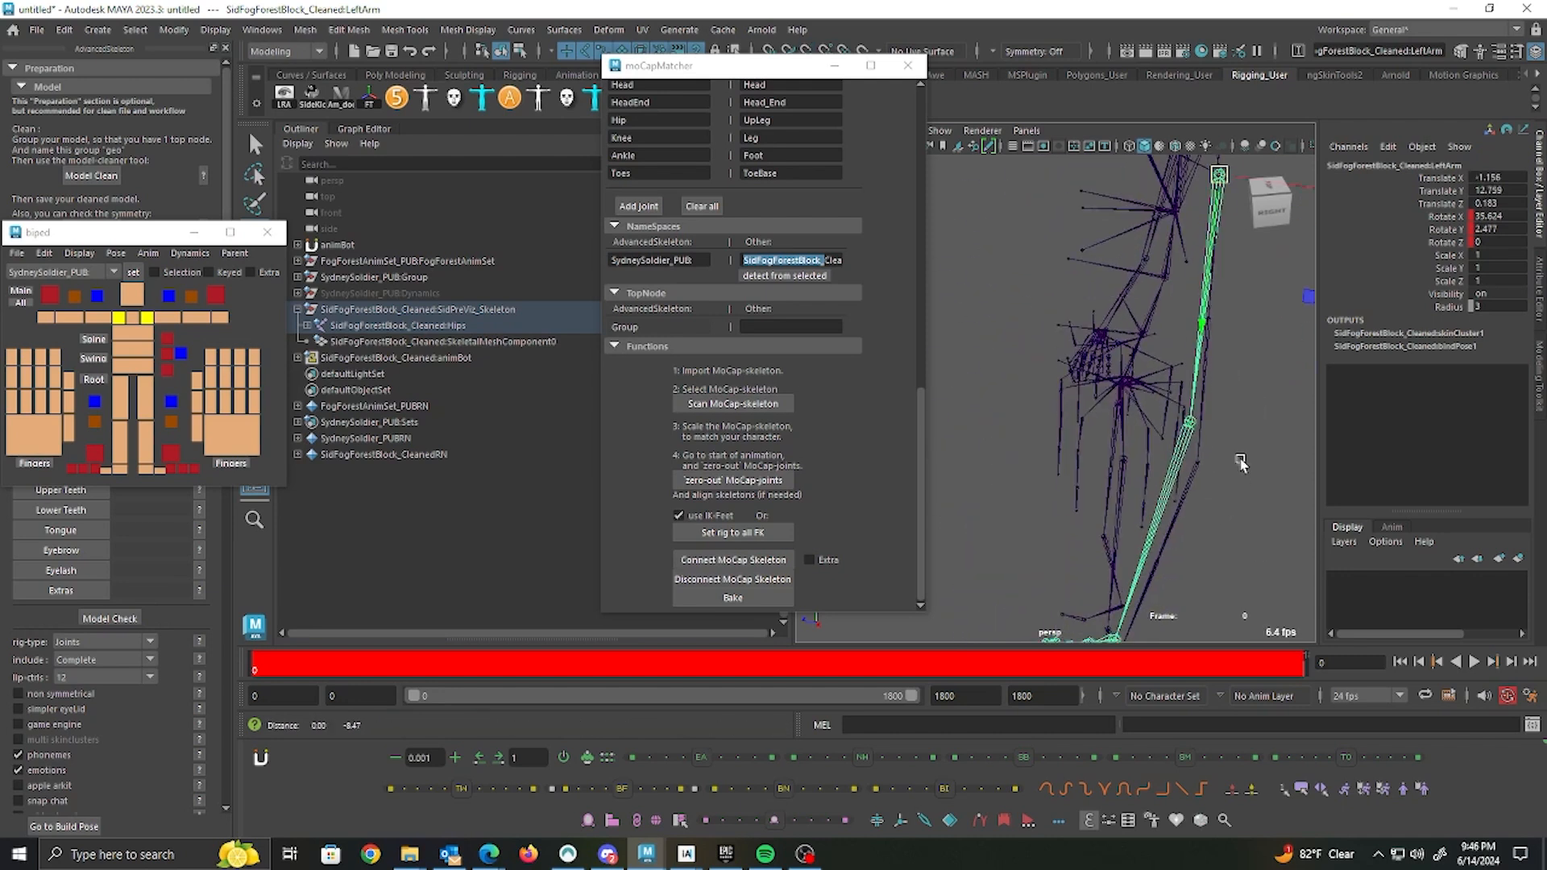
pyautogui.click(1191, 421)
pyautogui.moveTo(1191, 423); pyautogui.dragTo(1197, 461)
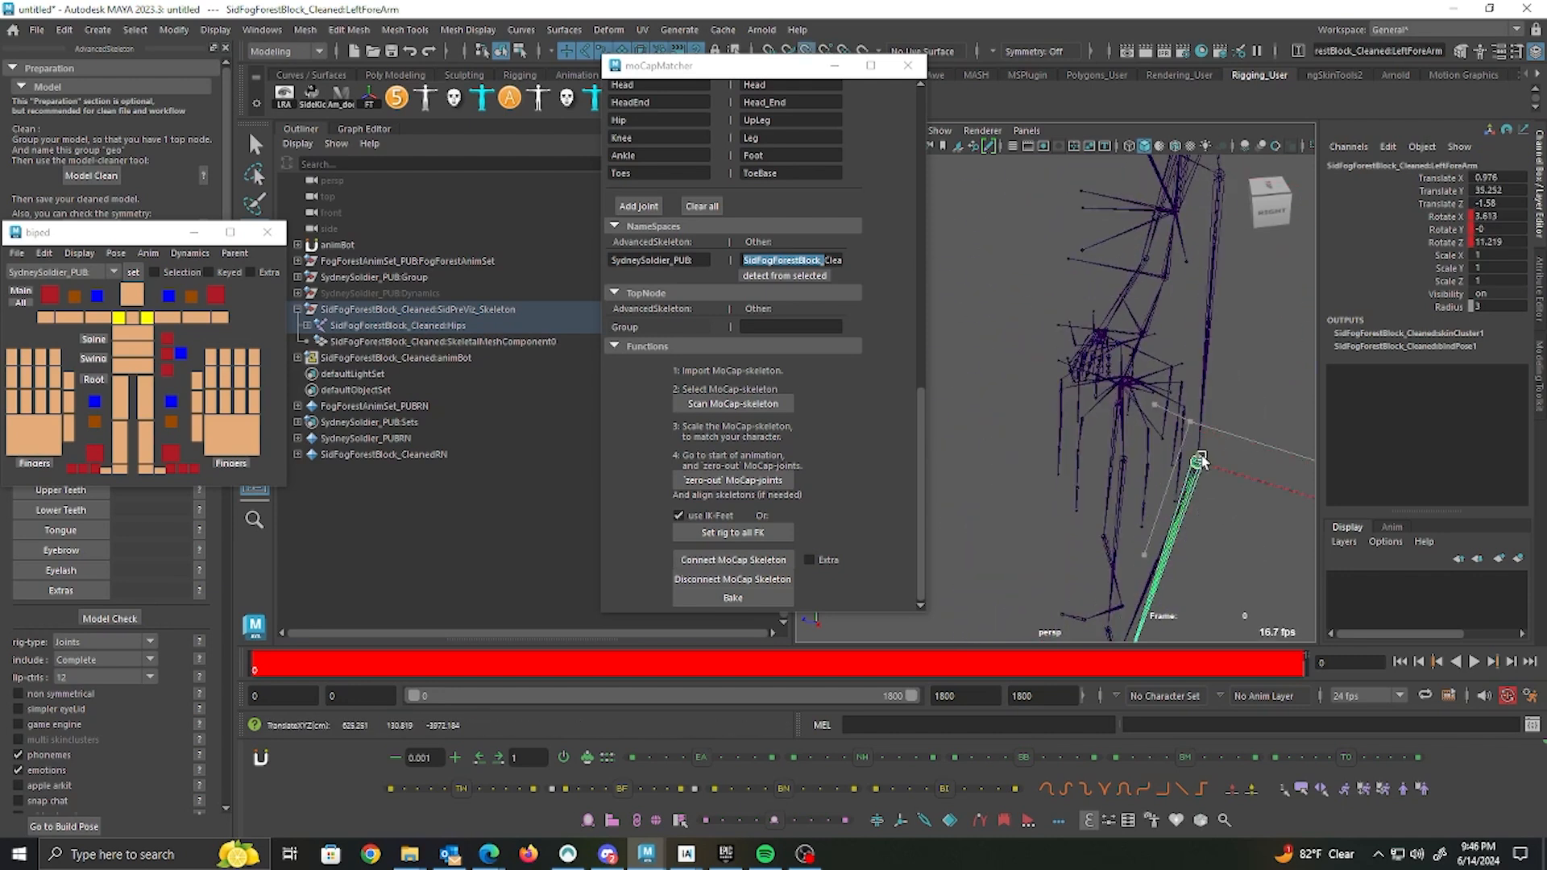
pyautogui.keyDown('alt'); pyautogui.moveTo(1243, 567); pyautogui.dragTo(1175, 415); pyautogui.keyUp('alt')
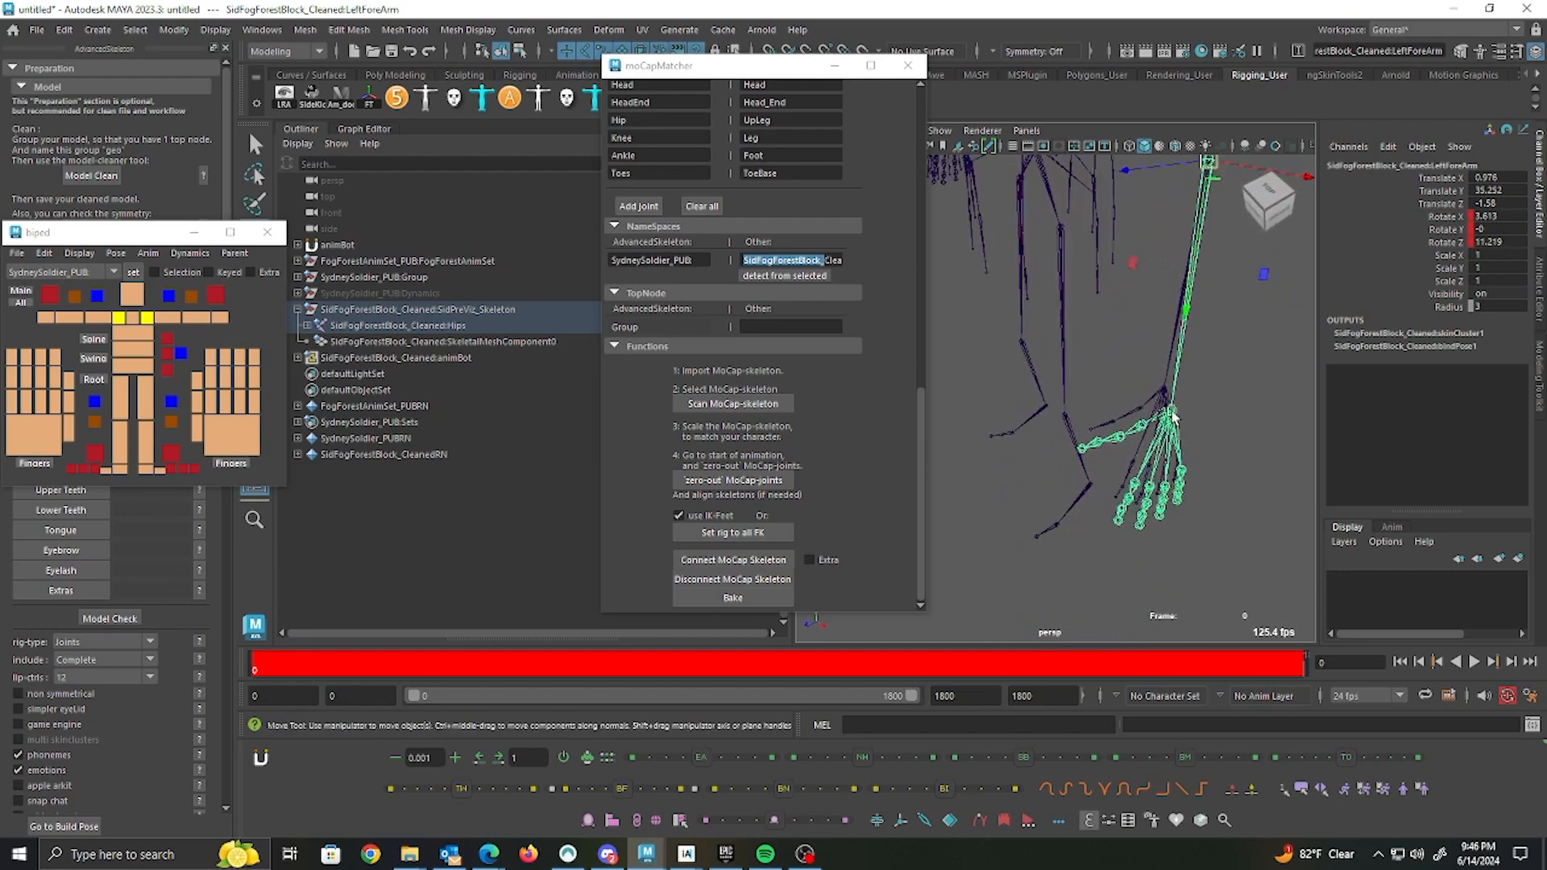
pyautogui.press('Down')
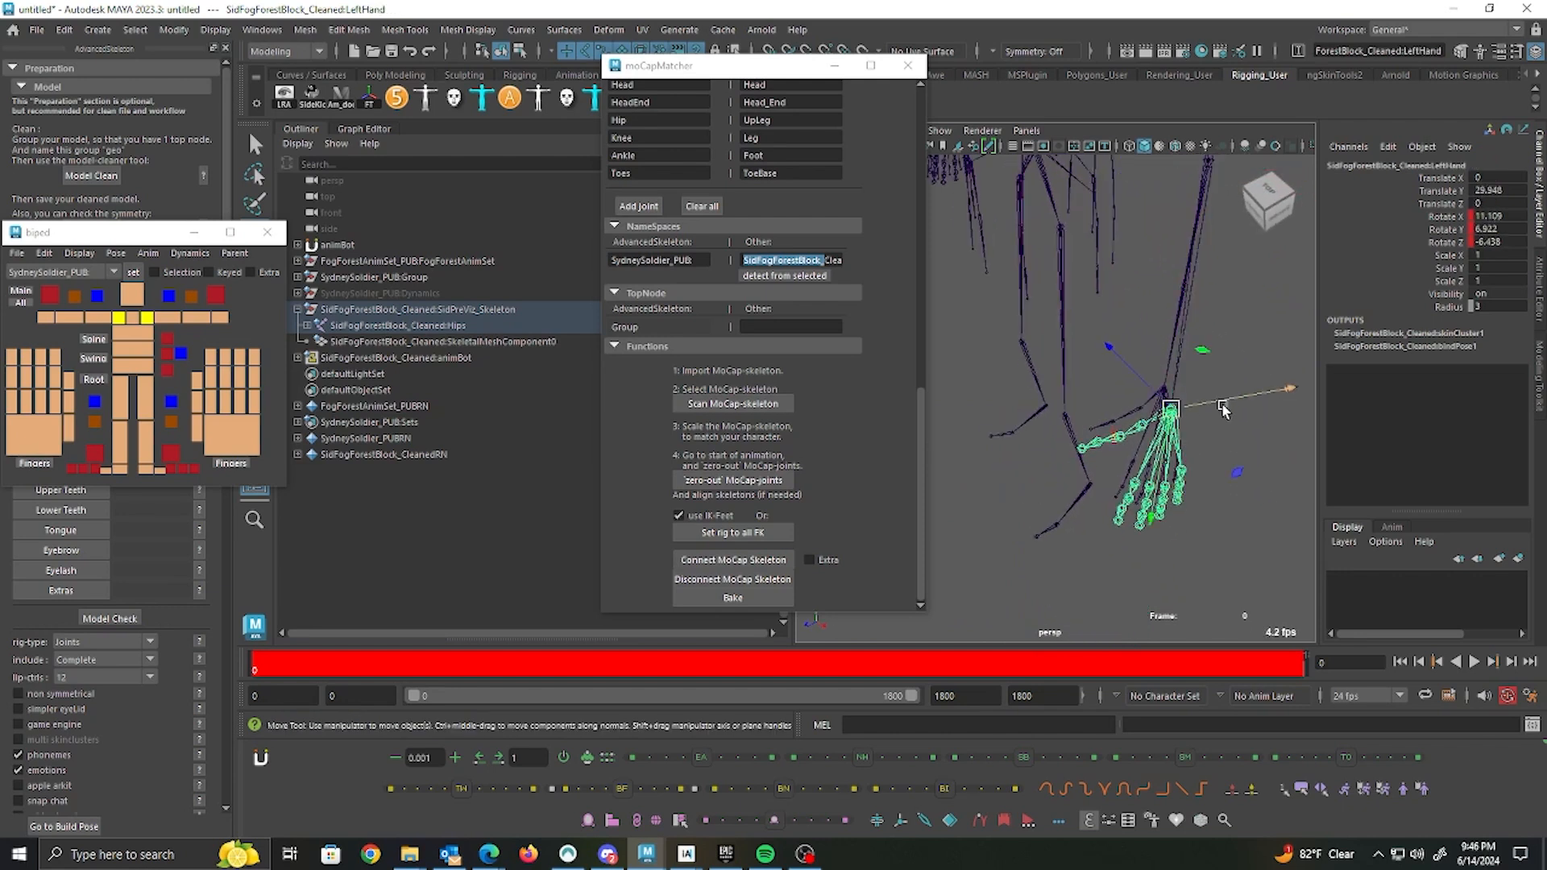
pyautogui.moveTo(1176, 409); pyautogui.dragTo(1170, 392)
# Step: Move the mocap RightHand joint onto the soldier's right wrist joint
pyautogui.keyDown('alt'); pyautogui.moveTo(1249, 511); pyautogui.dragTo(1175, 407); pyautogui.keyUp('alt')
pyautogui.click(1148, 425)
pyautogui.keyDown('alt'); pyautogui.moveTo(1216, 539); pyautogui.dragTo(1132, 411, button='middle'); pyautogui.keyUp('alt')
pyautogui.click(1108, 359)
pyautogui.keyDown('alt'); pyautogui.moveTo(1129, 548); pyautogui.dragTo(1140, 477, button='middle'); pyautogui.keyUp('alt')
pyautogui.click(1002, 365)
pyautogui.moveTo(1002, 366); pyautogui.dragTo(1025, 322)
# Step: Move the mocap RightHandThumb1 joint and a neighbouring right-hand finger joint onto the soldier's matching finger joints
pyautogui.click(1086, 387)
pyautogui.moveTo(1085, 390); pyautogui.dragTo(1069, 387)
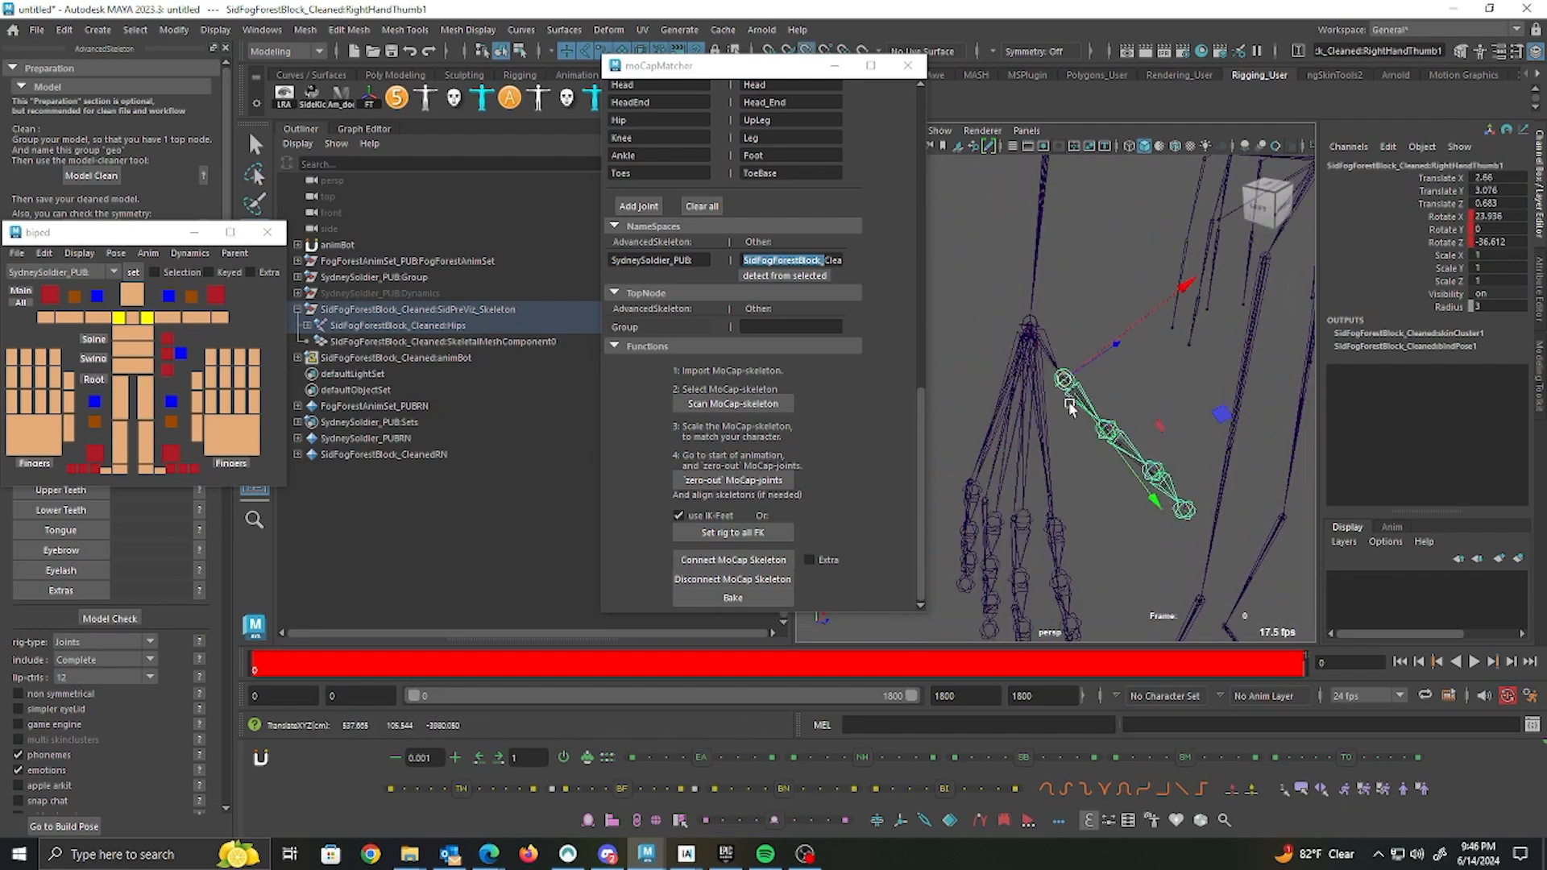
pyautogui.click(1074, 519)
pyautogui.moveTo(1074, 519); pyautogui.dragTo(975, 483)
pyautogui.click(994, 522)
pyautogui.click(972, 490)
pyautogui.keyDown('alt'); pyautogui.moveTo(1126, 560); pyautogui.dragTo(1068, 481); pyautogui.keyUp('alt')
pyautogui.keyDown('alt'); pyautogui.moveTo(1067, 481); pyautogui.dragTo(1108, 468, button='right'); pyautogui.keyUp('alt')
# Step: Align the mocap right middle finger joints, including RightHandMiddle3, with the soldier's finger joints
pyautogui.click(1170, 396)
pyautogui.press('v')
pyautogui.moveTo(1157, 401); pyautogui.dragTo(1144, 472)
pyautogui.keyDown('alt'); pyautogui.moveTo(1145, 471); pyautogui.dragTo(1093, 472); pyautogui.keyUp('alt')
pyautogui.click(1076, 380)
pyautogui.click(1078, 388)
pyautogui.press('v')
pyautogui.click(1119, 587)
pyautogui.moveTo(1112, 596); pyautogui.dragTo(1106, 556)
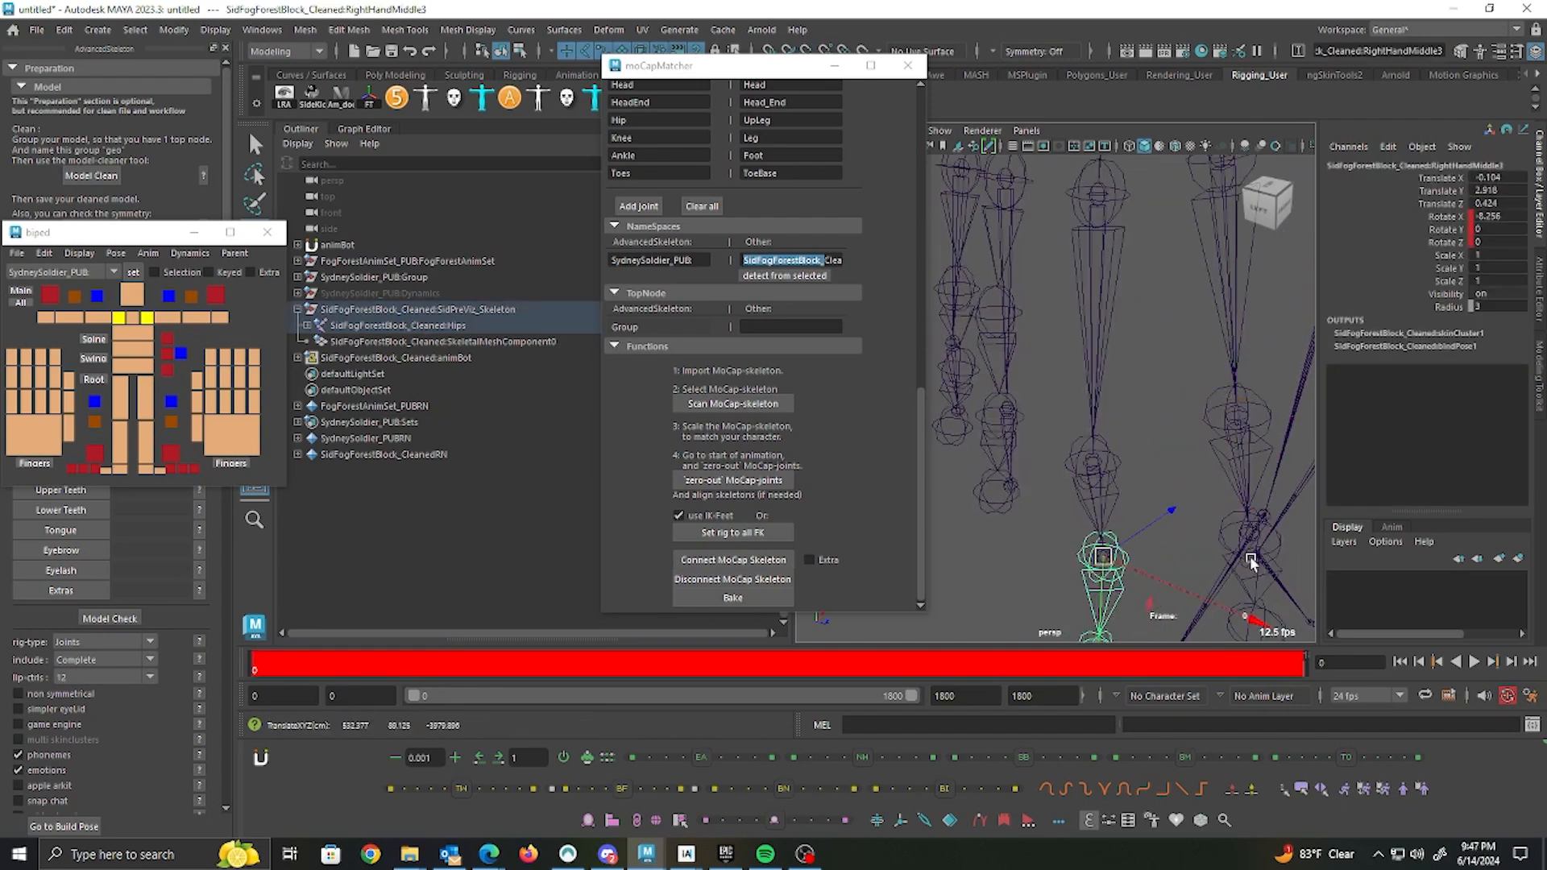
# Step: Align the mocap right pinky joints, including RightHandPinky3, with the soldier's pinky joints
pyautogui.click(1021, 199)
pyautogui.click(1017, 339)
pyautogui.keyDown('alt'); pyautogui.moveTo(1064, 414); pyautogui.dragTo(1101, 394); pyautogui.keyUp('alt')
pyautogui.press('v')
pyautogui.moveTo(998, 310); pyautogui.dragTo(1005, 407)
pyautogui.click(1020, 514)
pyautogui.moveTo(1007, 511); pyautogui.dragTo(1000, 484)
pyautogui.keyDown('alt'); pyautogui.moveTo(960, 379); pyautogui.dragTo(996, 567); pyautogui.keyUp('alt')
pyautogui.click(1011, 437)
# Step: Examine the alignment of the mocap and soldier across the whole body, as skeletons and as shaded meshes
pyautogui.scroll(-10, 1003, 395)
pyautogui.keyDown('alt'); pyautogui.moveTo(1042, 414); pyautogui.dragTo(1153, 338); pyautogui.keyUp('alt')
pyautogui.keyDown('alt'); pyautogui.moveTo(1153, 339); pyautogui.dragTo(1168, 476, button='right'); pyautogui.keyUp('alt')
pyautogui.keyDown('alt'); pyautogui.moveTo(1168, 475); pyautogui.dragTo(1178, 456, button='middle'); pyautogui.keyUp('alt')
pyautogui.keyDown('alt'); pyautogui.moveTo(1161, 242); pyautogui.dragTo(1184, 449, button='middle'); pyautogui.keyUp('alt')
pyautogui.keyDown('alt'); pyautogui.moveTo(1185, 449); pyautogui.dragTo(1098, 447, button='right'); pyautogui.keyUp('alt')
pyautogui.keyDown('alt'); pyautogui.moveTo(1137, 448); pyautogui.dragTo(1187, 437); pyautogui.keyUp('alt')
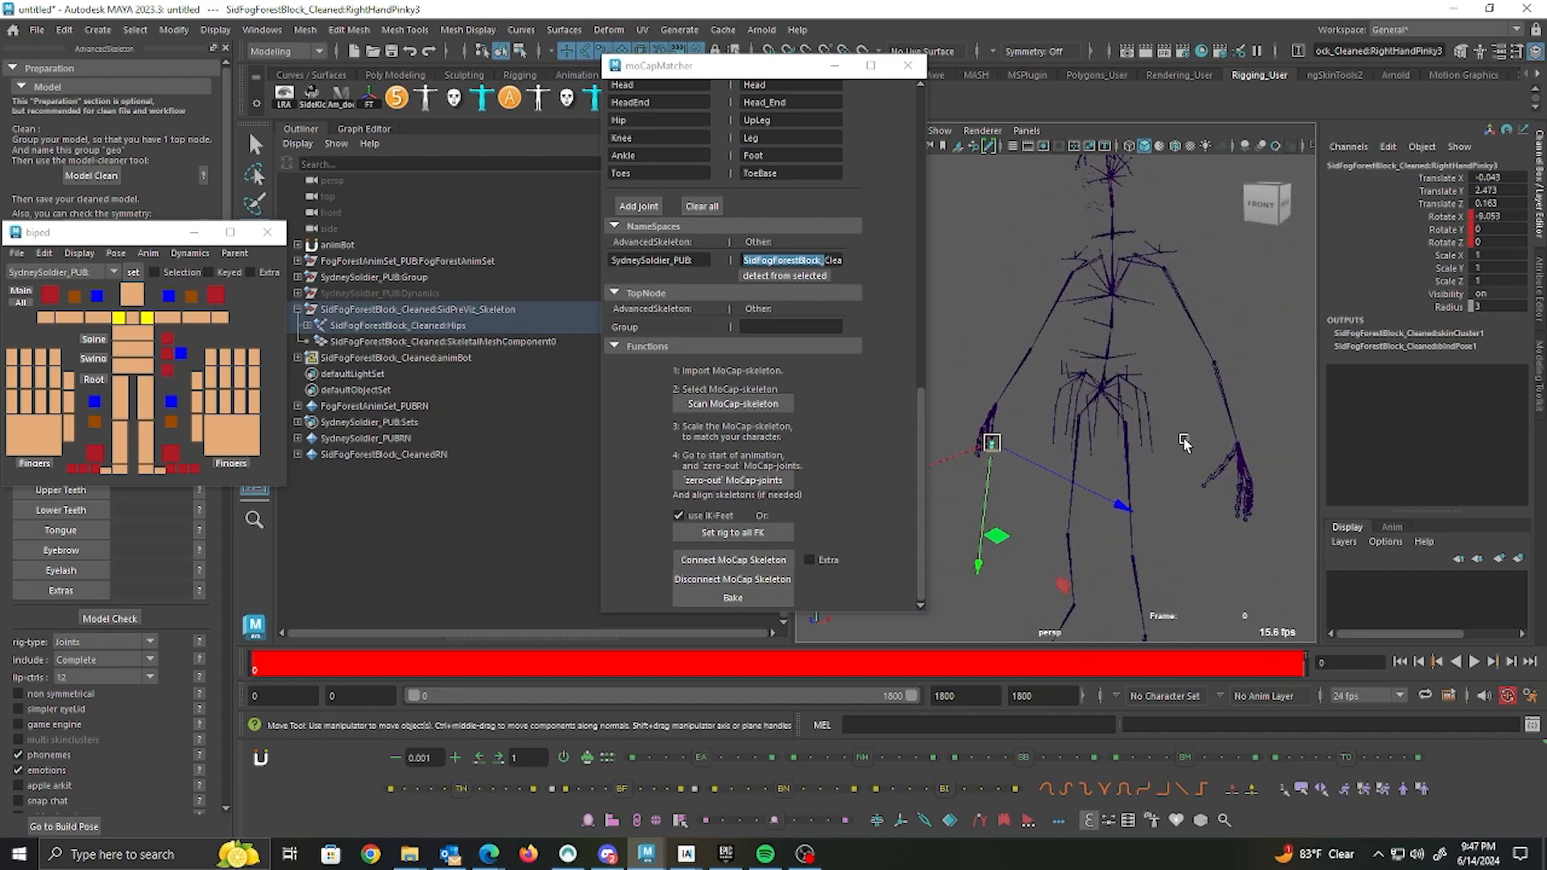
pyautogui.hotkey('ctrl', '1')
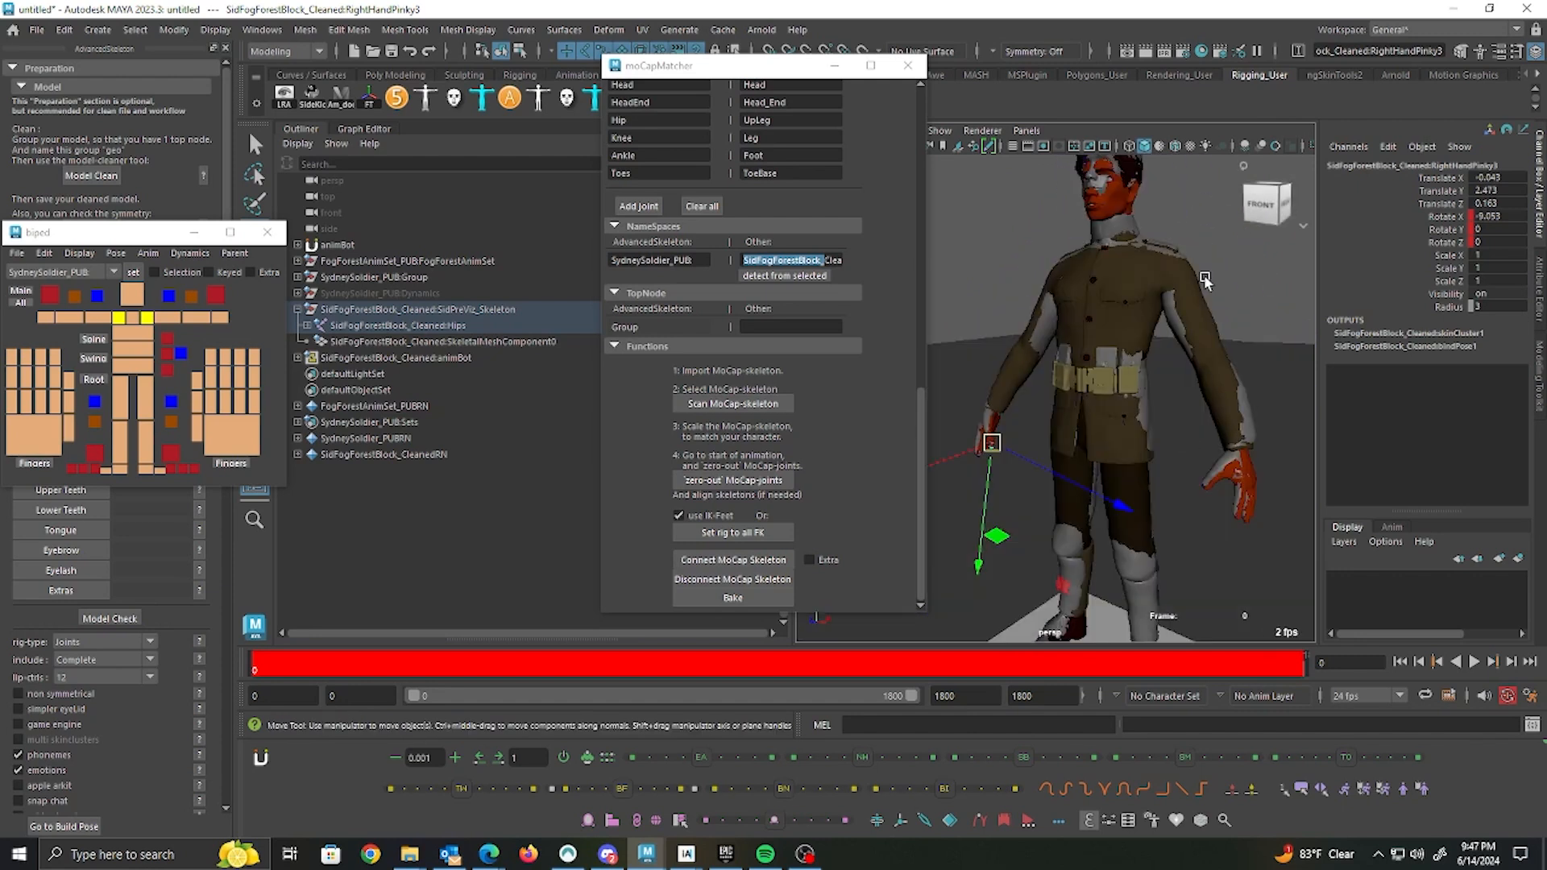
pyautogui.keyDown('alt'); pyautogui.moveTo(1133, 180); pyautogui.dragTo(1126, 346); pyautogui.keyUp('alt')
pyautogui.keyDown('alt'); pyautogui.moveTo(1124, 343); pyautogui.dragTo(1151, 321, button='middle'); pyautogui.keyUp('alt')
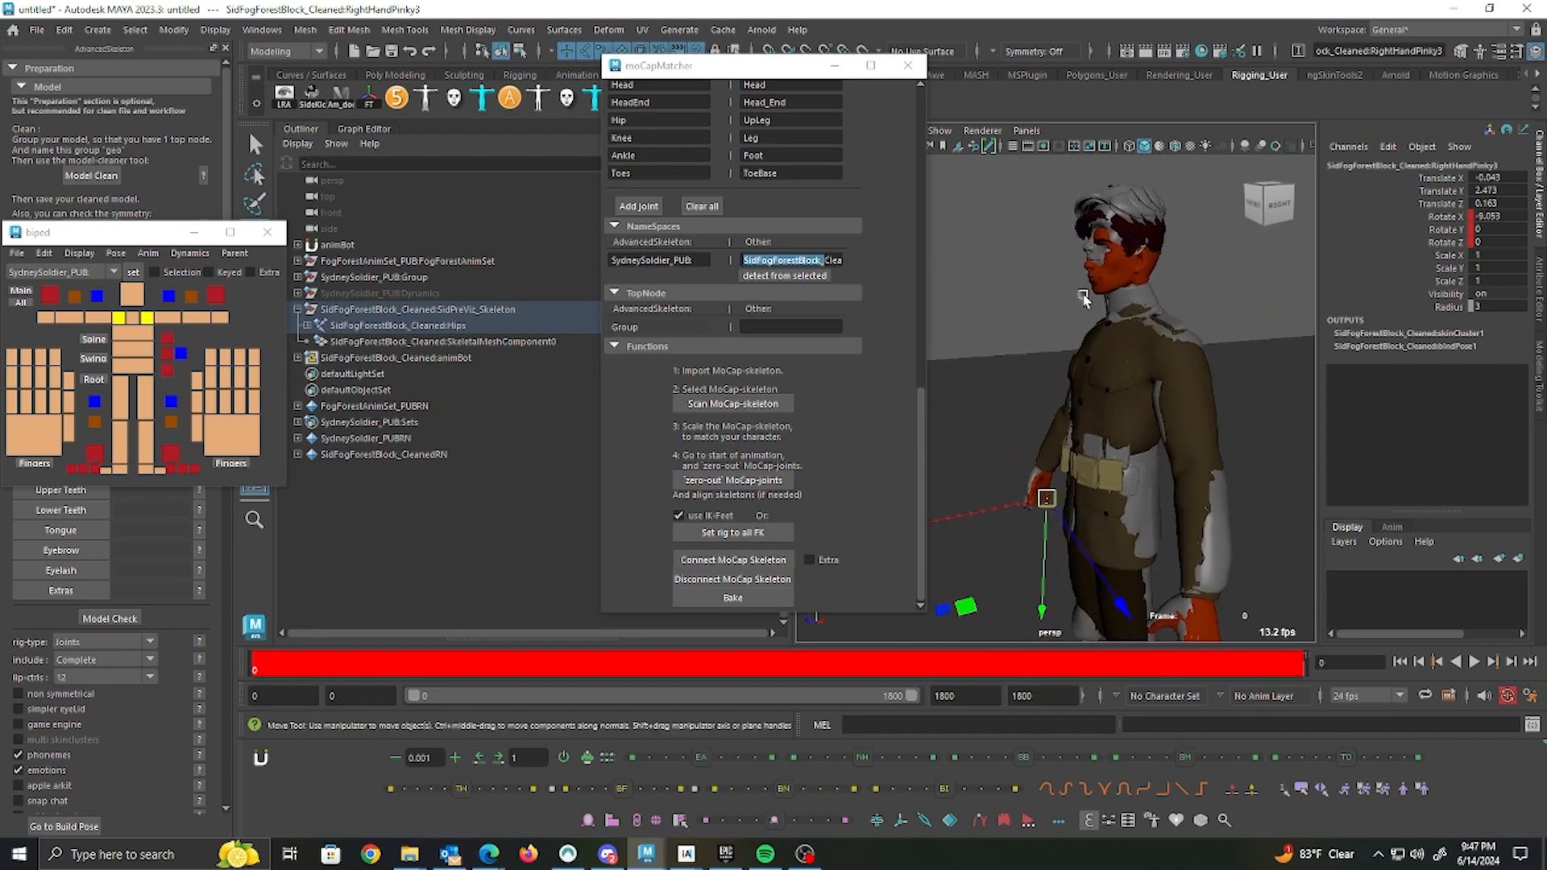
# Step: Connect the mocap skeleton to the soldier rig and scrub the animation to frame 392 to check the motion
pyautogui.click(765, 557)
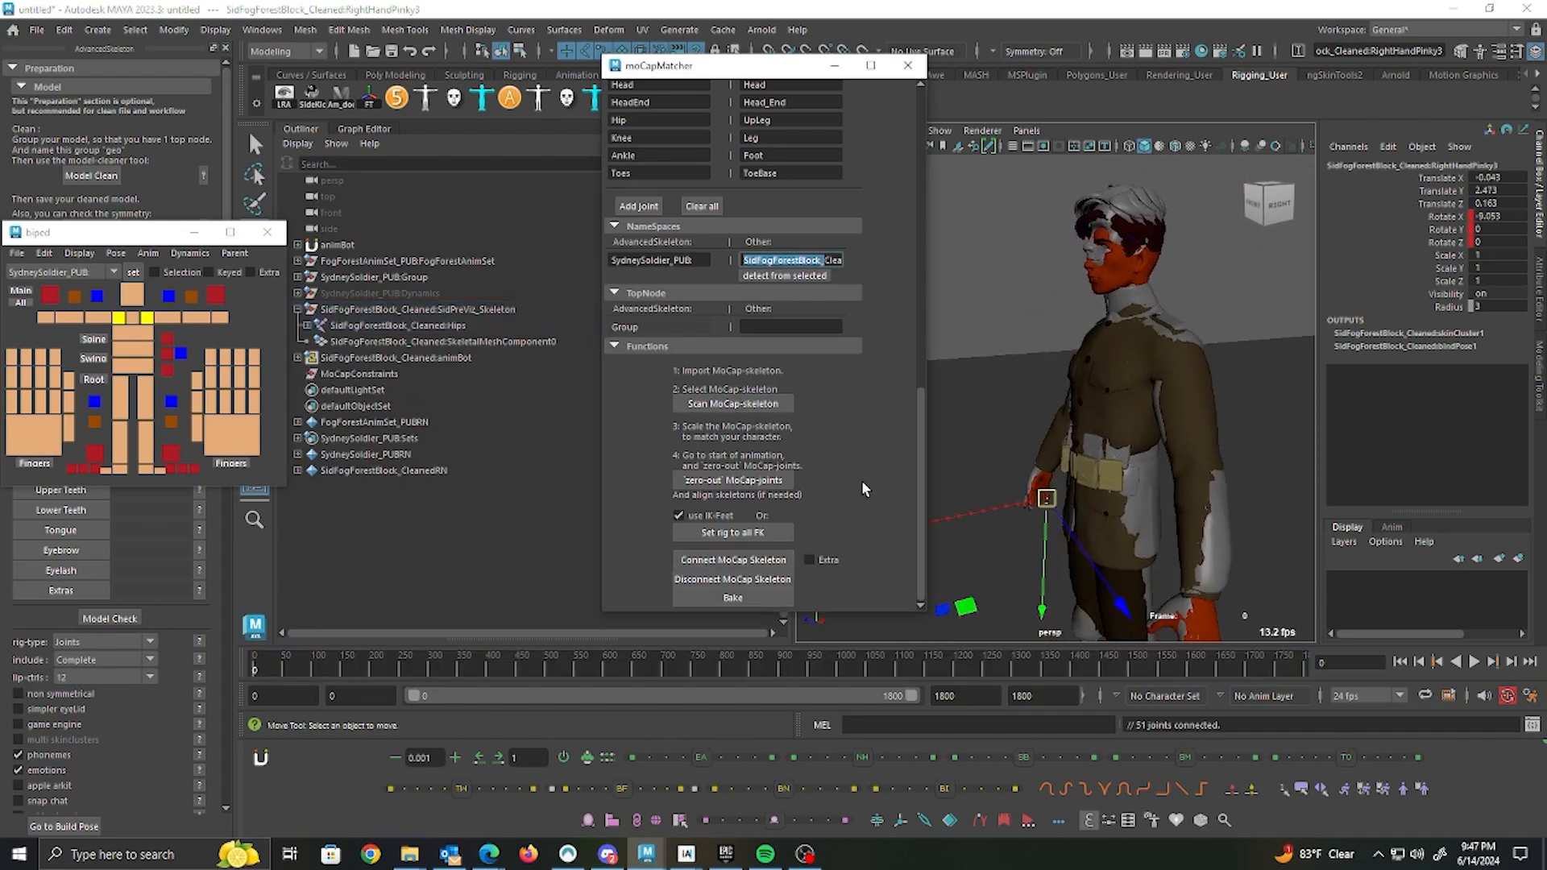
pyautogui.moveTo(389, 667); pyautogui.dragTo(488, 668)
pyautogui.keyDown('alt'); pyautogui.moveTo(1076, 514); pyautogui.dragTo(1041, 168); pyautogui.keyUp('alt')
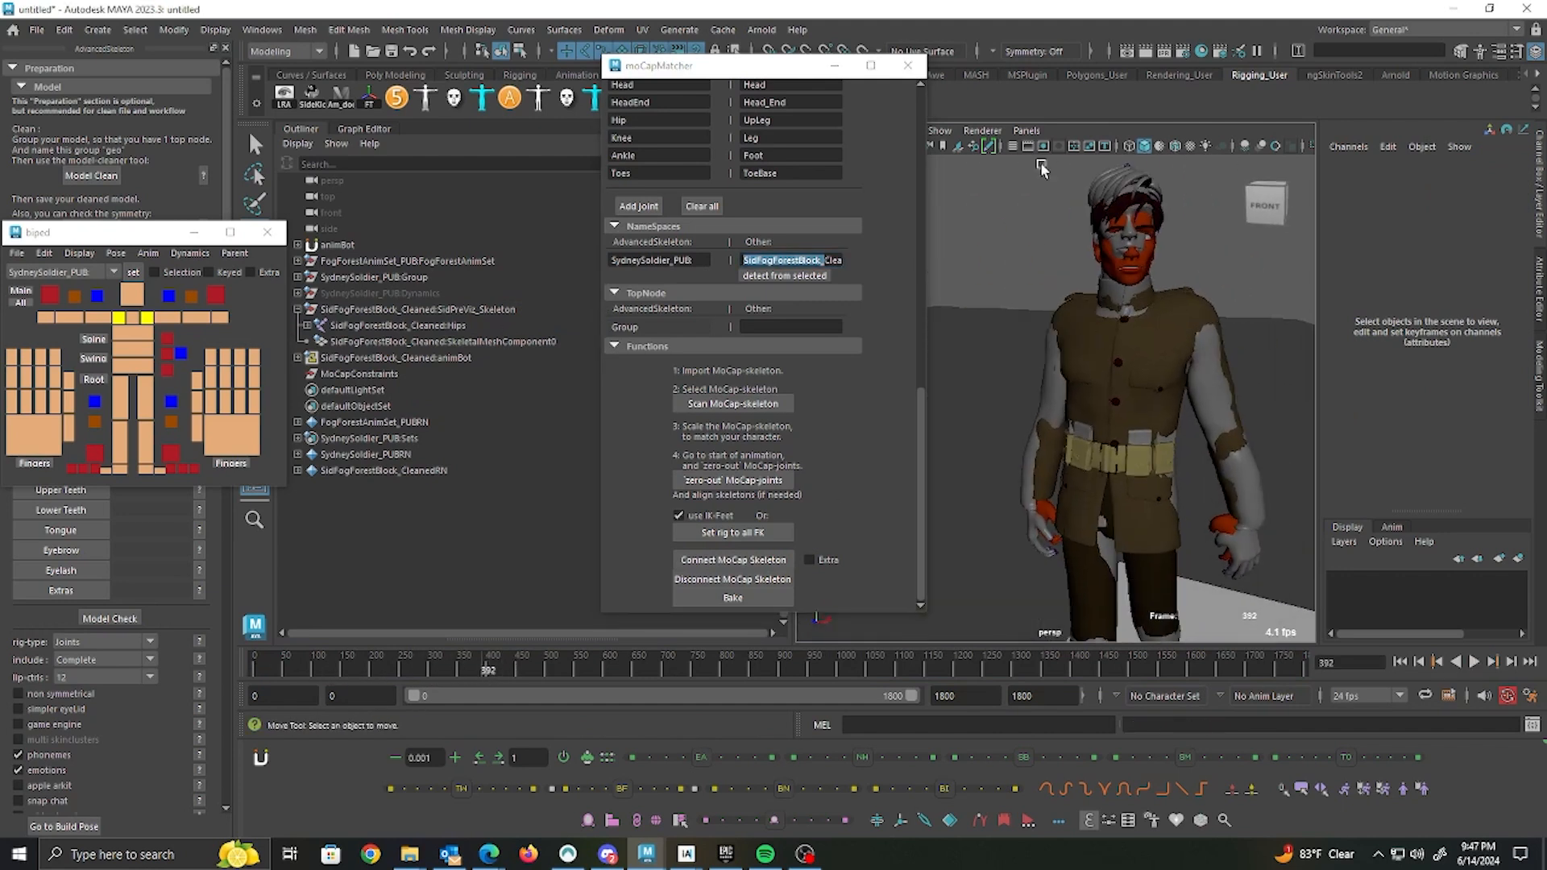
# Step: Hide the mocap skeleton SidPreViz_Skeleton and scrub the soldier's animation to frame 432
pyautogui.click(435, 311)
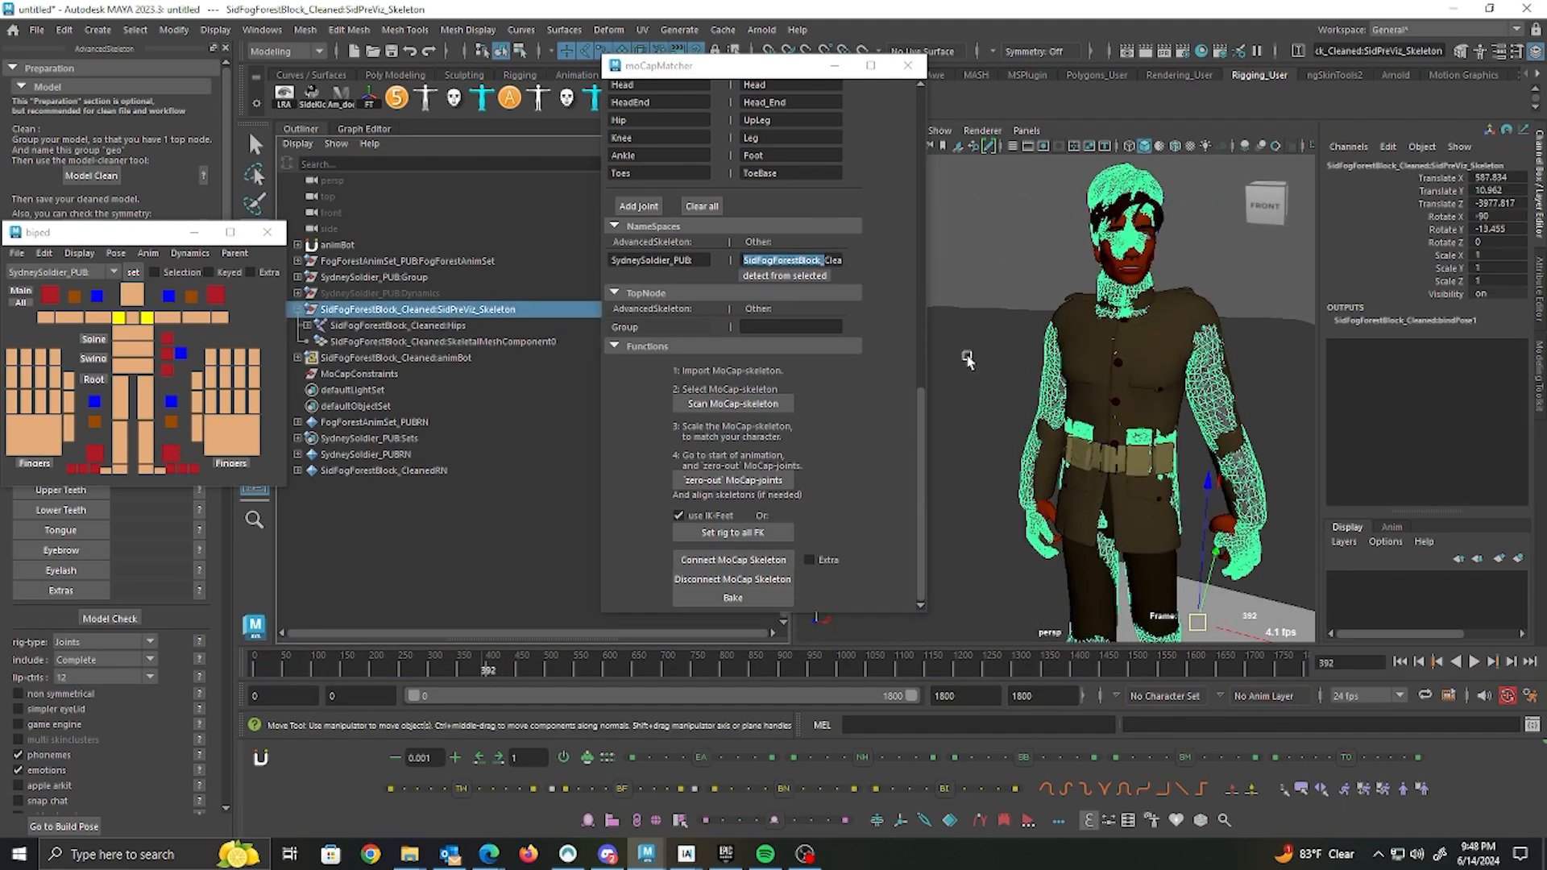
pyautogui.hotkey('ctrl', 'h')
pyautogui.scroll(-4, 967, 359)
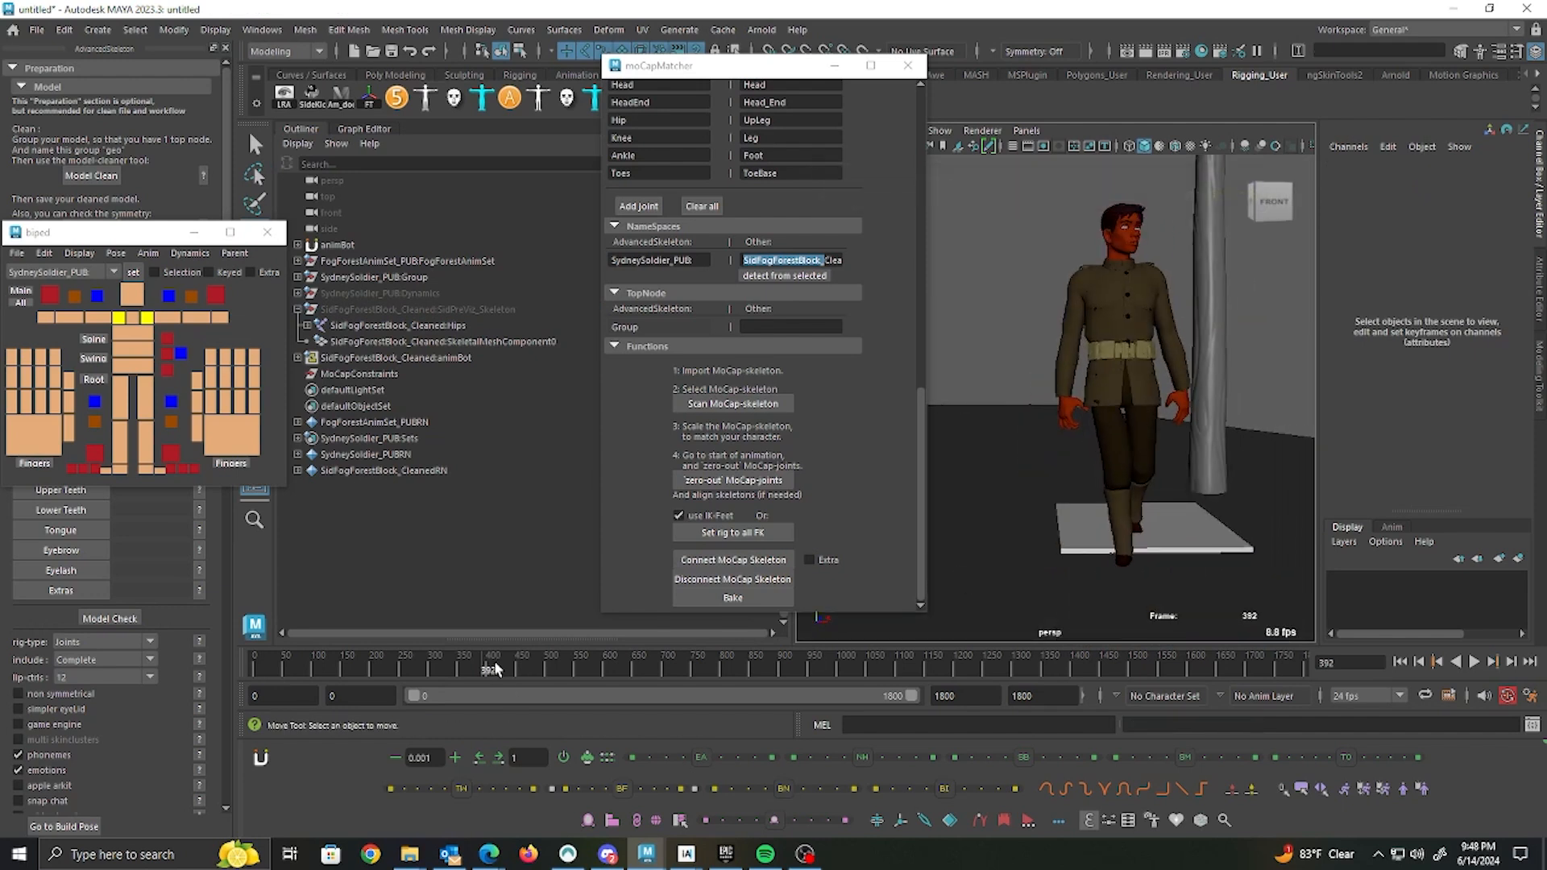
pyautogui.scroll(4, 1072, 452)
pyautogui.moveTo(490, 669); pyautogui.dragTo(511, 669)
pyautogui.keyDown('alt'); pyautogui.moveTo(1225, 441); pyautogui.dragTo(1185, 480); pyautogui.keyUp('alt')
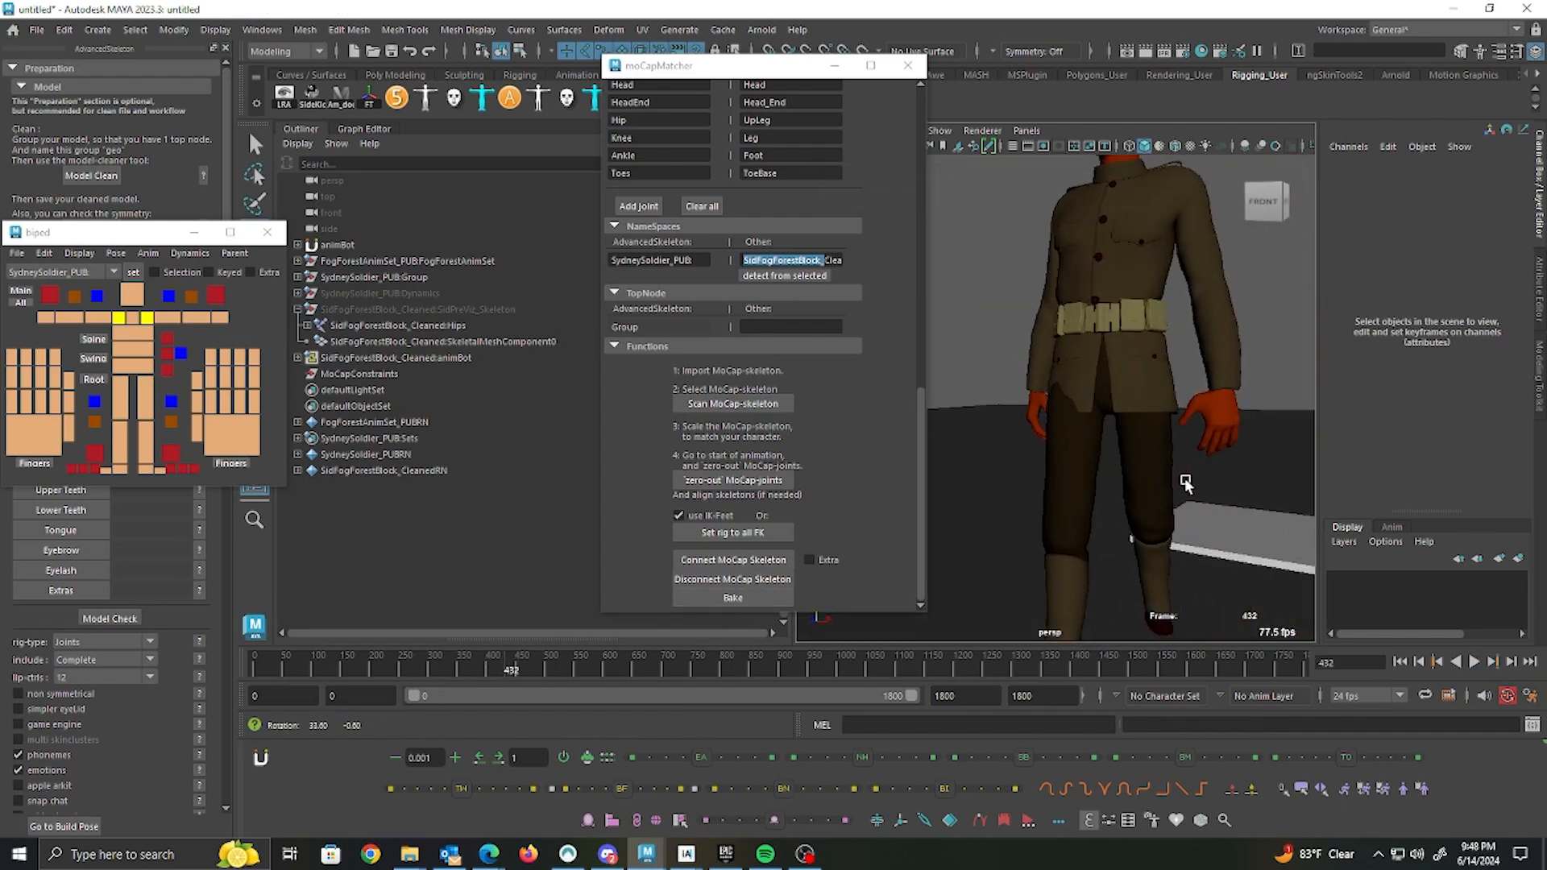
# Step: Play the soldier's animation, scrub back to frame 400 and inspect the pose from the side and front
pyautogui.hotkey('alt', 'v')
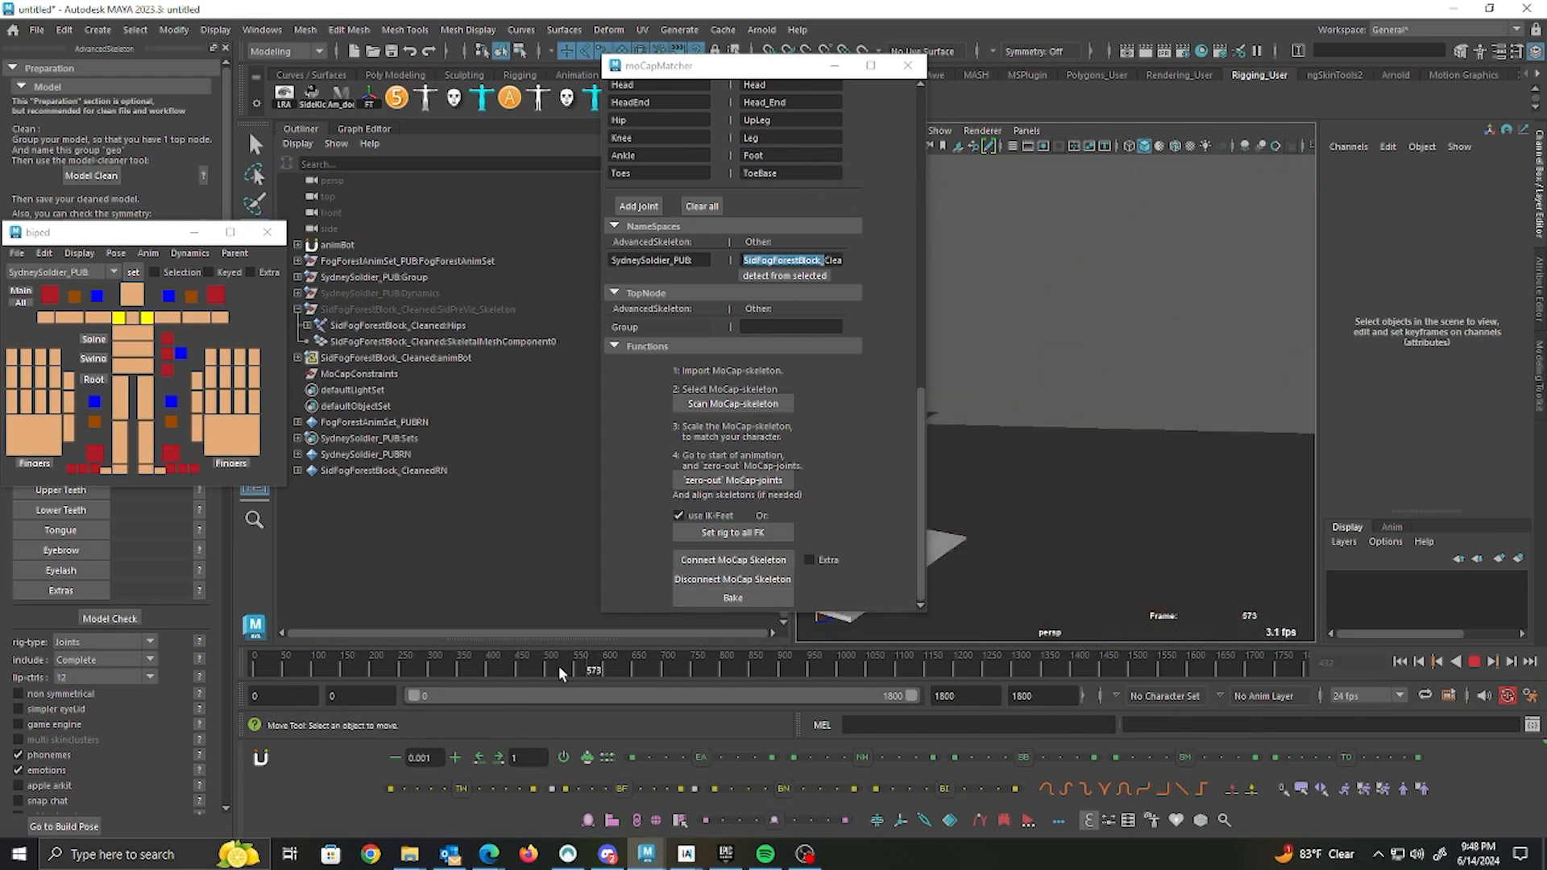
pyautogui.moveTo(518, 668); pyautogui.dragTo(486, 672)
pyautogui.keyDown('alt'); pyautogui.moveTo(1022, 475); pyautogui.dragTo(1155, 452, button='middle'); pyautogui.keyUp('alt')
pyautogui.moveTo(1155, 453)
pyautogui.keyDown('alt'); pyautogui.mouseDown()
pyautogui.moveTo(1115, 491)
pyautogui.moveTo(1148, 471)
pyautogui.mouseUp(); pyautogui.keyUp('alt')
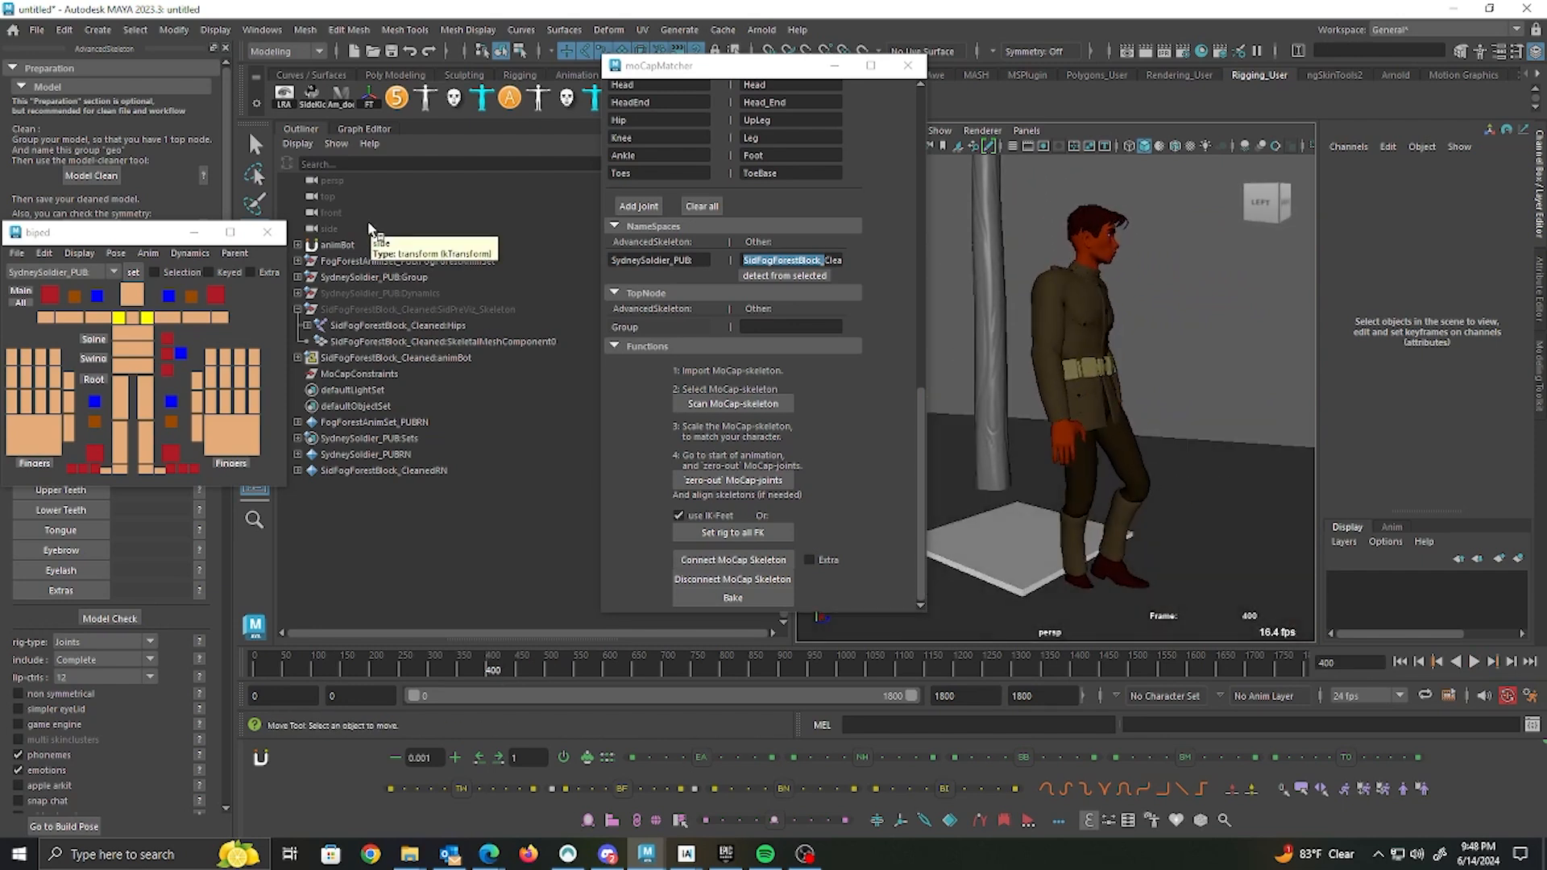
pyautogui.keyDown('alt'); pyautogui.moveTo(1064, 371); pyautogui.dragTo(1154, 410); pyautogui.keyUp('alt')
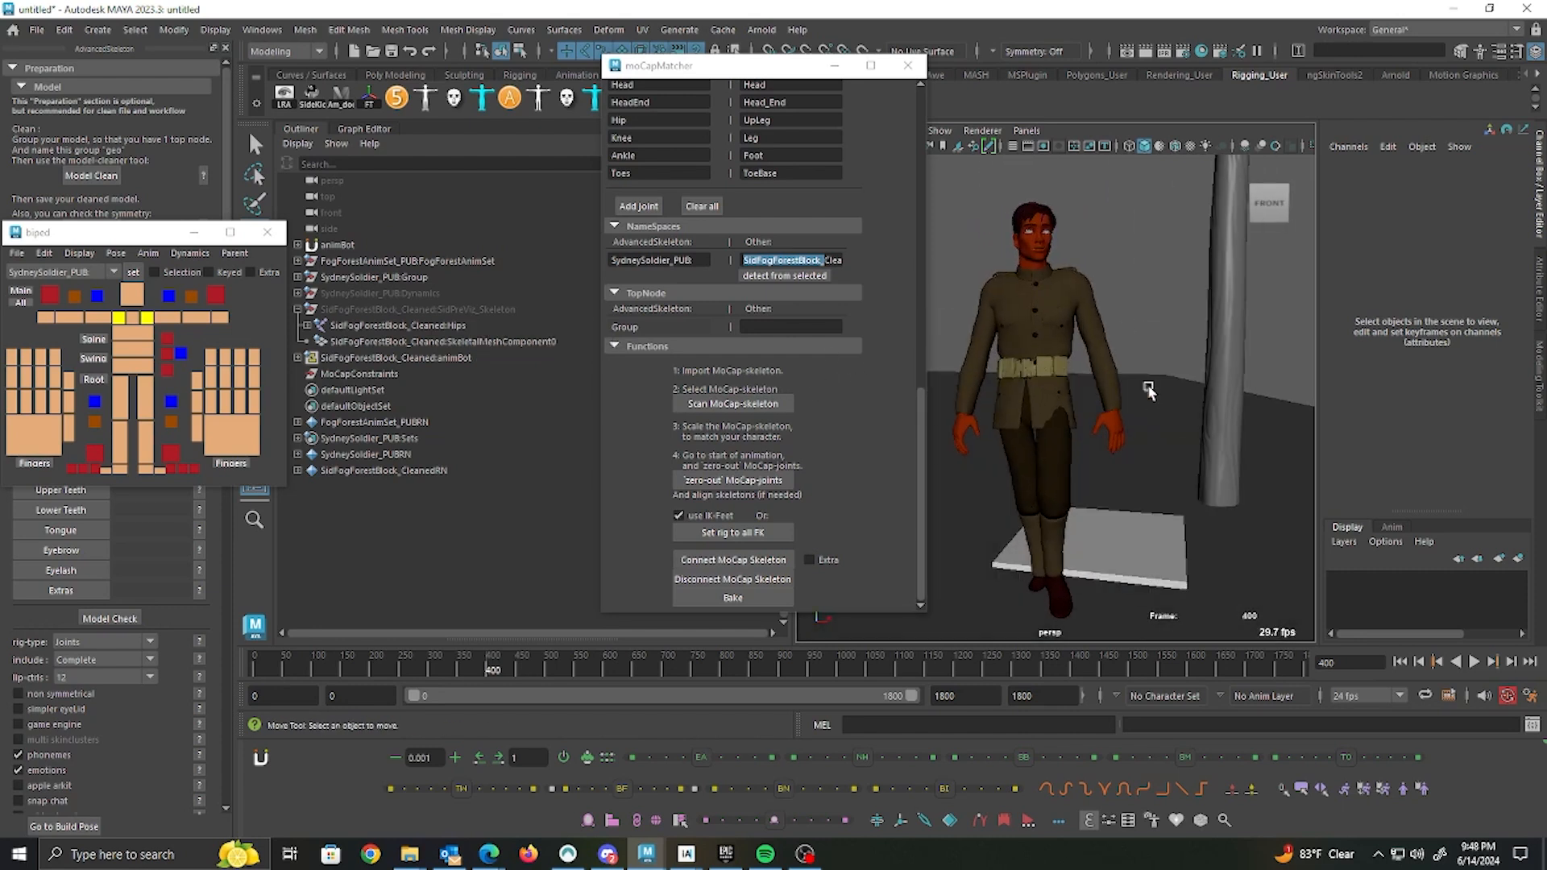
# Step: Disconnect the mocap skeleton from the soldier rig and return the timeline to frame 14
pyautogui.scroll(15, 841, 226)
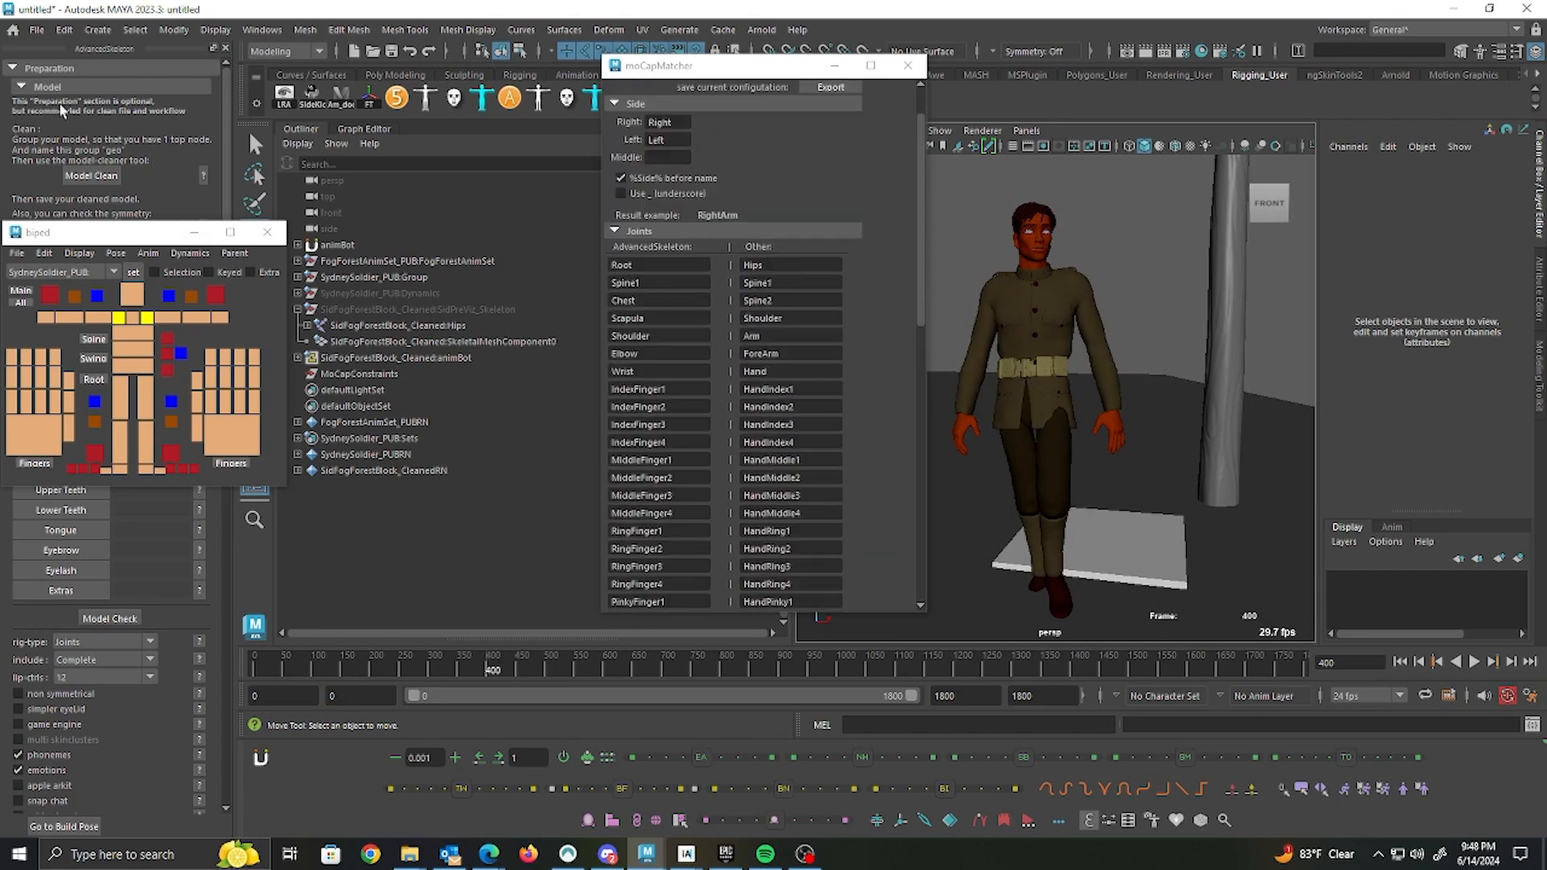
pyautogui.scroll(-15, 766, 484)
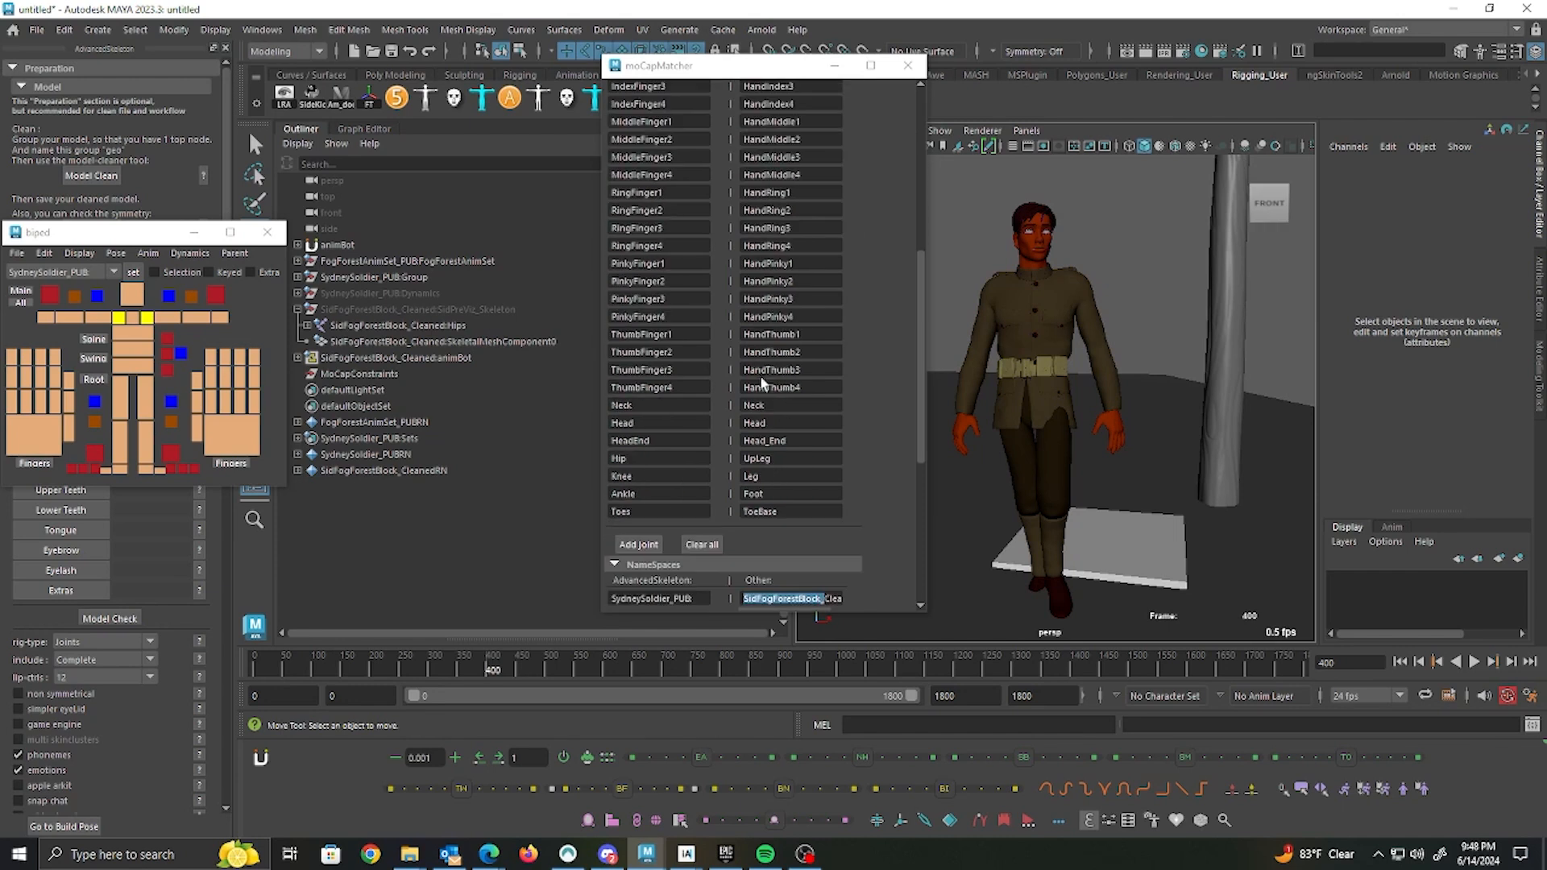
pyautogui.click(770, 580)
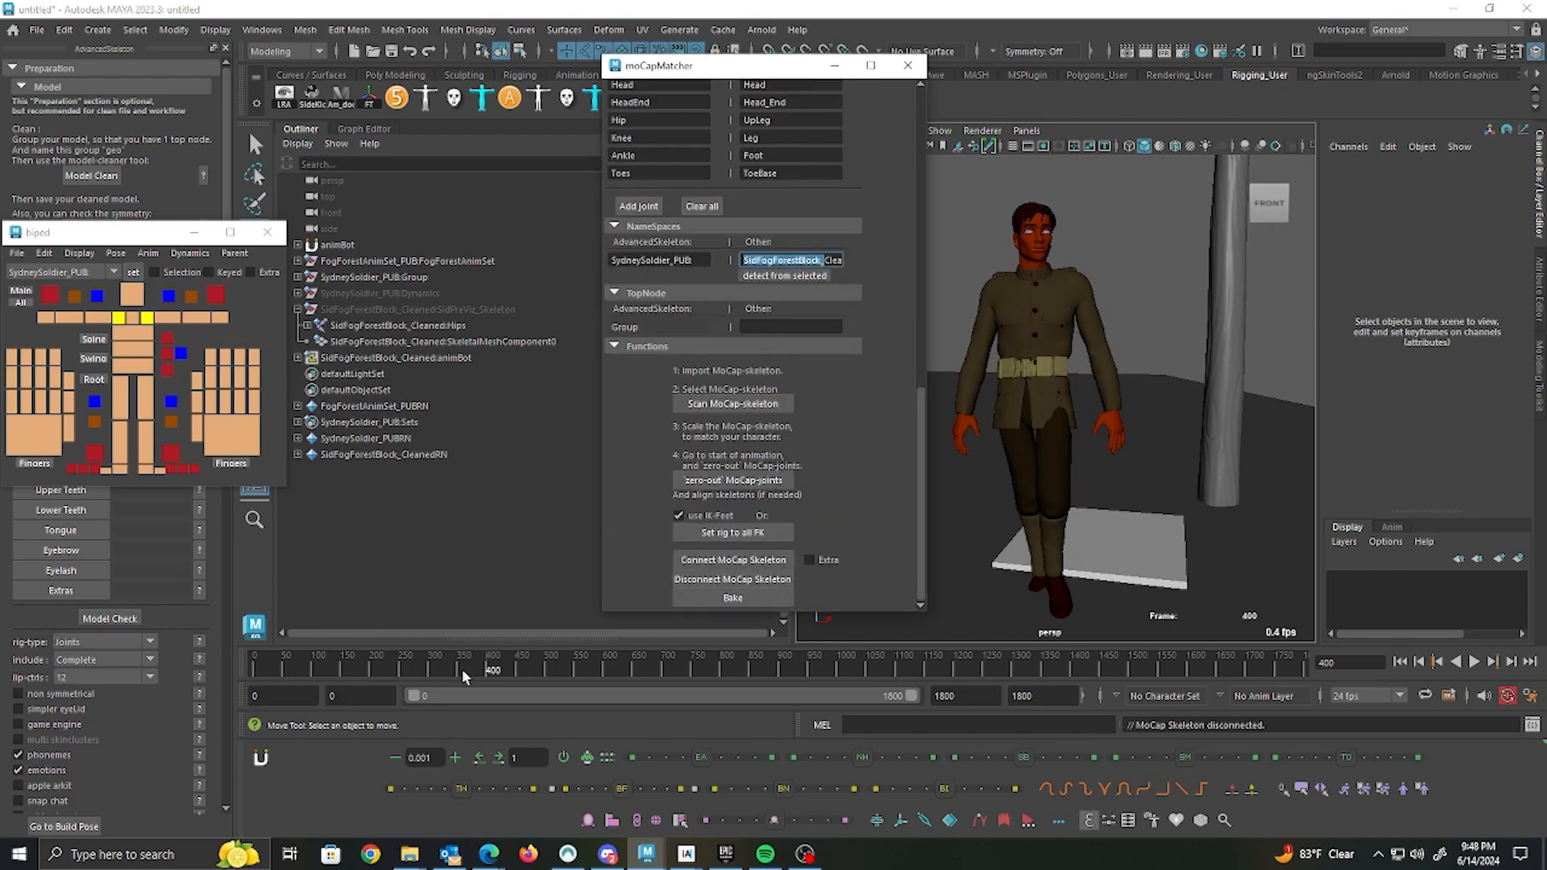
pyautogui.moveTo(463, 675); pyautogui.dragTo(390, 667)
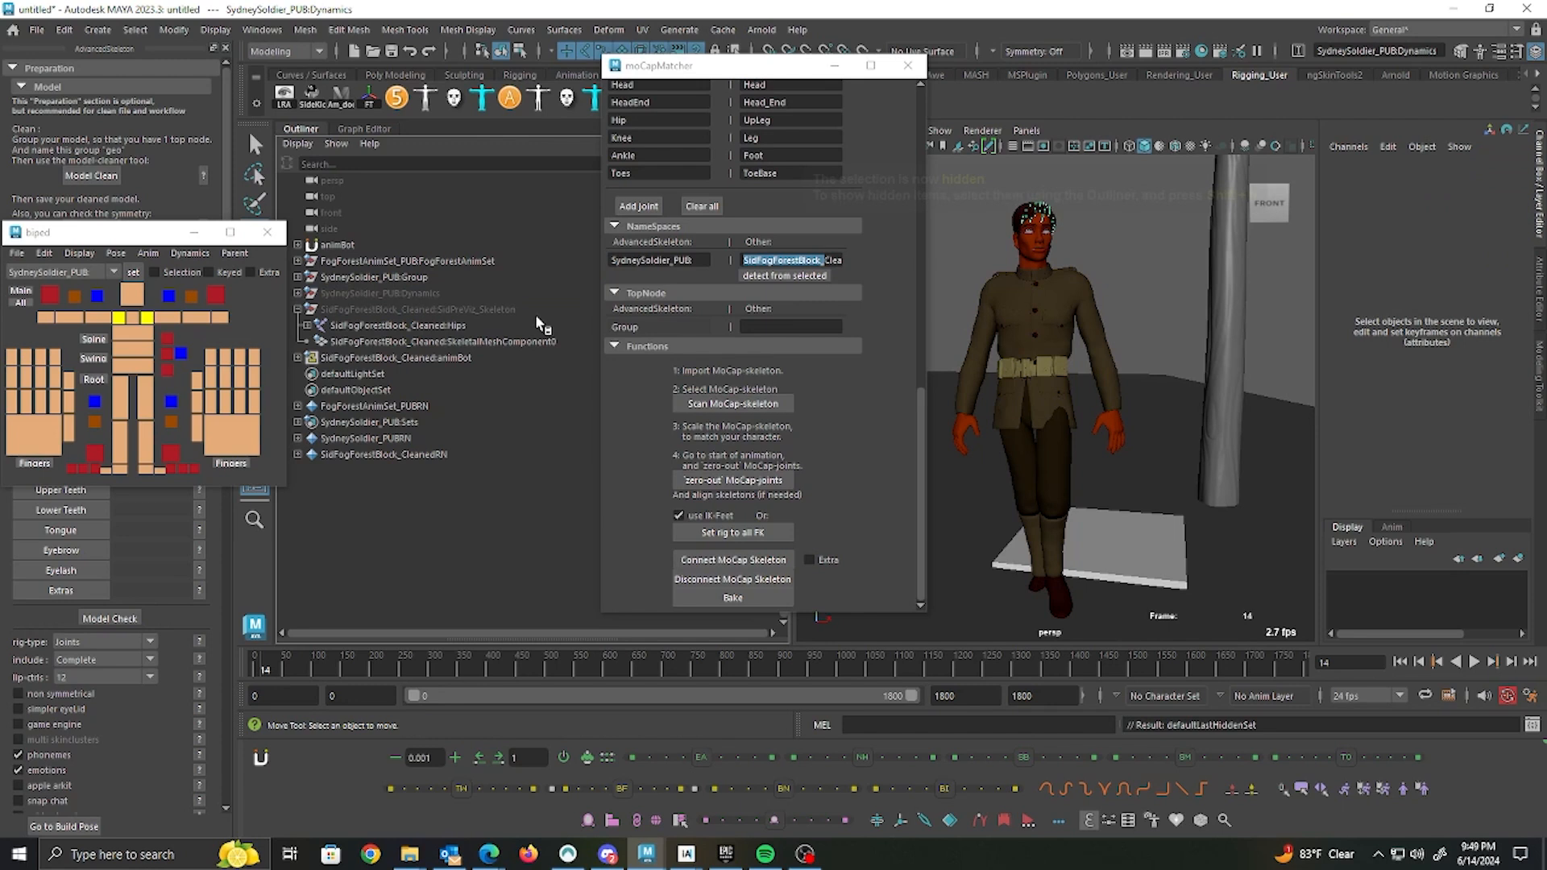
# Step: Unhide the mocap skeleton SidPreViz_Skeleton
pyautogui.click(445, 310)
pyautogui.hotkey('shift', 'h')
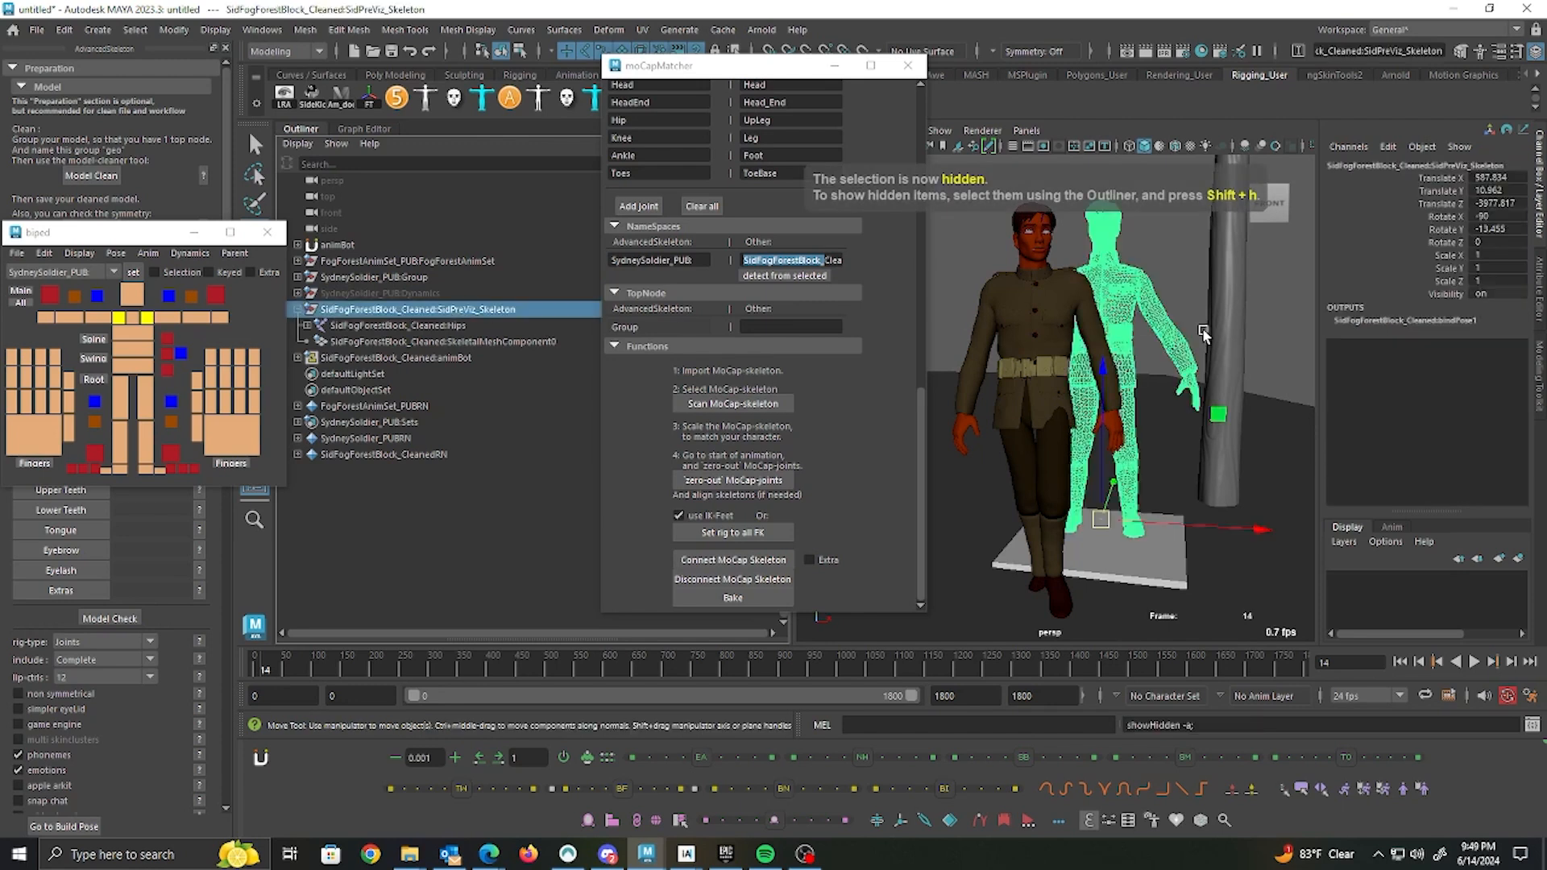
pyautogui.keyDown('alt'); pyautogui.moveTo(1127, 330); pyautogui.dragTo(1132, 384); pyautogui.keyUp('alt')
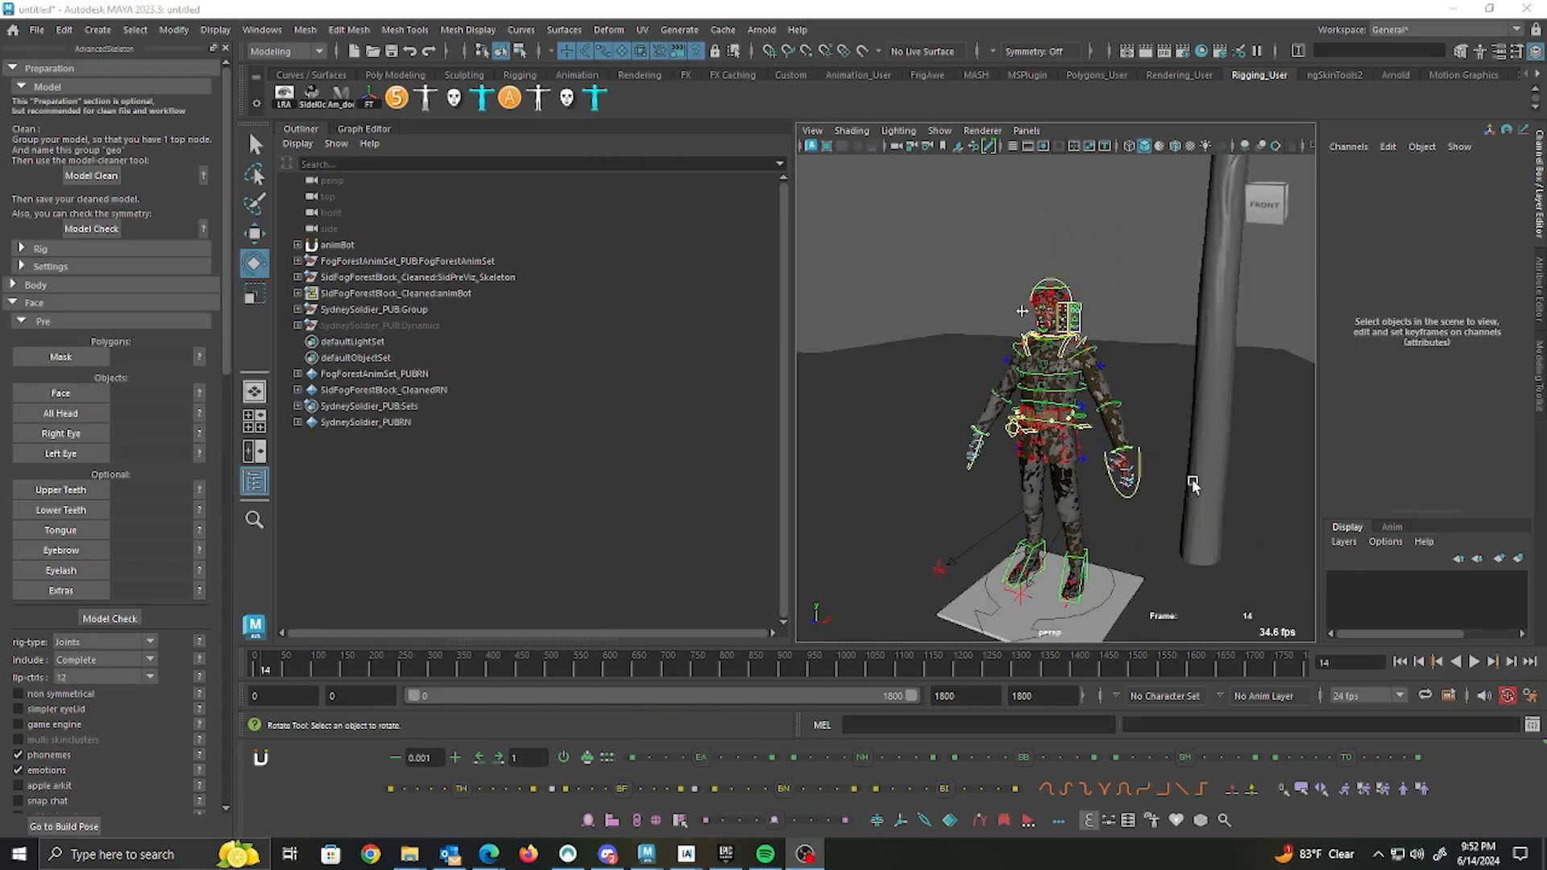
# Step: Save the scene as FogForestMocapBake_v02.mb in the MoCapCleanUp folder
pyautogui.click(36, 32)
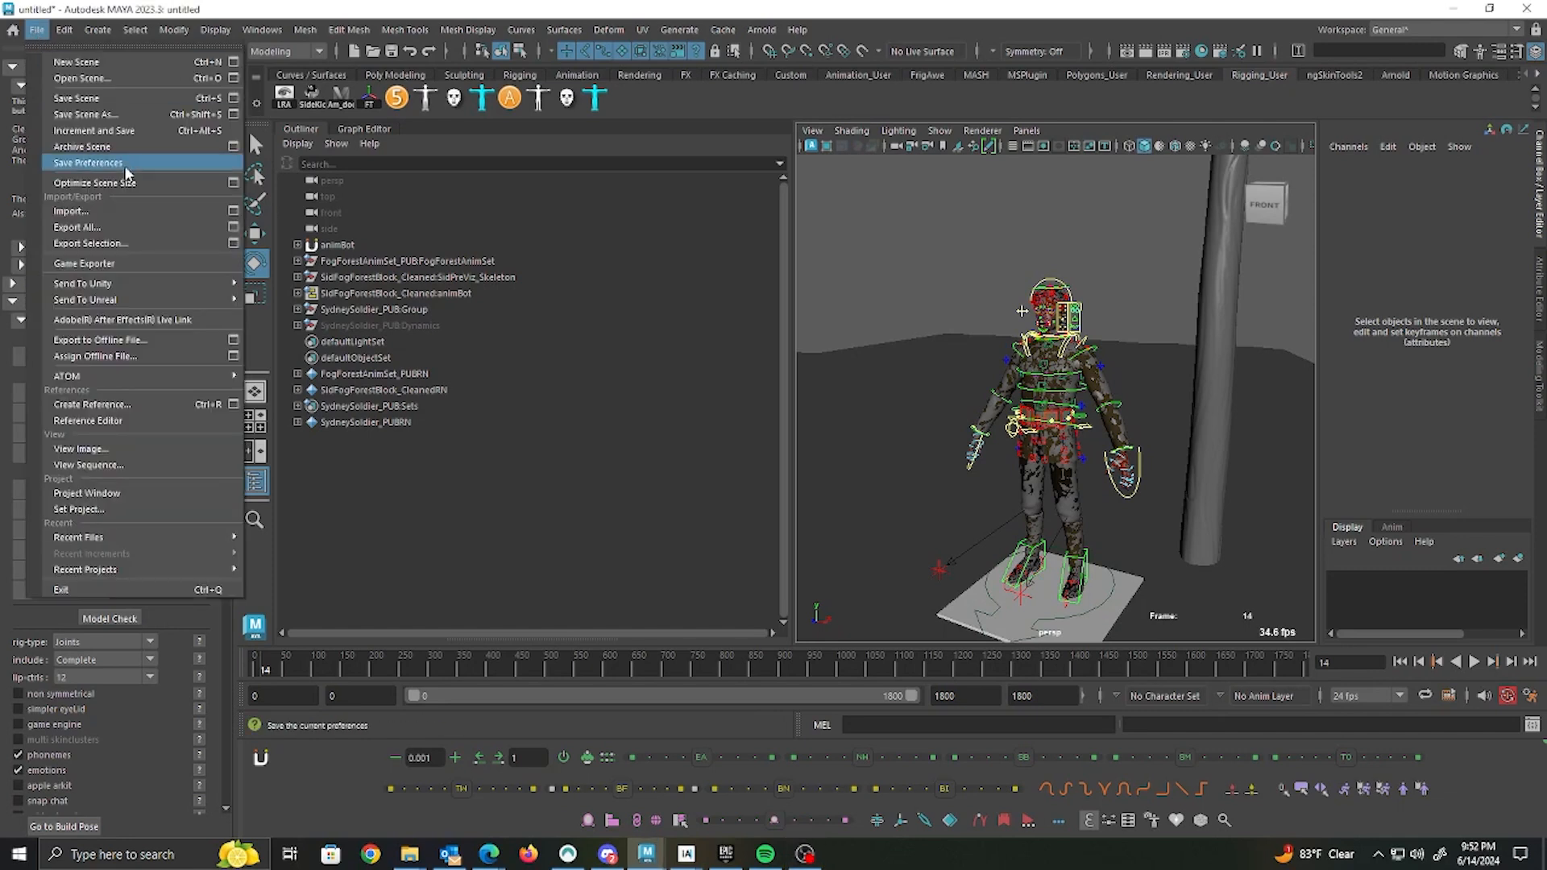
pyautogui.click(65, 113)
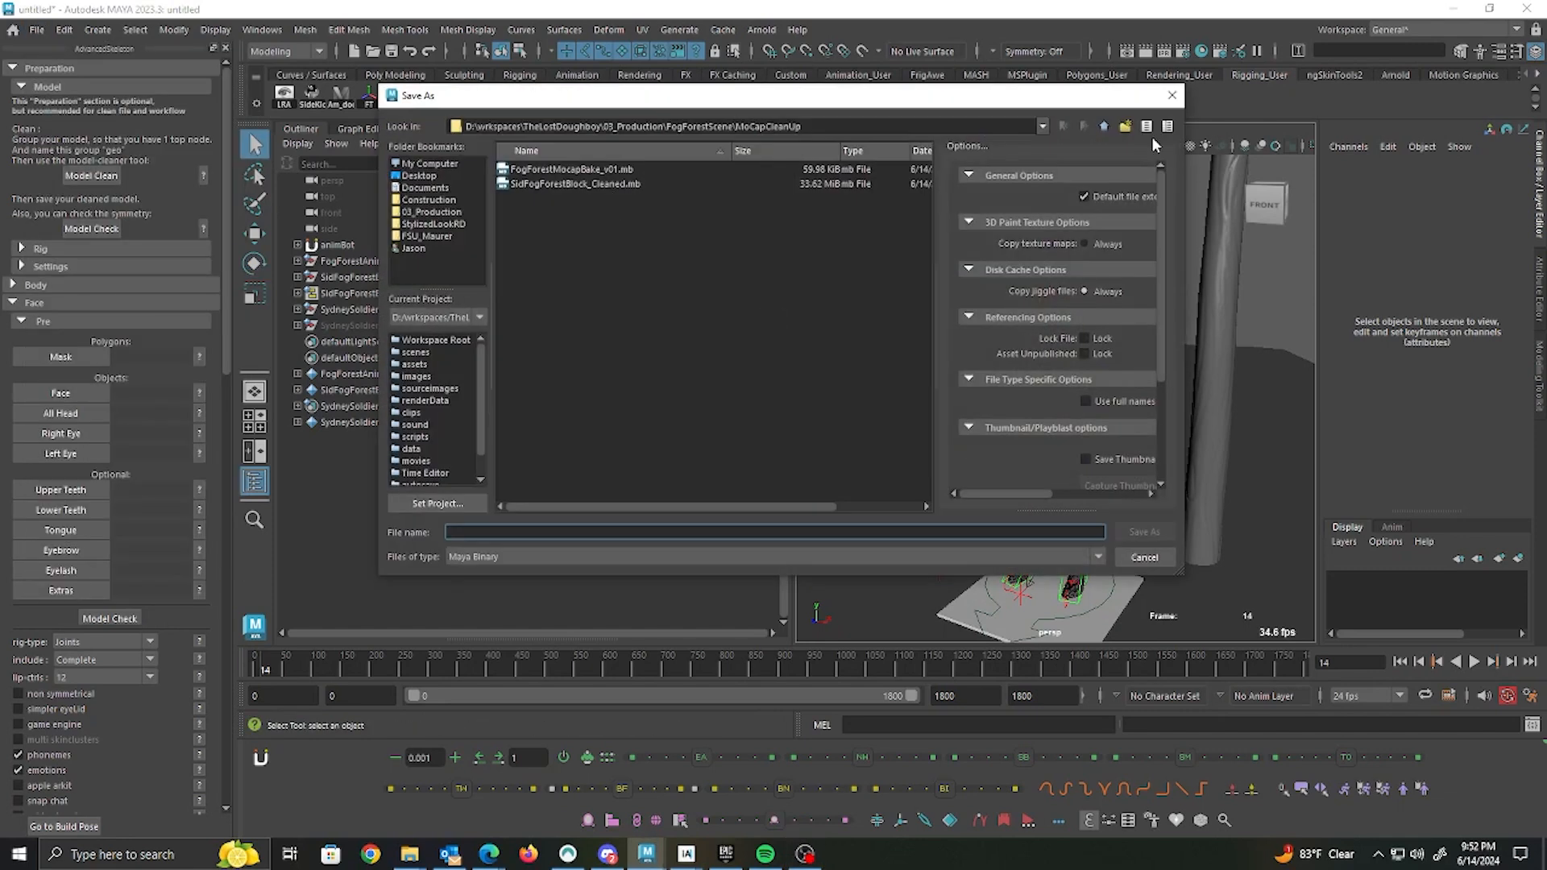
pyautogui.click(558, 171)
pyautogui.click(556, 533)
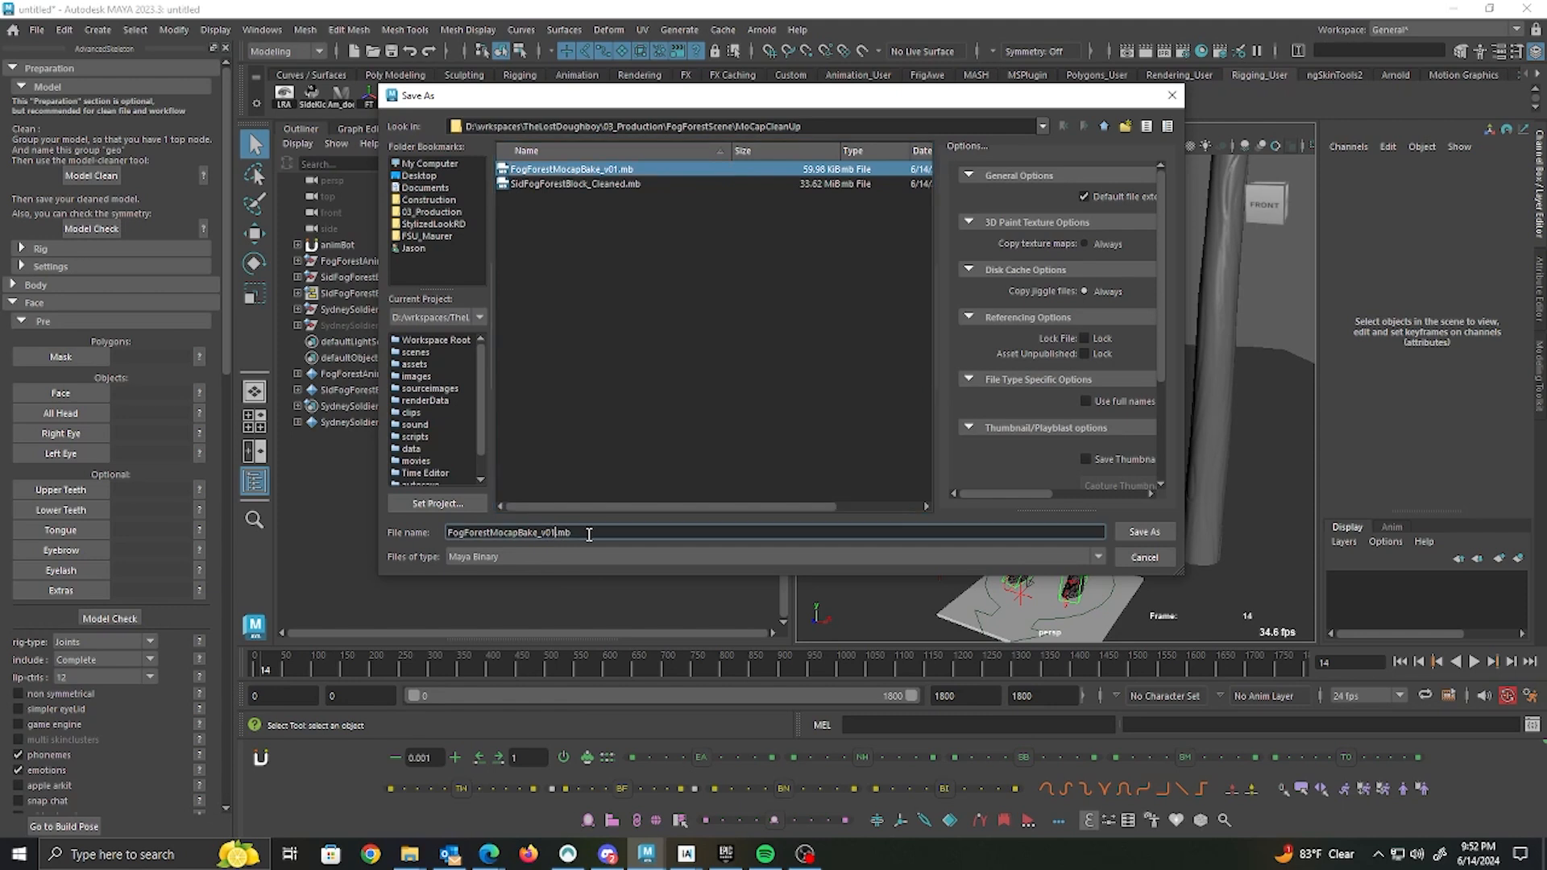
pyautogui.press('BackSpace')
pyautogui.write('2')
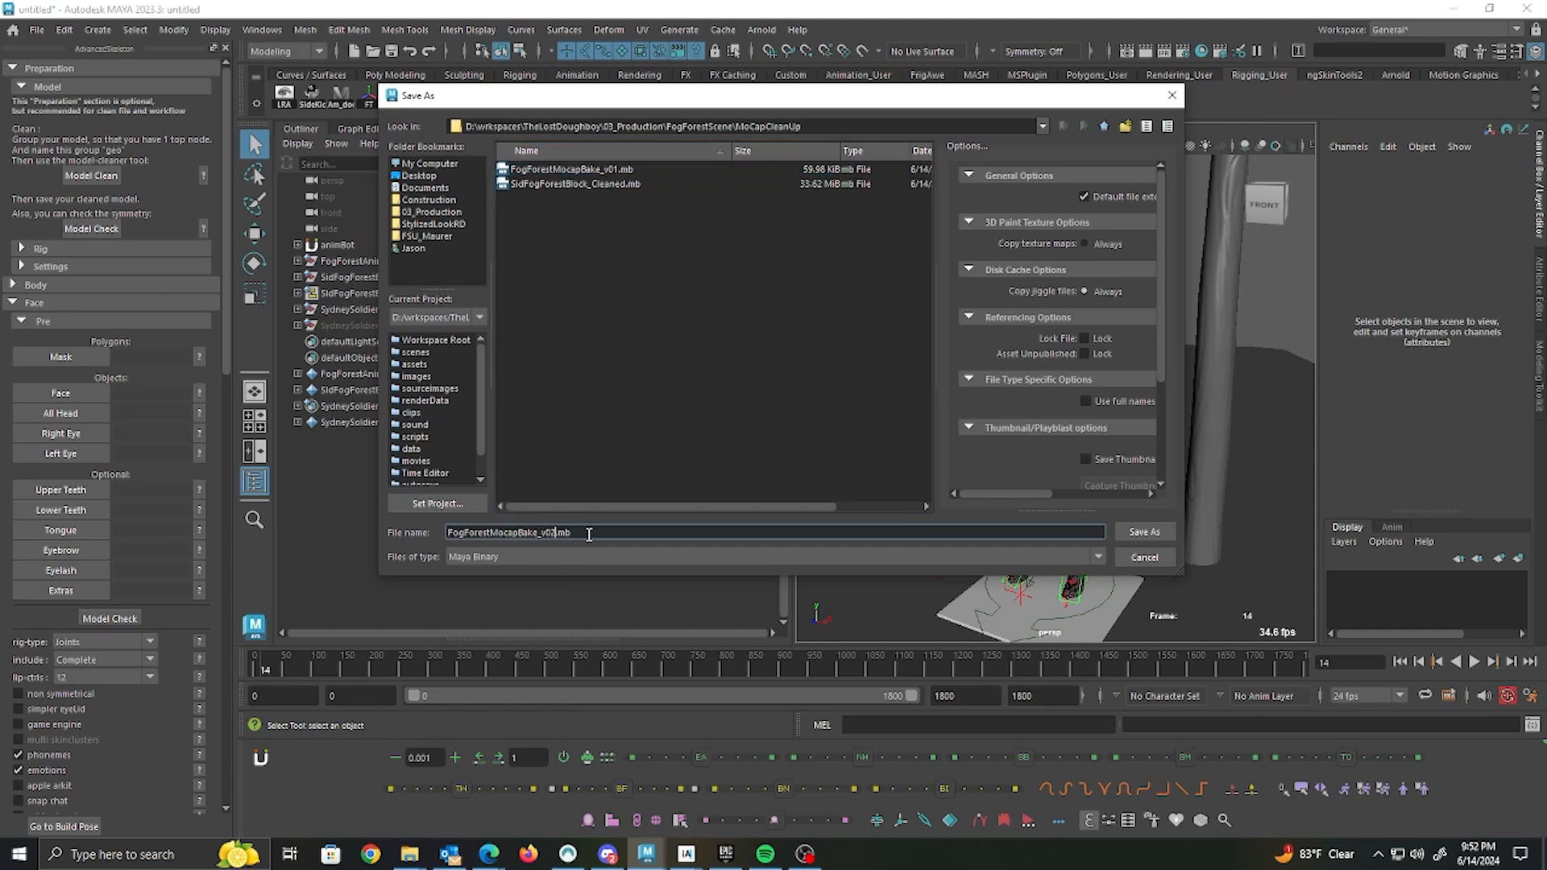
pyautogui.press('Return')
pyautogui.press('e')
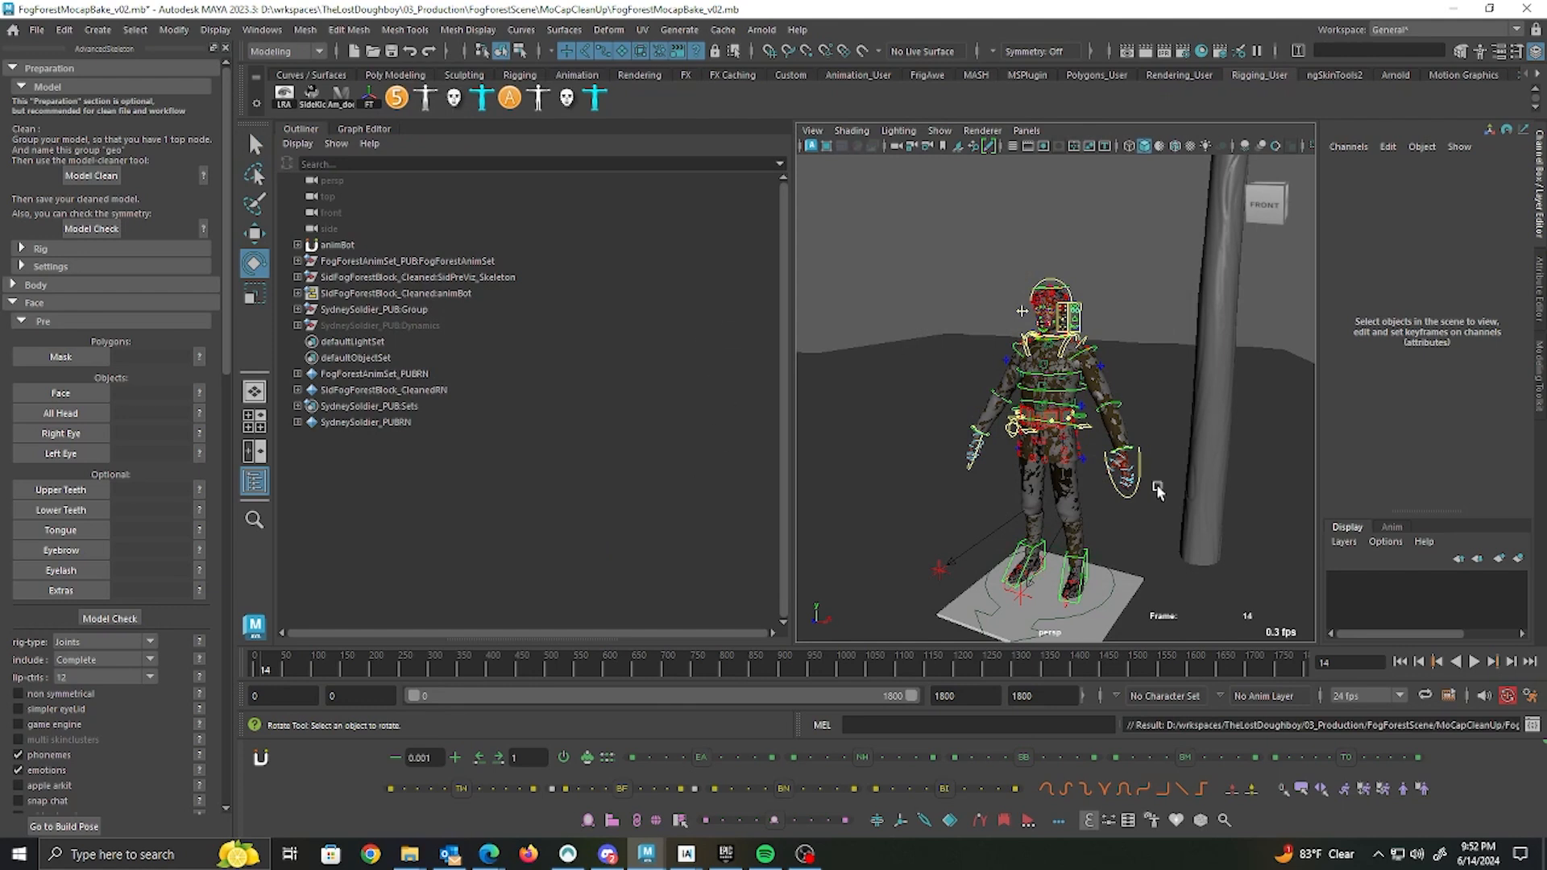
# Step: Scrub through the start of the animation and set the timeline to frame 0
pyautogui.keyDown('alt'); pyautogui.moveTo(1183, 591); pyautogui.dragTo(1162, 540); pyautogui.keyUp('alt')
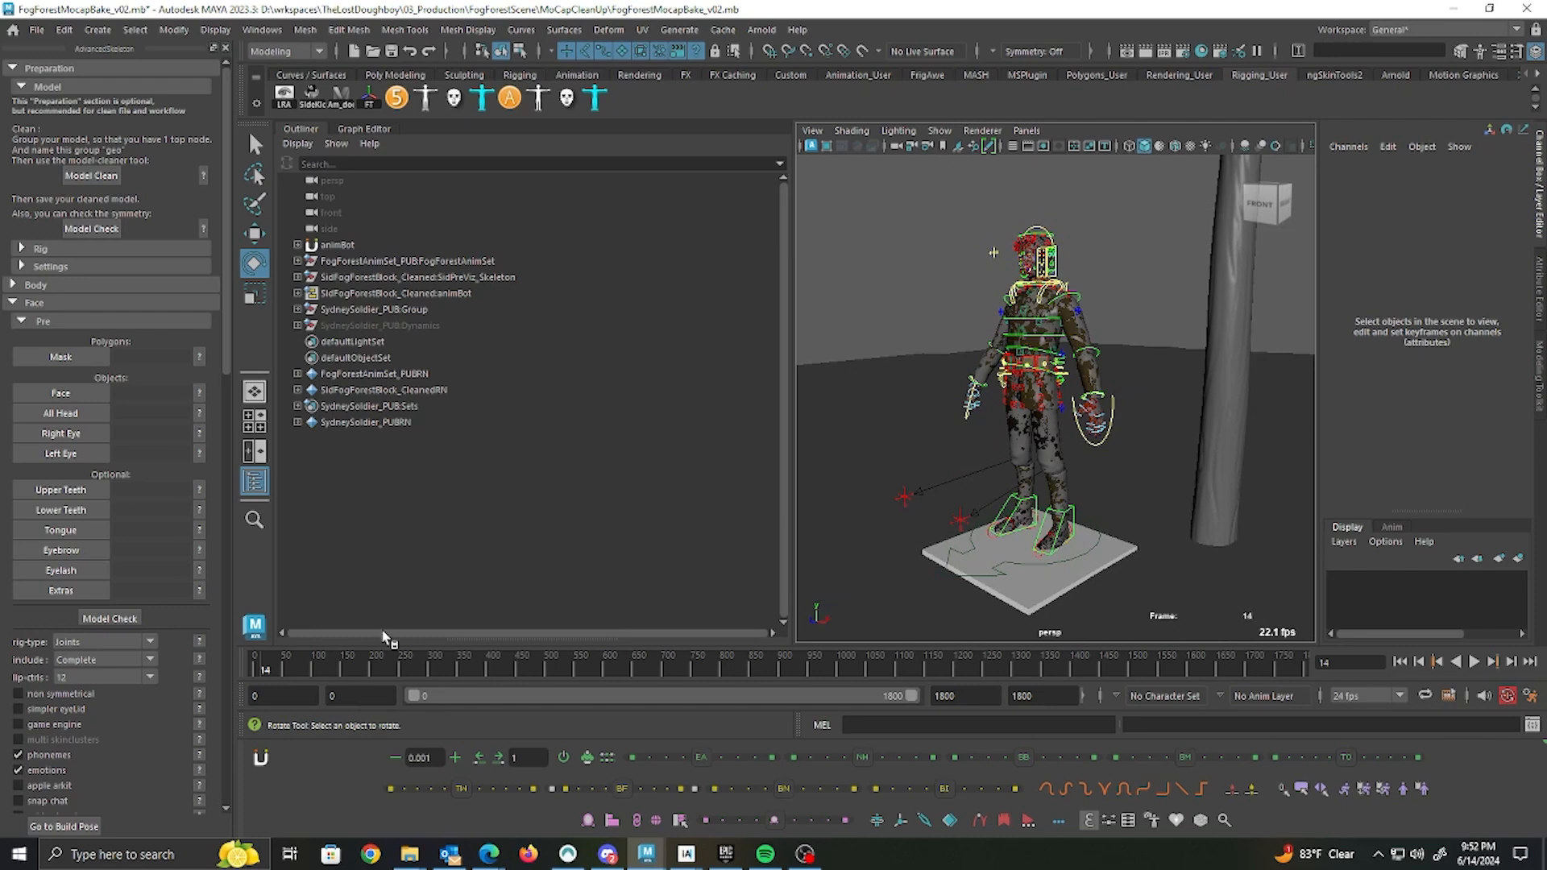
pyautogui.moveTo(289, 662); pyautogui.dragTo(372, 673)
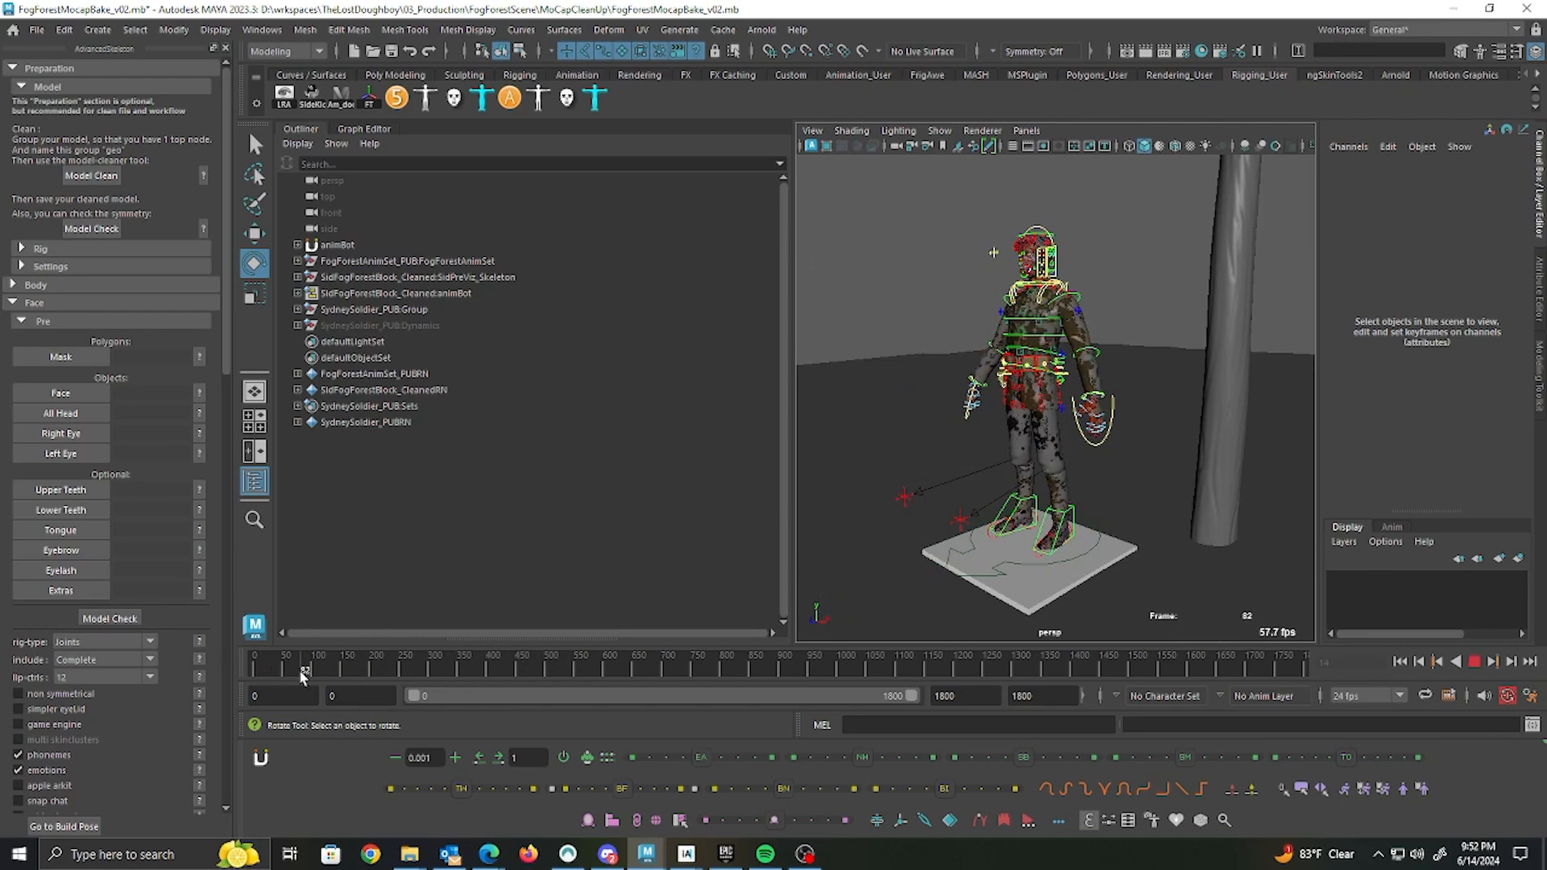
pyautogui.moveTo(226, 677); pyautogui.dragTo(226, 677)
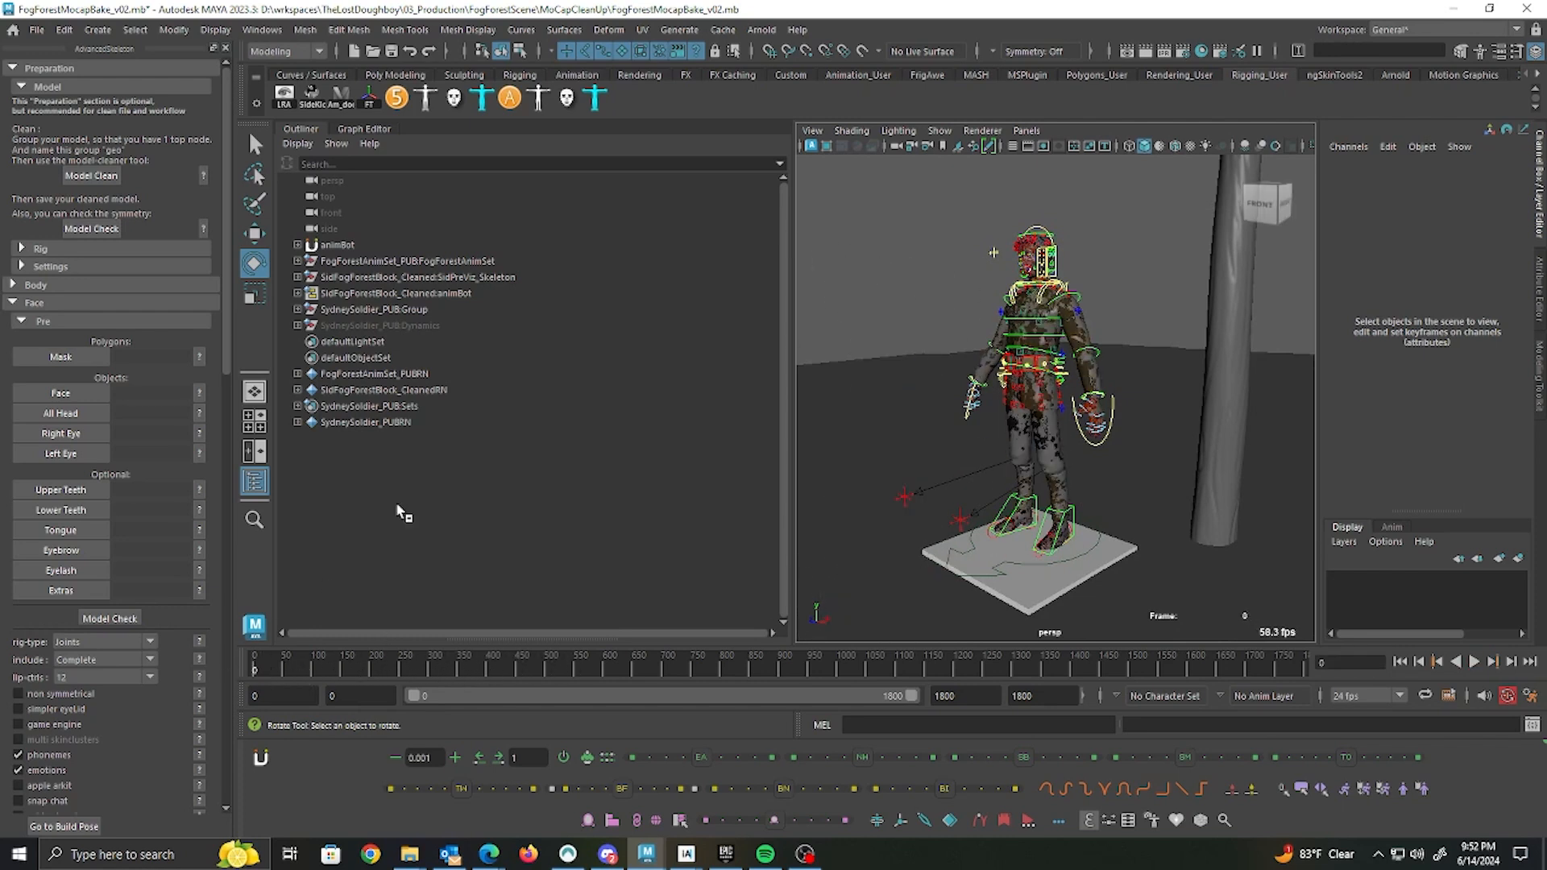
# Step: Open the biped picker and launch MoCapMatcher from it, keeping the picker clear of the scene hierarchy
pyautogui.click(535, 101)
pyautogui.moveTo(157, 233); pyautogui.dragTo(255, 330)
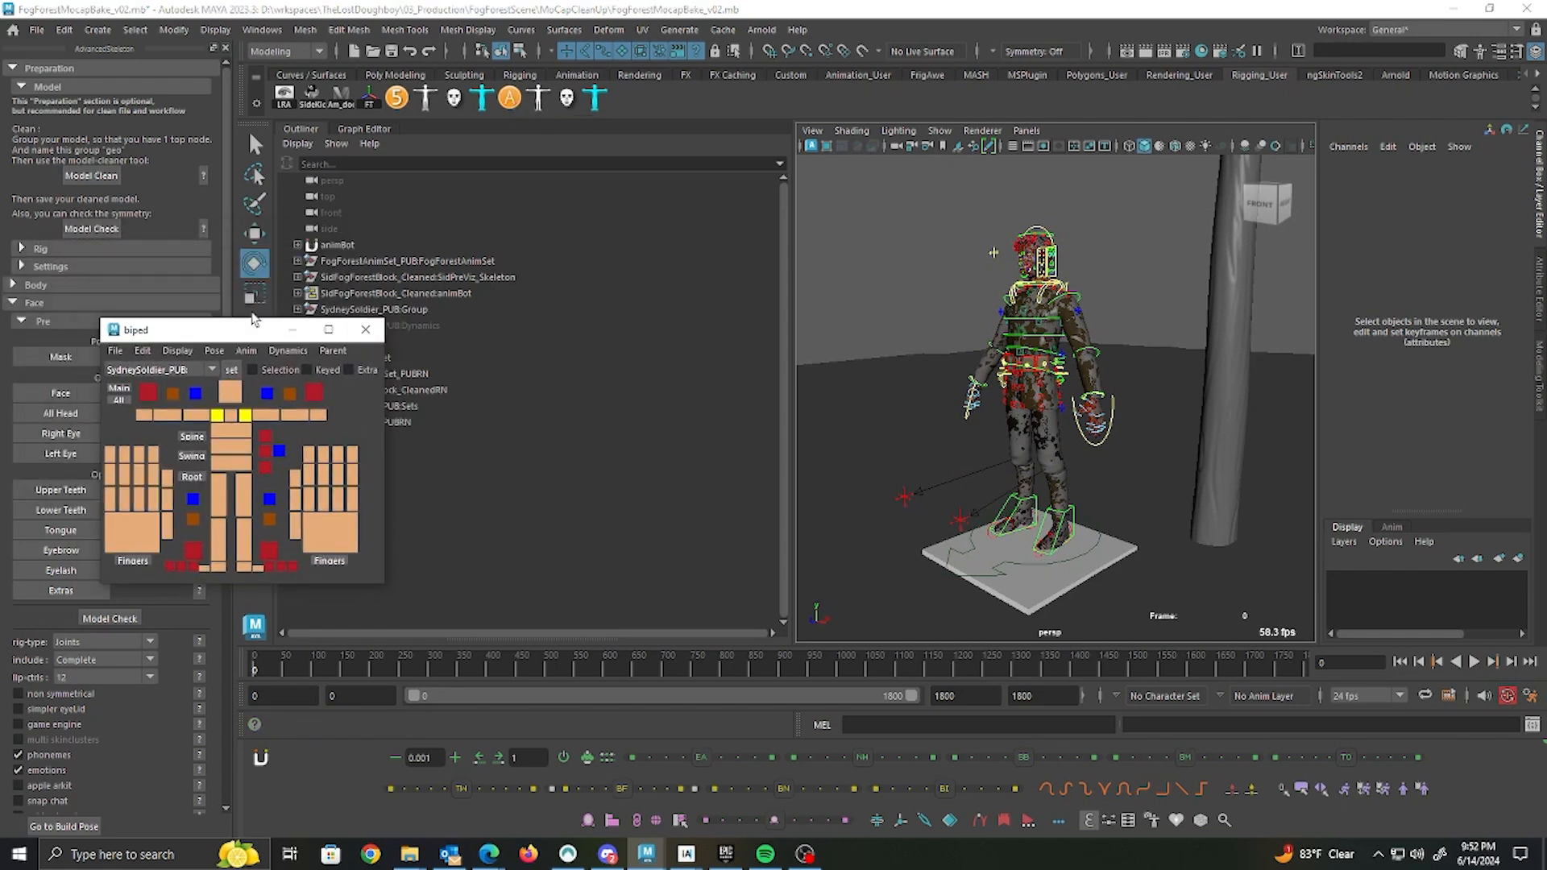
pyautogui.click(244, 353)
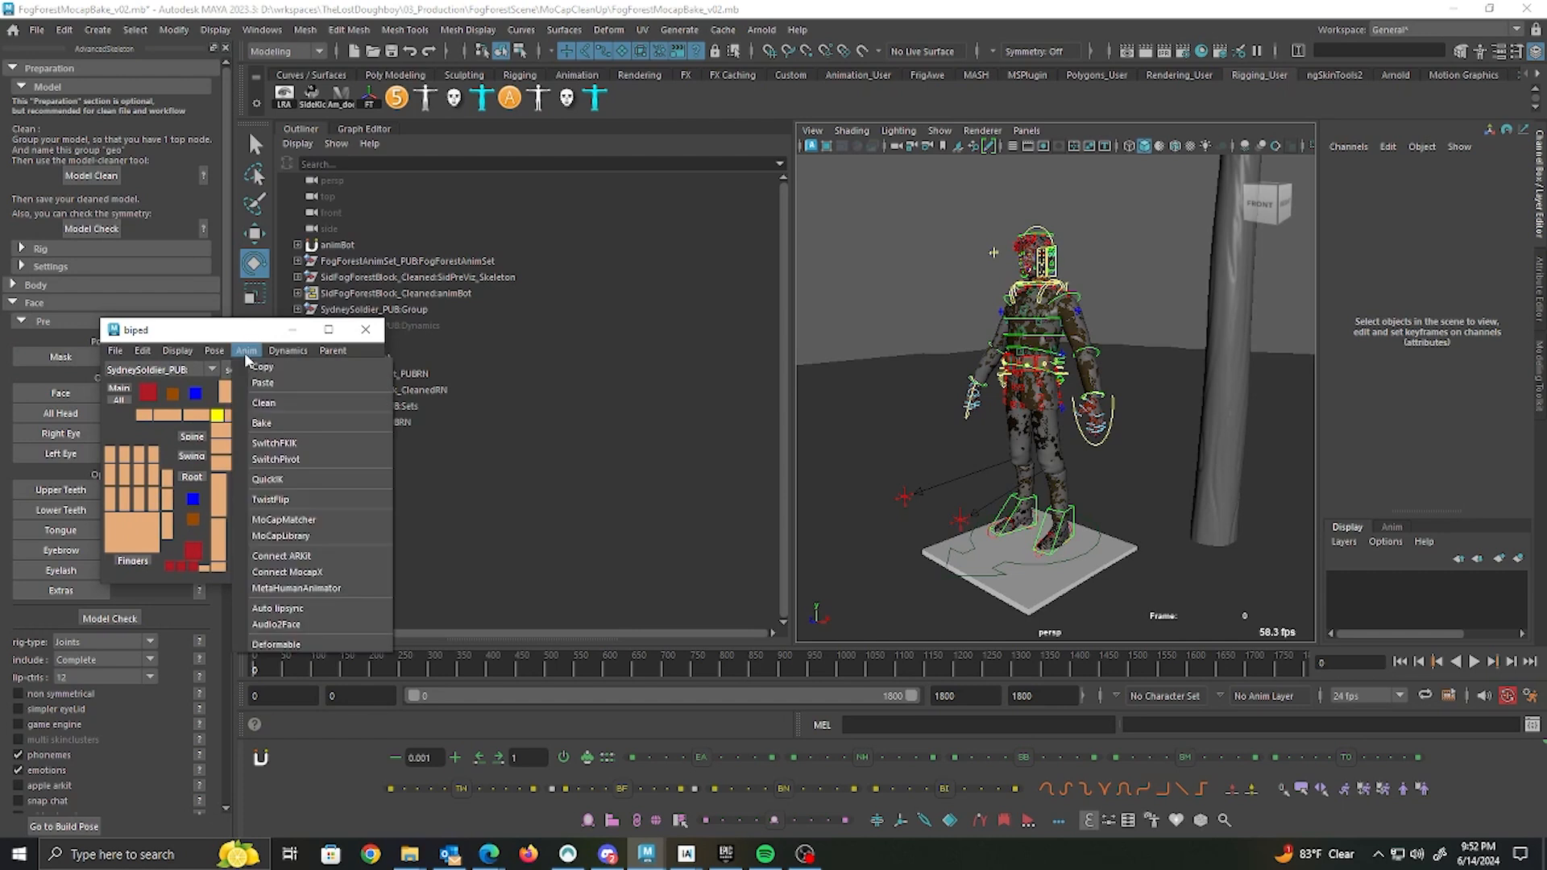
pyautogui.click(312, 521)
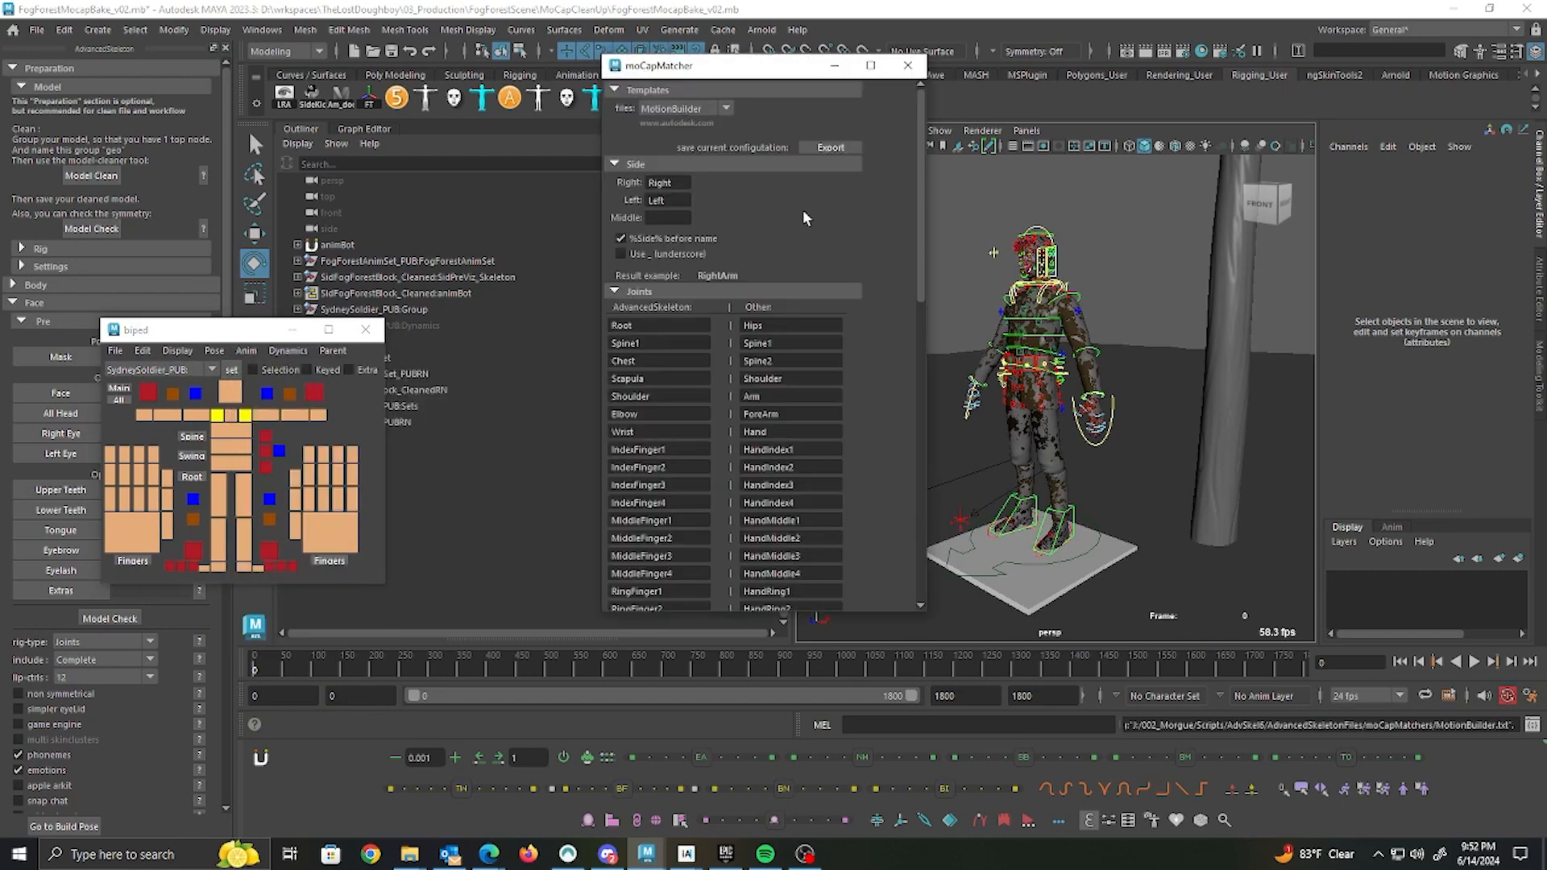
pyautogui.scroll(-5, 839, 483)
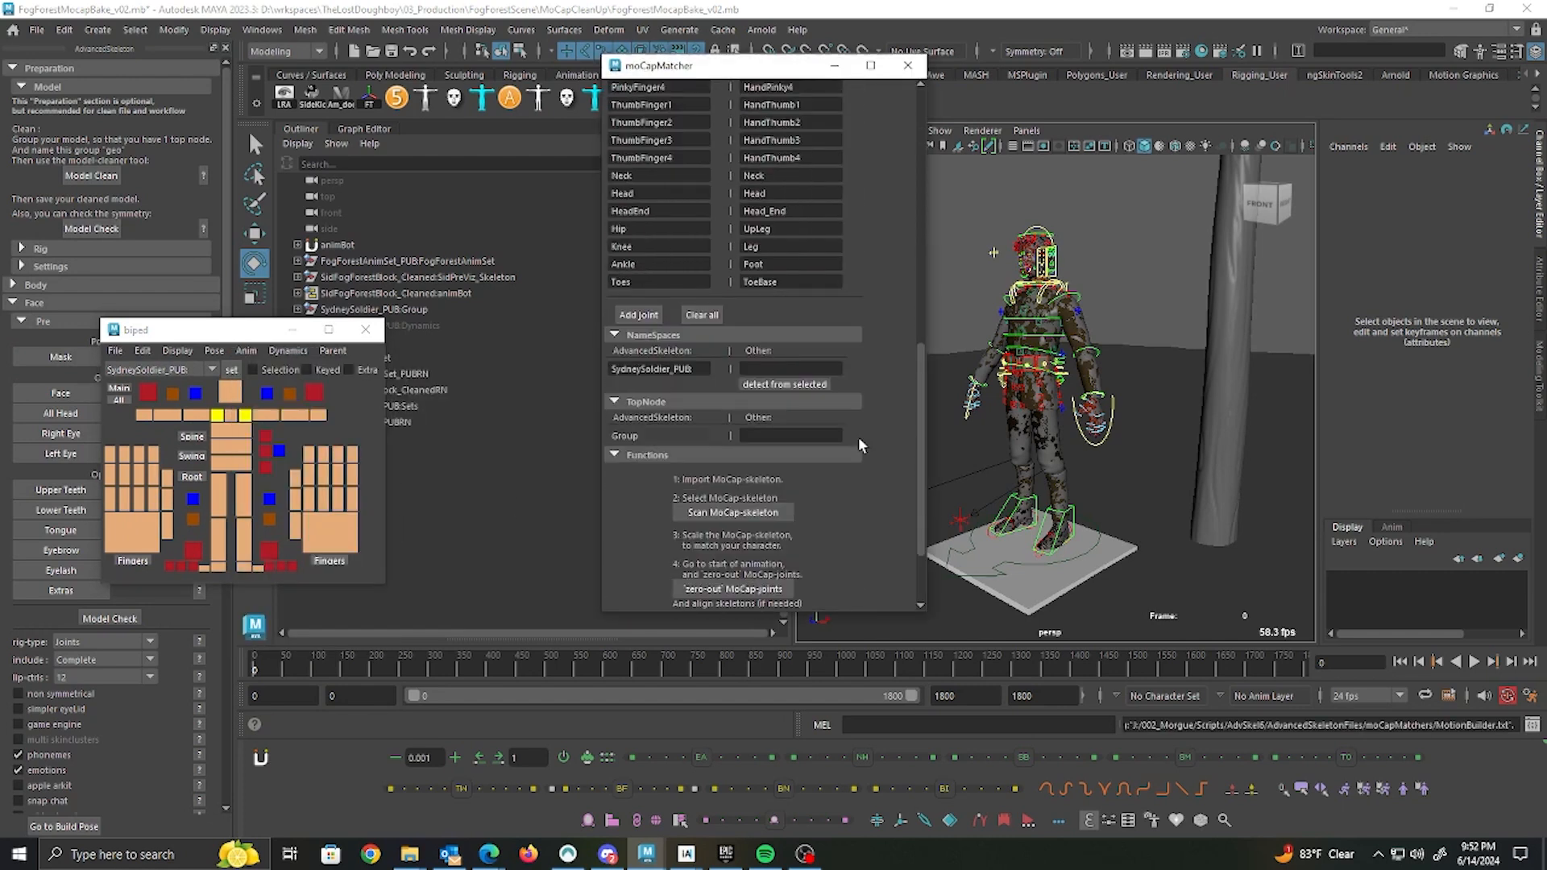
pyautogui.moveTo(286, 330); pyautogui.dragTo(192, 387)
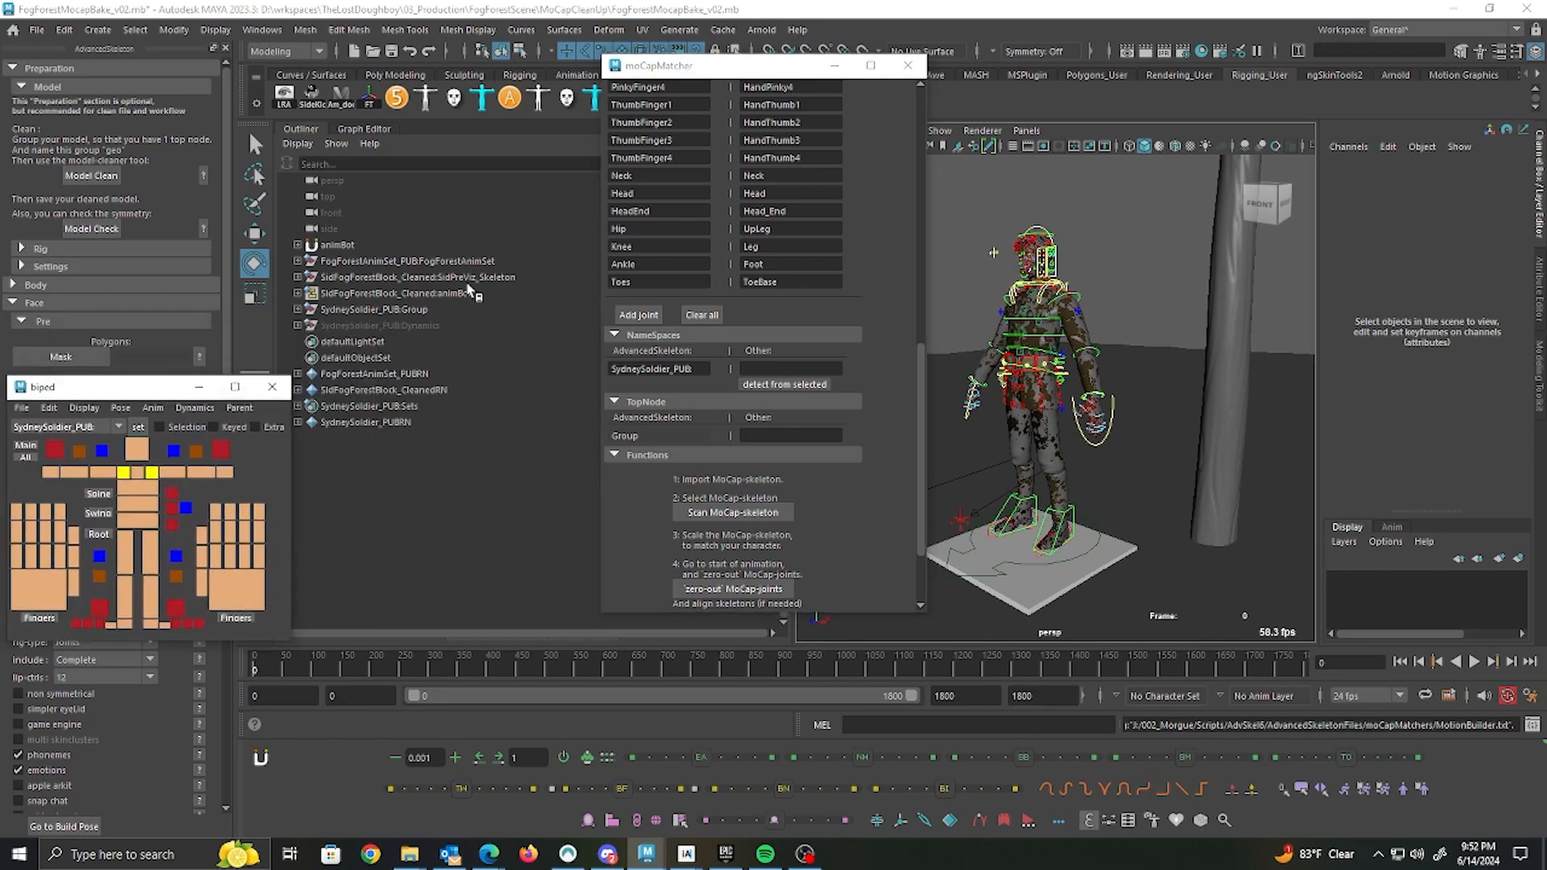
# Step: Detect the mocap namespace from the SidFogForestBlock_Cleaned Hips joint and set the soldier rig to all FK
pyautogui.click(298, 277)
pyautogui.click(398, 293)
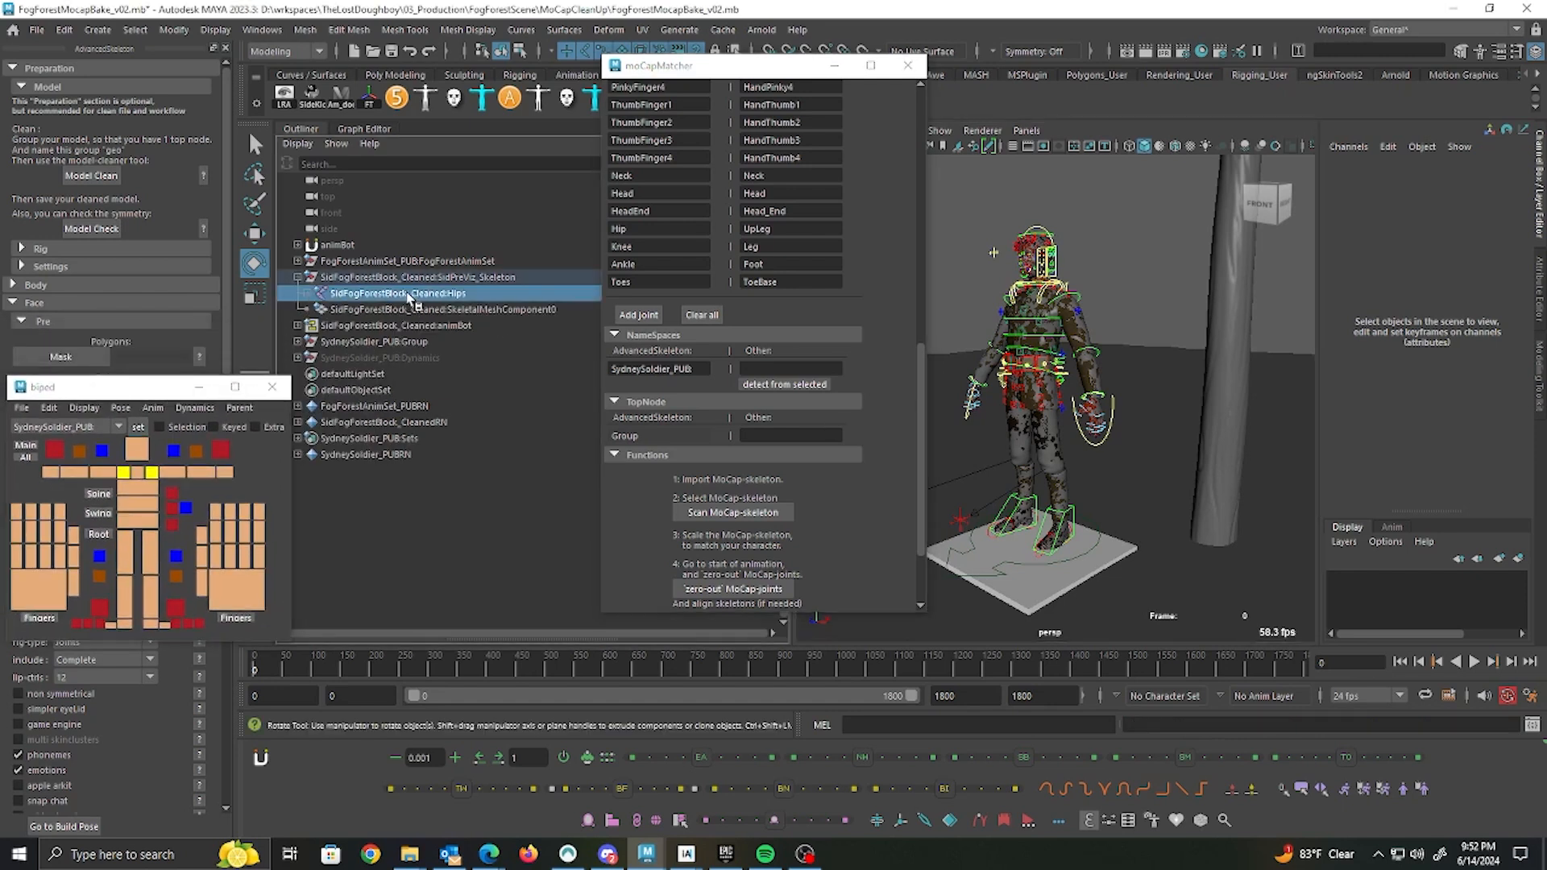
pyautogui.click(822, 385)
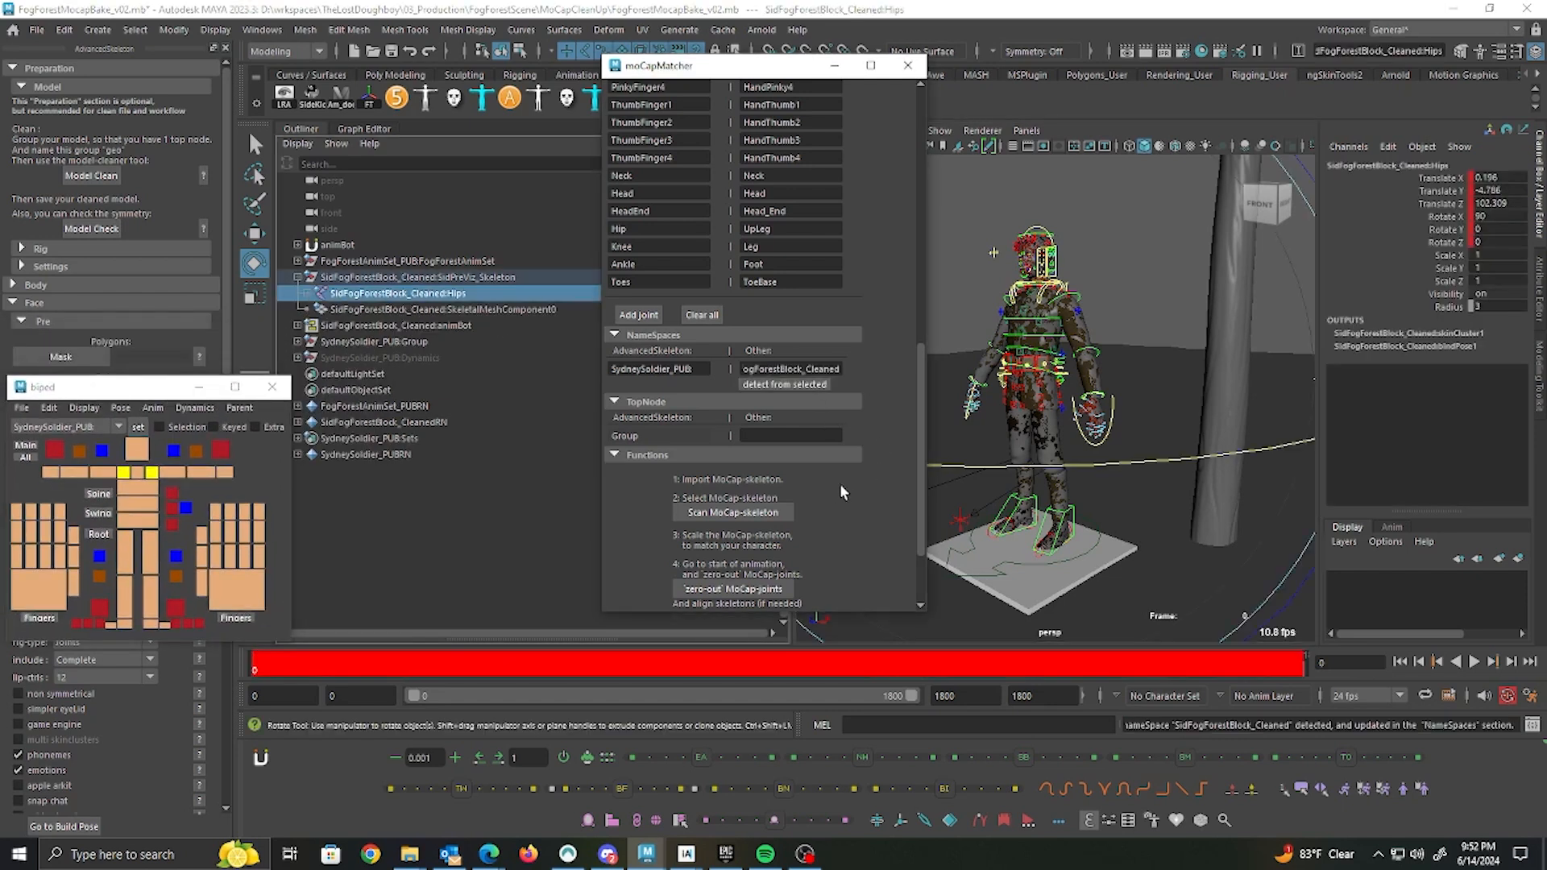
pyautogui.scroll(-2, 833, 485)
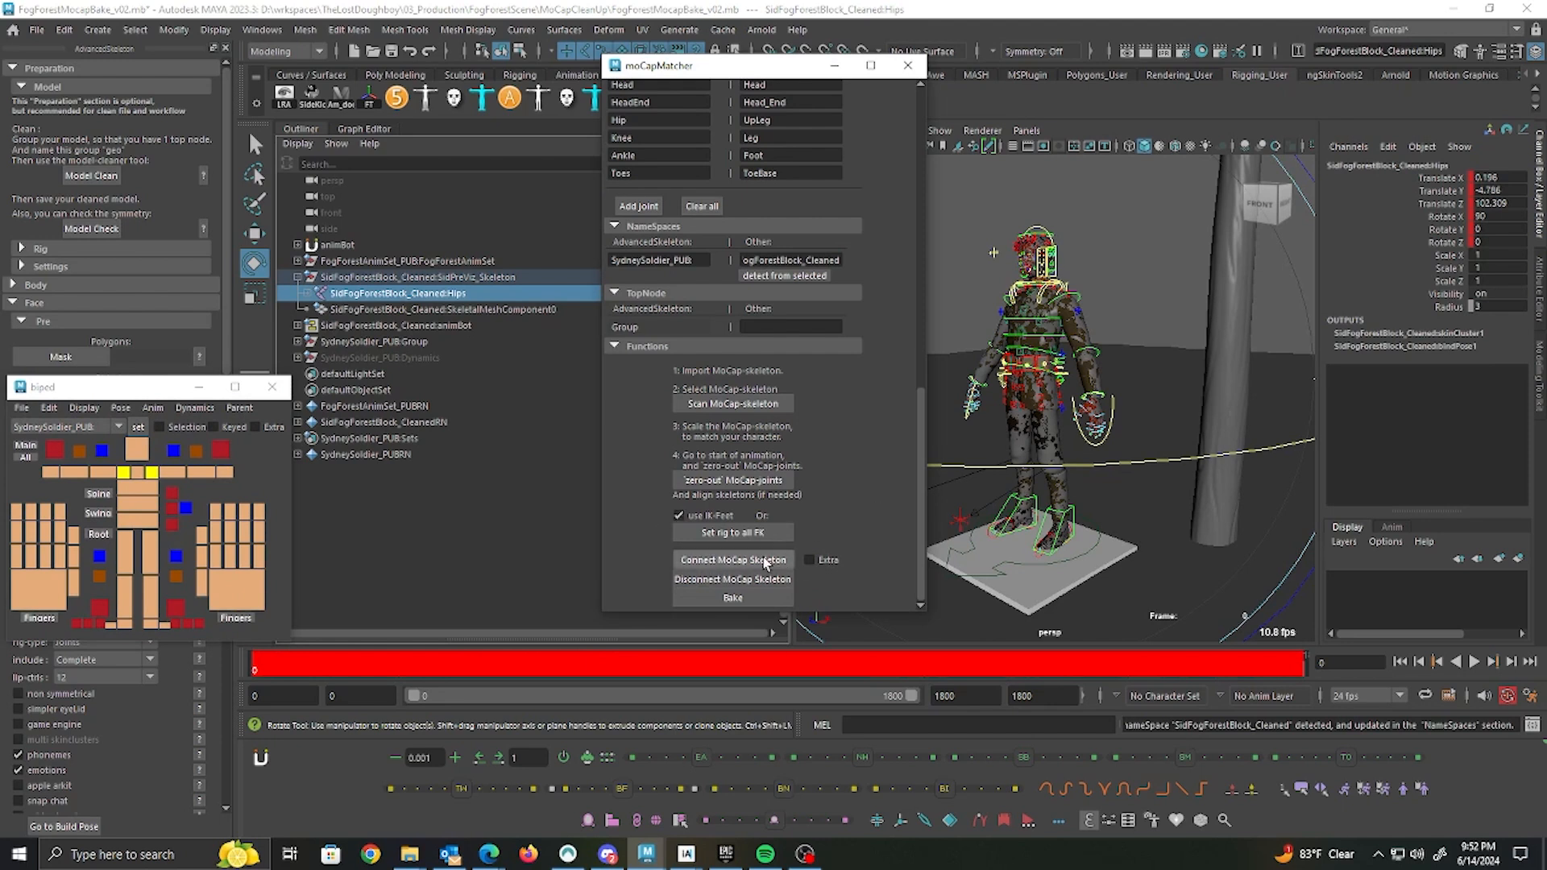
pyautogui.click(762, 530)
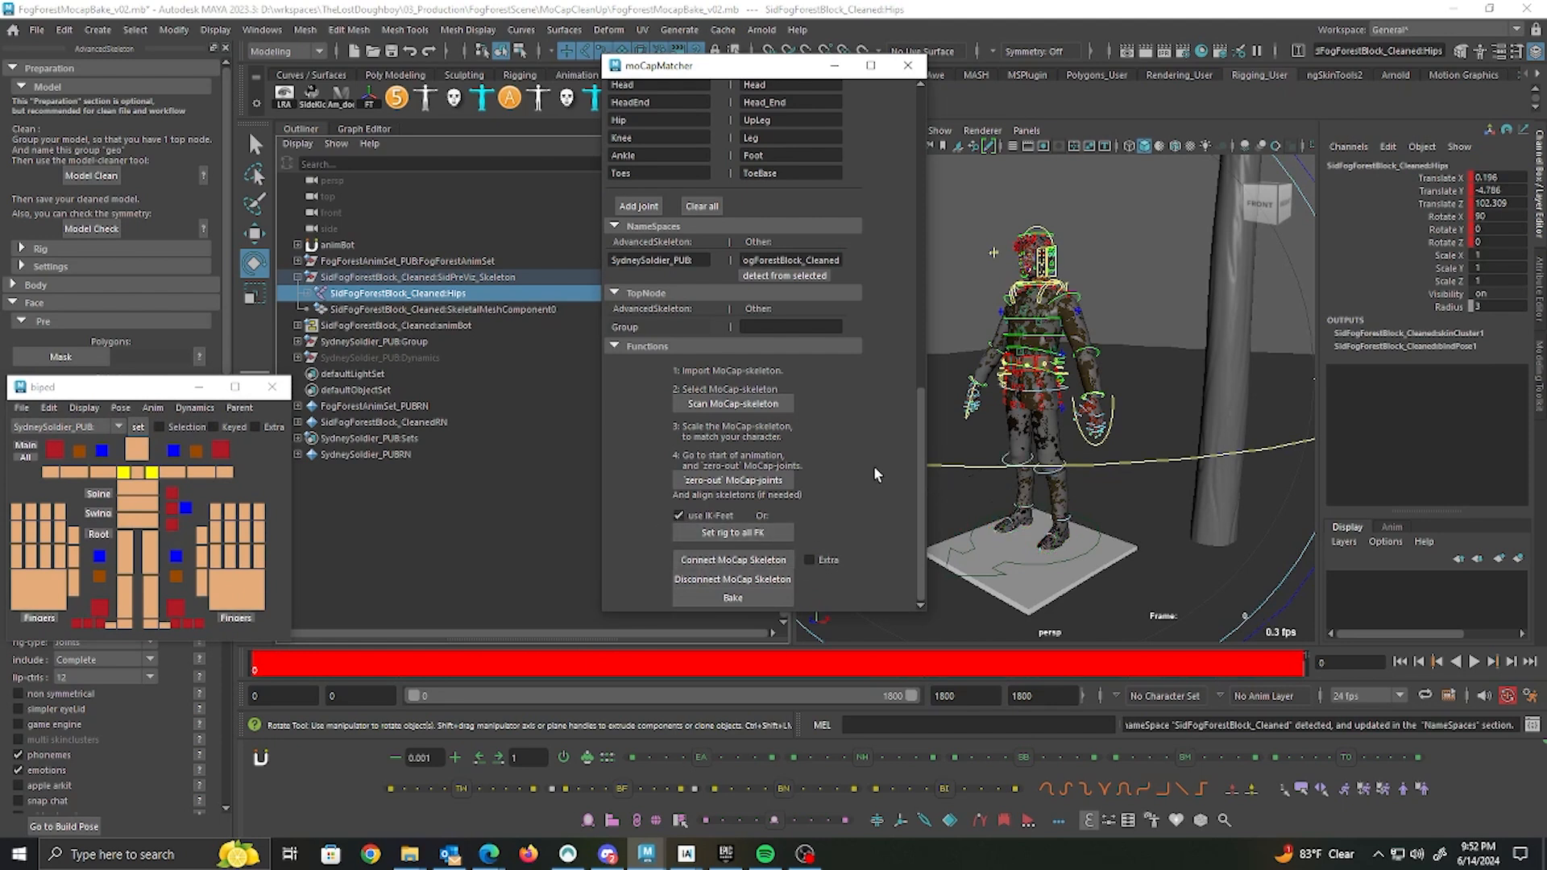
# Step: Show the joint mapping list and display only the mocap and soldier skeletons in the viewport, without controls or meshes
pyautogui.scroll(10, 877, 474)
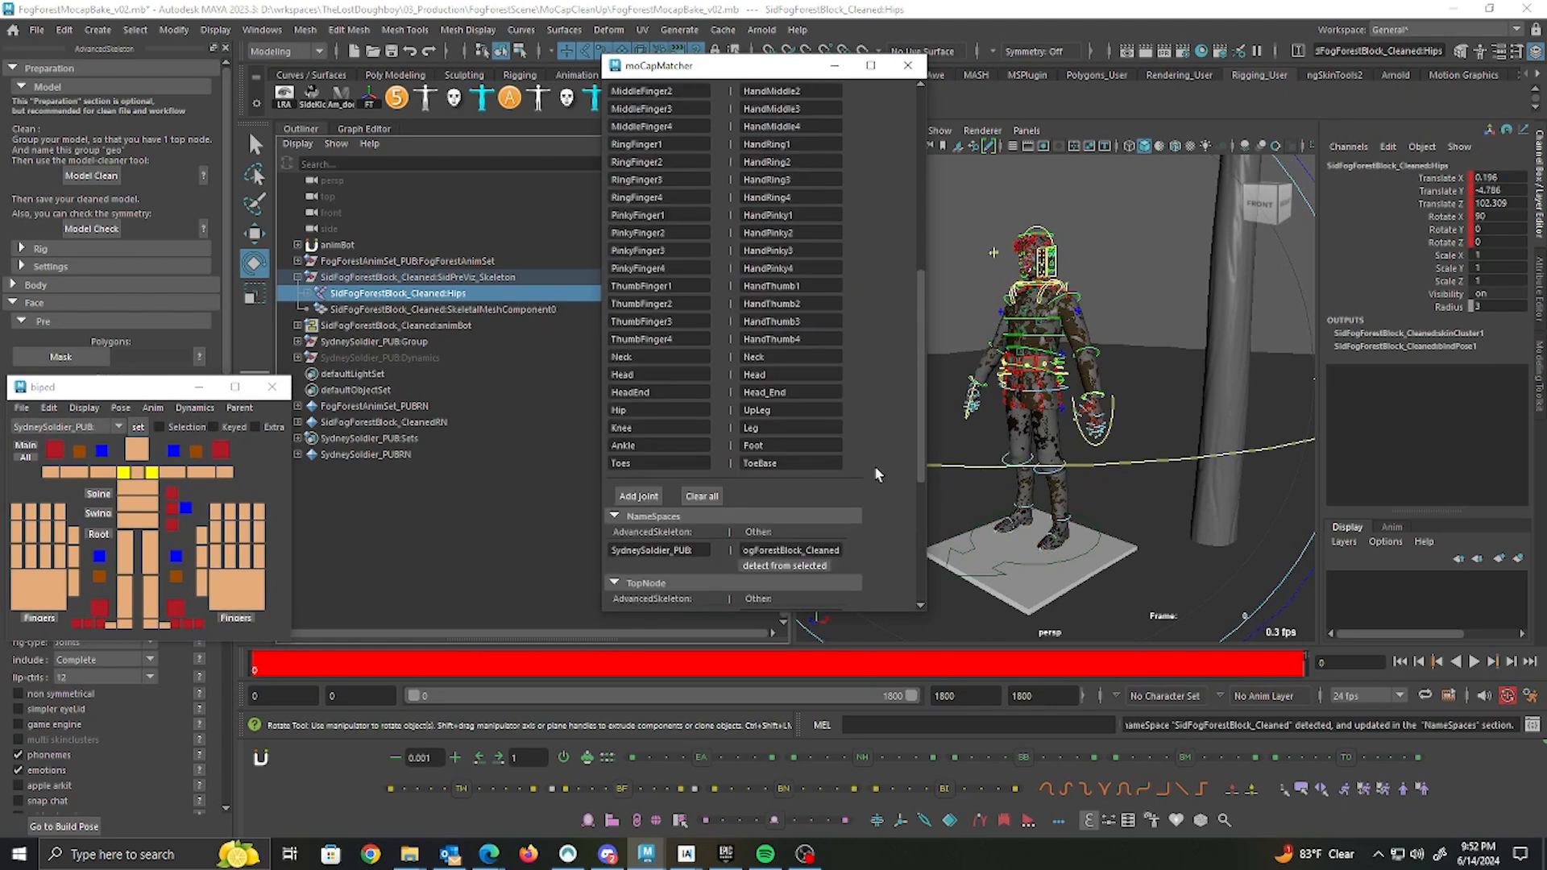
pyautogui.click(1069, 343)
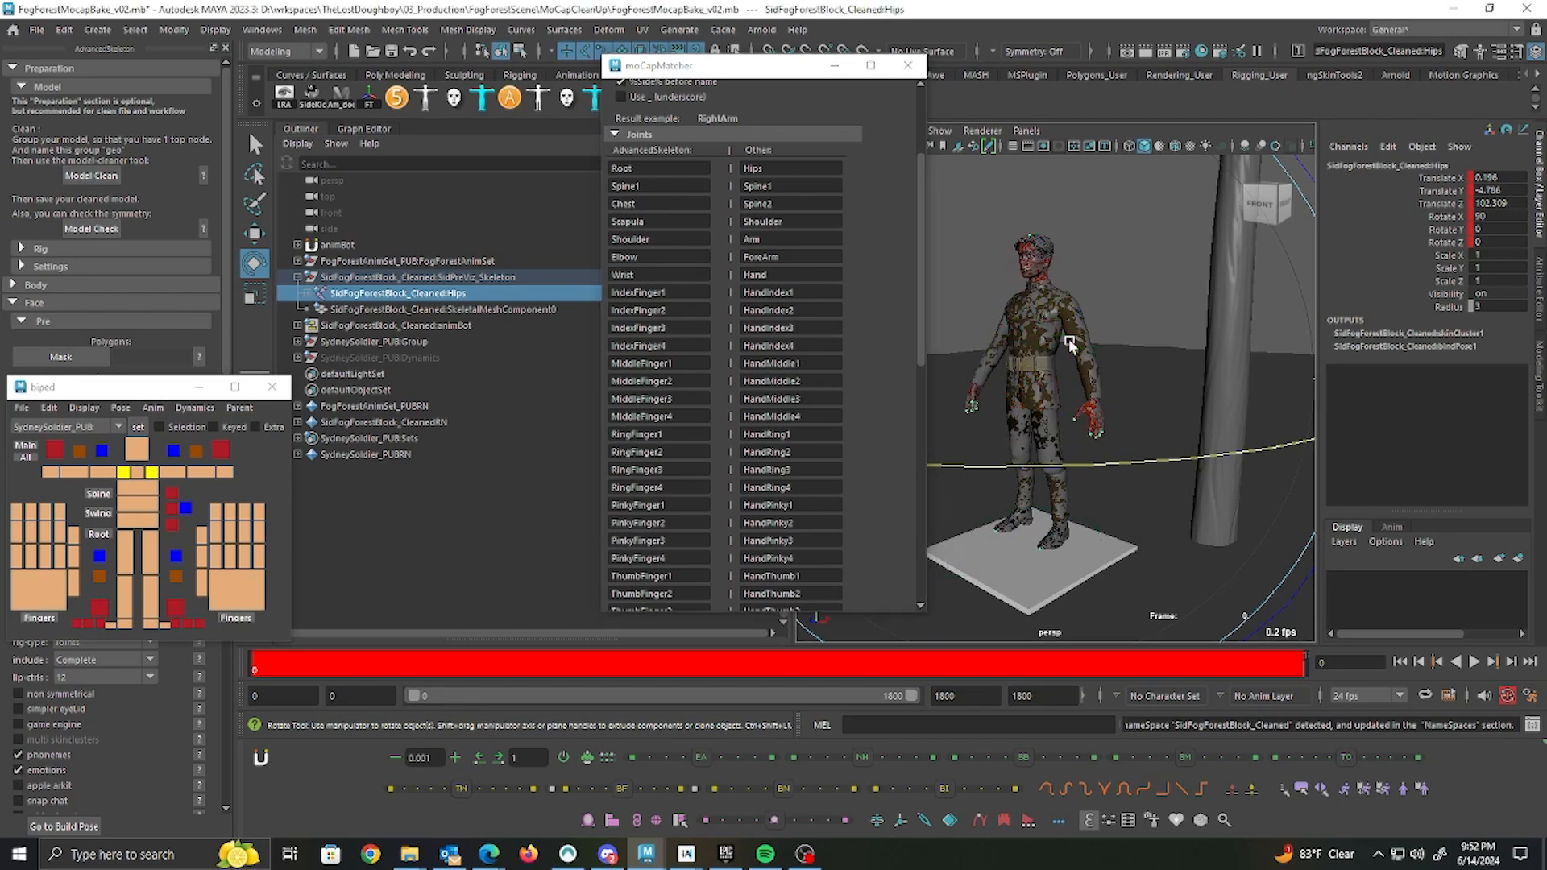
pyautogui.hotkey('ctrl', '1')
pyautogui.scroll(6, 1086, 356)
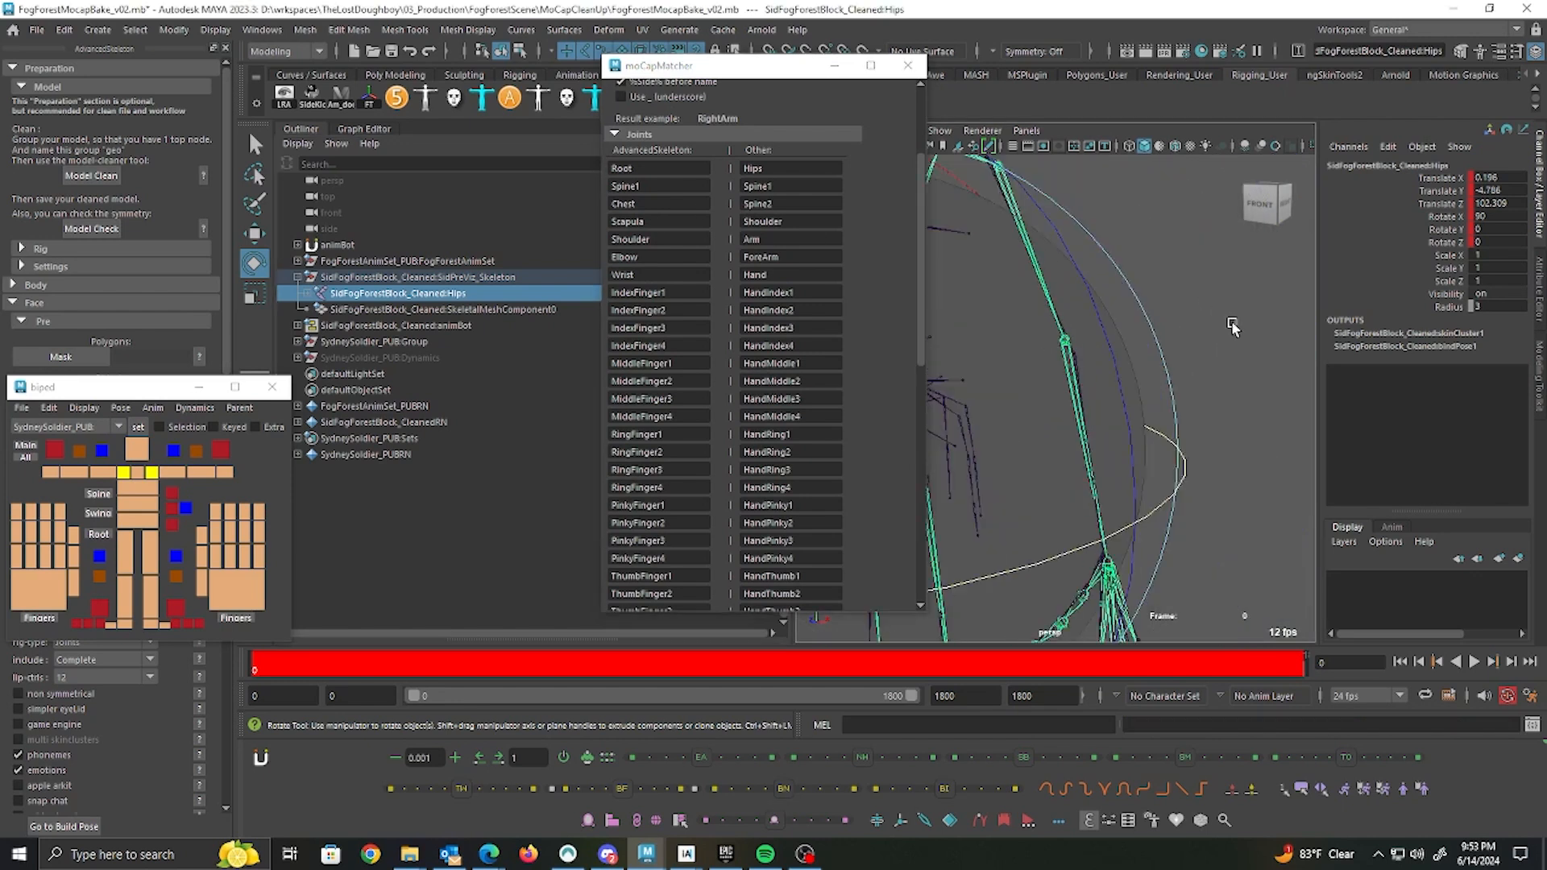
# Step: Examine both skeletons from the side around the hips and lower spine, and select the mocap Spine joint
pyautogui.press('w')
pyautogui.keyDown('alt'); pyautogui.moveTo(1213, 323); pyautogui.dragTo(1155, 375); pyautogui.keyUp('alt')
pyautogui.keyDown('alt'); pyautogui.moveTo(1158, 378); pyautogui.dragTo(1225, 442, button='middle'); pyautogui.keyUp('alt')
pyautogui.keyDown('alt'); pyautogui.moveTo(1225, 443); pyautogui.dragTo(1168, 427); pyautogui.keyUp('alt')
pyautogui.keyDown('alt'); pyautogui.moveTo(1167, 428); pyautogui.dragTo(1260, 426, button='right'); pyautogui.keyUp('alt')
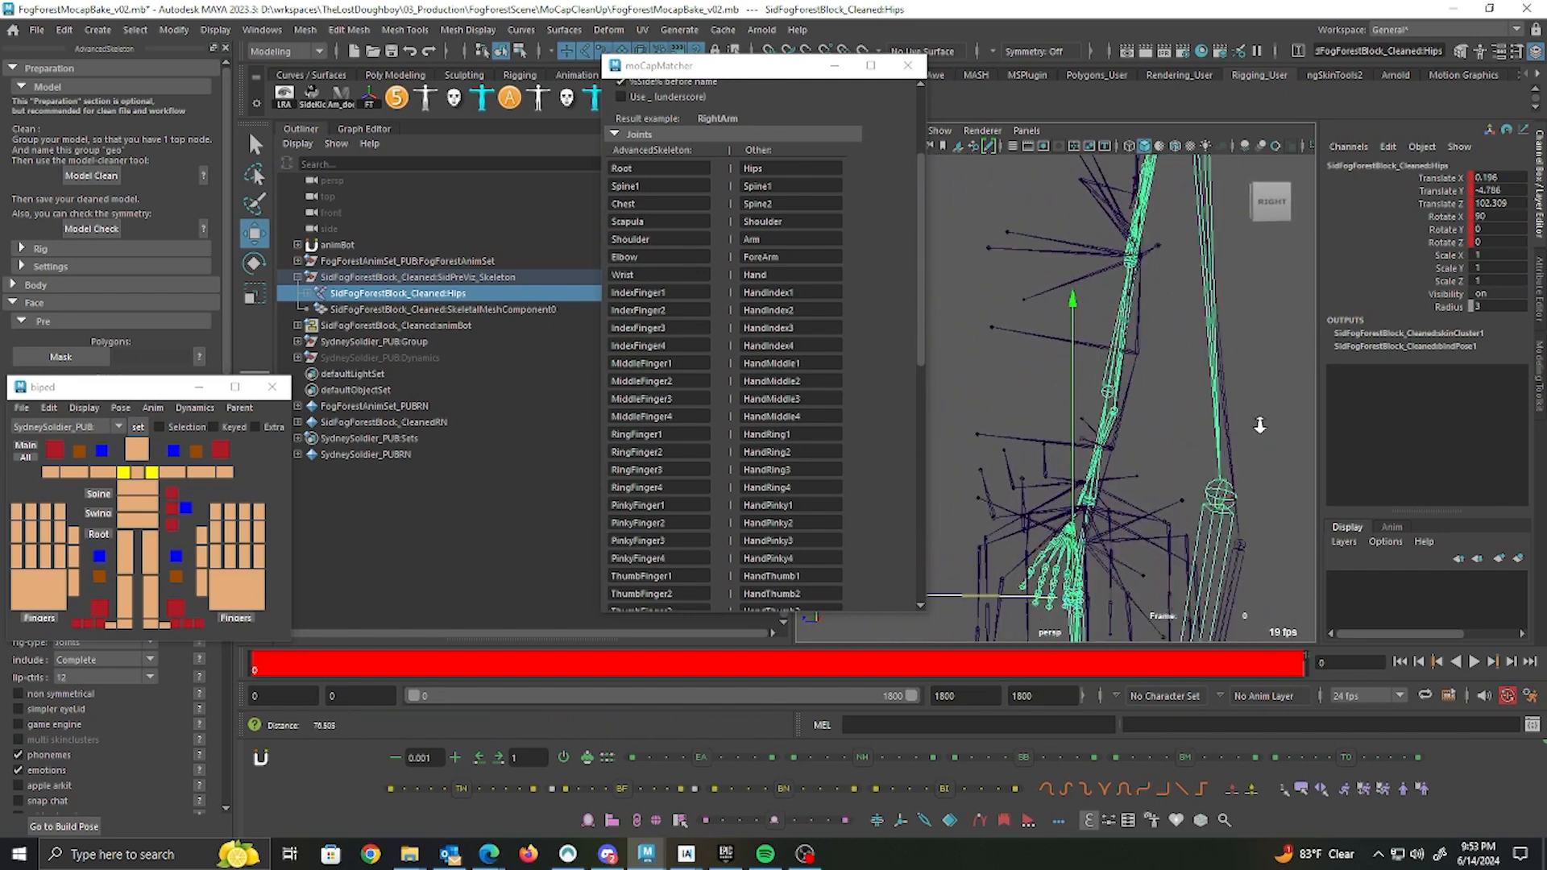
pyautogui.keyDown('alt'); pyautogui.moveTo(1260, 426); pyautogui.dragTo(1188, 408); pyautogui.keyUp('alt')
pyautogui.moveTo(1229, 456)
pyautogui.keyDown('alt'); pyautogui.mouseDown(button='middle')
pyautogui.moveTo(1226, 441)
pyautogui.moveTo(1202, 462)
pyautogui.mouseUp(button='middle'); pyautogui.keyUp('alt')
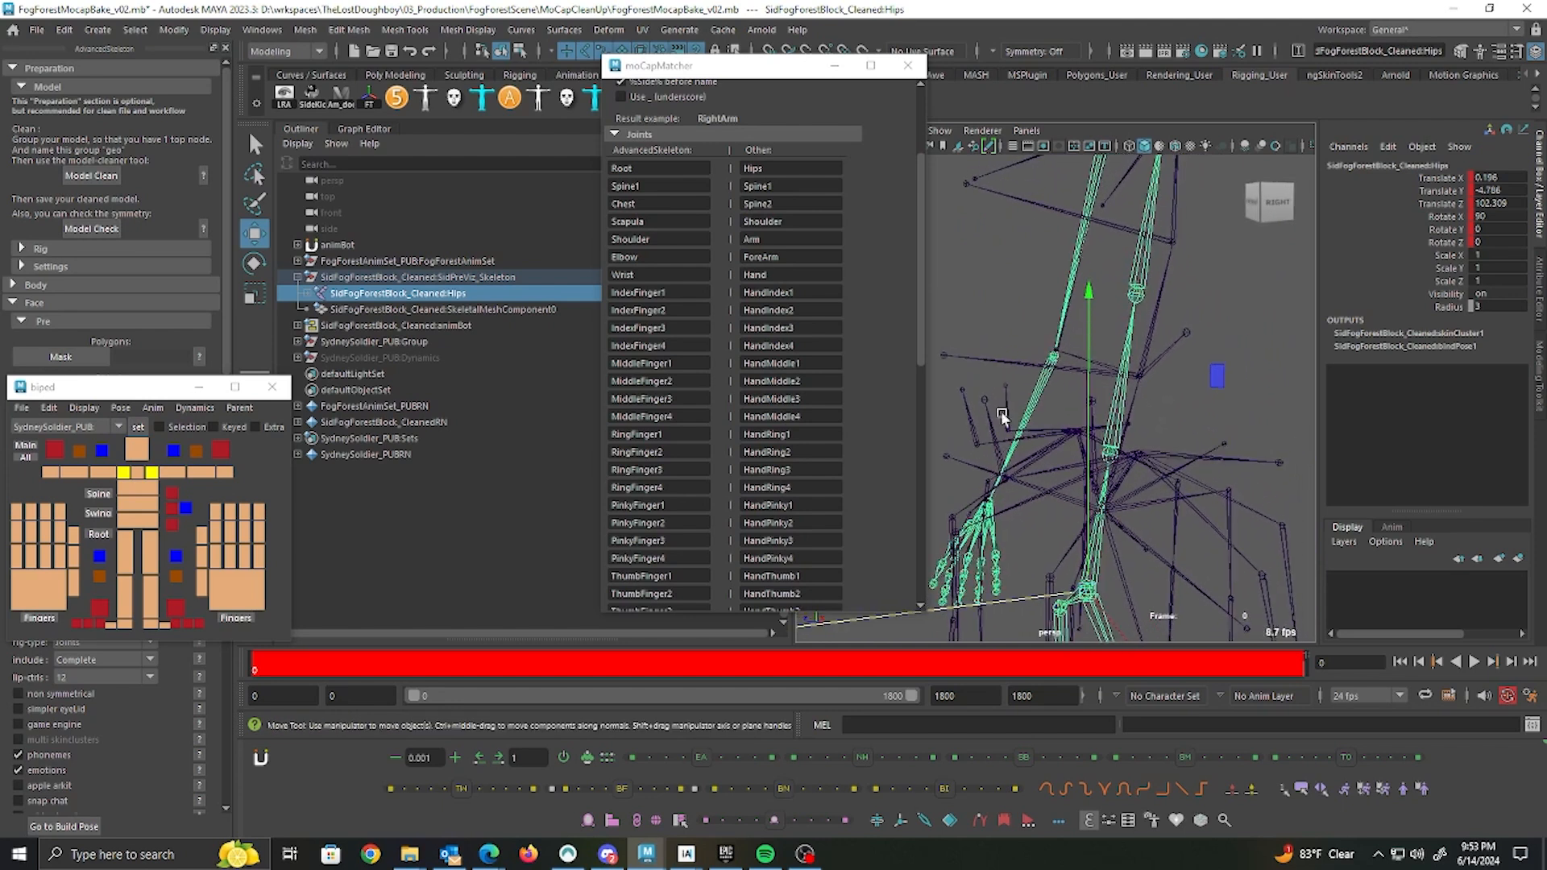
pyautogui.click(680, 186)
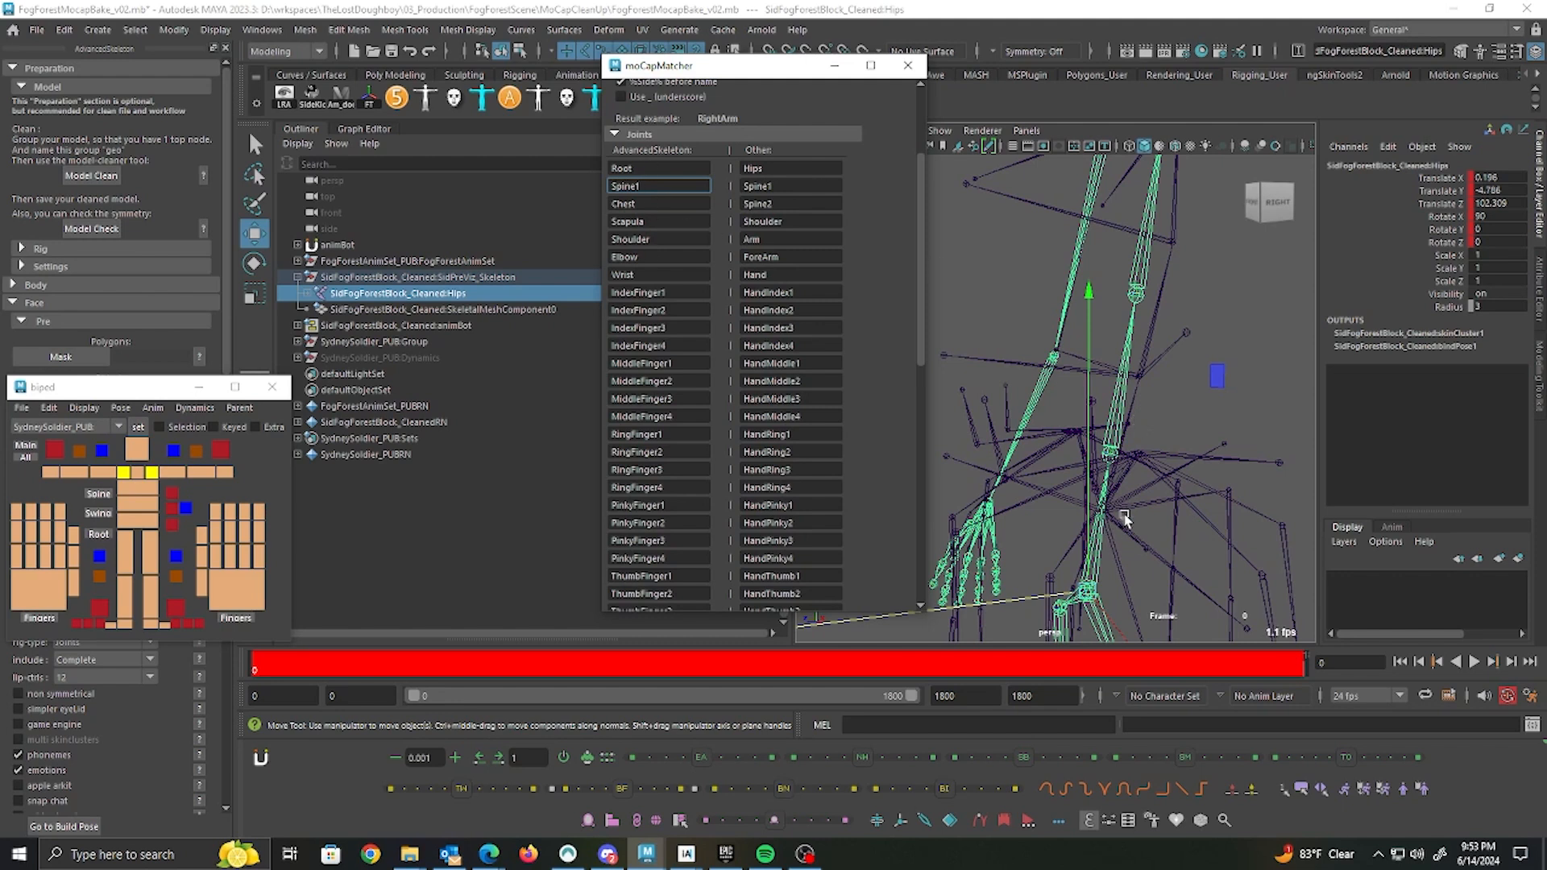
pyautogui.click(1137, 395)
pyautogui.moveTo(1138, 394)
pyautogui.keyDown('alt'); pyautogui.mouseDown()
pyautogui.moveTo(1184, 438)
pyautogui.moveTo(1060, 546)
pyautogui.moveTo(1216, 445)
pyautogui.moveTo(1131, 380)
pyautogui.mouseUp(); pyautogui.keyUp('alt')
pyautogui.click(1132, 380)
pyautogui.click(1131, 380)
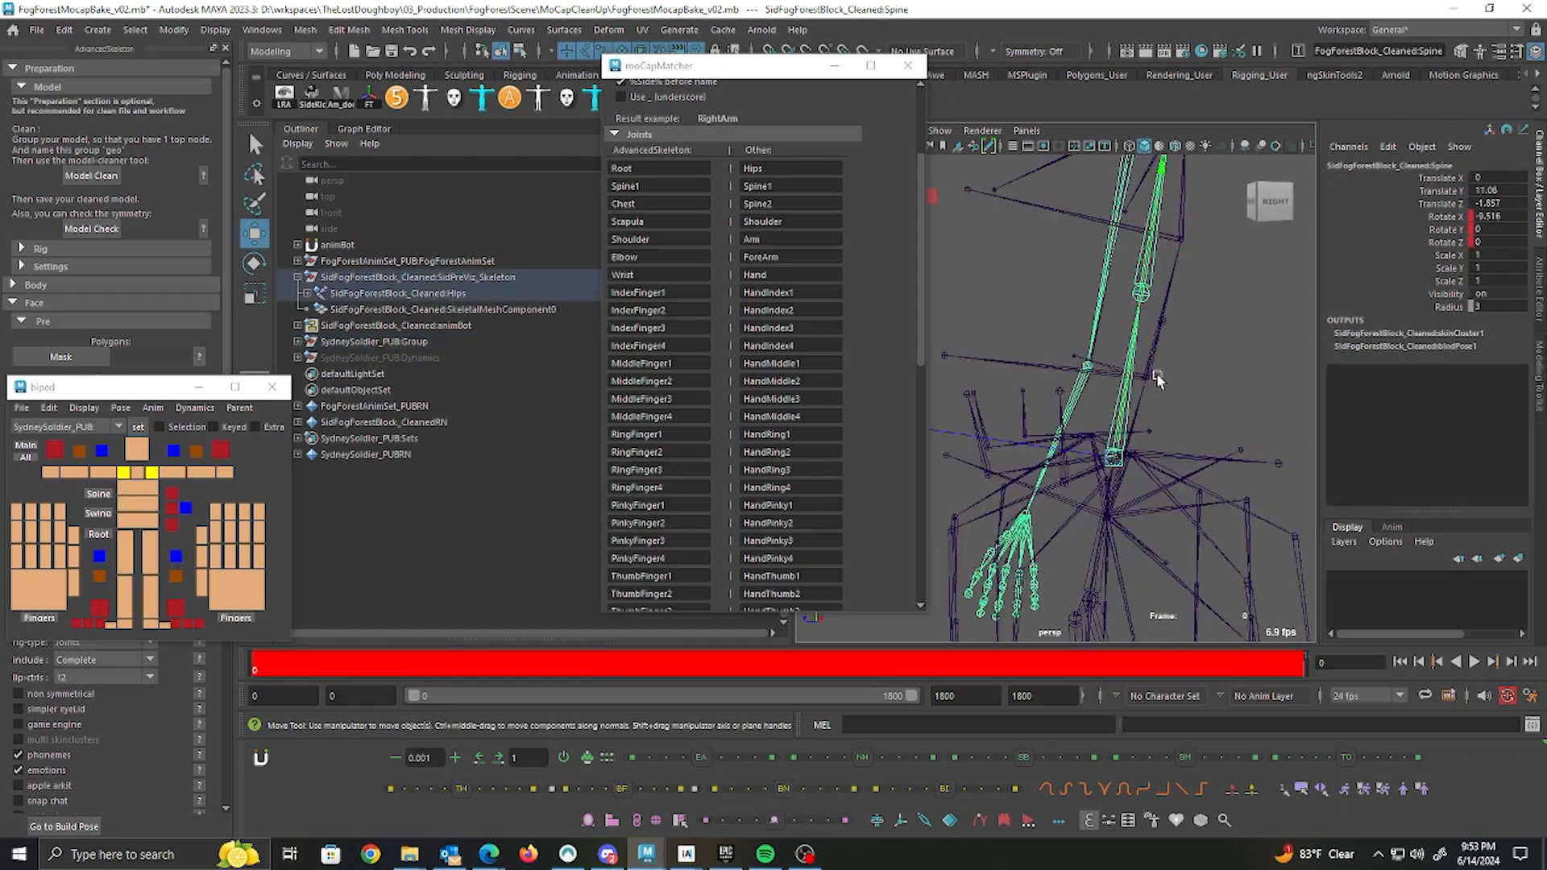
# Step: Compare the soldier's Spine1_M joint with the mocap Spine joint and map Spine1 to Spine in the joint list
pyautogui.click(1157, 364)
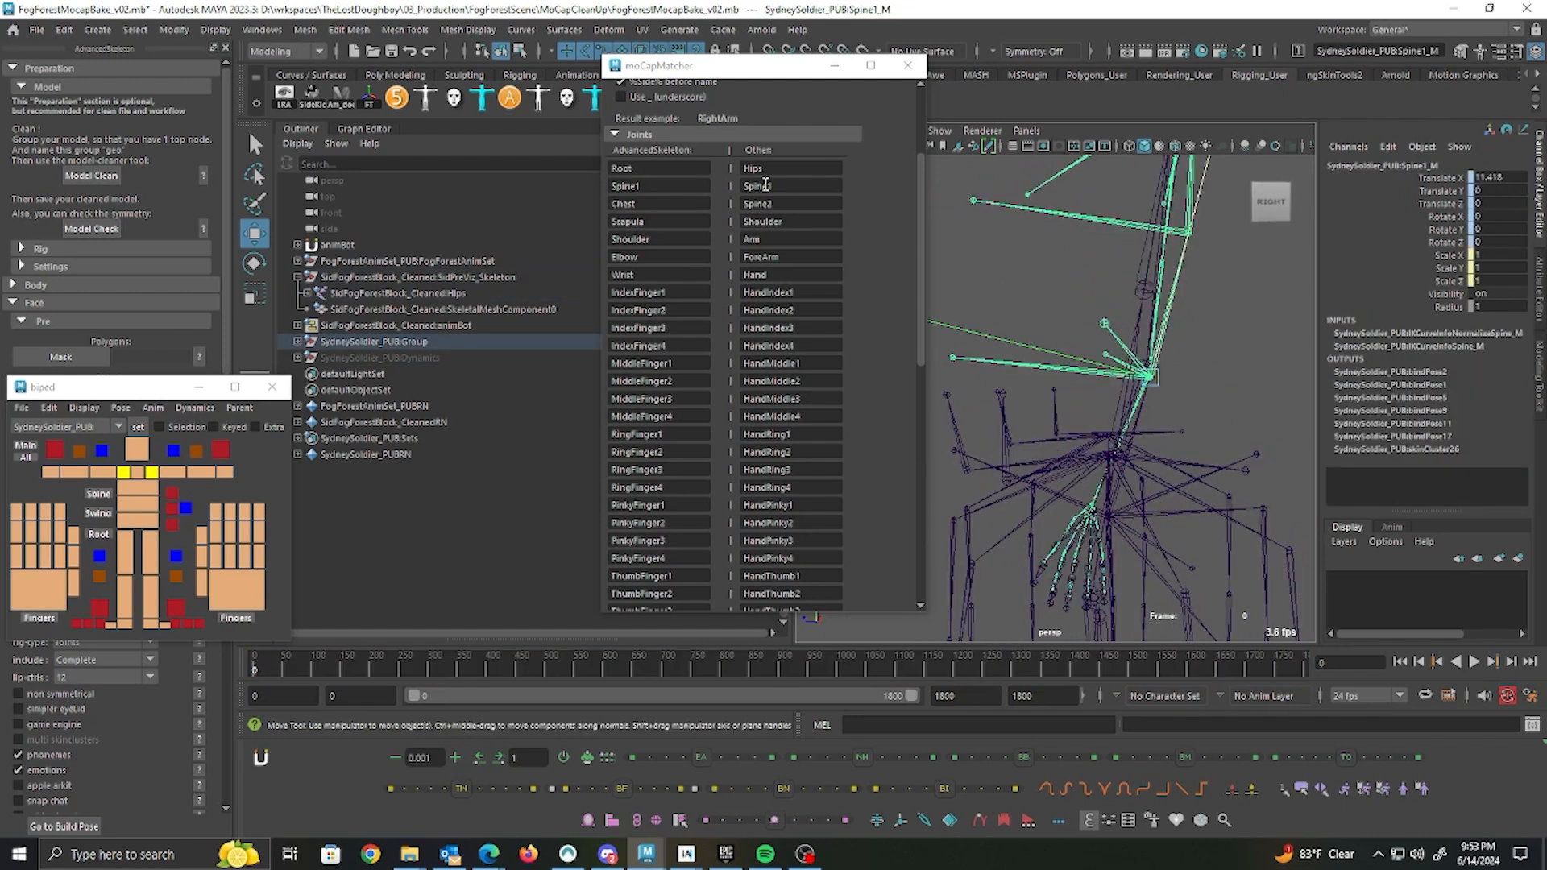
pyautogui.keyDown('alt'); pyautogui.moveTo(1202, 412); pyautogui.dragTo(1225, 390); pyautogui.keyUp('alt')
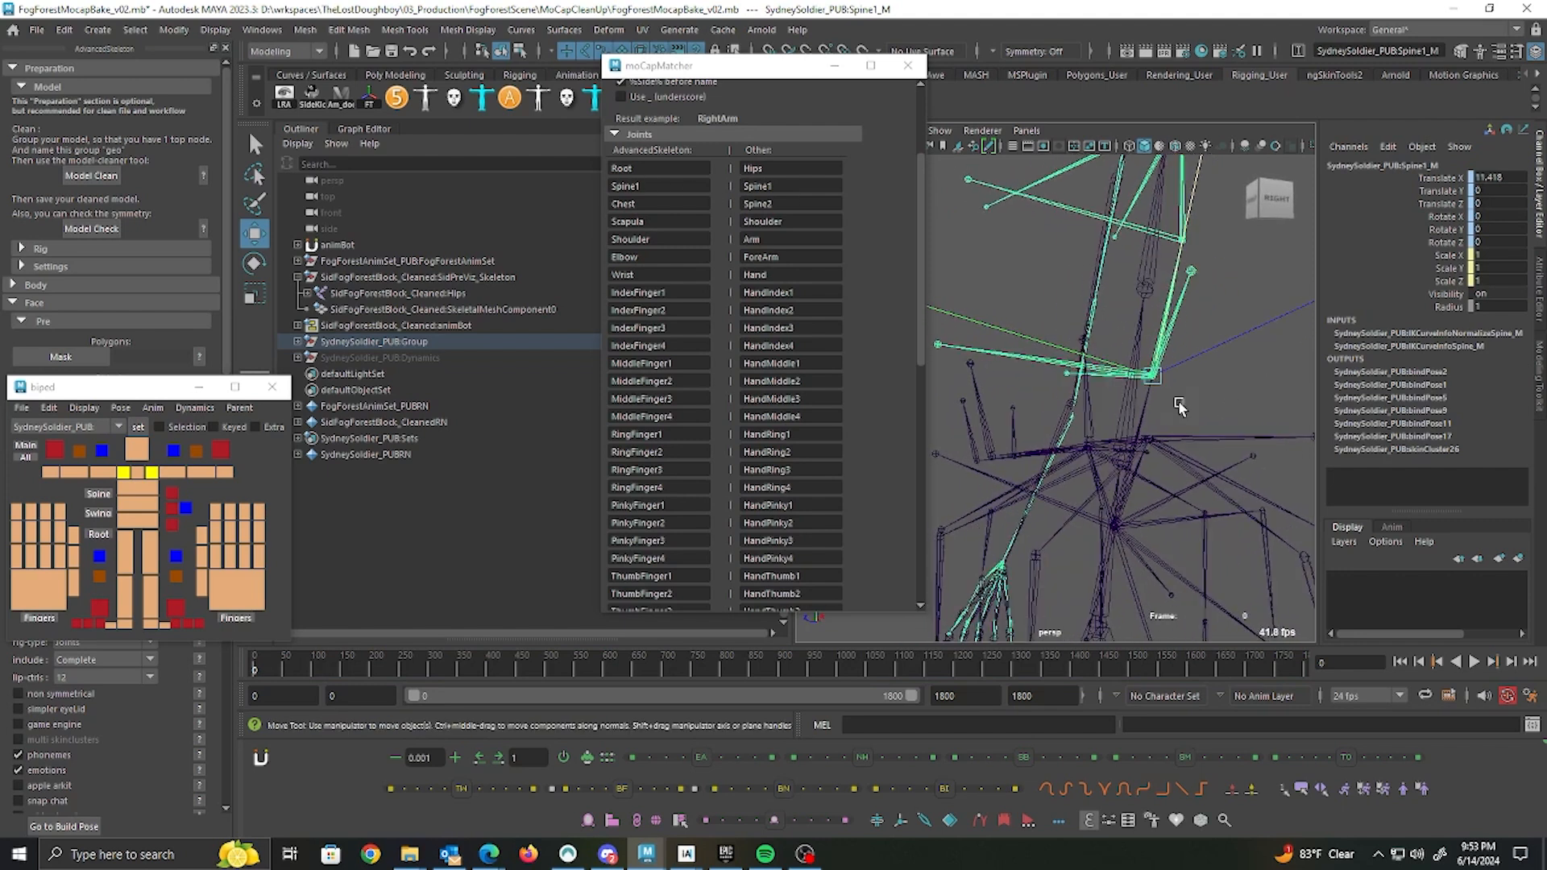
pyautogui.click(1125, 416)
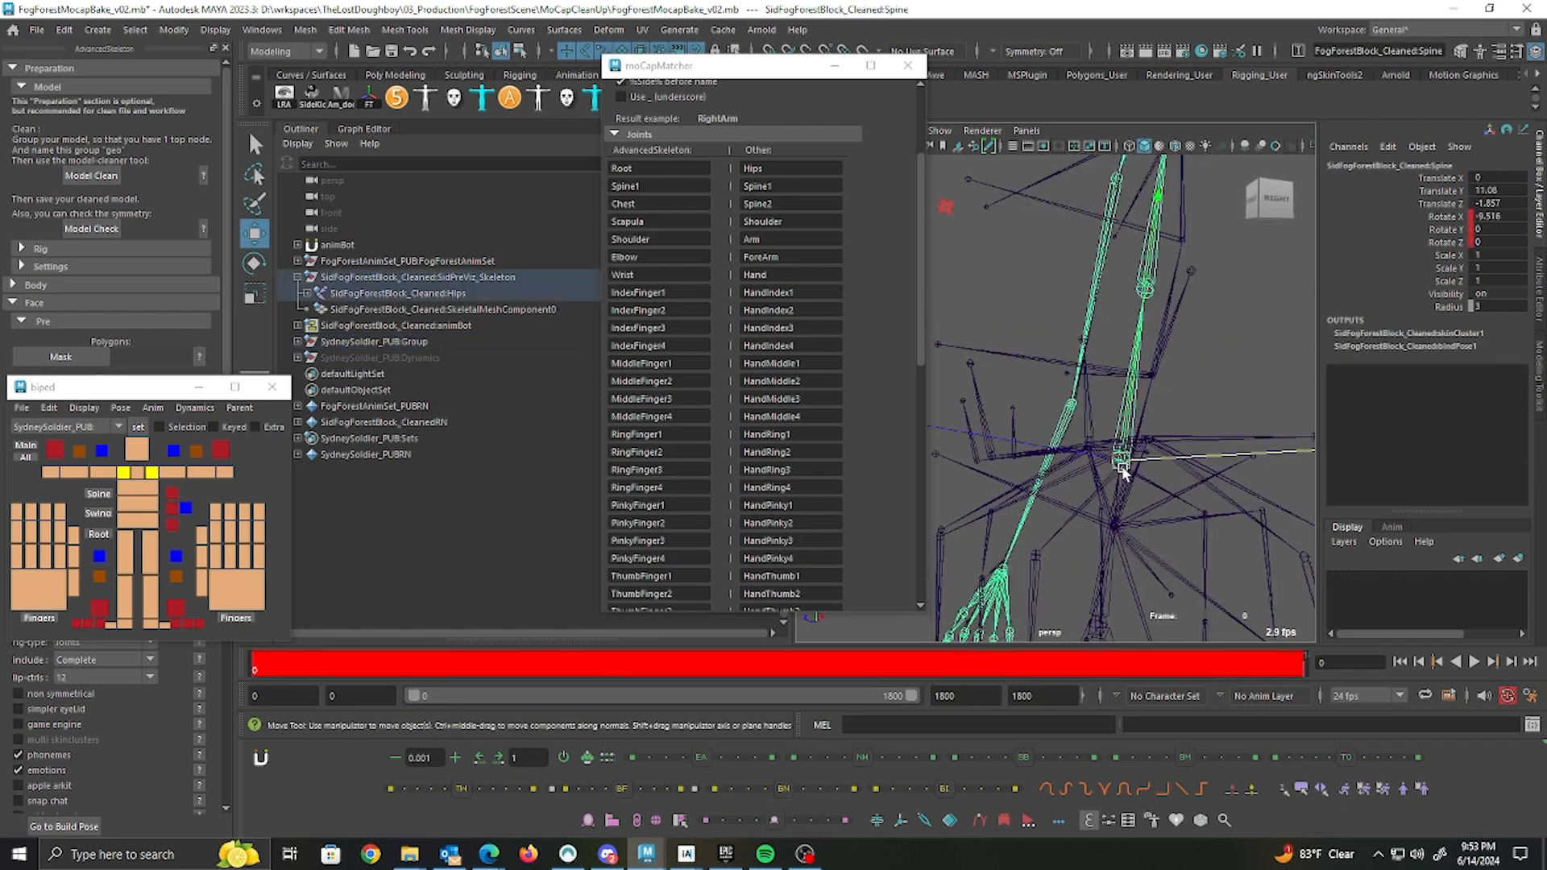
pyautogui.click(798, 187)
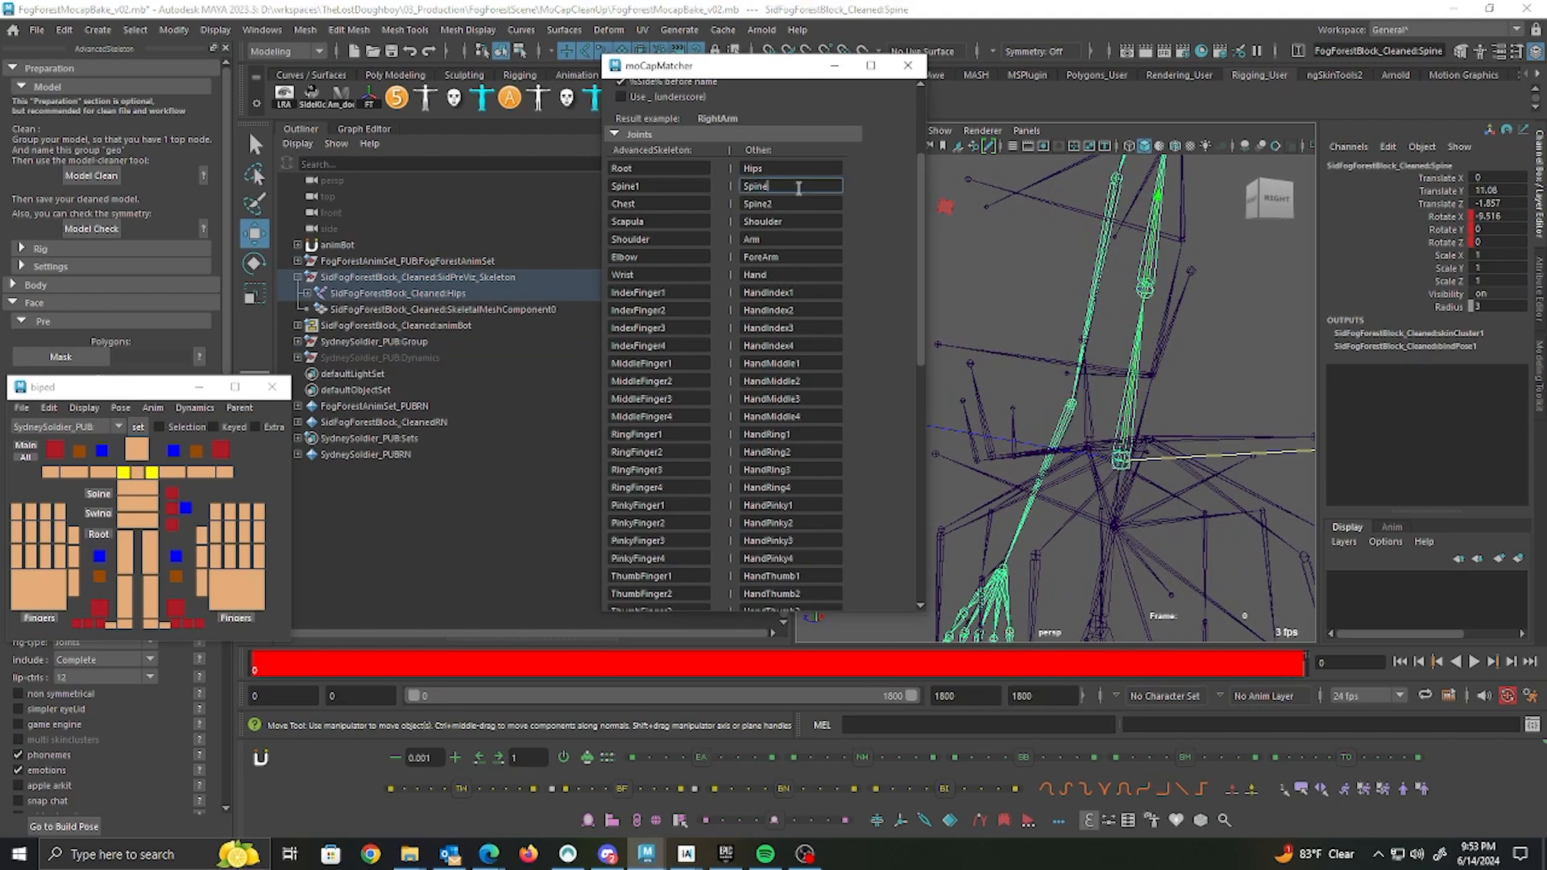
pyautogui.click(800, 205)
# Step: Compare the soldier's Spine2_M with mocap Spine1, and change the Chest row to map Spine2 to Spine1
pyautogui.click(656, 186)
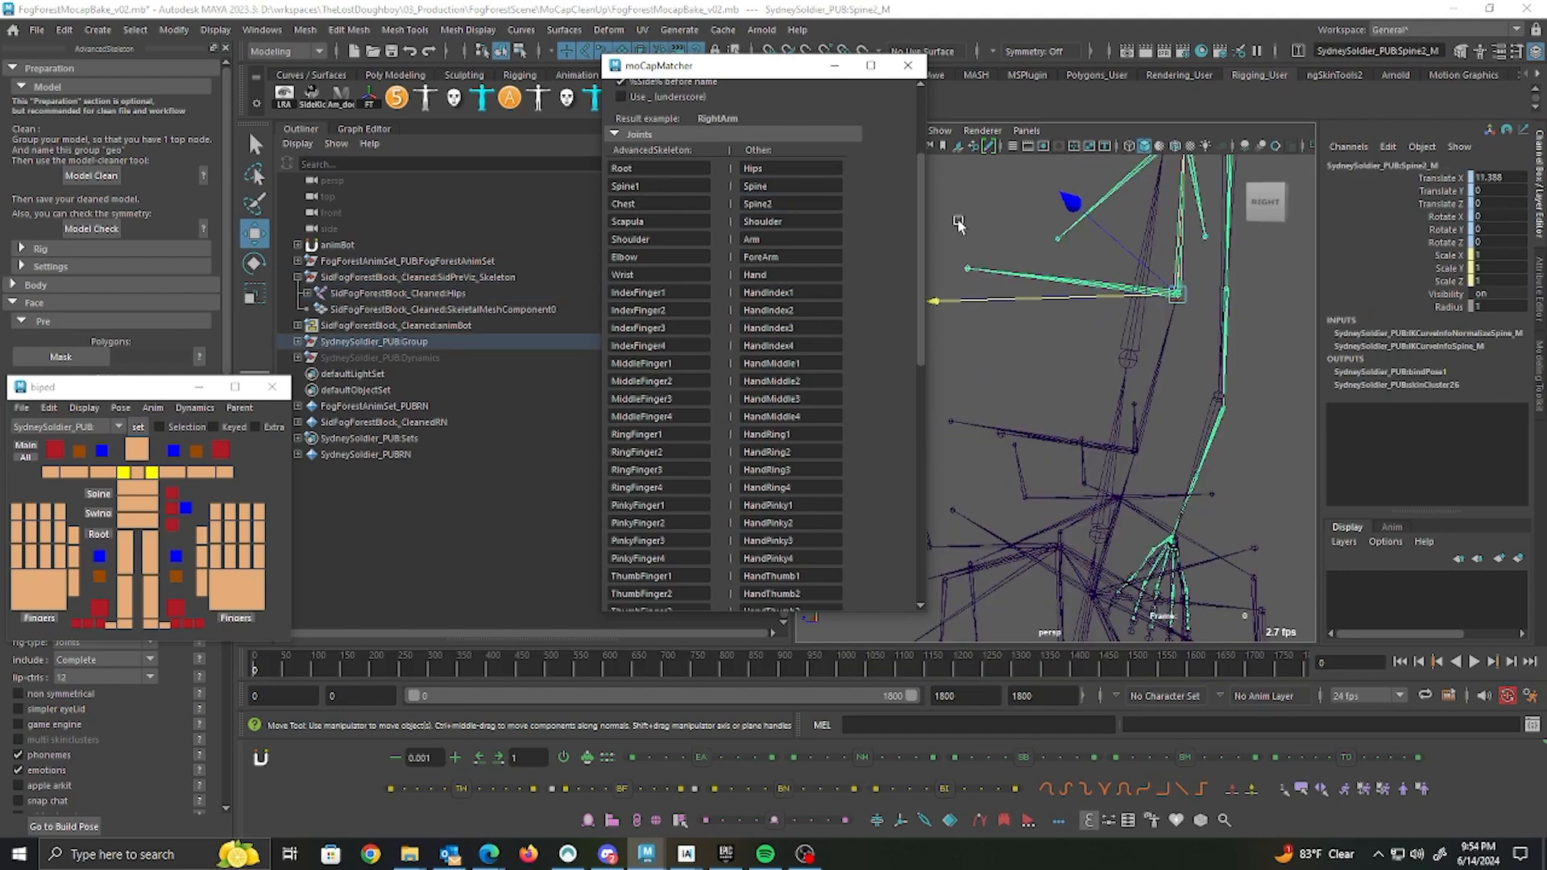
pyautogui.click(1139, 337)
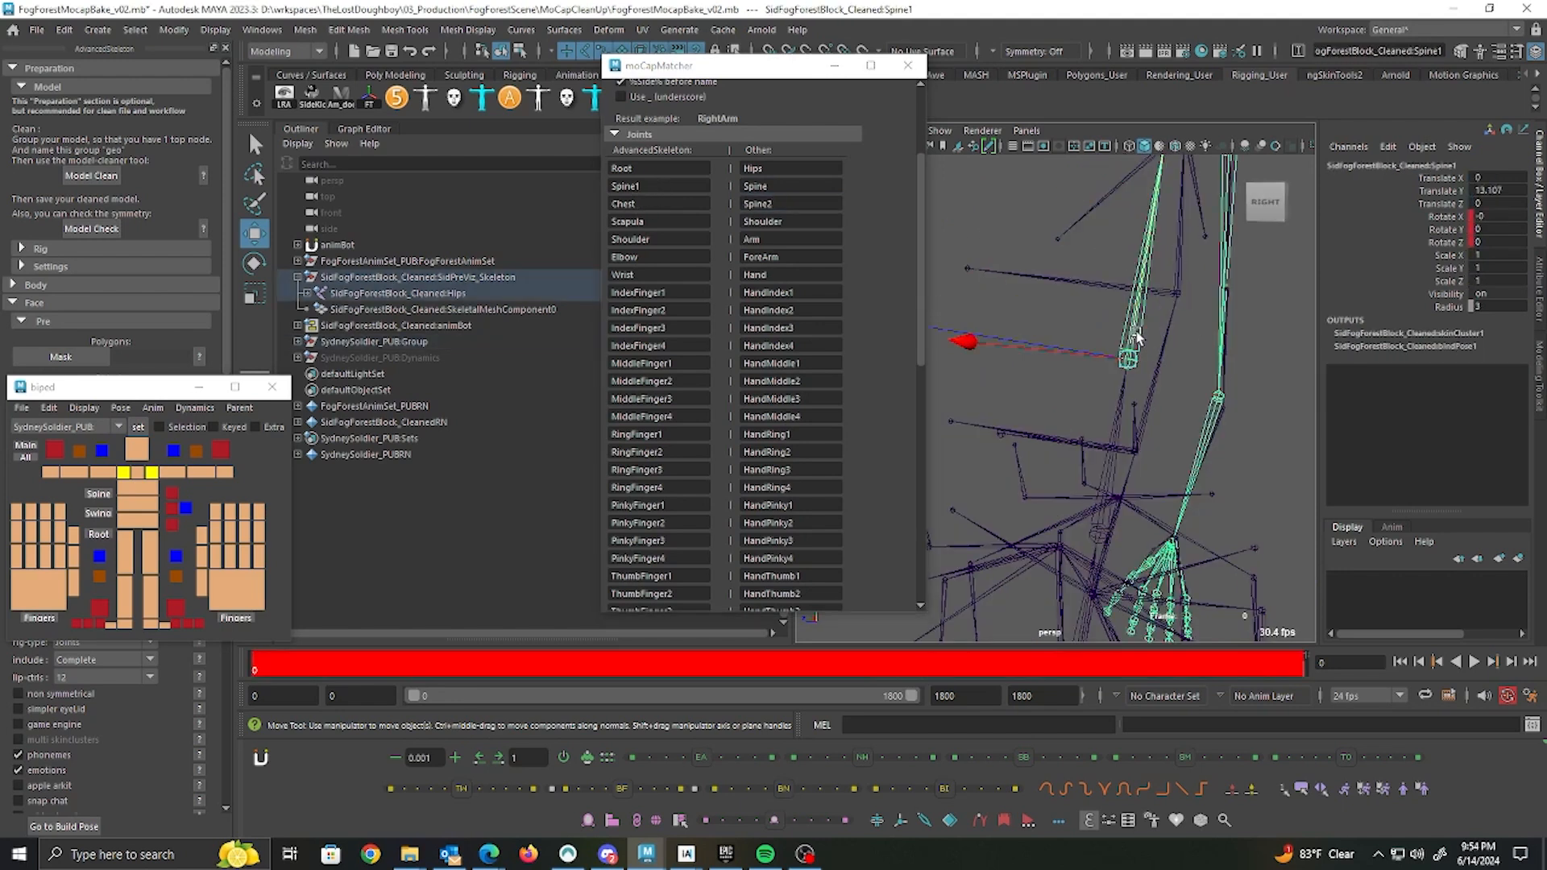
pyautogui.click(1182, 286)
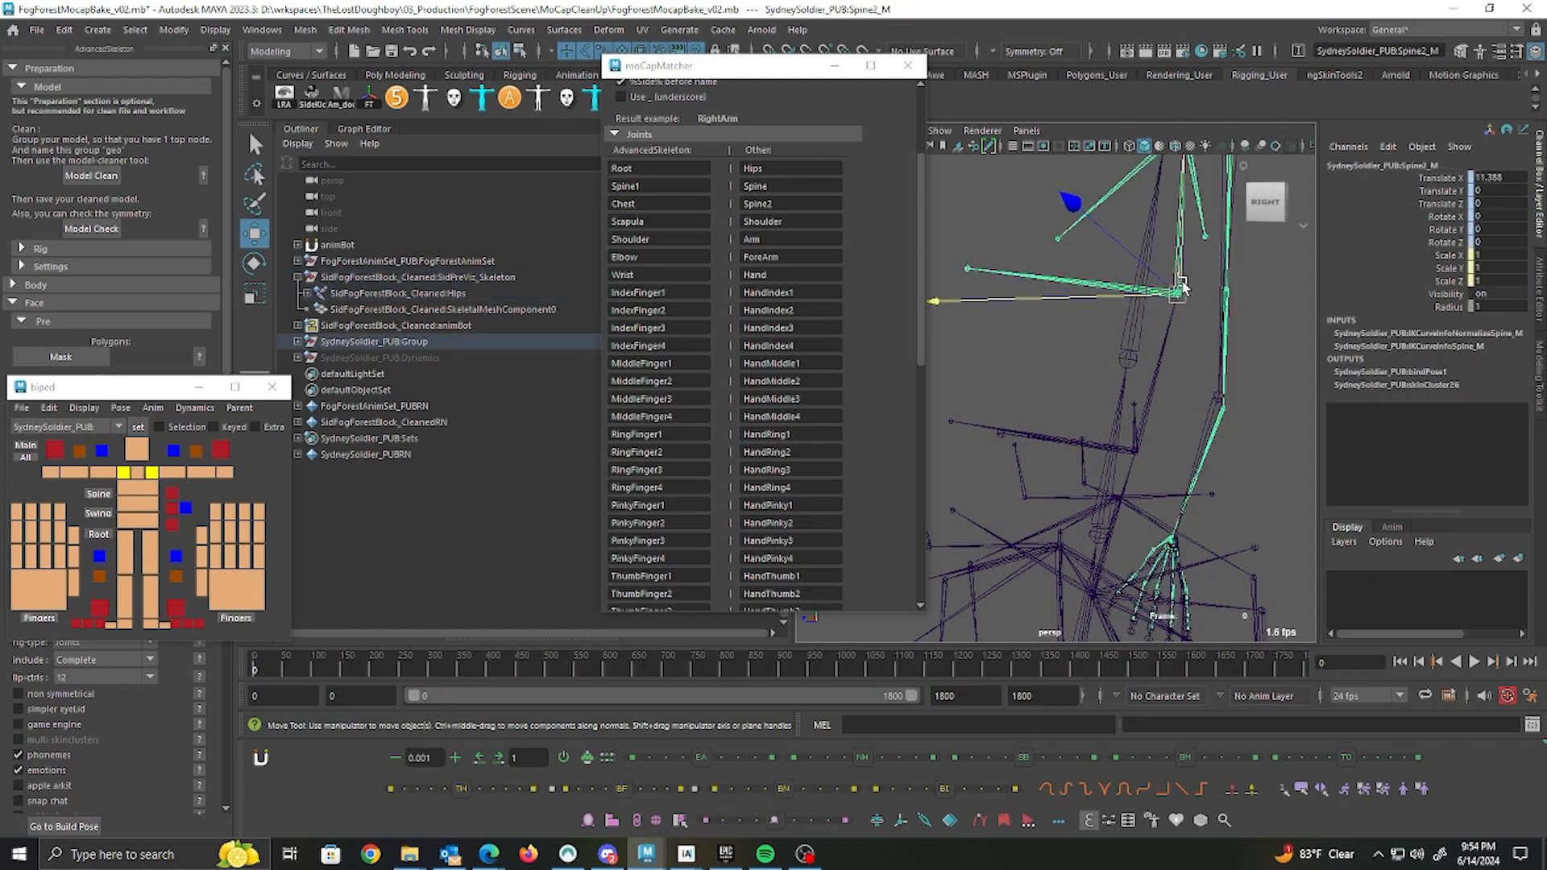
pyautogui.click(793, 205)
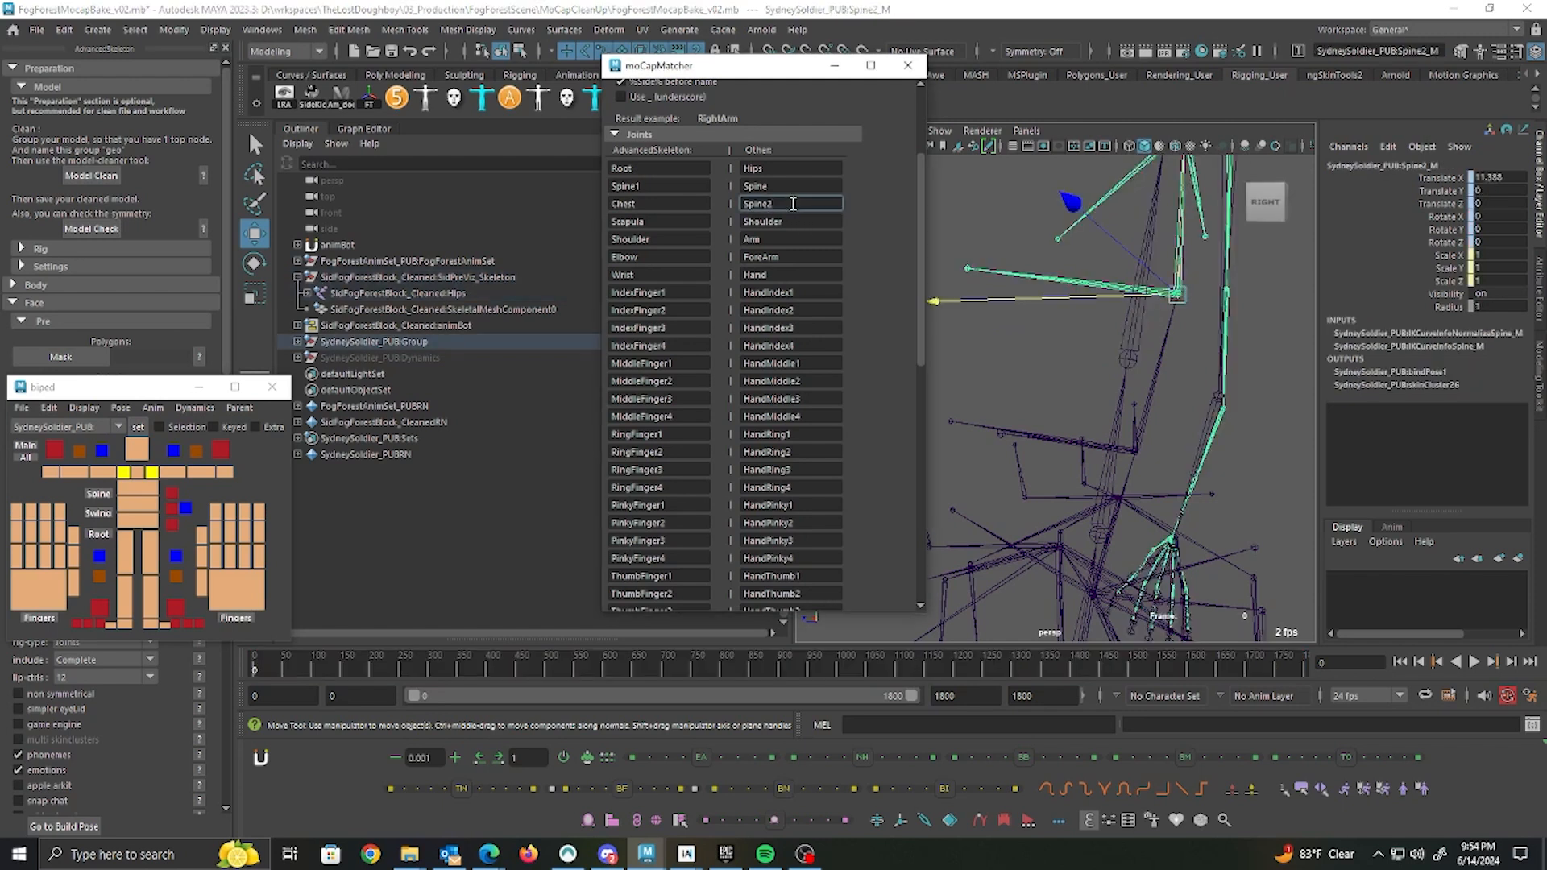
pyautogui.click(652, 207)
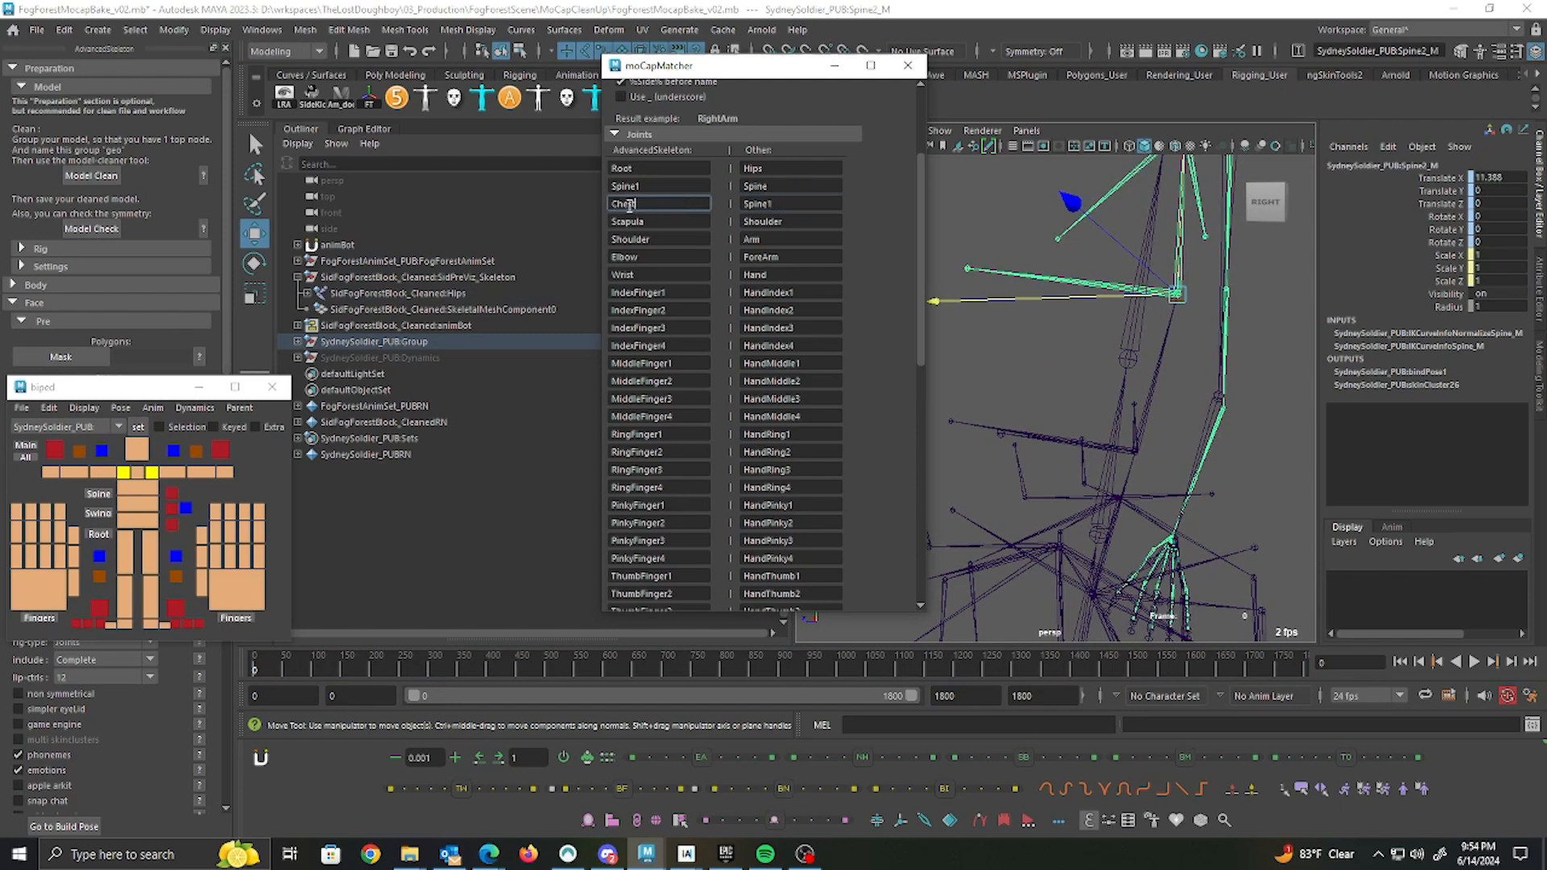
pyautogui.write('Spine')
pyautogui.press('Return')
pyautogui.write('2')
# Step: Locate the mocap Spine2 joint at the soldier's chest and add an empty joint pair to the mapping list
pyautogui.keyDown('alt'); pyautogui.moveTo(1091, 242); pyautogui.dragTo(1125, 311); pyautogui.keyUp('alt')
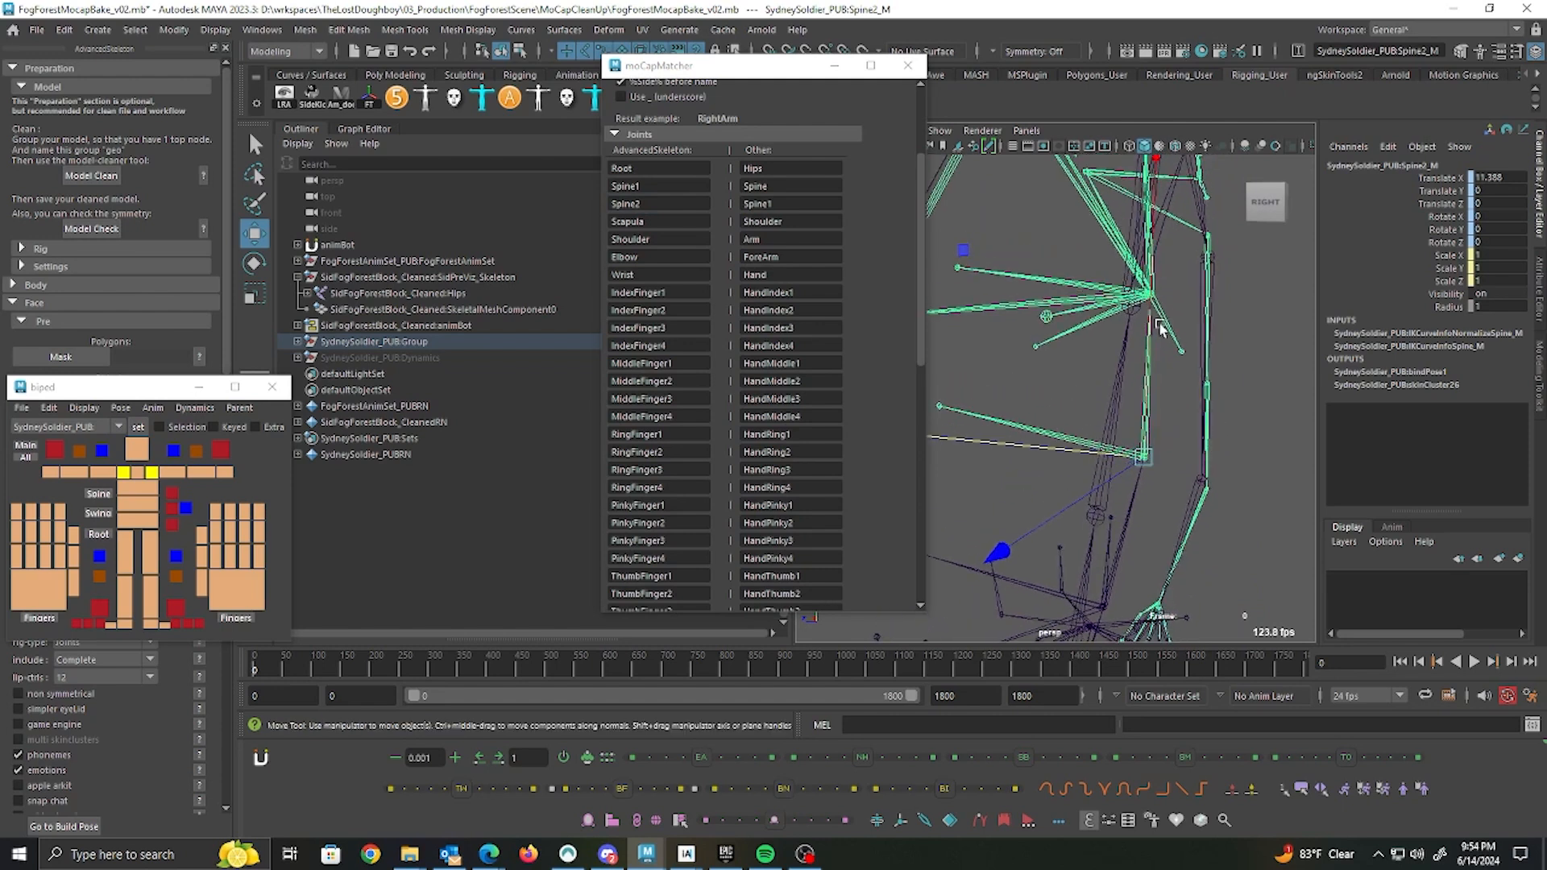
pyautogui.click(1131, 317)
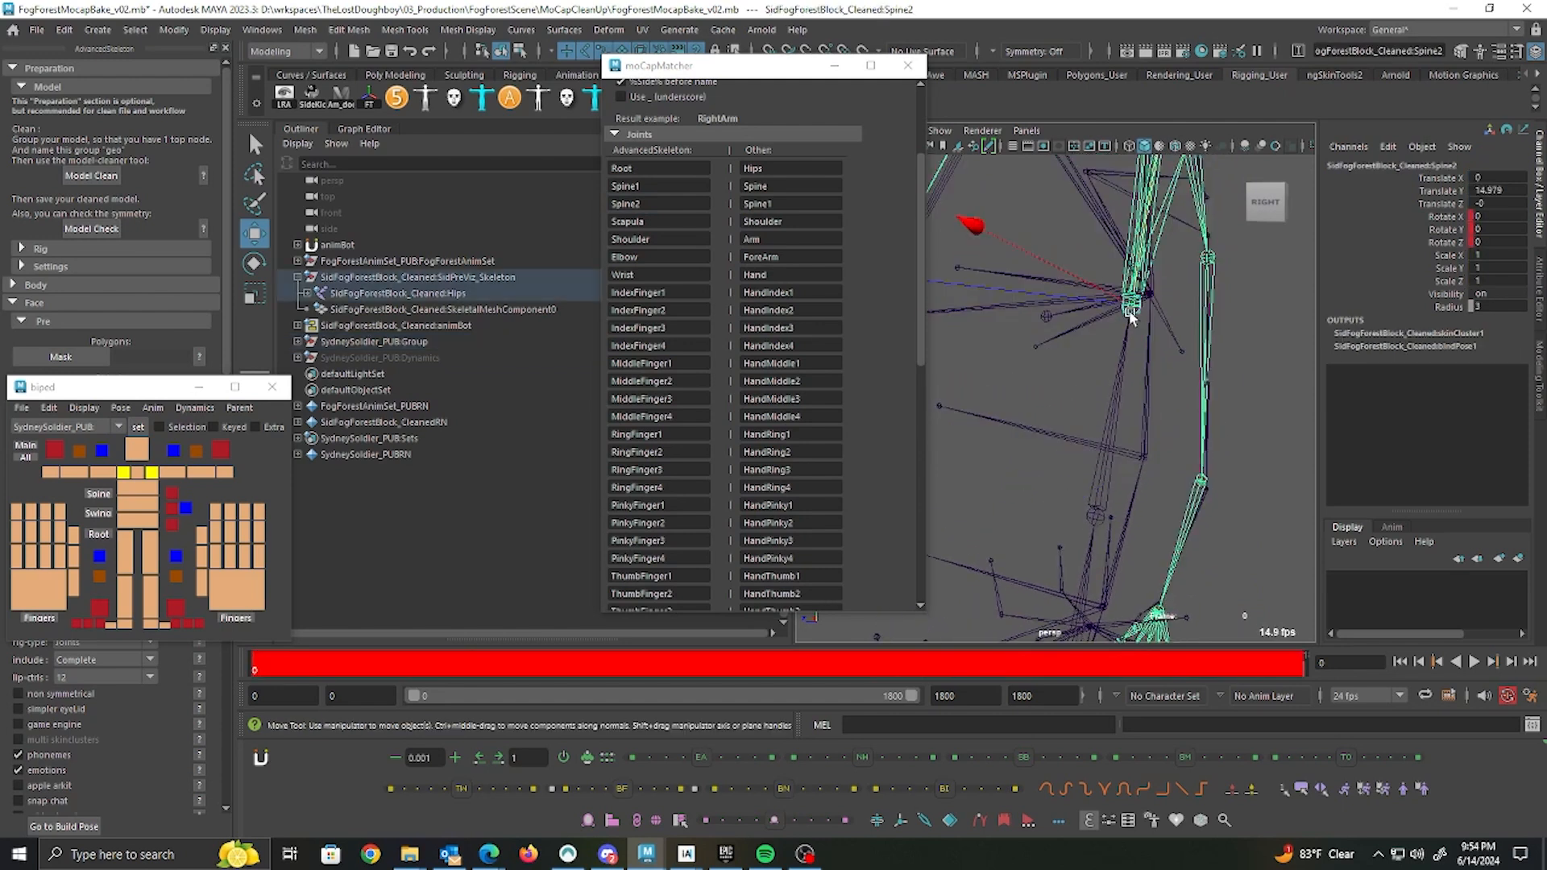
pyautogui.keyDown('alt'); pyautogui.moveTo(1134, 327); pyautogui.dragTo(1204, 385); pyautogui.keyUp('alt')
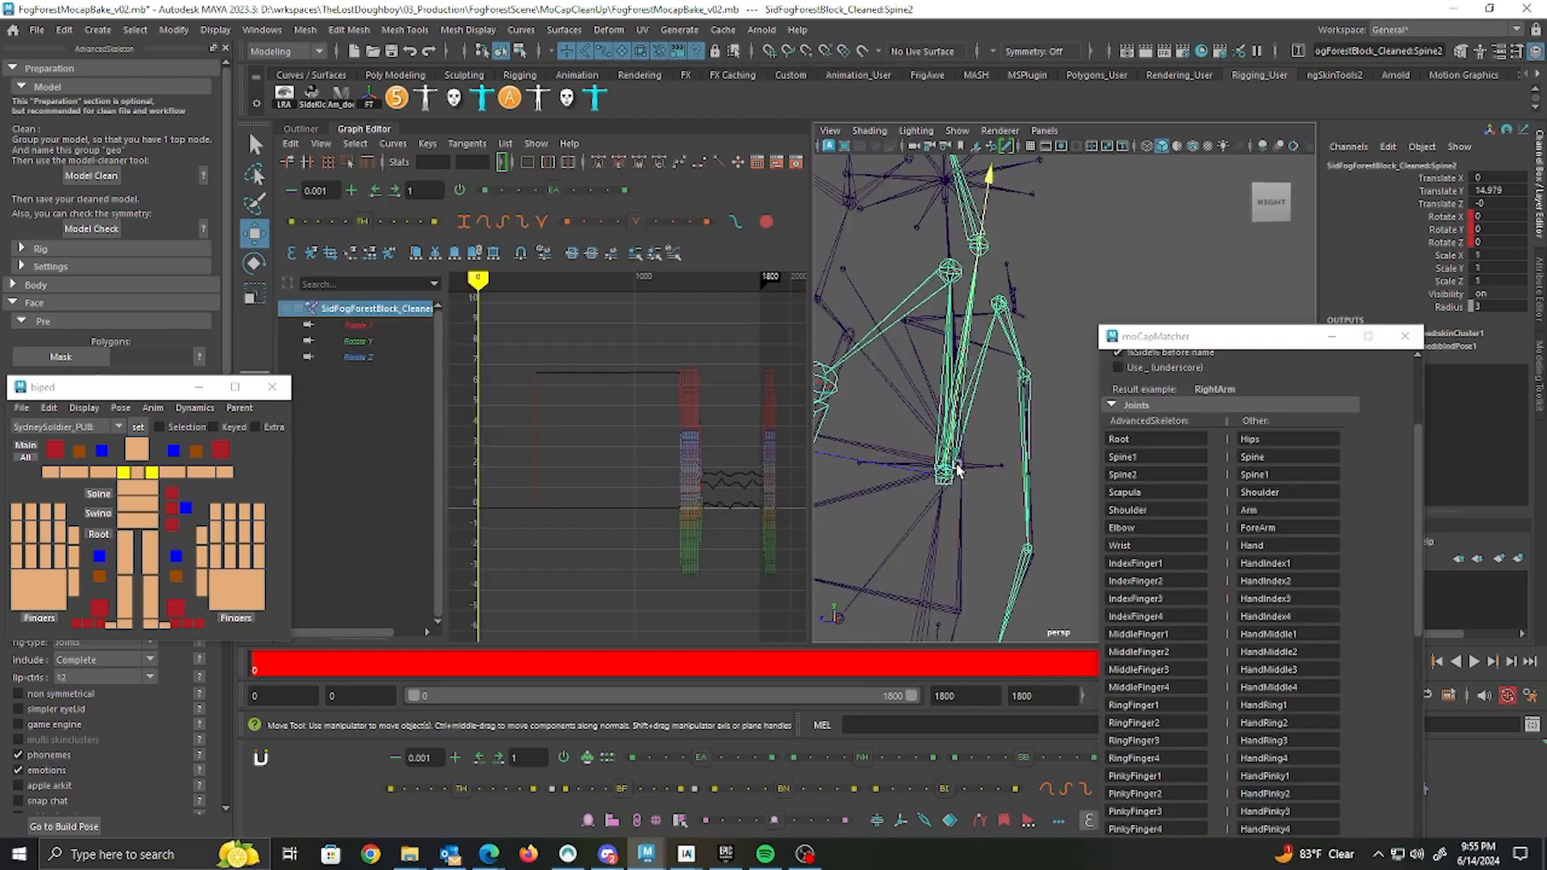
pyautogui.moveTo(1221, 327); pyautogui.dragTo(1210, 147)
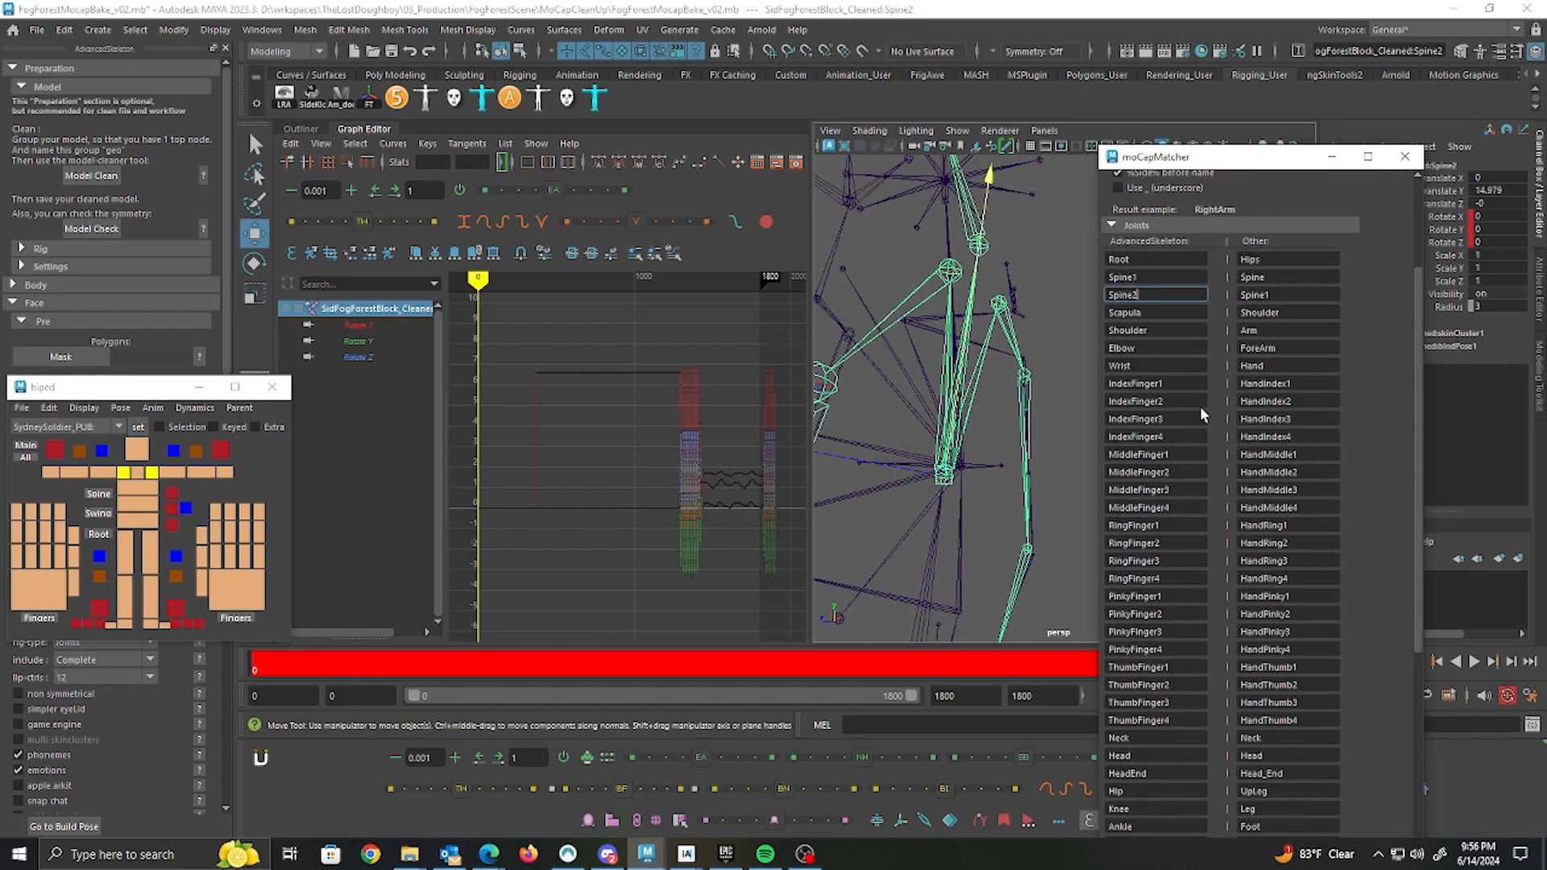
pyautogui.scroll(-4, 1180, 500)
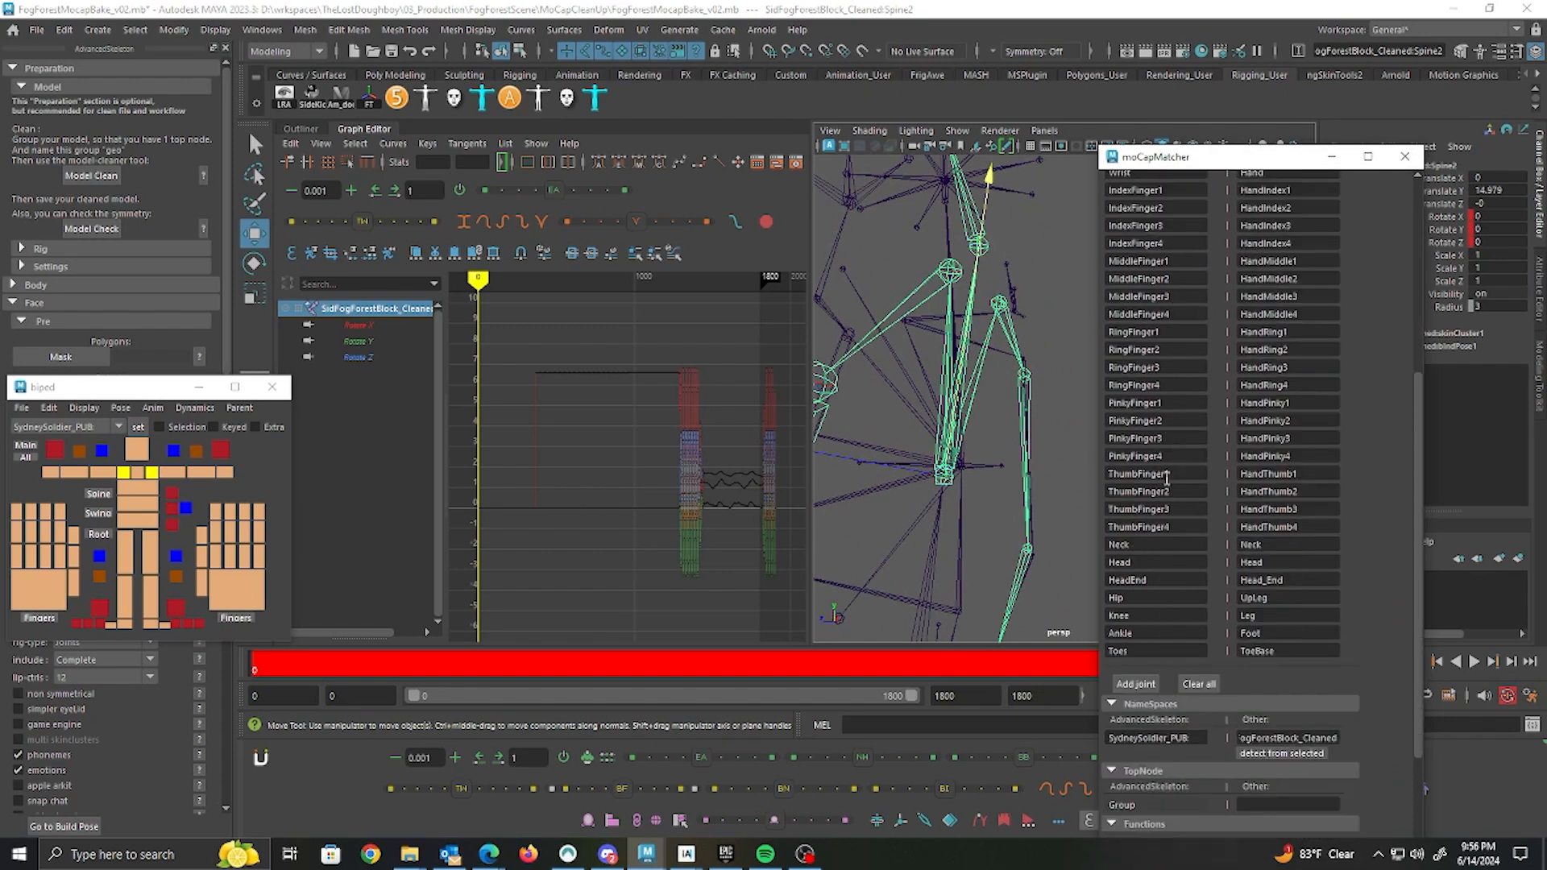
pyautogui.scroll(5, 1166, 479)
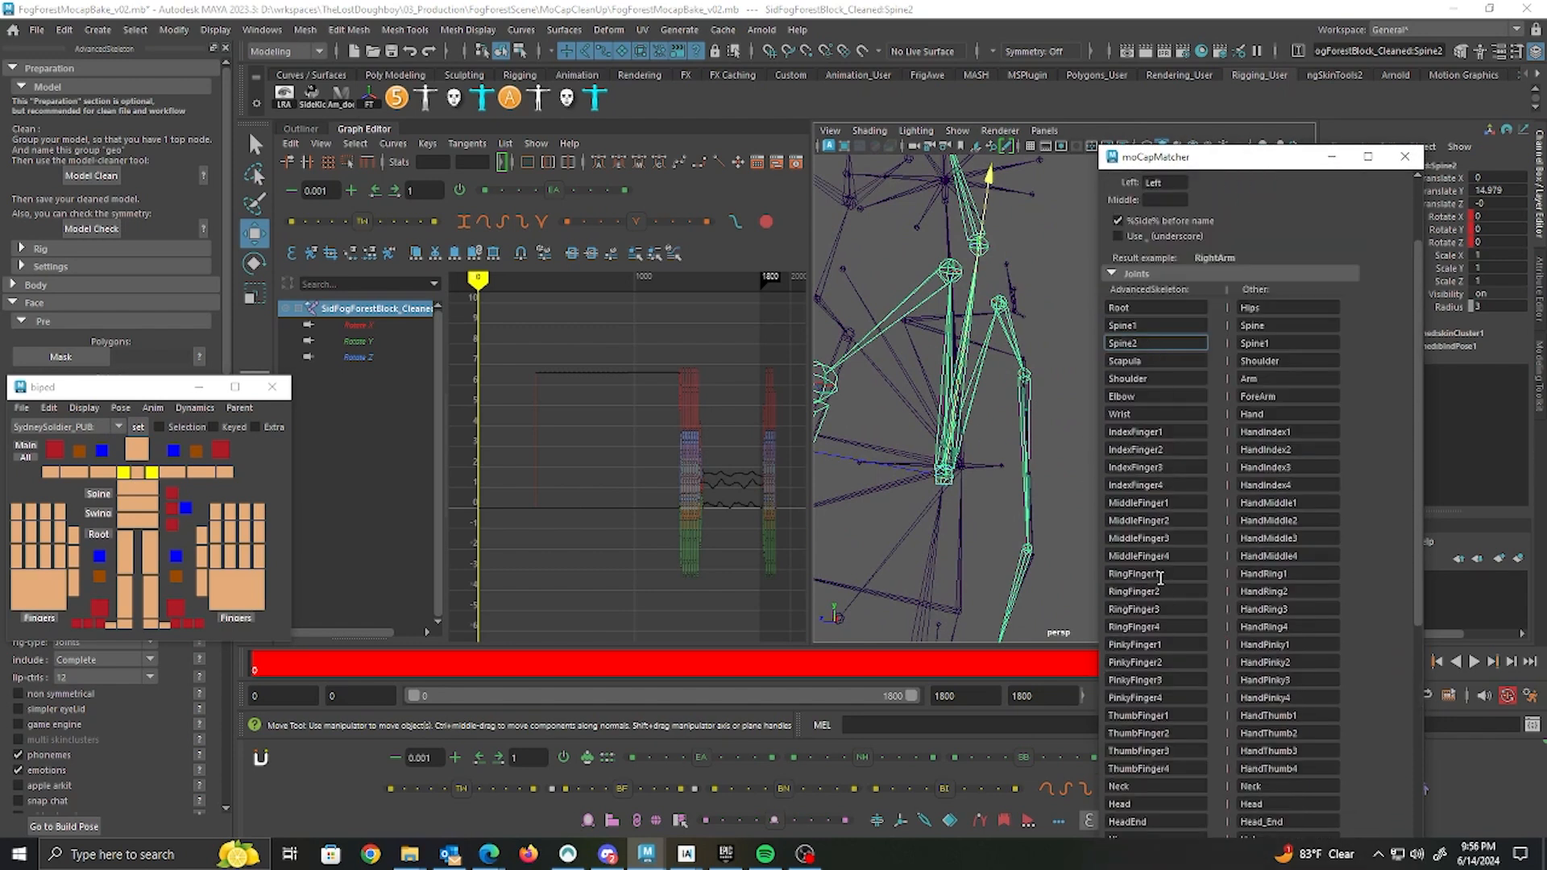
pyautogui.scroll(-5, 1162, 576)
pyautogui.click(1139, 683)
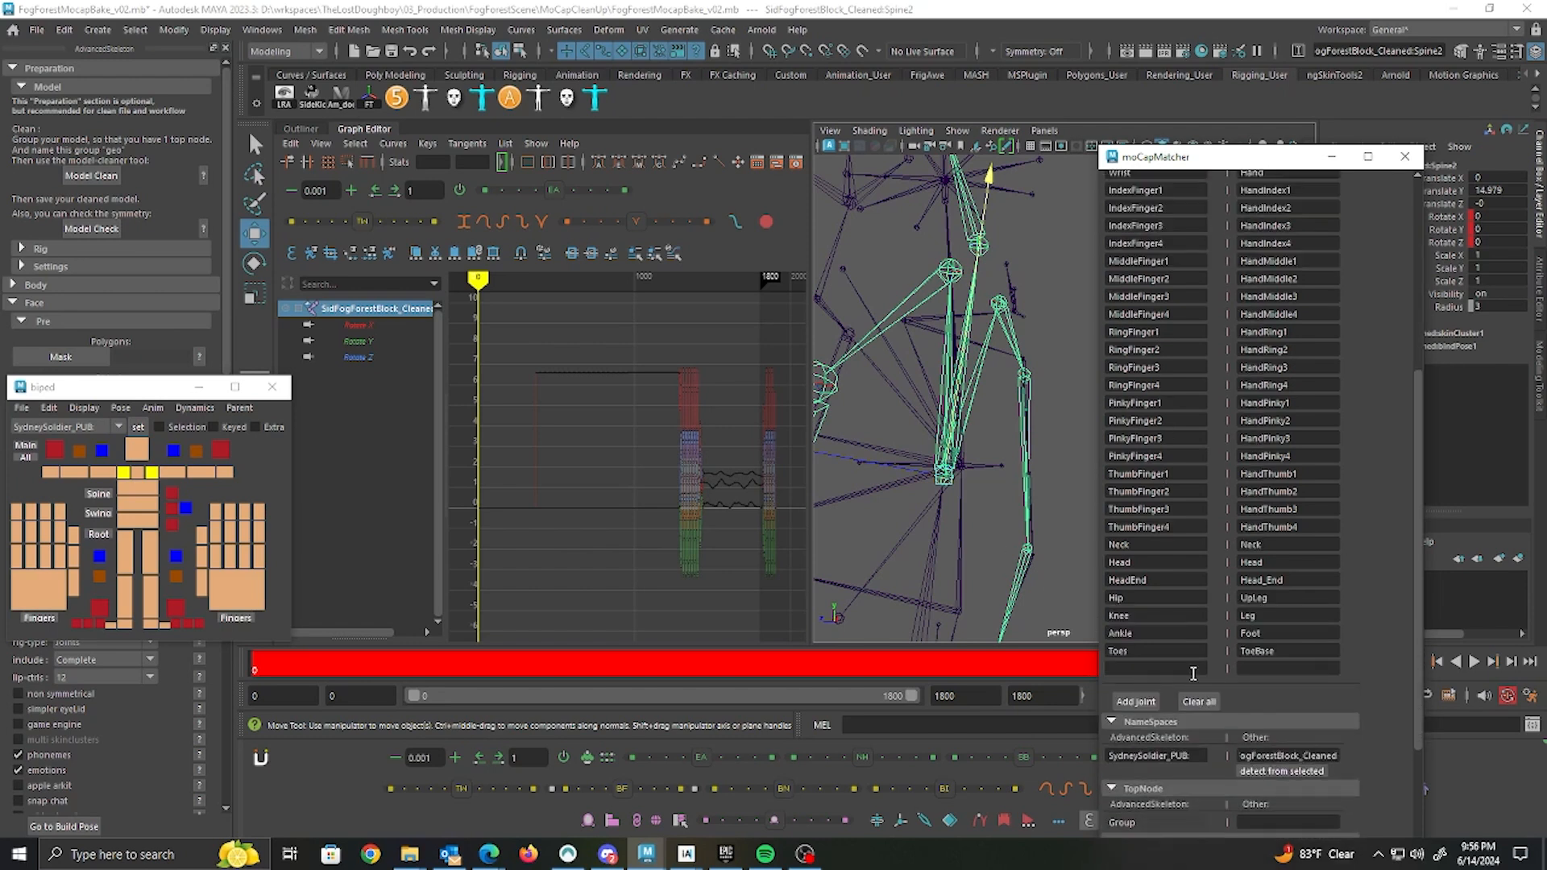
# Step: Map Chest to Spine2 in the new joint row, review the whole mapping list, and clear the joint selection
pyautogui.moveTo(1038, 504)
pyautogui.keyDown('alt'); pyautogui.mouseDown()
pyautogui.moveTo(1023, 501)
pyautogui.moveTo(1043, 504)
pyautogui.mouseUp(); pyautogui.keyUp('alt')
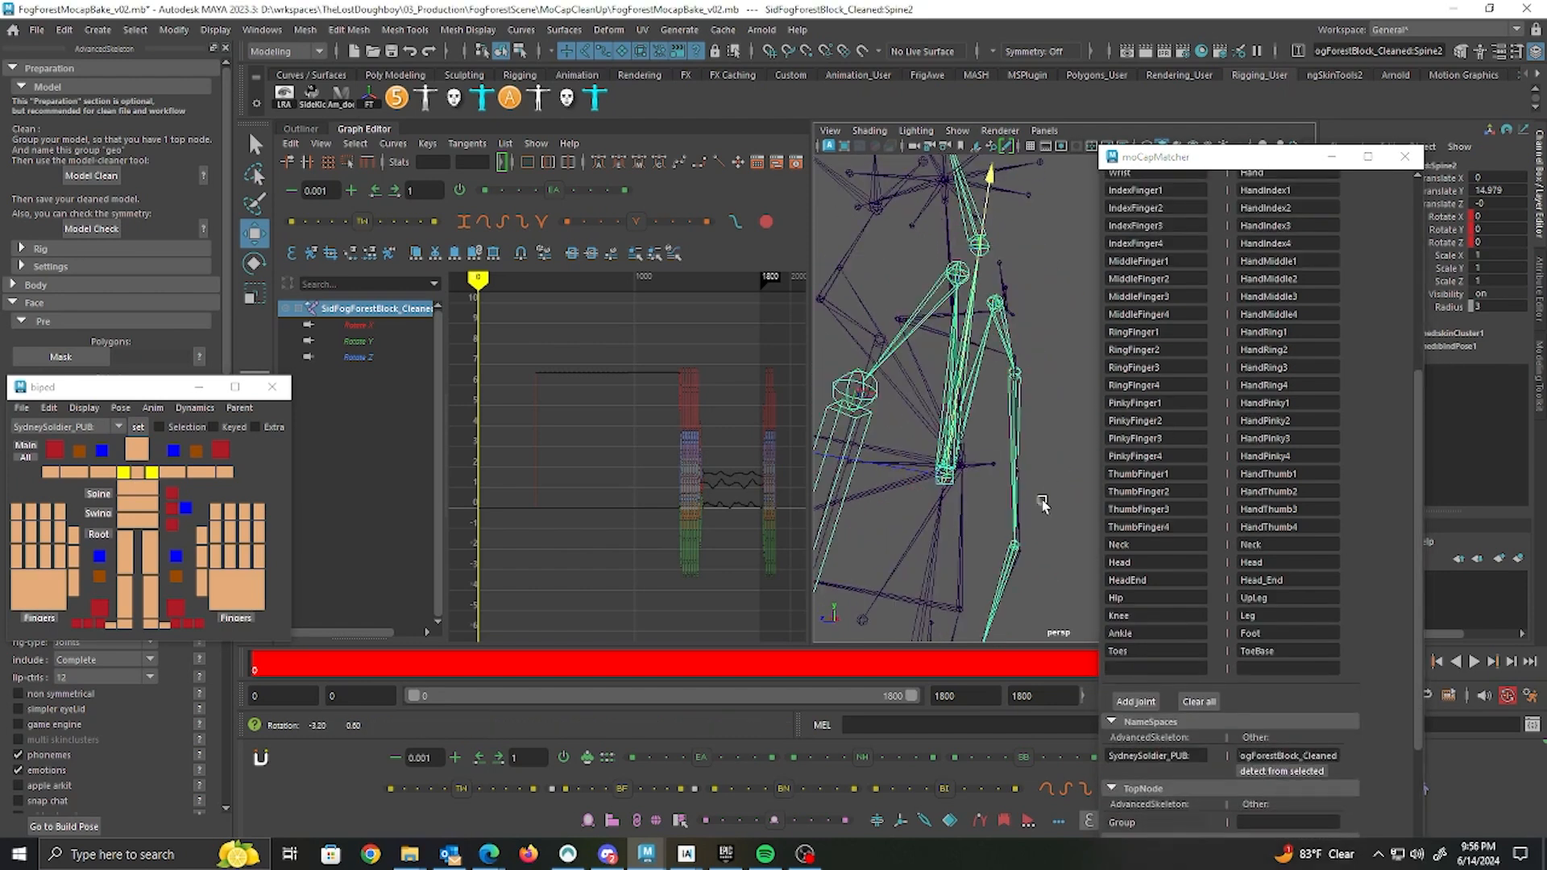
pyautogui.click(960, 461)
pyautogui.press('alt')
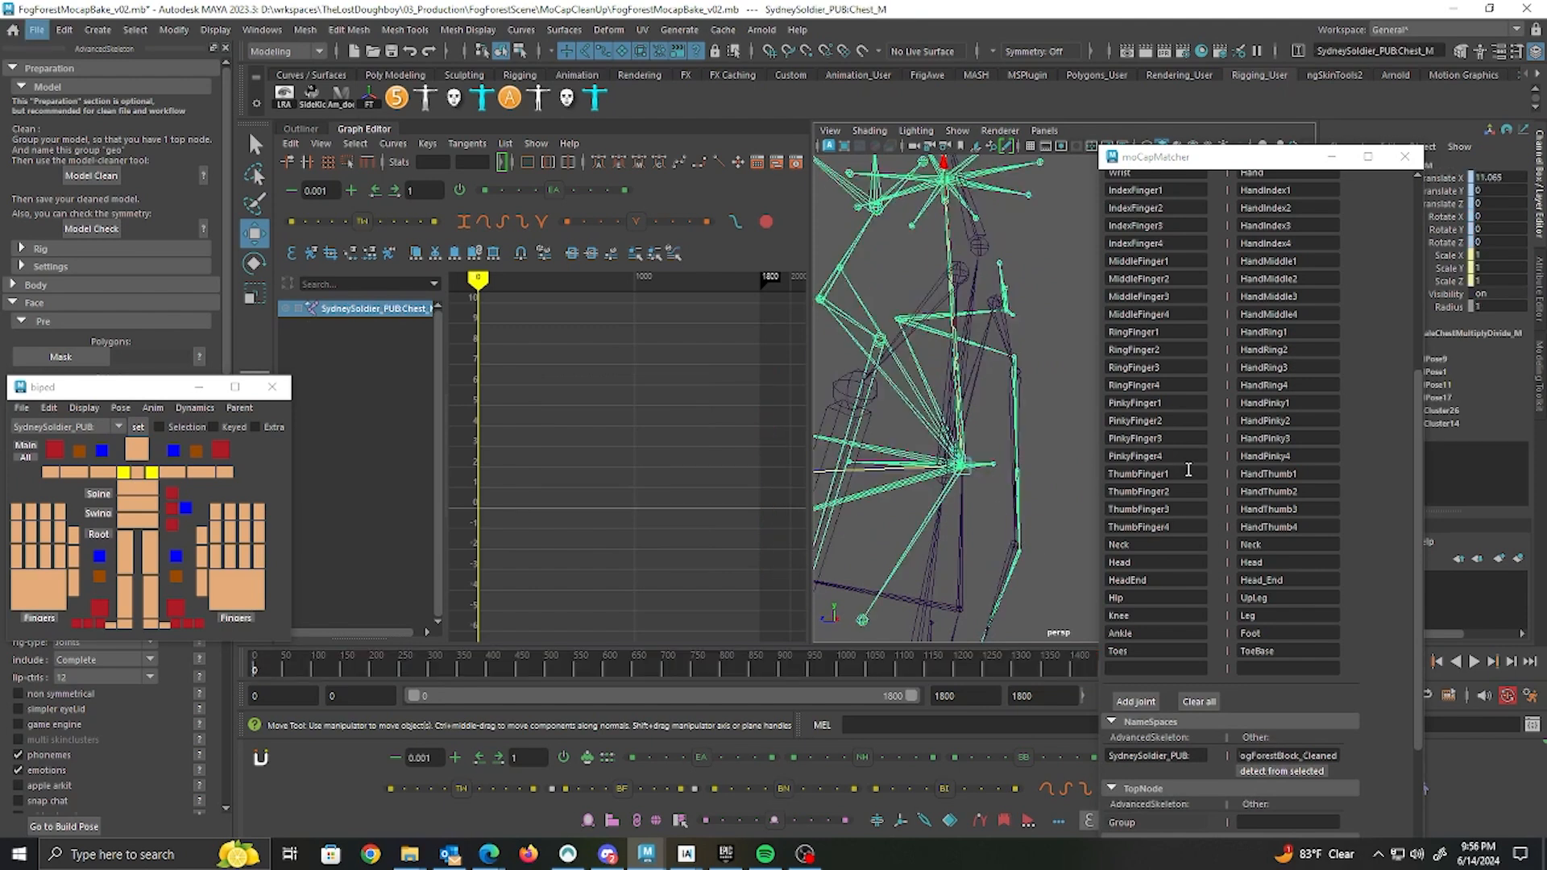
pyautogui.moveTo(1225, 147); pyautogui.dragTo(1162, 129)
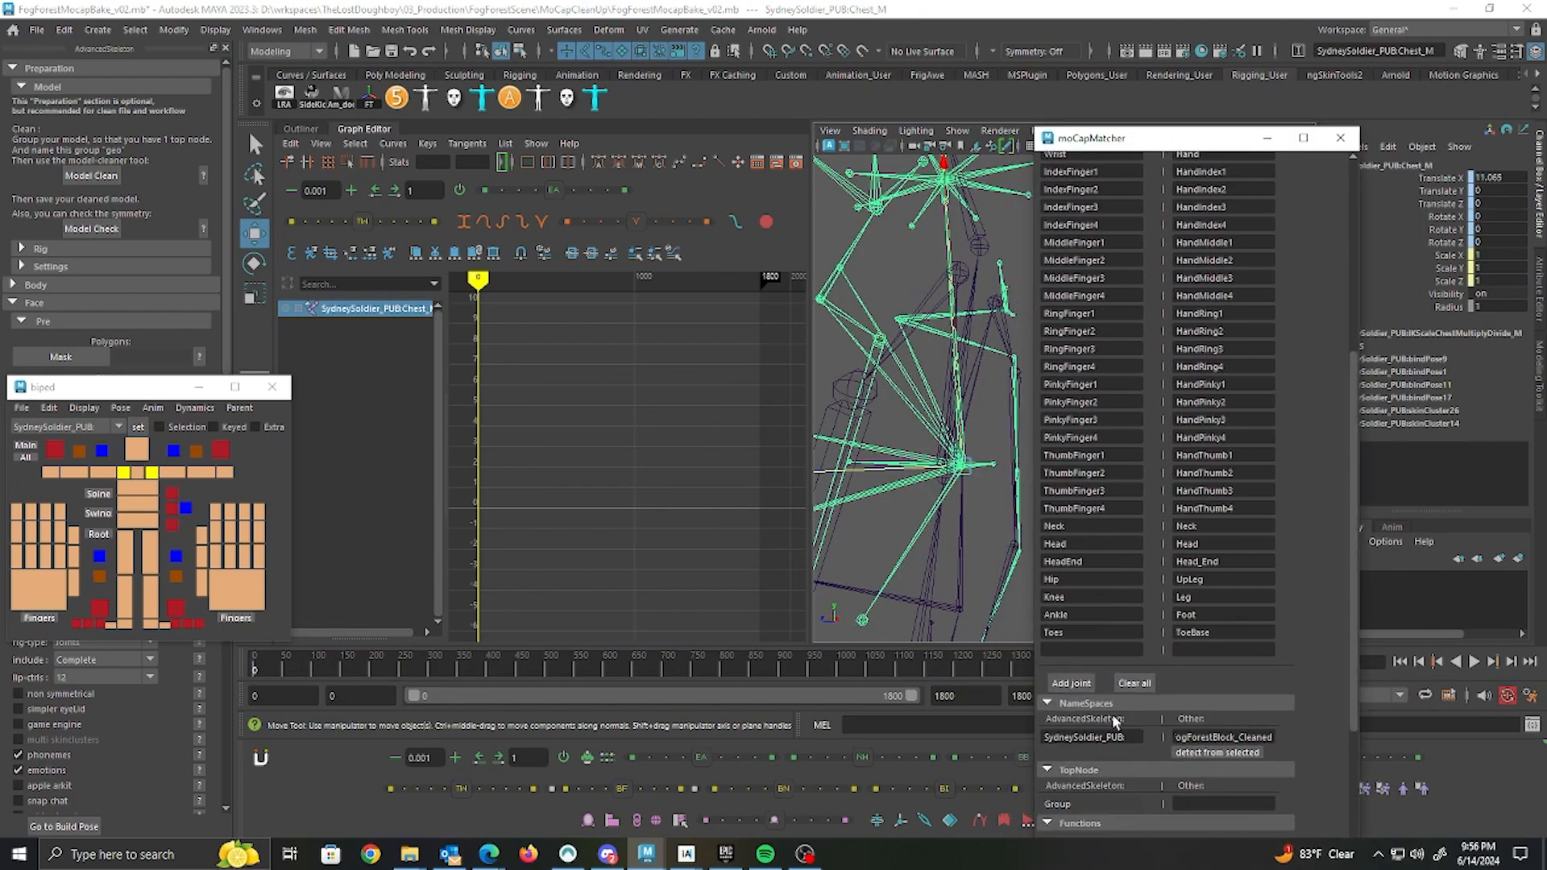
pyautogui.click(1081, 650)
pyautogui.moveTo(973, 423)
pyautogui.keyDown('alt'); pyautogui.mouseDown()
pyautogui.moveTo(995, 419)
pyautogui.moveTo(955, 425)
pyautogui.mouseUp(); pyautogui.keyUp('alt')
pyautogui.click(947, 482)
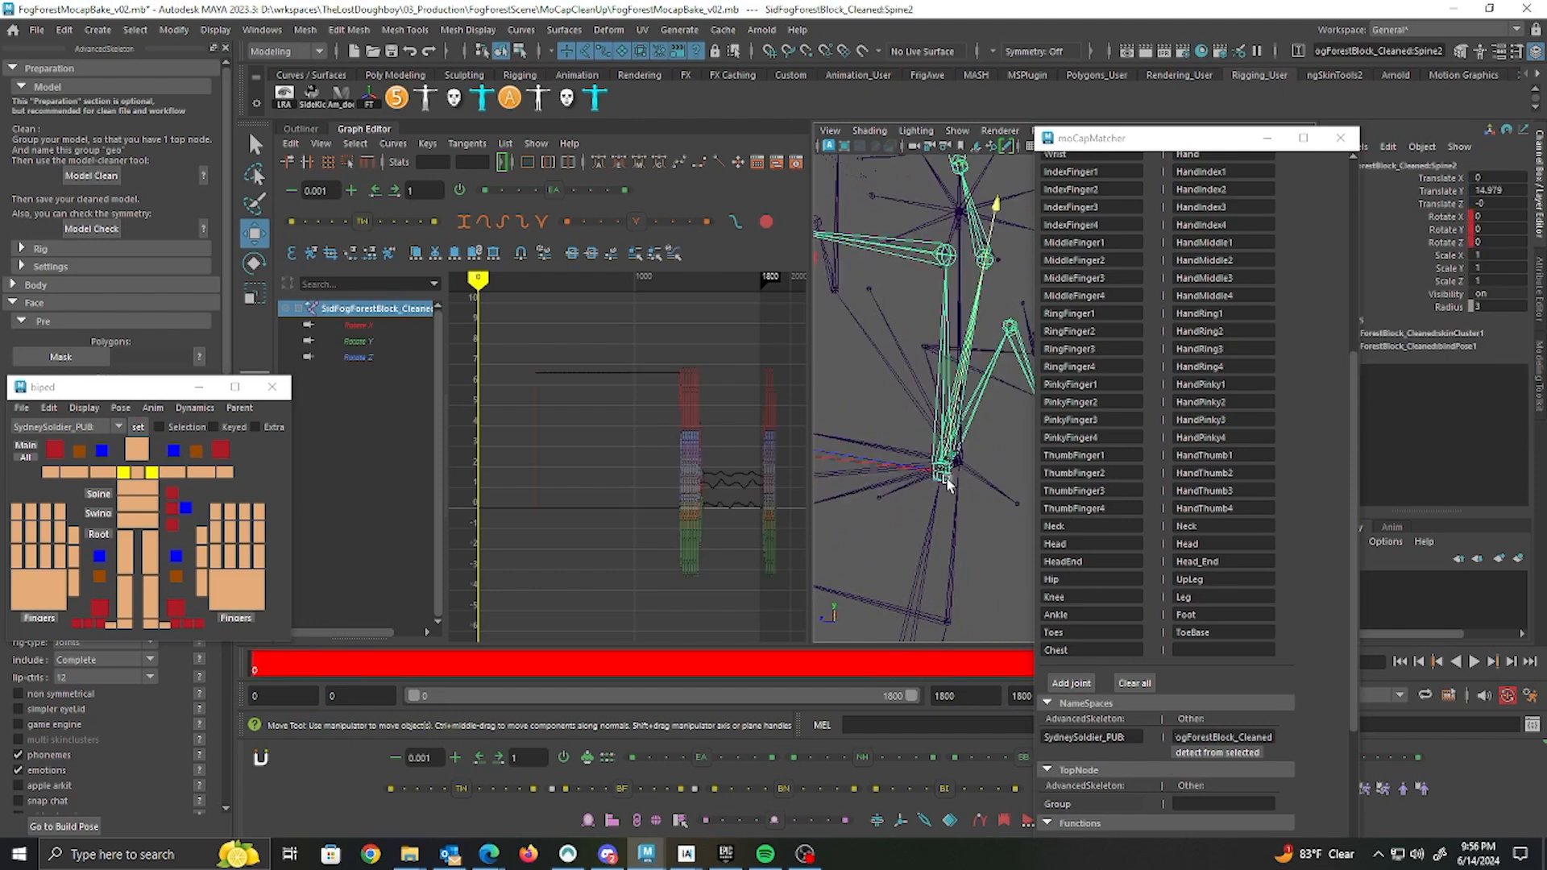
pyautogui.click(1206, 650)
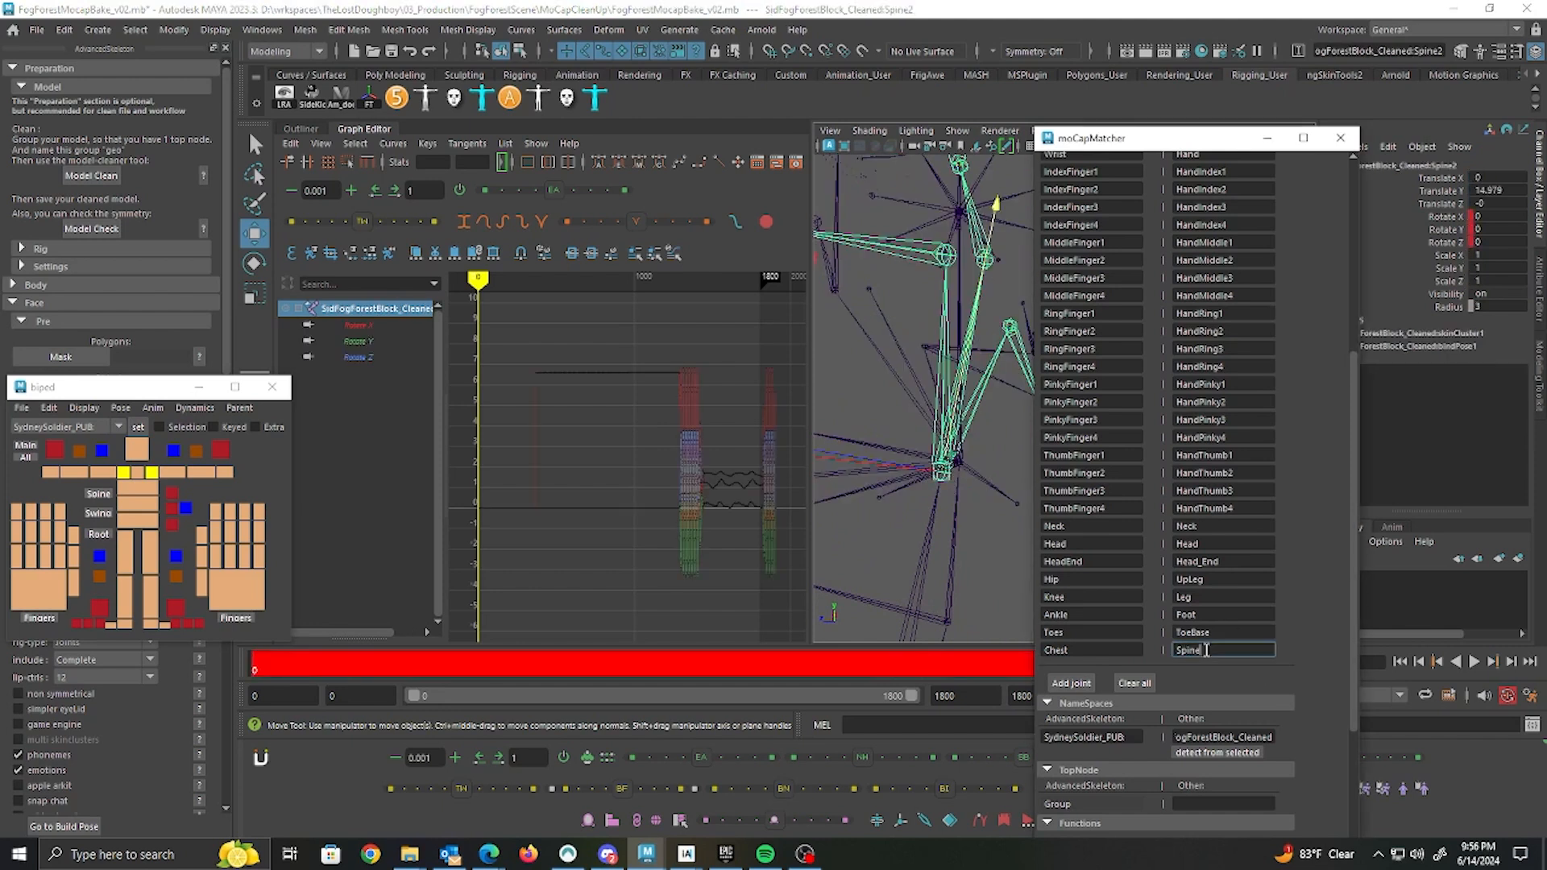
pyautogui.scroll(4, 1212, 524)
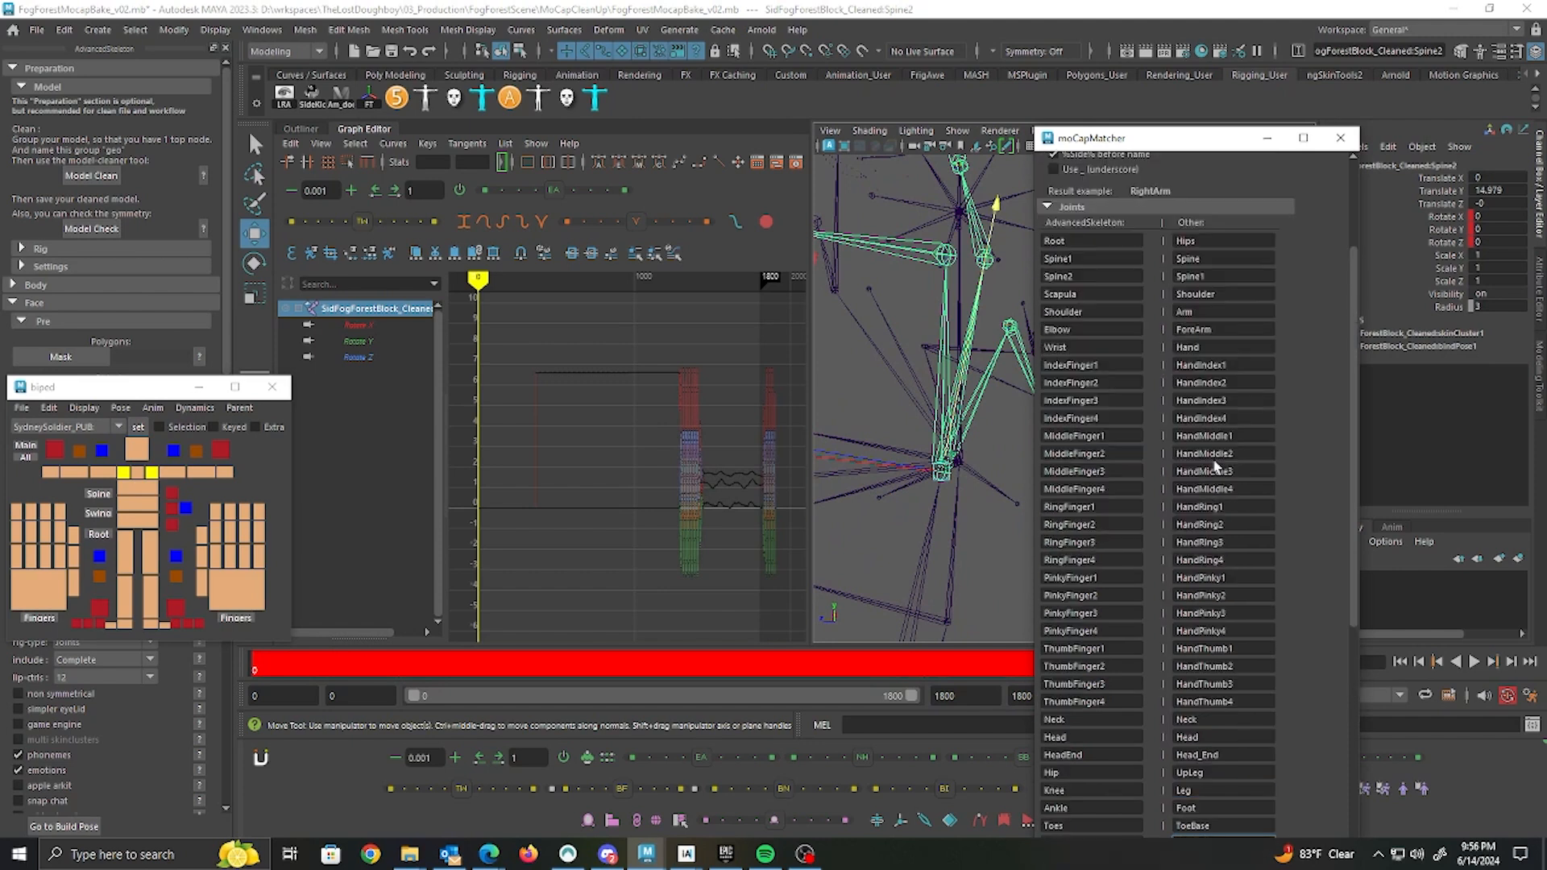
pyautogui.scroll(-7, 1219, 503)
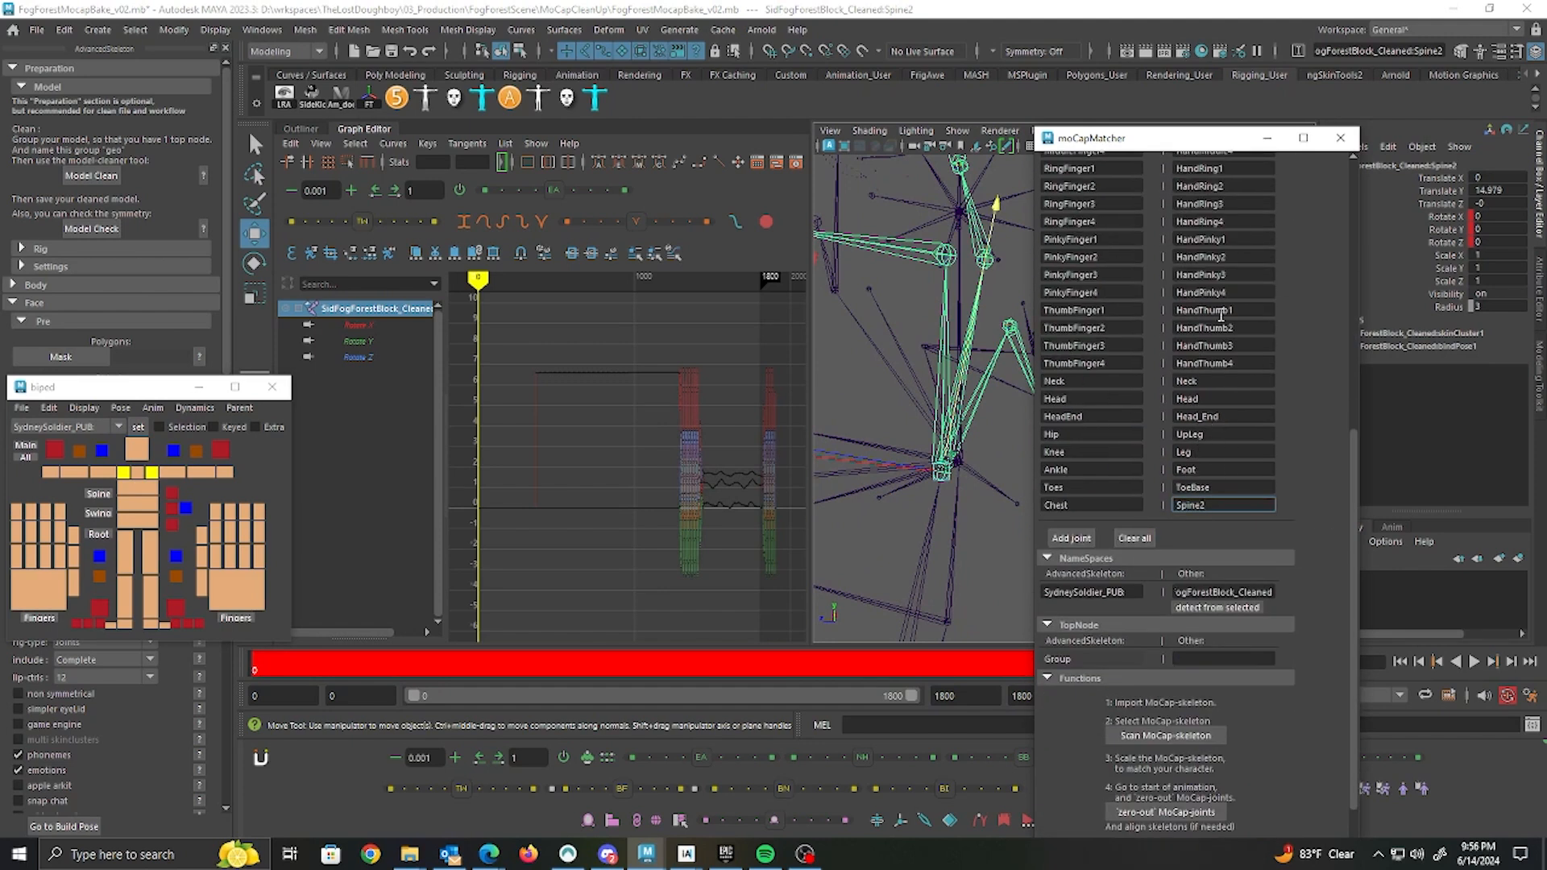
pyautogui.click(877, 387)
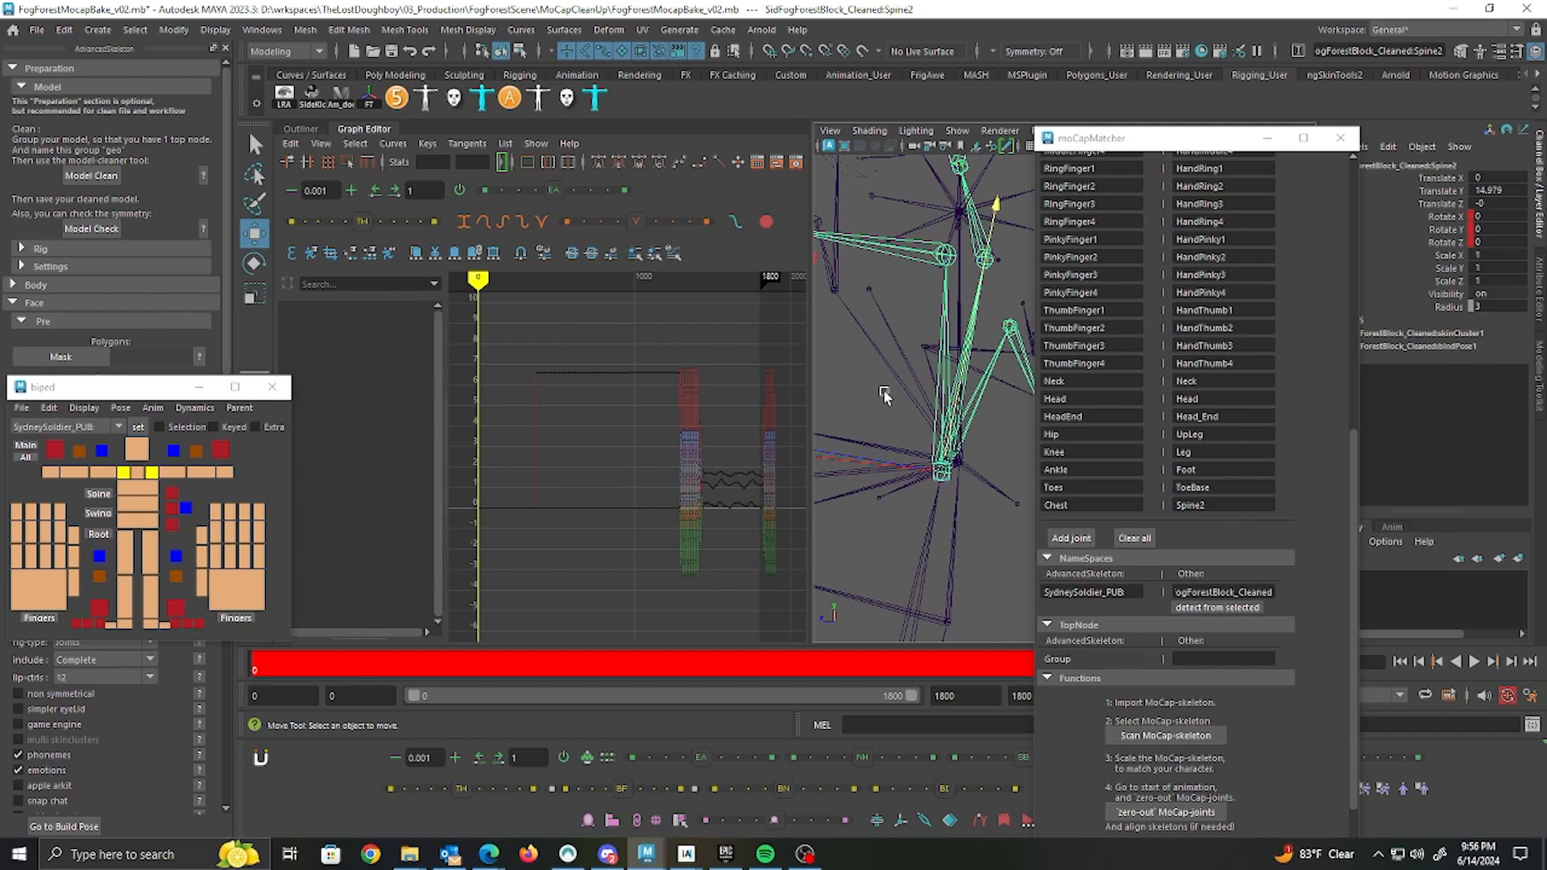
# Step: Save the scene as a new version named FogForestMocapBake_v03.mb
pyautogui.click(37, 30)
pyautogui.click(110, 119)
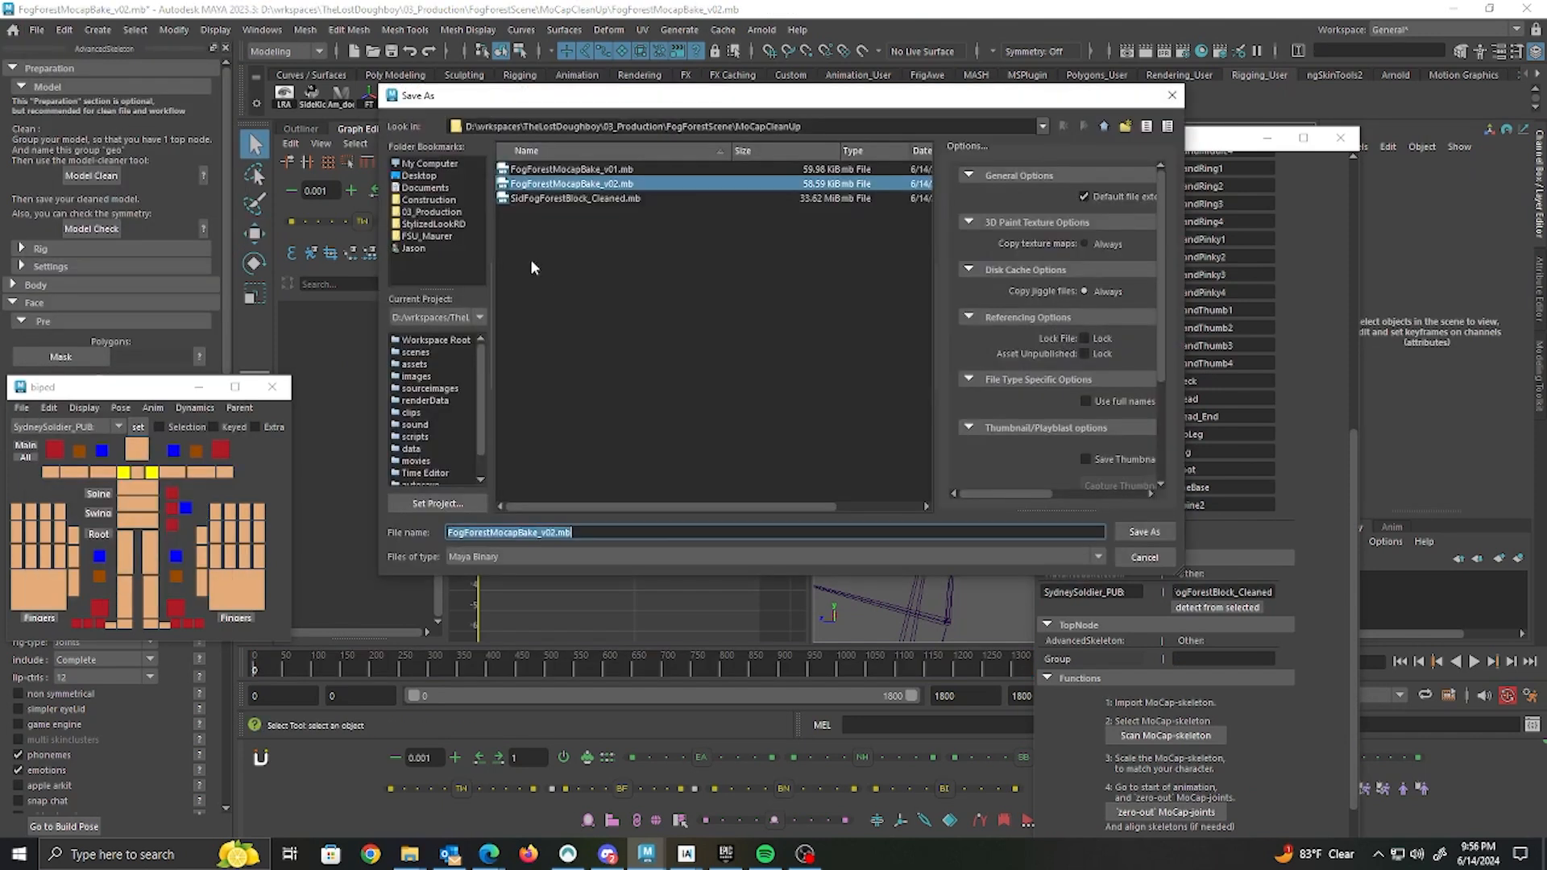
pyautogui.click(556, 533)
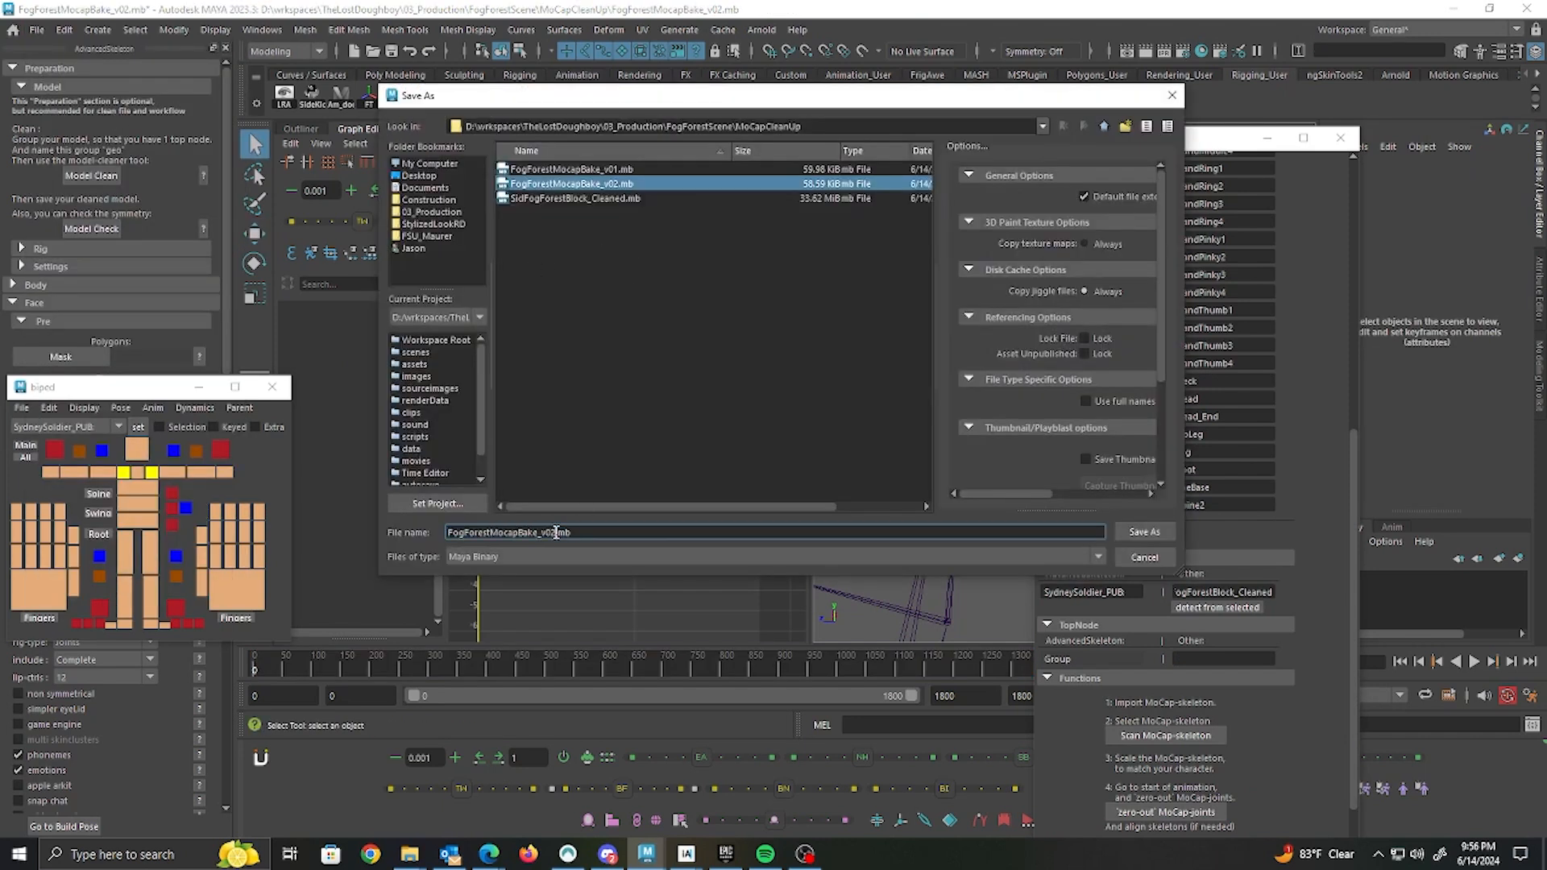
pyautogui.press('BackSpace')
pyautogui.press('Return')
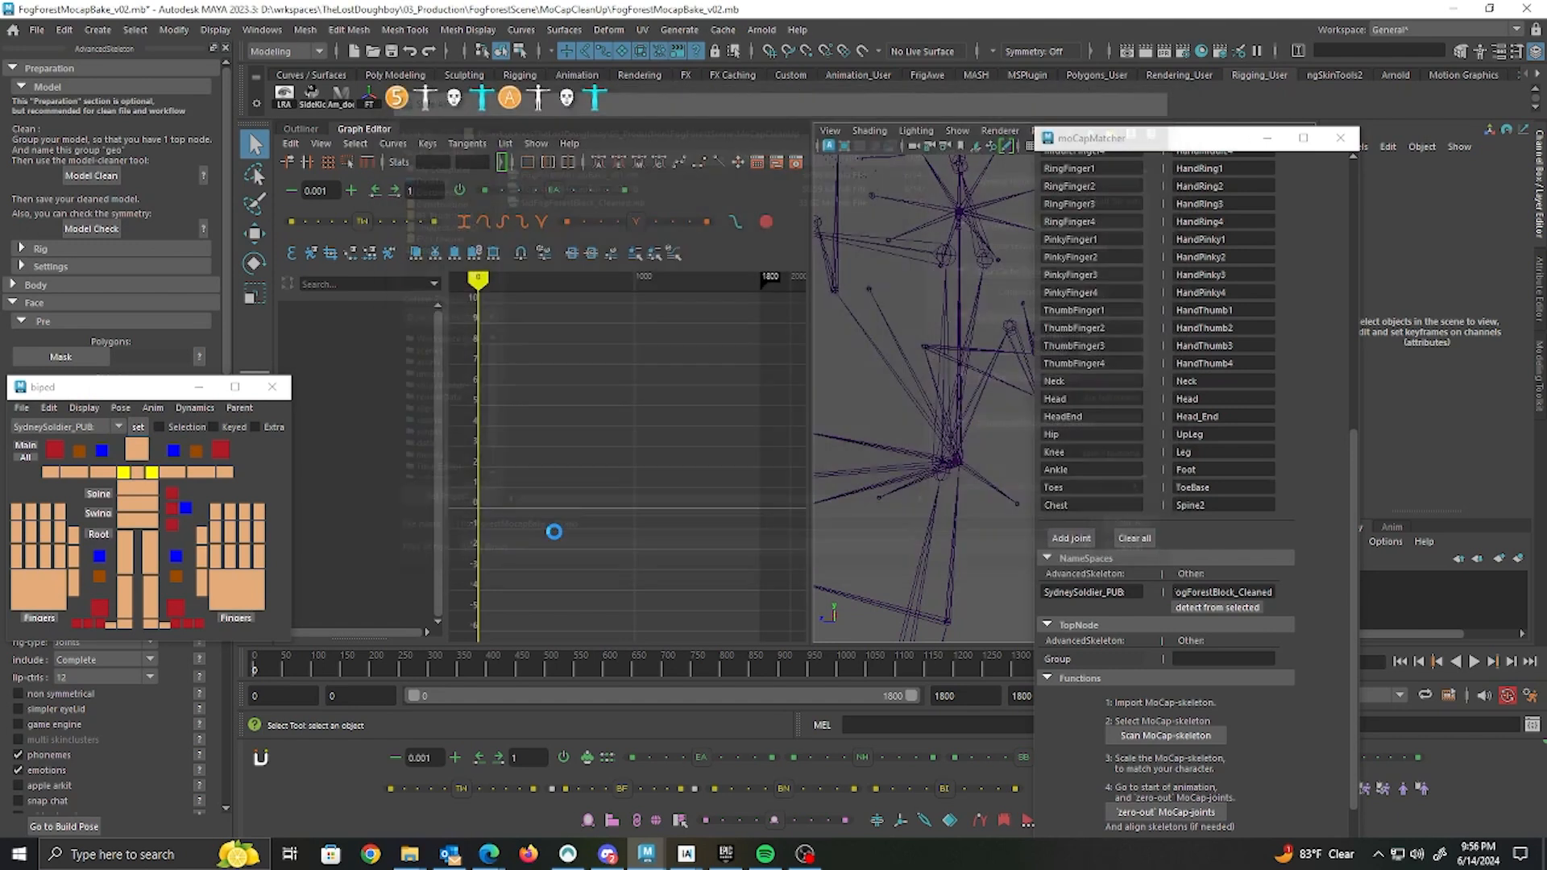
# Step: Scrub the timeline to frame 451 and find the walking soldier in the viewport
pyautogui.scroll(-10, 913, 444)
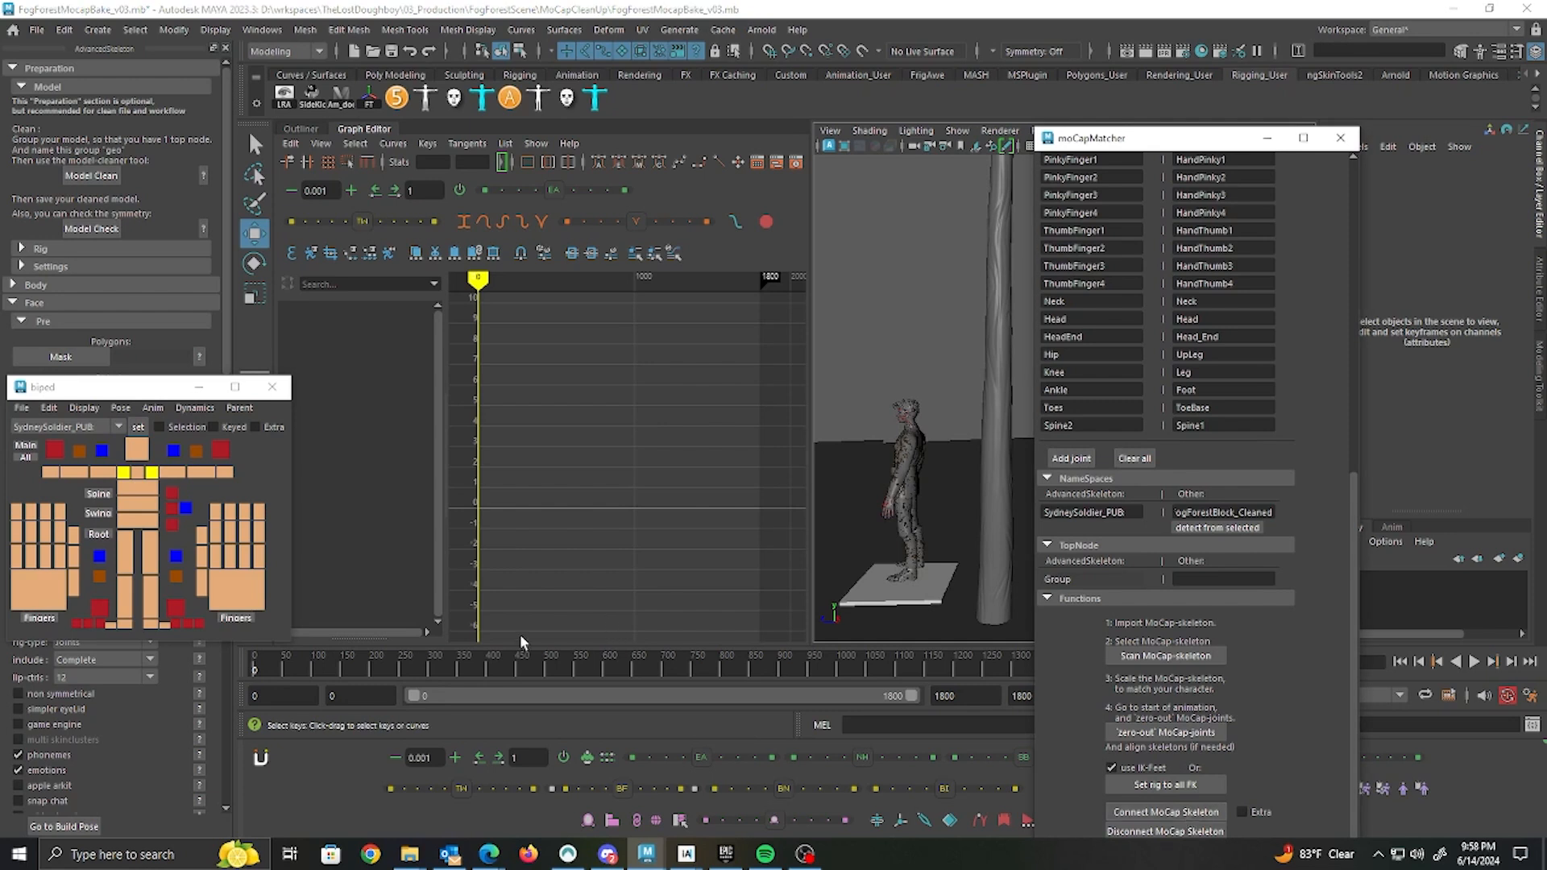
pyautogui.click(353, 667)
pyautogui.moveTo(354, 669); pyautogui.dragTo(508, 663)
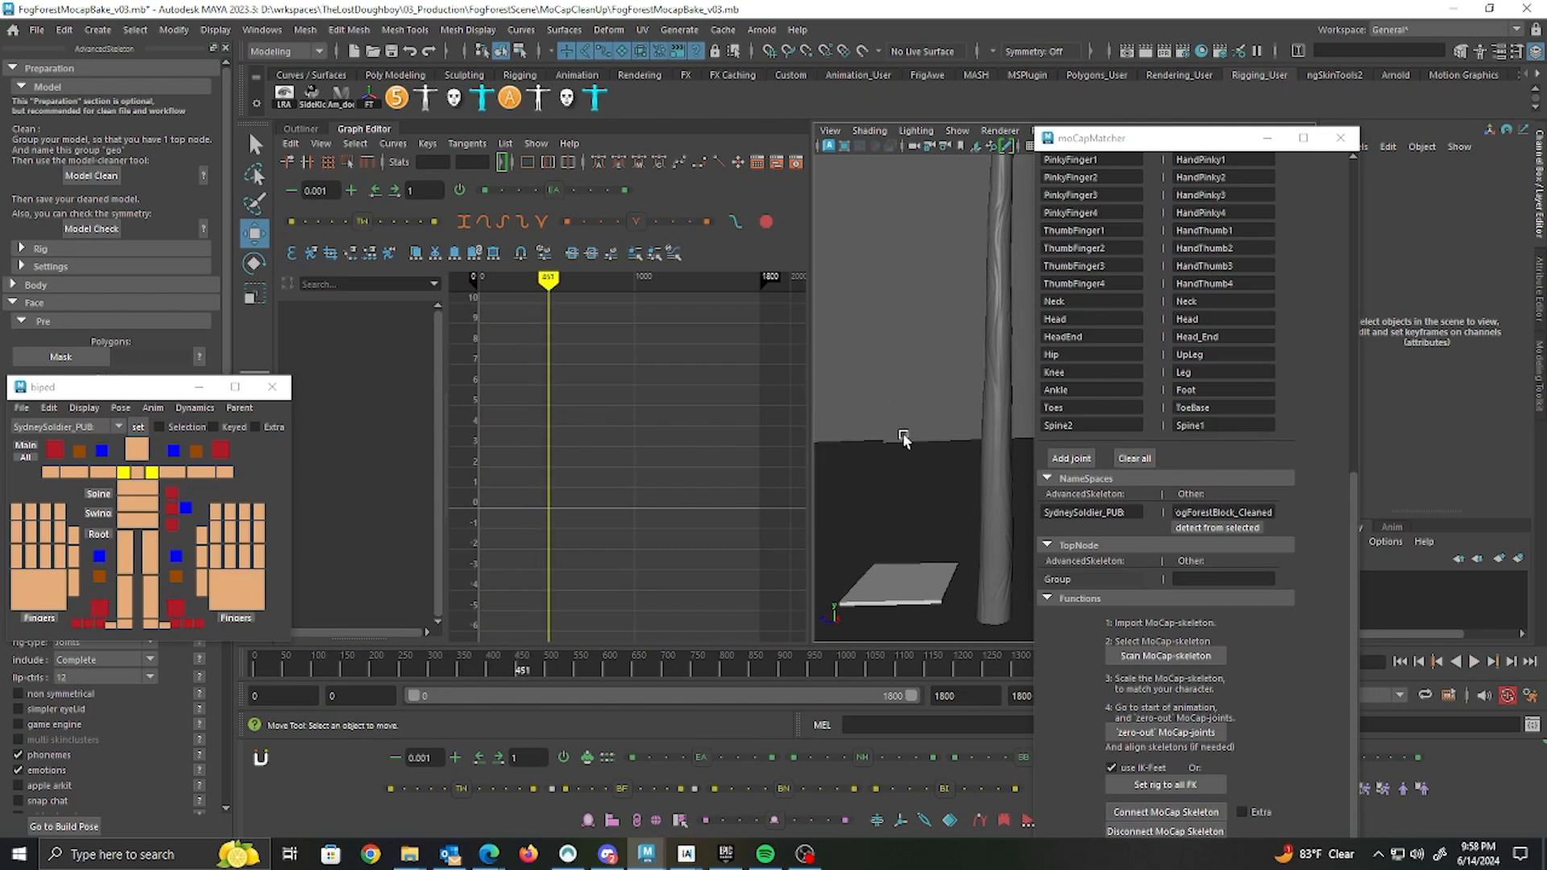
pyautogui.scroll(-8, 980, 476)
pyautogui.keyDown('alt'); pyautogui.moveTo(978, 486); pyautogui.dragTo(950, 476); pyautogui.keyUp('alt')
pyautogui.scroll(4, 950, 477)
# Step: Frame the soldier on the ShoulderPart1_L joint to examine the pose up close, and bring back the scene hierarchy
pyautogui.click(935, 474)
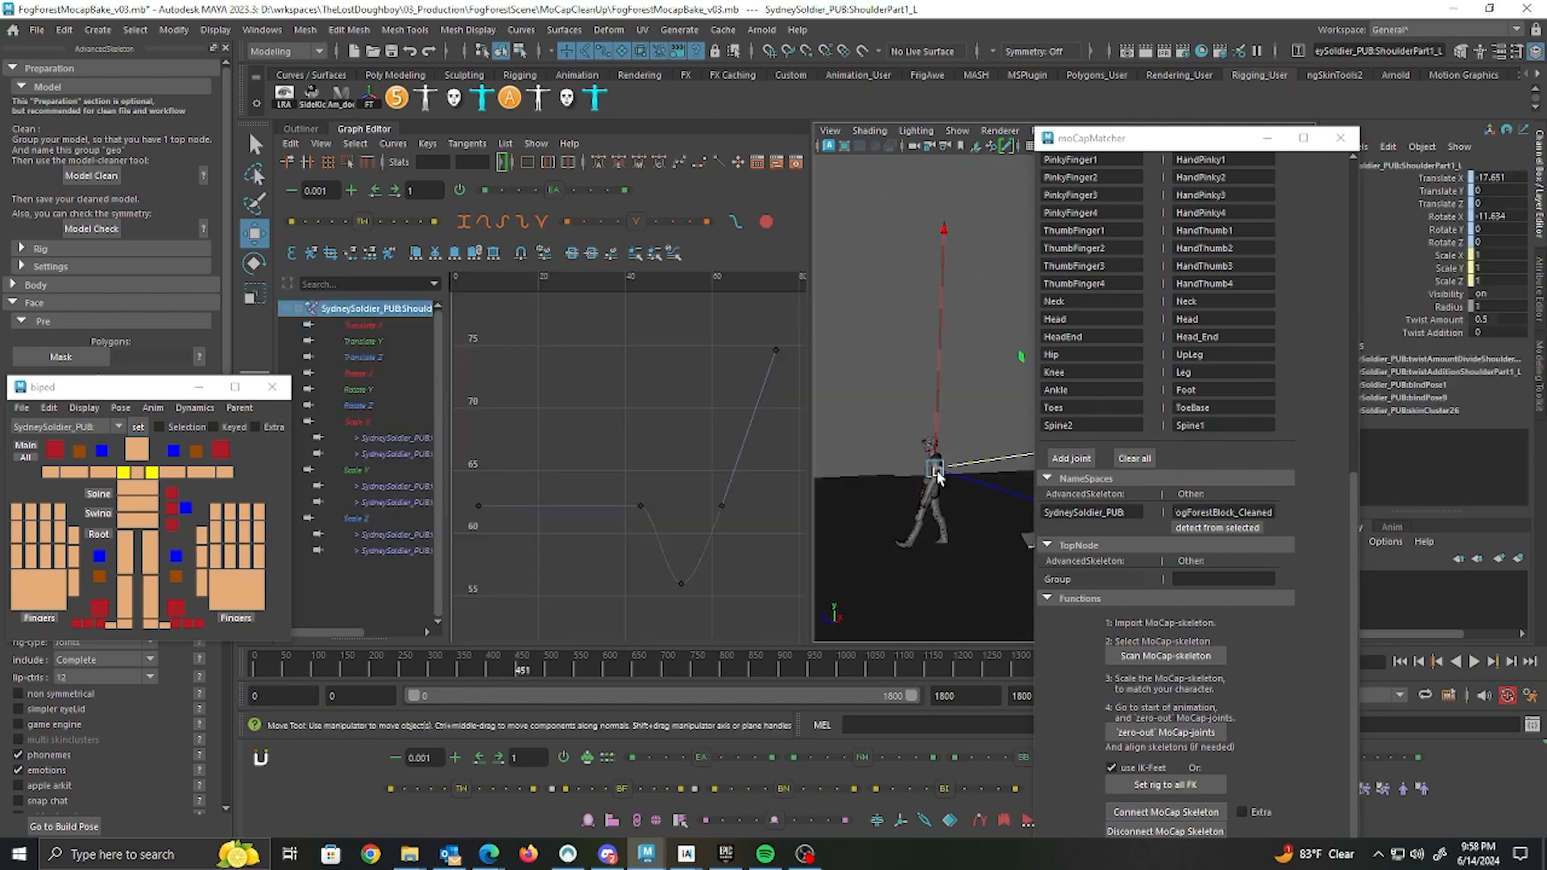
pyautogui.press('f')
pyautogui.keyDown('alt'); pyautogui.moveTo(955, 462); pyautogui.dragTo(1052, 461); pyautogui.keyUp('alt')
pyautogui.keyDown('alt'); pyautogui.moveTo(1053, 462); pyautogui.dragTo(927, 475, button='middle'); pyautogui.keyUp('alt')
pyautogui.keyDown('alt'); pyautogui.moveTo(927, 475); pyautogui.dragTo(959, 472); pyautogui.keyUp('alt')
pyautogui.click(300, 129)
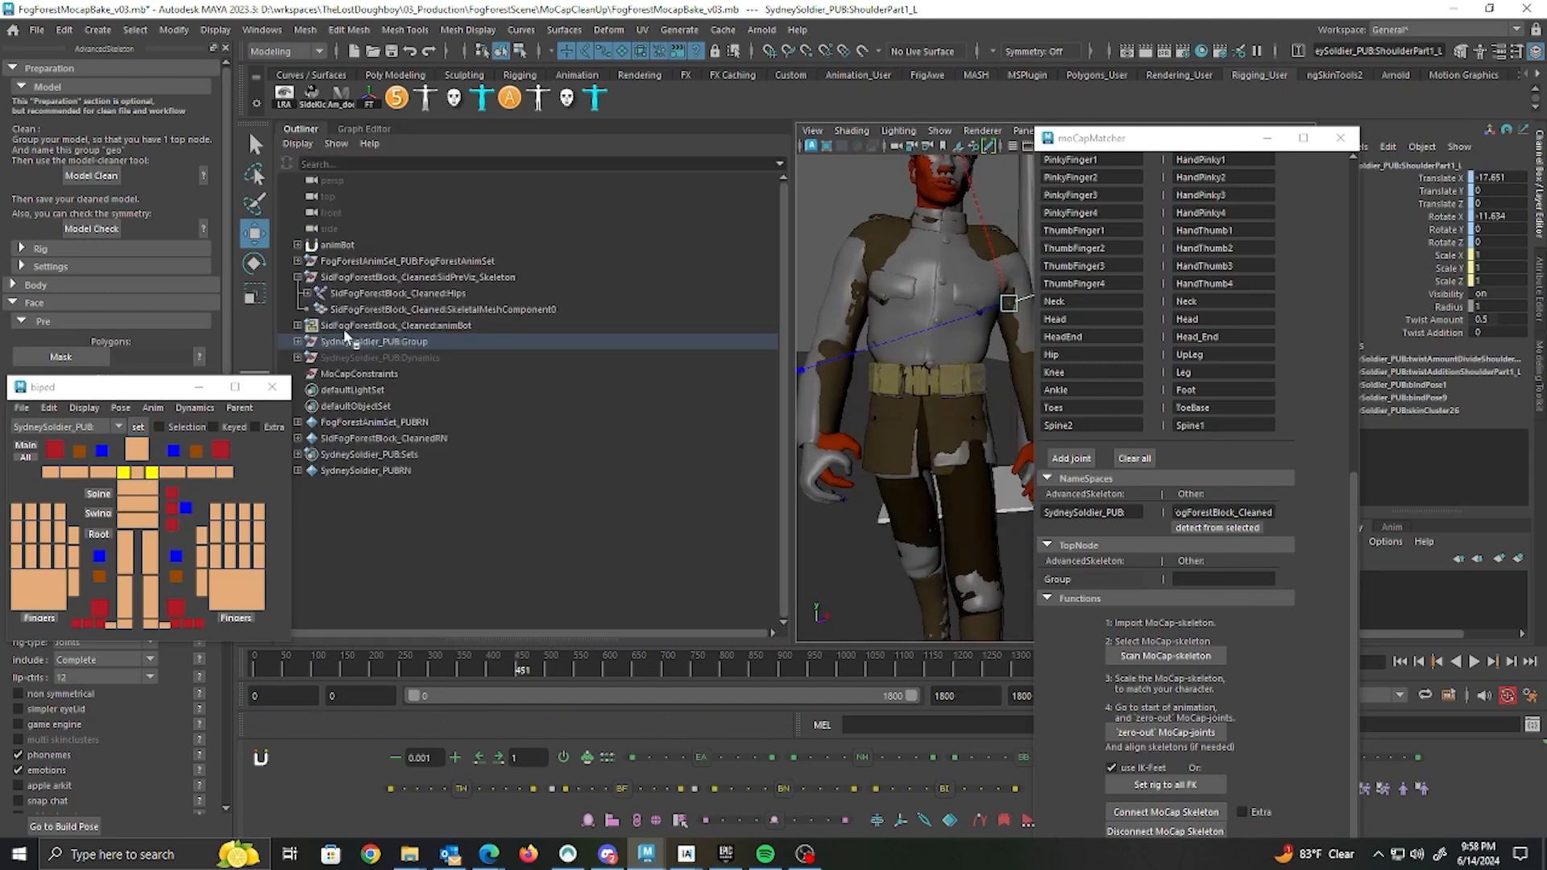
# Step: Toggle the SidPreViz_Skeleton group's visibility off and on to compare the mocap mesh with the soldier rig
pyautogui.click(419, 277)
pyautogui.hotkey('ctrl', 'h')
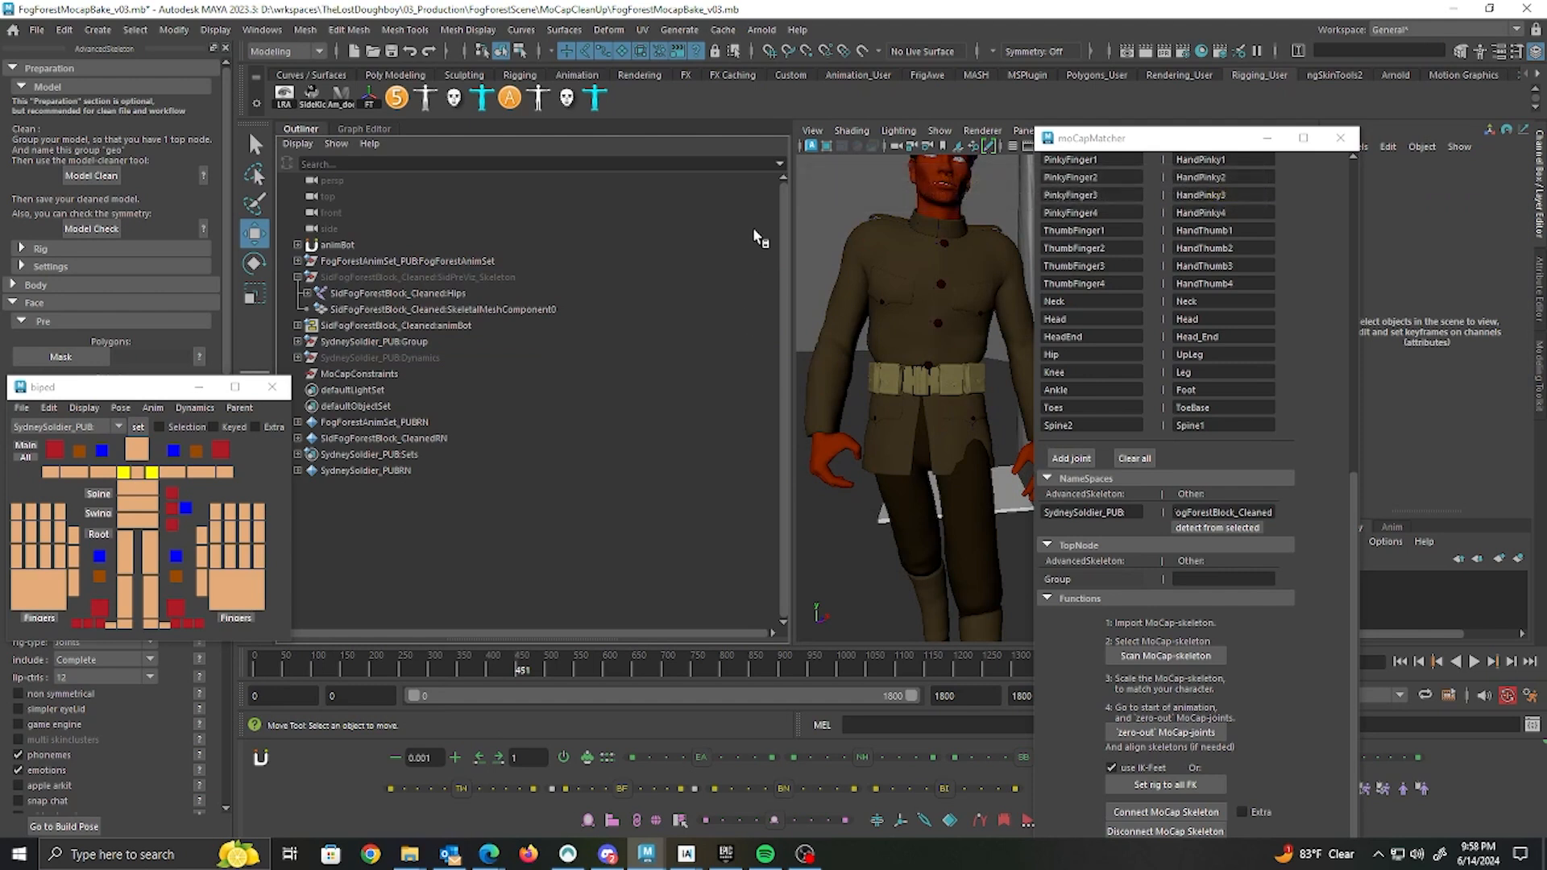
pyautogui.click(441, 277)
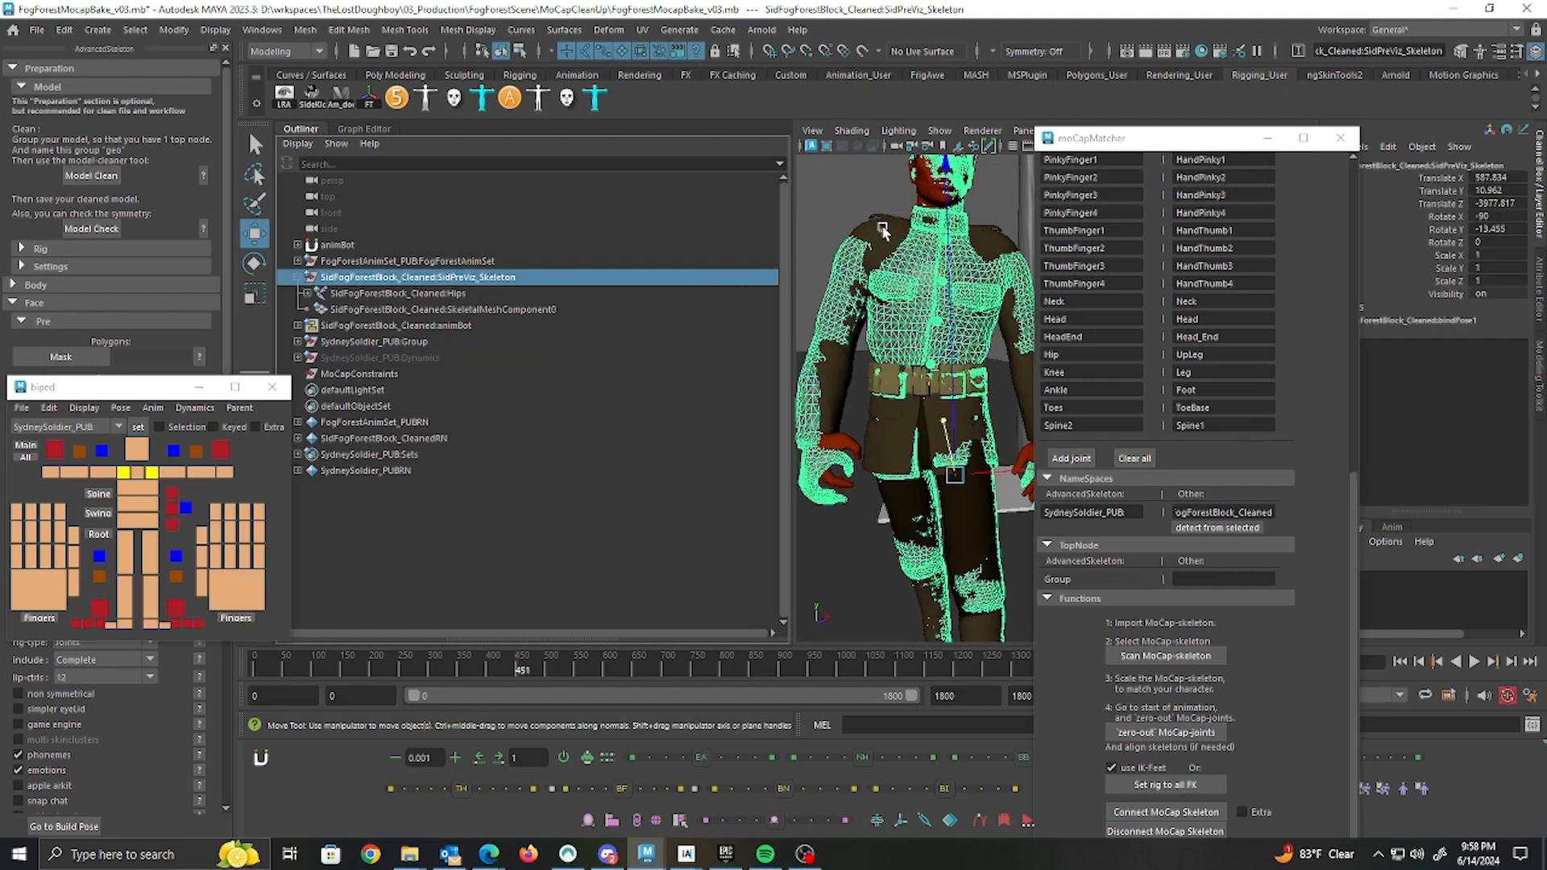
# Step: Switch the viewport to wireframe and examine from several angles how the mocap mesh overlaps the soldier rig
pyautogui.press('4')
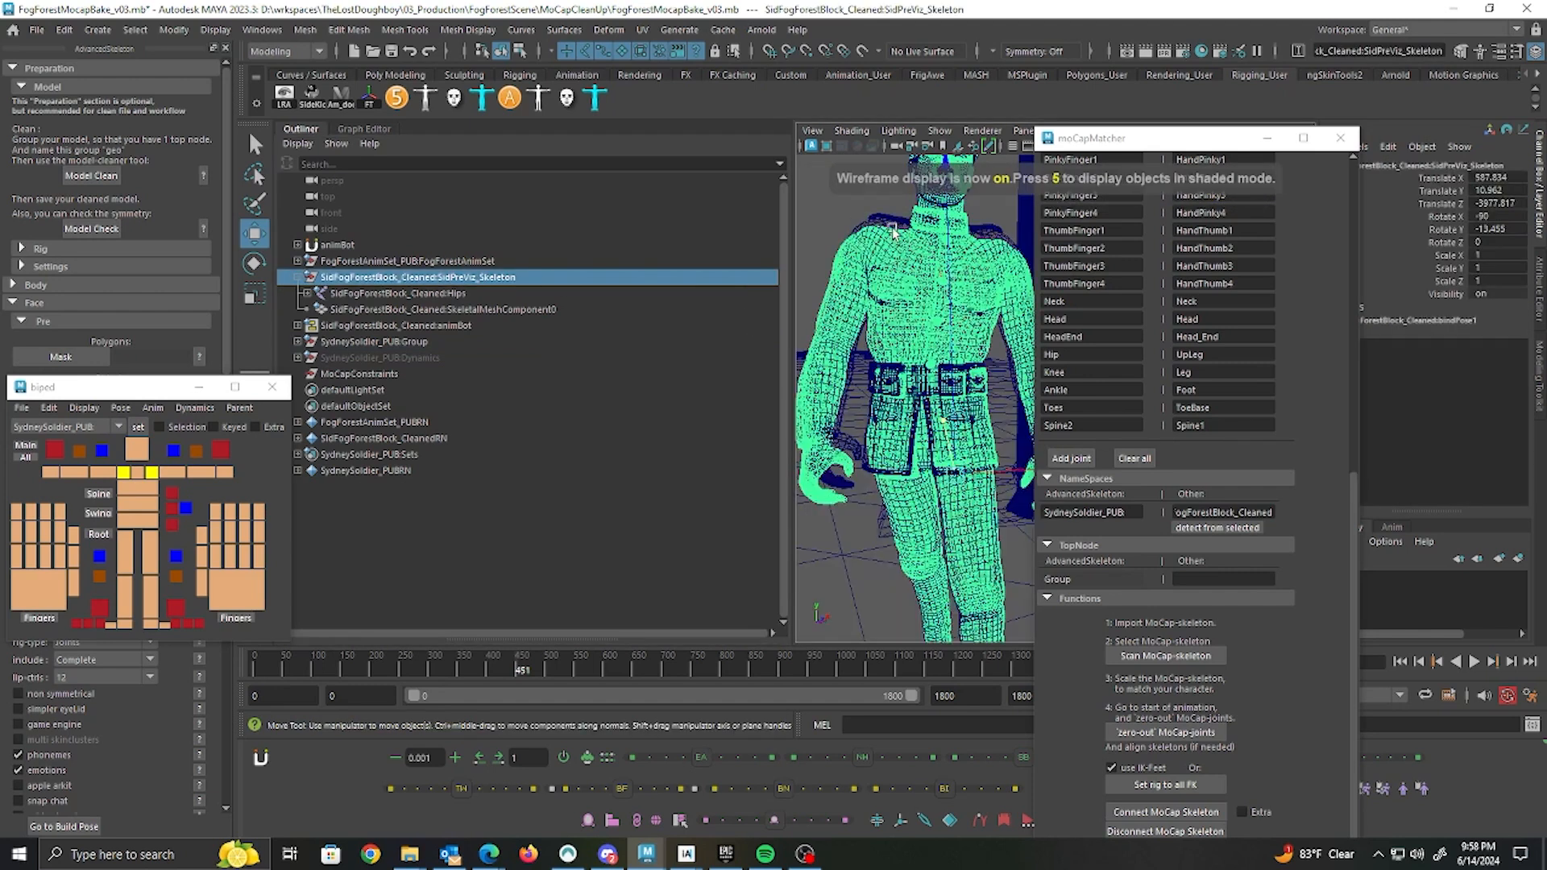
pyautogui.keyDown('alt'); pyautogui.moveTo(975, 342); pyautogui.dragTo(915, 306, button='middle'); pyautogui.keyUp('alt')
pyautogui.press('f')
pyautogui.keyDown('alt'); pyautogui.moveTo(973, 411); pyautogui.dragTo(840, 449); pyautogui.keyUp('alt')
pyautogui.keyDown('alt'); pyautogui.moveTo(839, 449); pyautogui.dragTo(1019, 393, button='right'); pyautogui.keyUp('alt')
pyautogui.keyDown('alt'); pyautogui.moveTo(1020, 393); pyautogui.dragTo(788, 480); pyautogui.keyUp('alt')
pyautogui.keyDown('alt'); pyautogui.moveTo(981, 347); pyautogui.dragTo(932, 215, button='middle'); pyautogui.keyUp('alt')
pyautogui.keyDown('alt'); pyautogui.moveTo(967, 483); pyautogui.dragTo(1022, 520, button='right'); pyautogui.keyUp('alt')
pyautogui.keyDown('alt'); pyautogui.moveTo(1007, 471); pyautogui.dragTo(1035, 456); pyautogui.keyUp('alt')
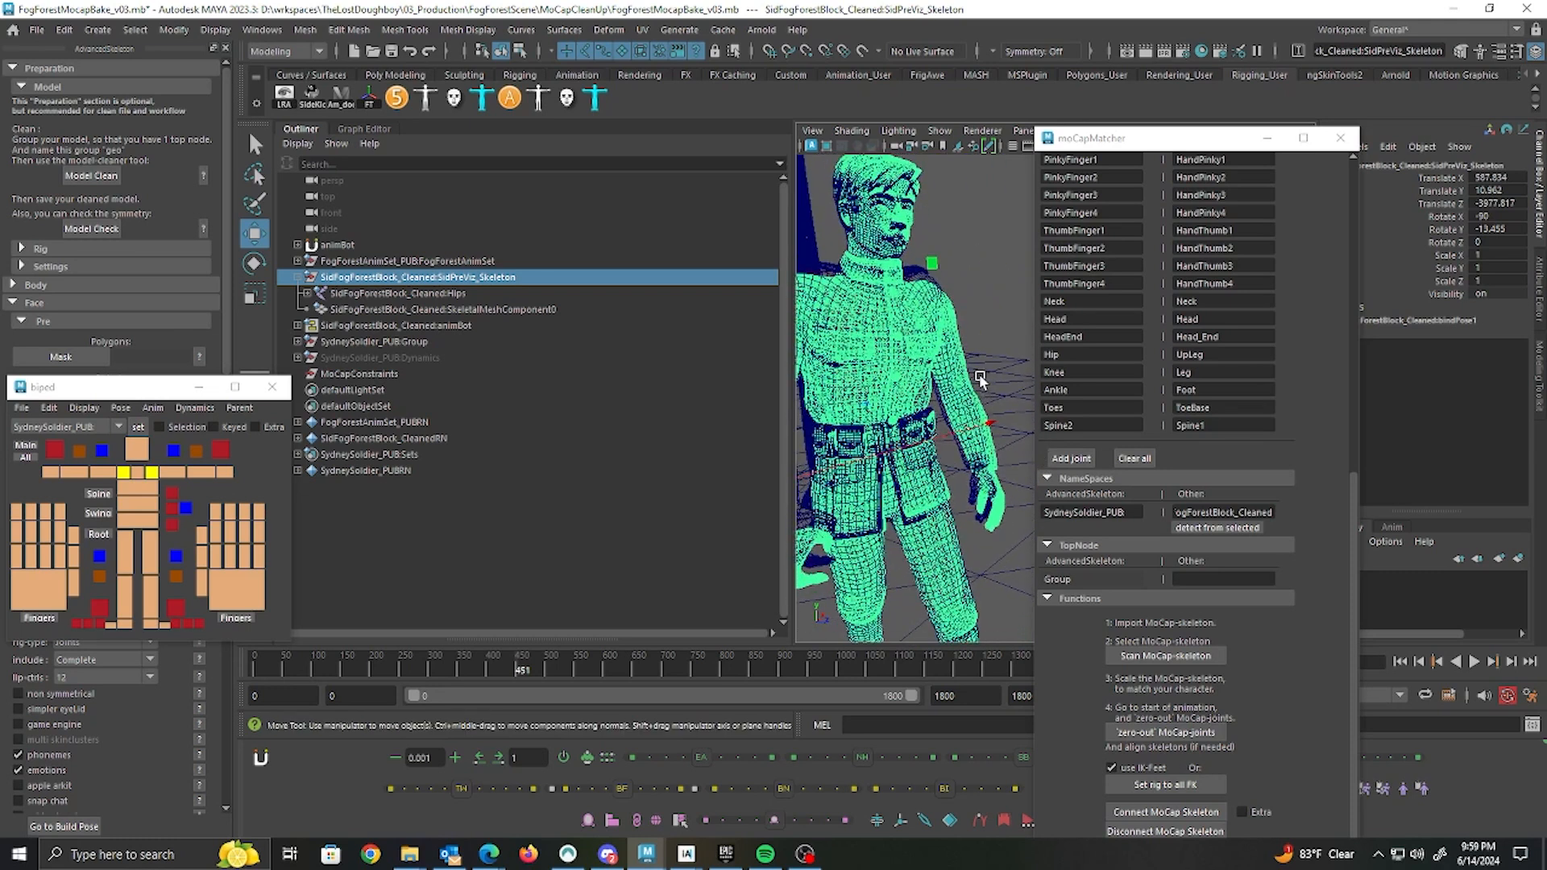
# Step: Return the viewport to shaded display and hide the SidPreViz_Skeleton group so only the soldier rig shows
pyautogui.click(408, 263)
pyautogui.click(404, 277)
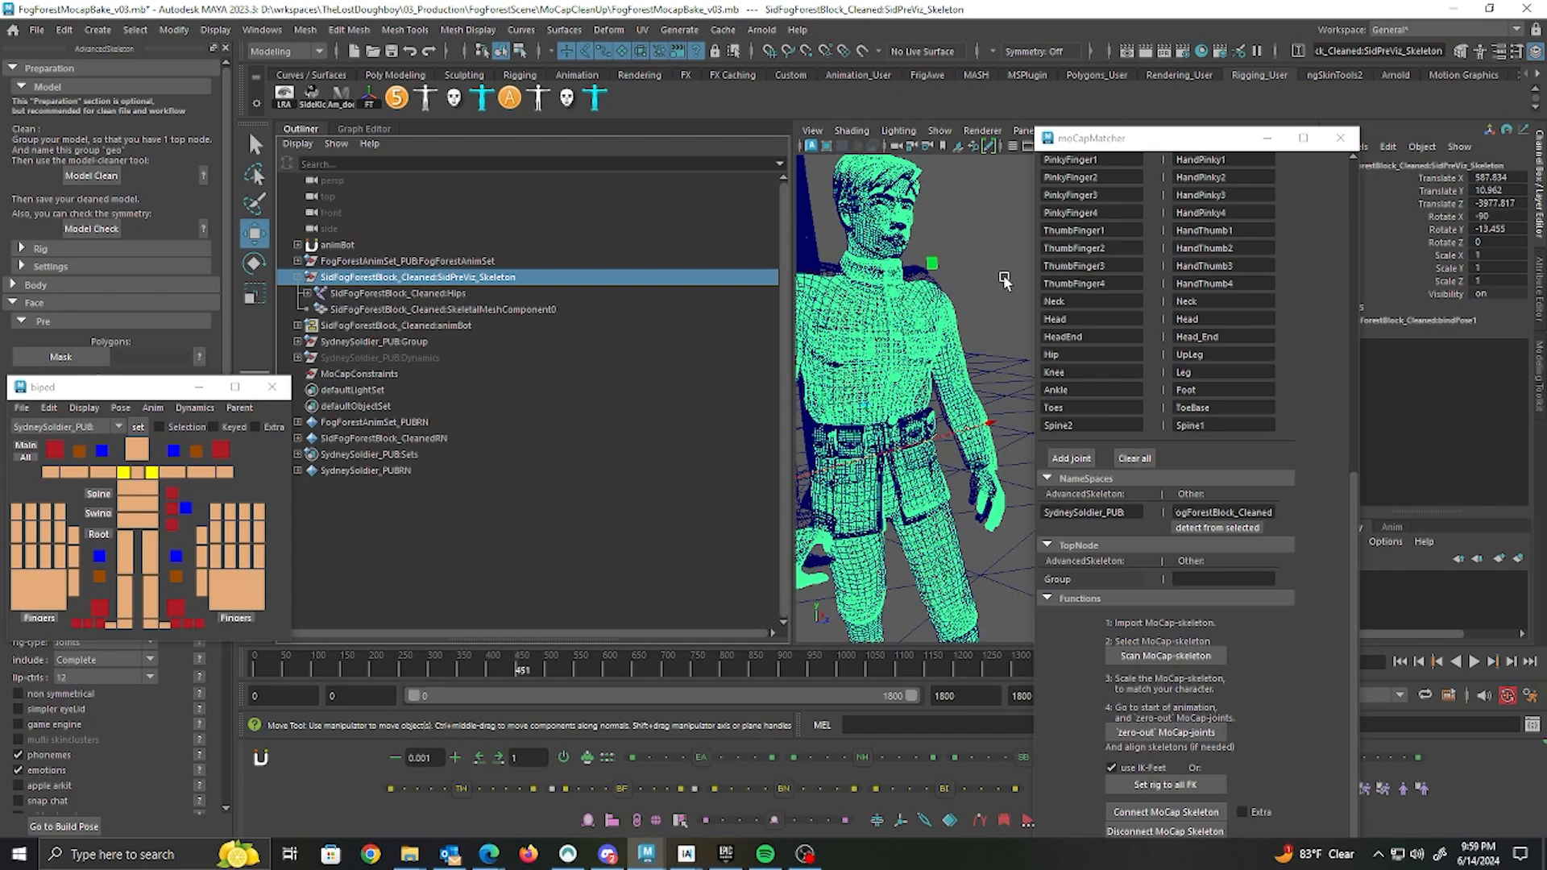
pyautogui.press('5')
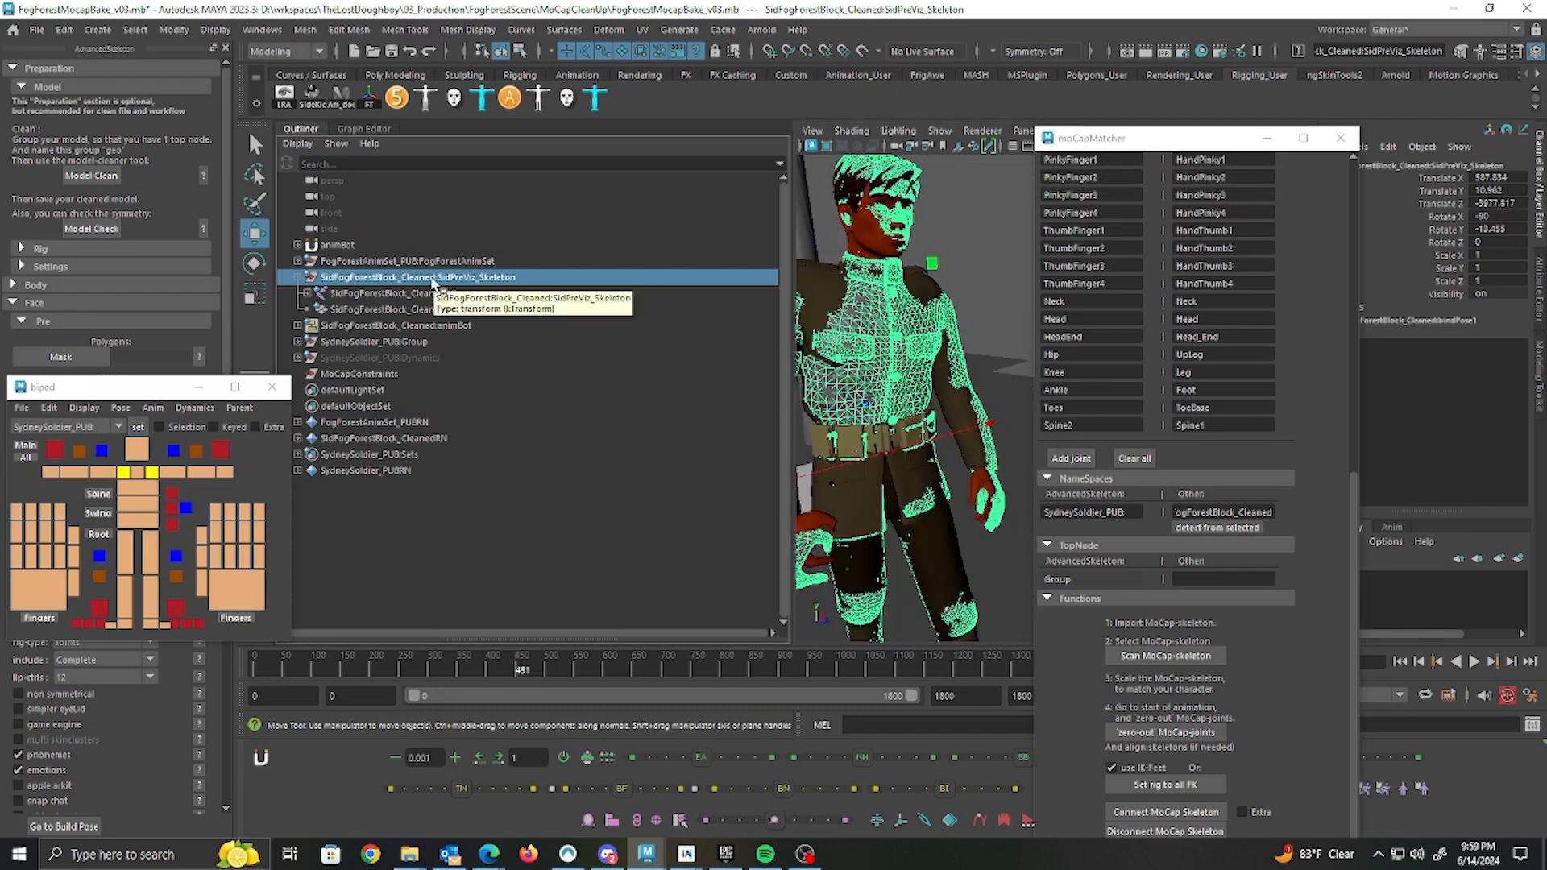
pyautogui.hotkey('ctrl', 'h')
pyautogui.scroll(-5, 951, 481)
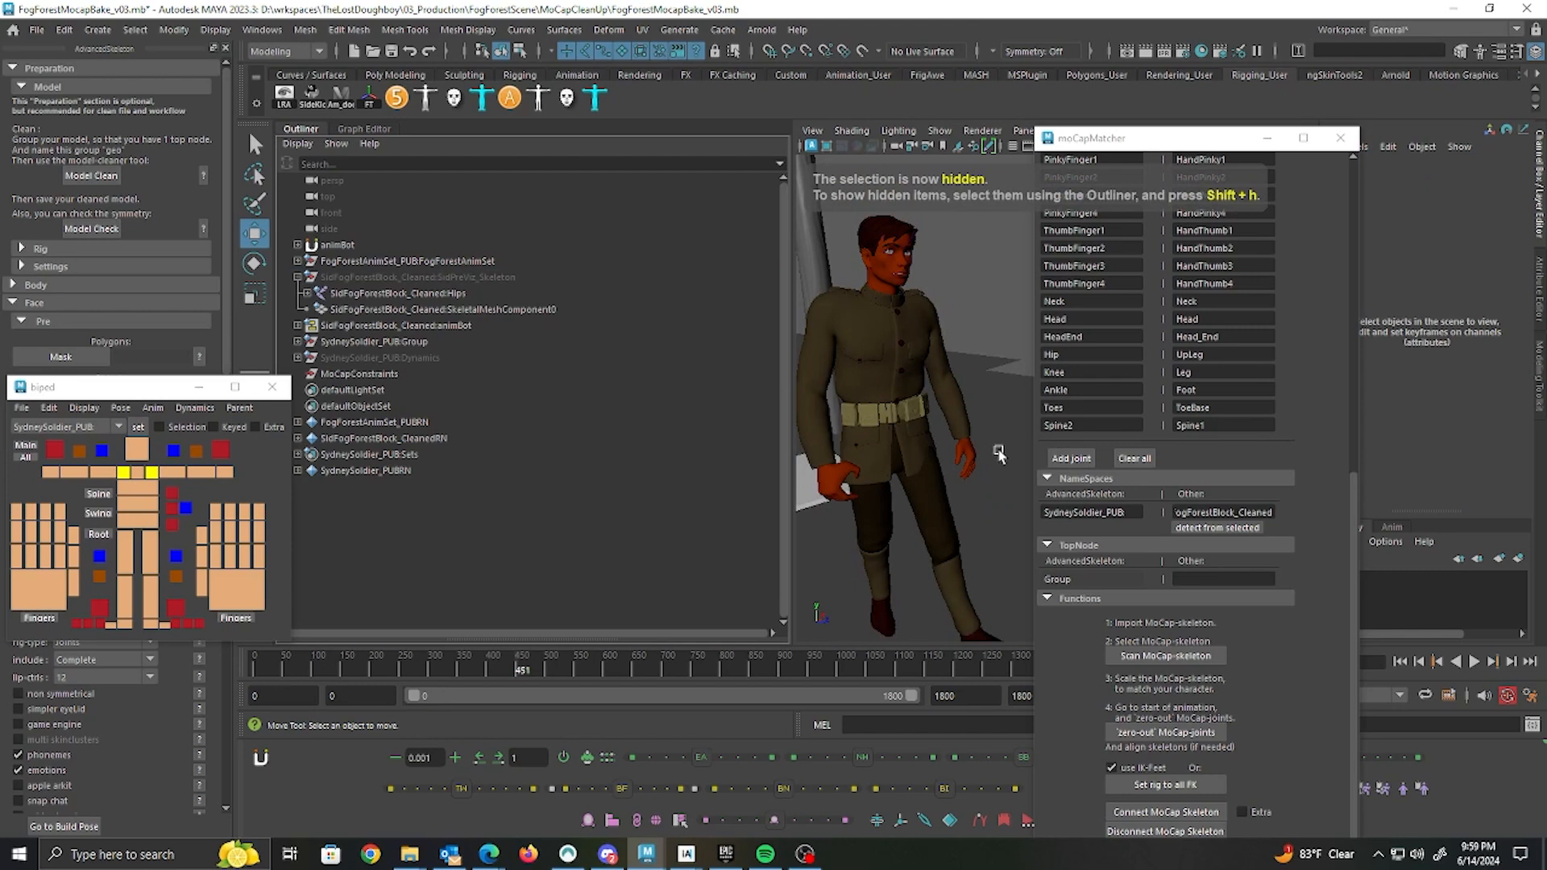
pyautogui.moveTo(950, 479)
pyautogui.keyDown('alt'); pyautogui.mouseDown()
pyautogui.moveTo(986, 476)
pyautogui.moveTo(926, 477)
pyautogui.mouseUp(); pyautogui.keyUp('alt')
pyautogui.keyDown('alt'); pyautogui.moveTo(982, 504); pyautogui.dragTo(935, 448, button='right'); pyautogui.keyUp('alt')
pyautogui.keyDown('alt'); pyautogui.moveTo(1007, 520); pyautogui.dragTo(949, 516); pyautogui.keyUp('alt')
pyautogui.keyDown('alt'); pyautogui.moveTo(949, 514); pyautogui.dragTo(1017, 395, button='middle'); pyautogui.keyUp('alt')
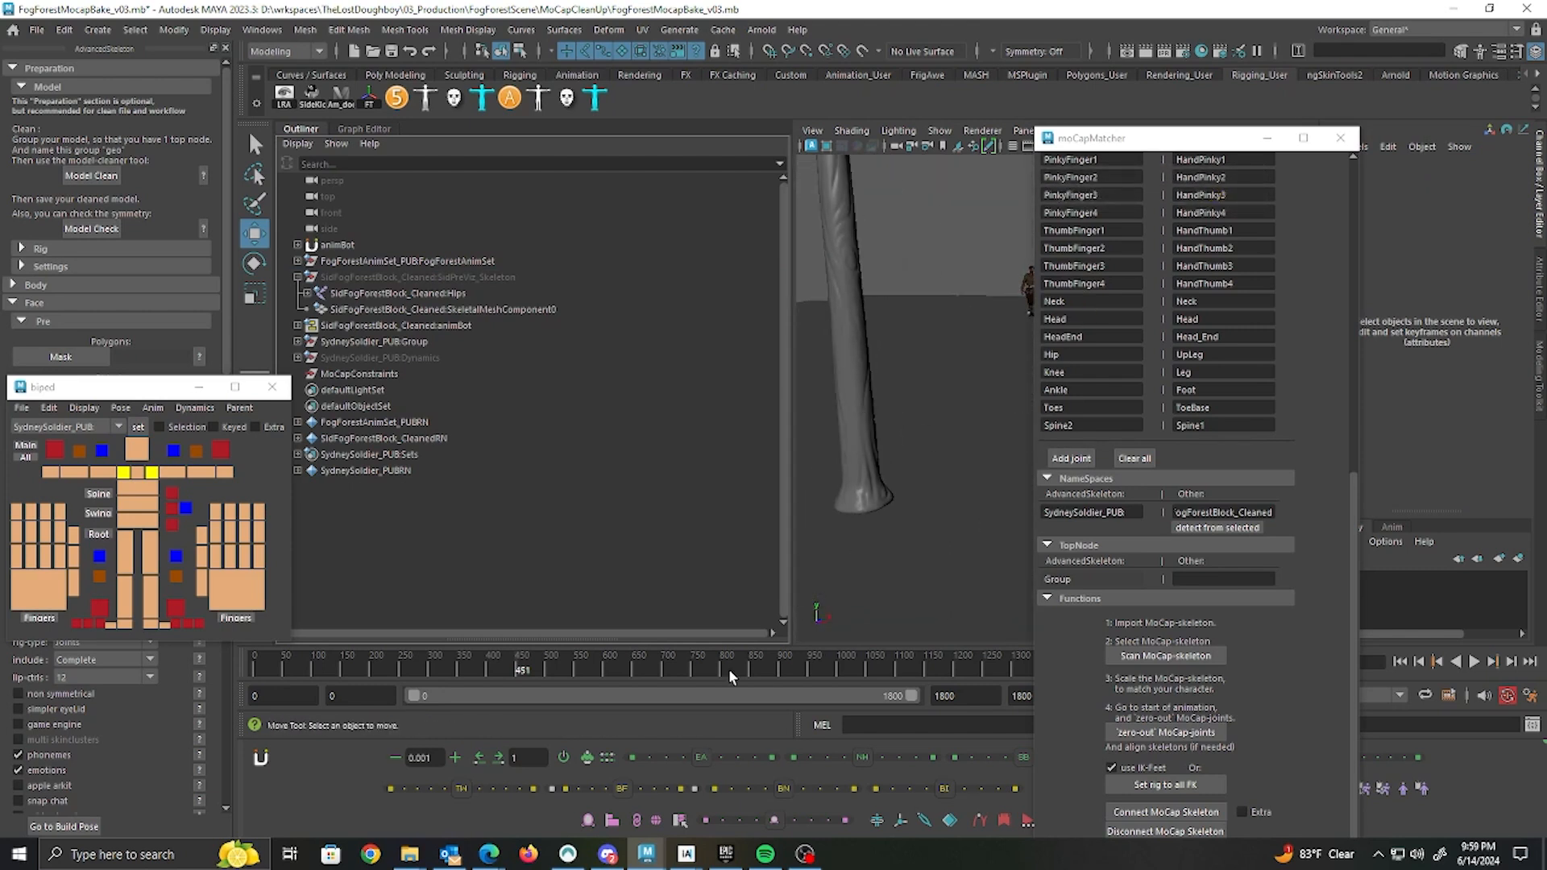
# Step: Scrub the timeline to about frame 1020, move the moCapMatcher window aside, and widen the viewport by narrowing the Outliner
pyautogui.moveTo(764, 671); pyautogui.dragTo(813, 669)
pyautogui.keyDown('alt'); pyautogui.moveTo(887, 551); pyautogui.dragTo(998, 558, button='middle'); pyautogui.keyUp('alt')
pyautogui.moveTo(1233, 142); pyautogui.dragTo(1351, 128)
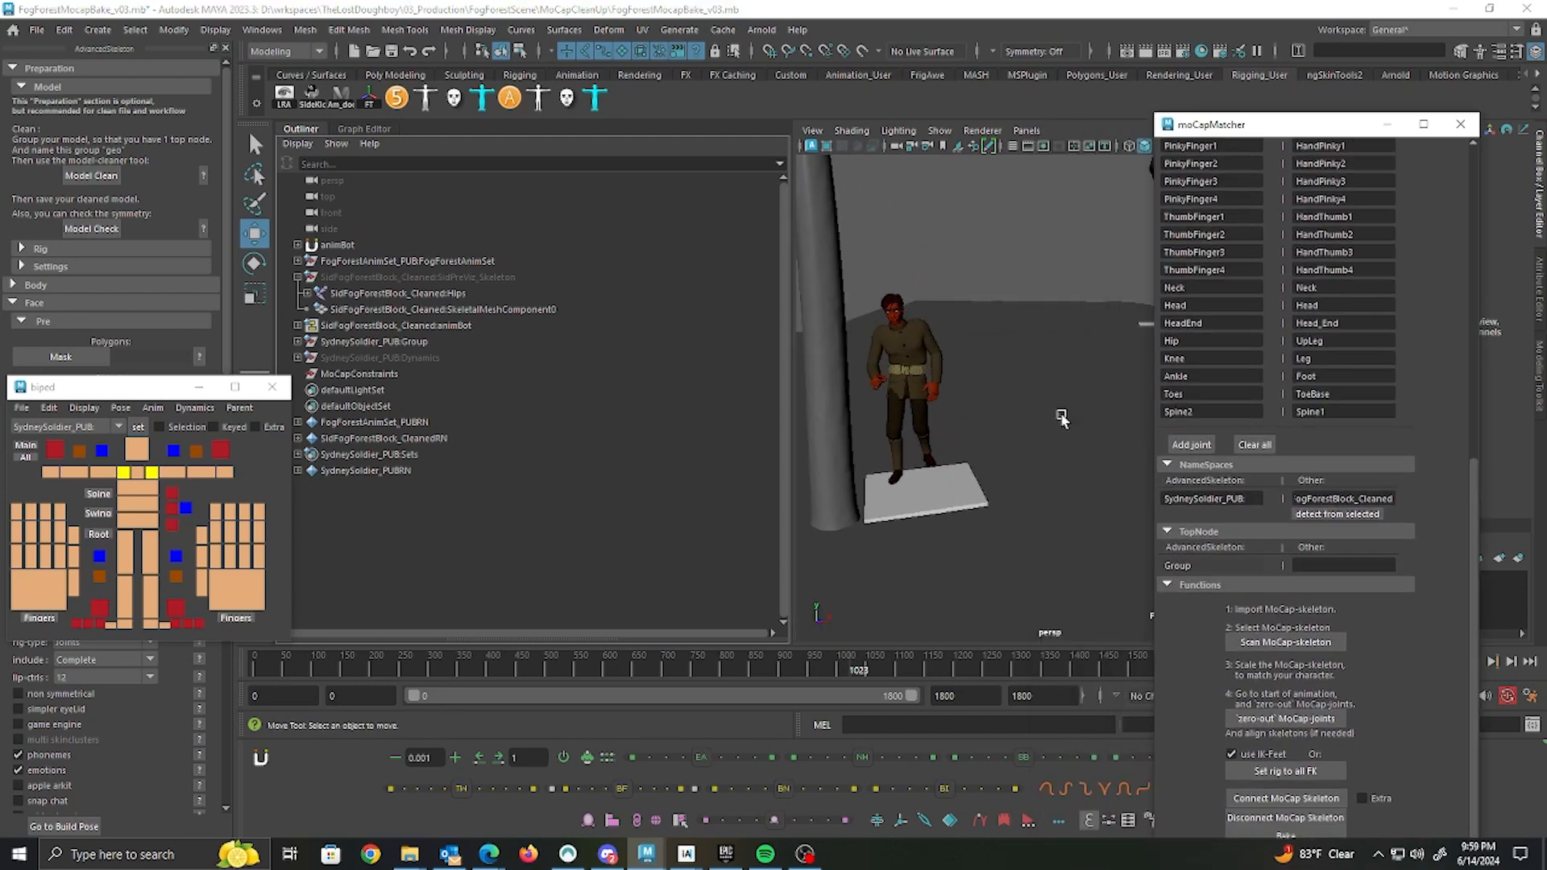
pyautogui.moveTo(791, 287); pyautogui.dragTo(508, 280)
# Step: Focus on the soldier's belt joint, scrub to frame 1093, and view the soldier beside the tree from the side
pyautogui.keyDown('alt'); pyautogui.moveTo(786, 230); pyautogui.dragTo(818, 199); pyautogui.keyUp('alt')
pyautogui.click(814, 234)
pyautogui.scroll(-10, 814, 235)
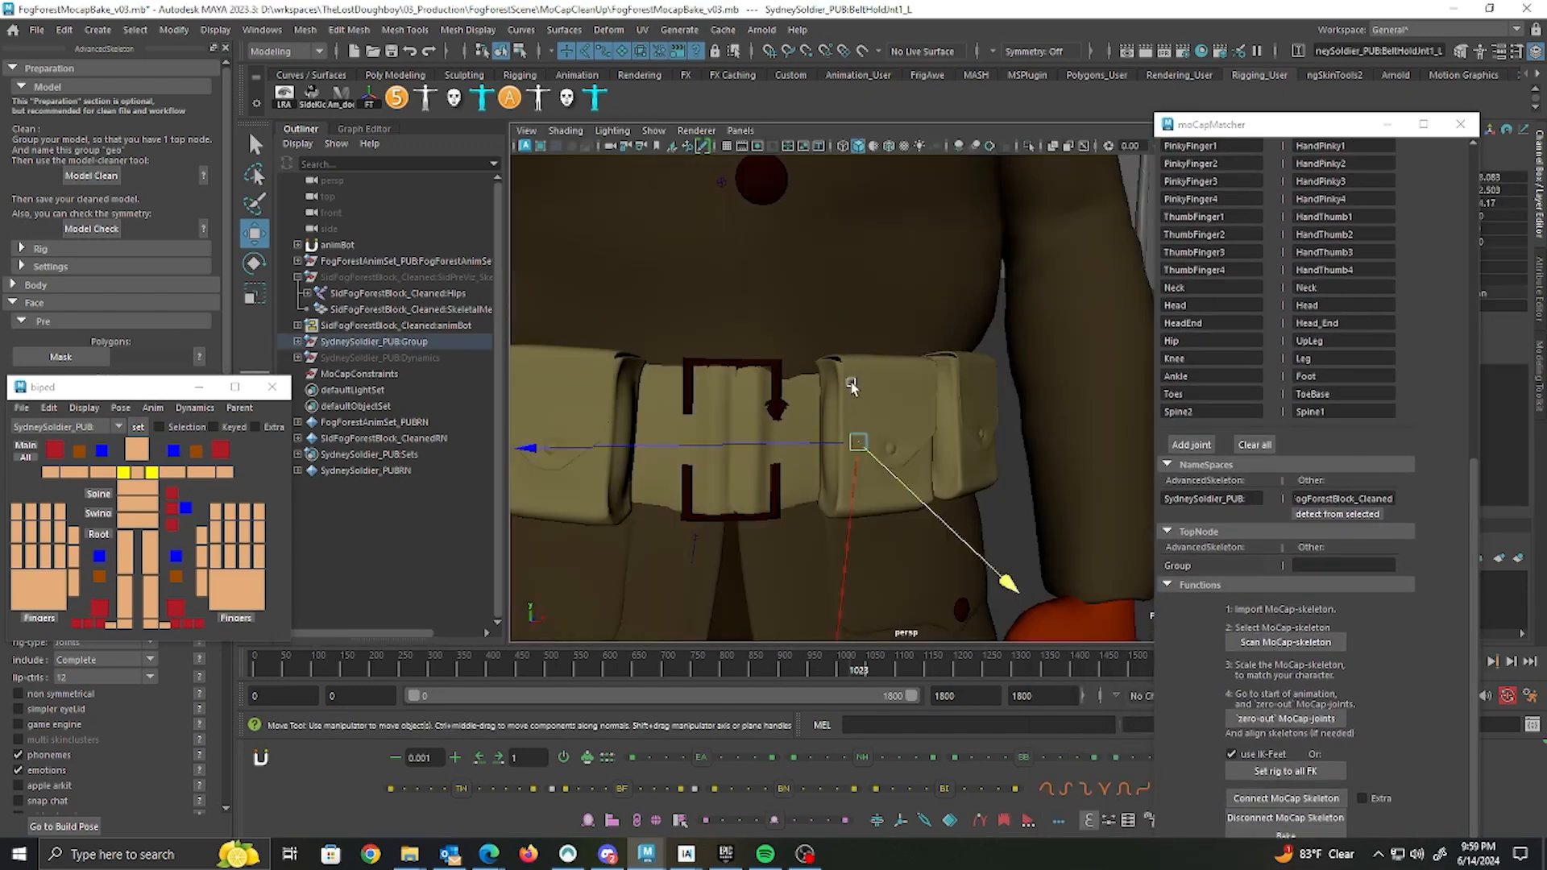
pyautogui.moveTo(864, 668)
pyautogui.mouseDown()
pyautogui.moveTo(897, 668)
pyautogui.moveTo(865, 668)
pyautogui.moveTo(883, 668)
pyautogui.mouseUp()
pyautogui.scroll(5, 968, 443)
pyautogui.keyDown('alt'); pyautogui.moveTo(968, 442); pyautogui.dragTo(918, 511); pyautogui.keyUp('alt')
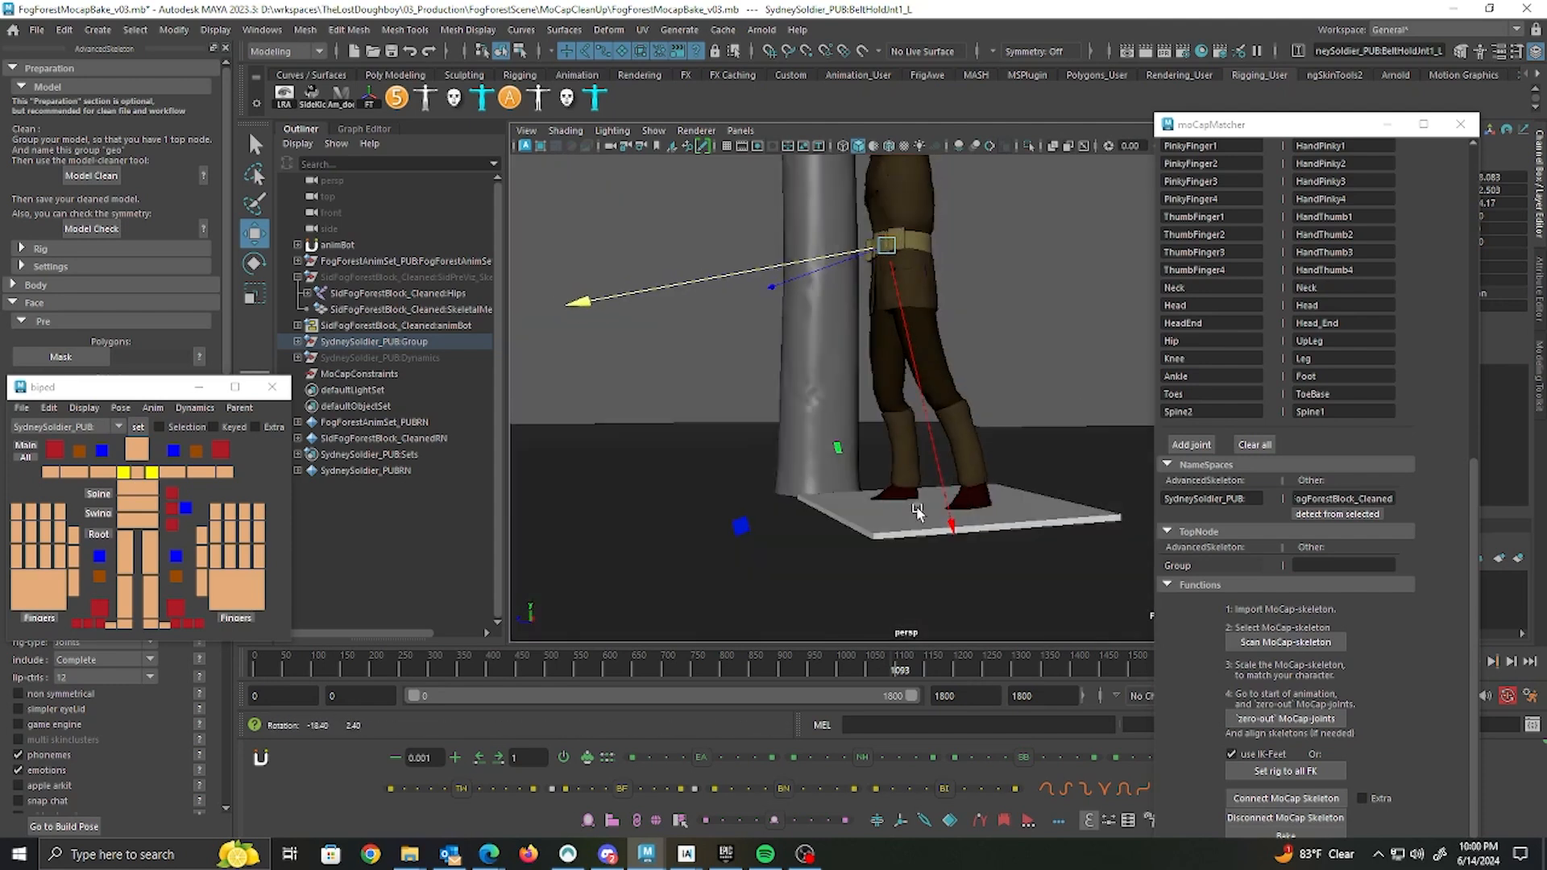
# Step: Hide the flat slab under the soldier's feet and frame the whole soldier leaning against the tree
pyautogui.click(831, 501)
pyautogui.hotkey('ctrl', 'h')
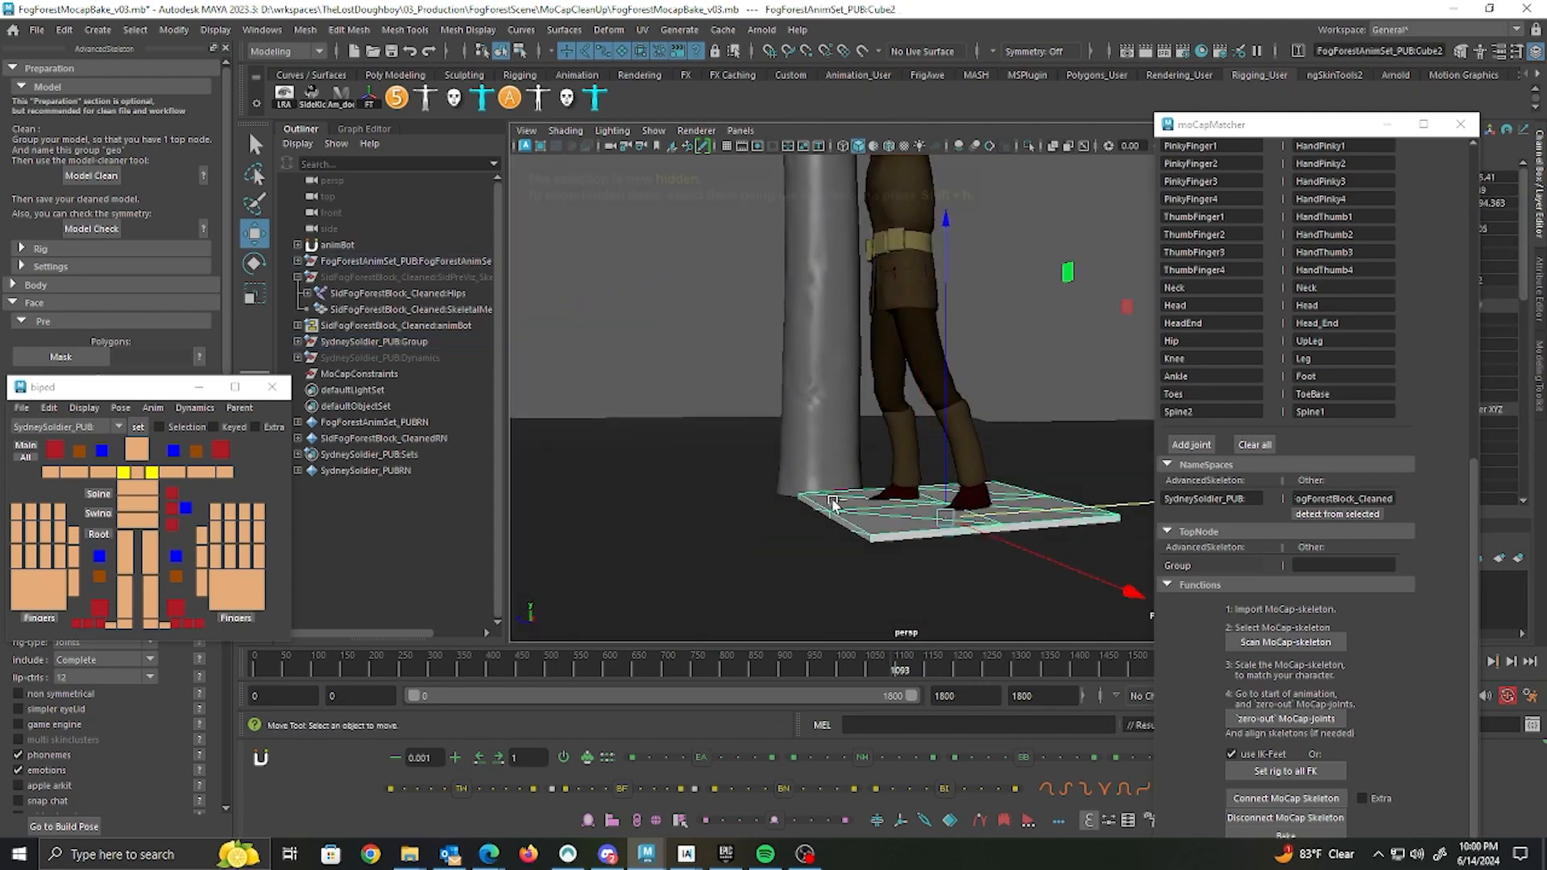
pyautogui.moveTo(833, 515)
pyautogui.keyDown('alt'); pyautogui.mouseDown()
pyautogui.moveTo(892, 513)
pyautogui.moveTo(843, 515)
pyautogui.mouseUp(); pyautogui.keyUp('alt')
pyautogui.keyDown('alt'); pyautogui.moveTo(890, 463); pyautogui.dragTo(1354, 511, button='right'); pyautogui.keyUp('alt')
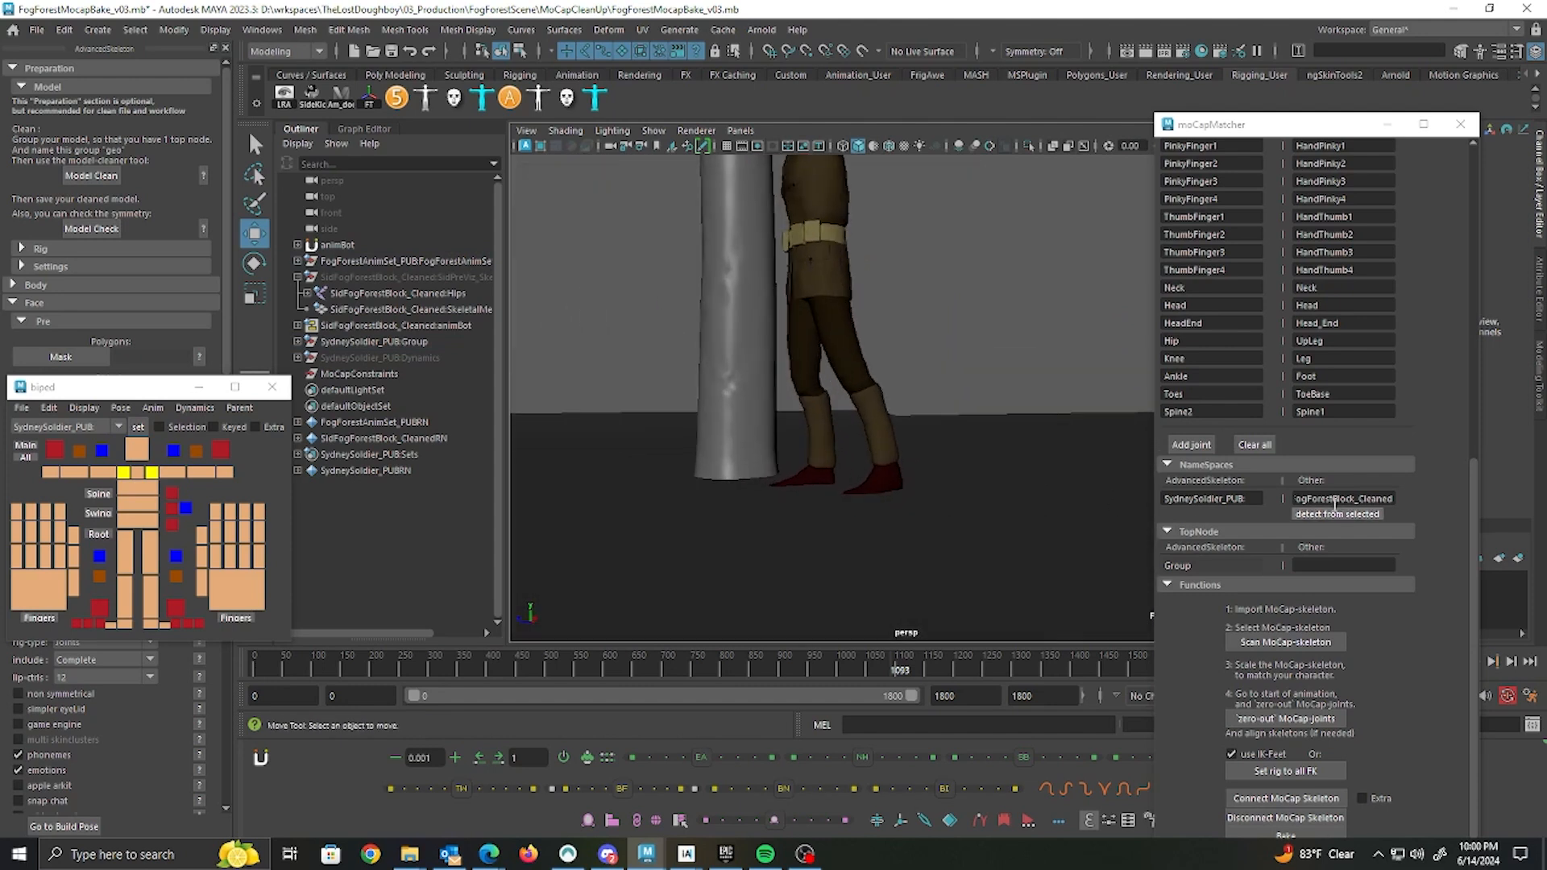
pyautogui.keyDown('alt'); pyautogui.moveTo(897, 484); pyautogui.dragTo(908, 605, button='middle'); pyautogui.keyUp('alt')
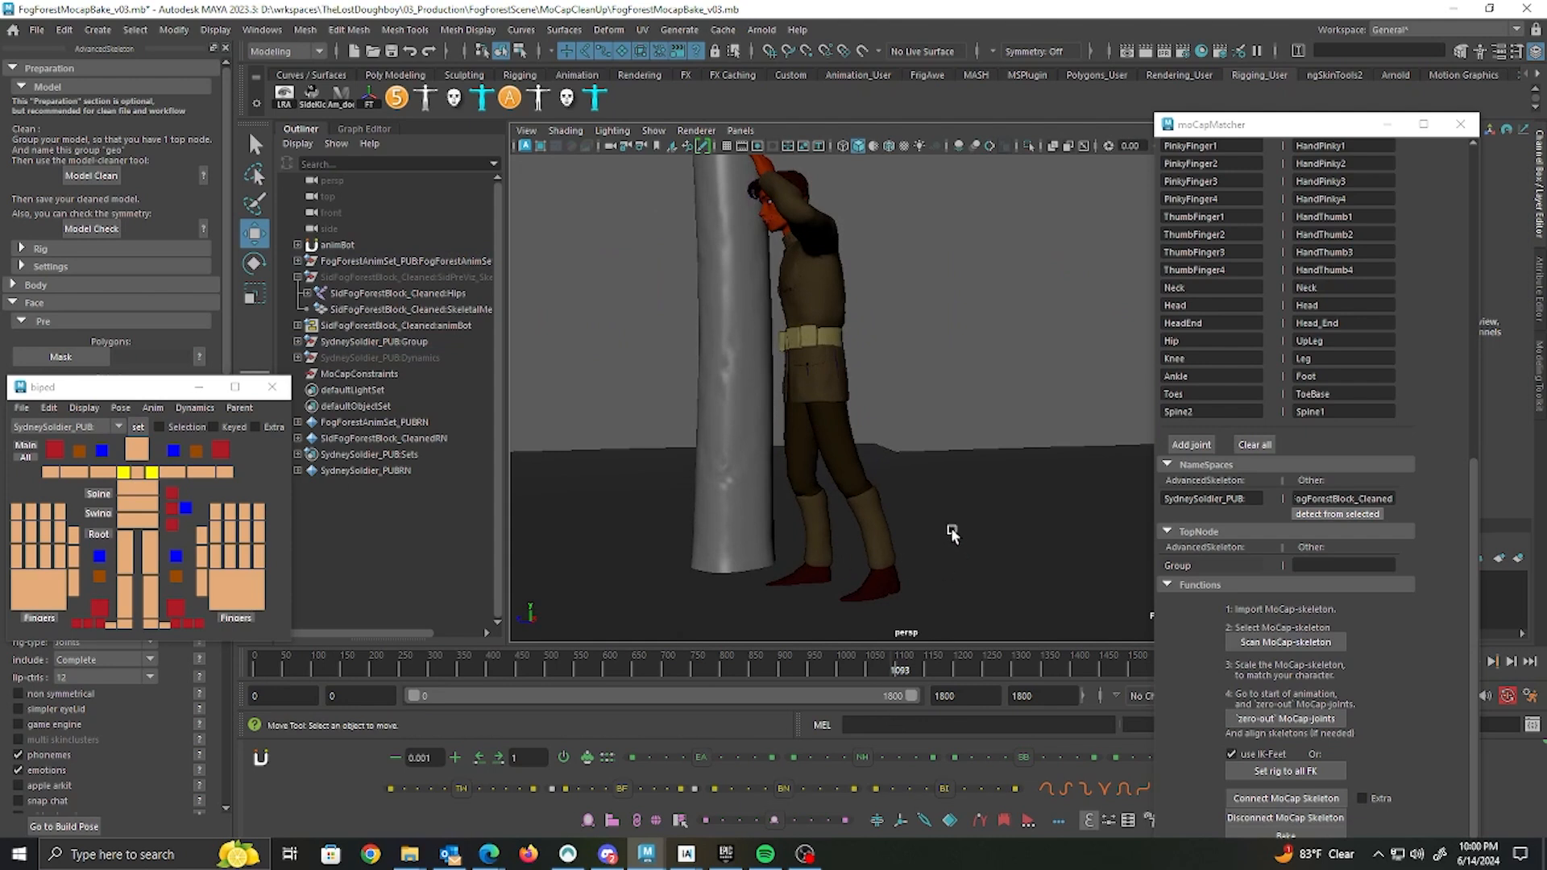